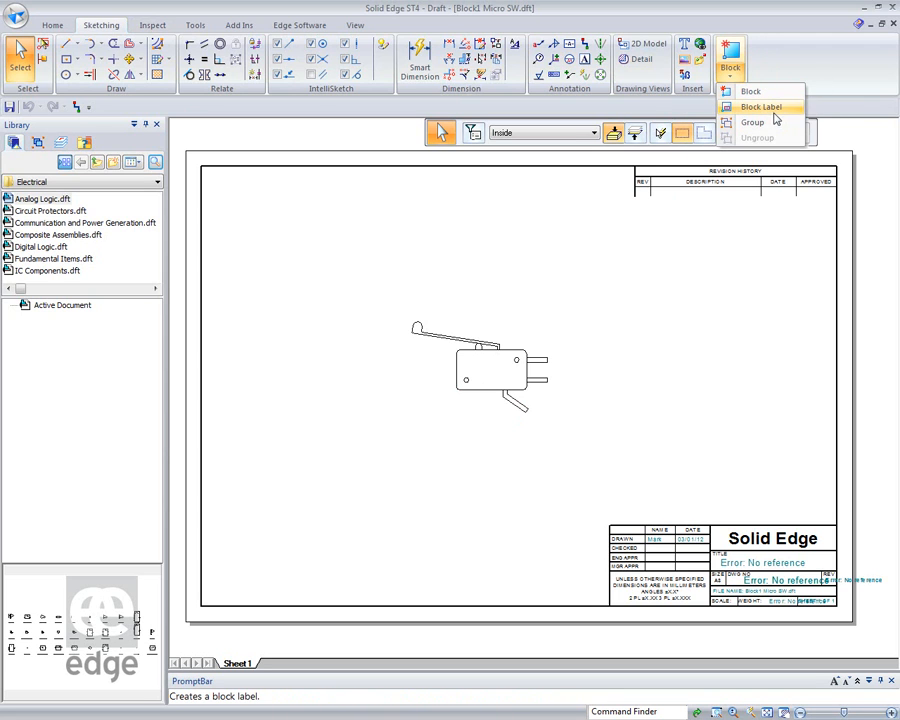
Start a block from all the micro switch geometry, with its origin at the midpoint of the upper terminal's outer end
left_click(671, 313)
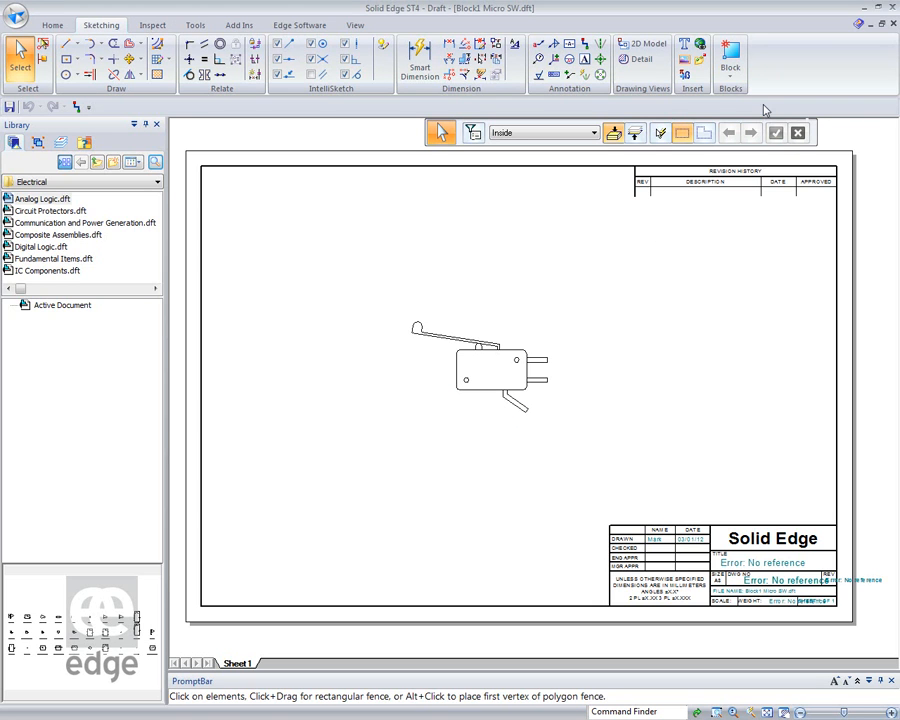
left_click(731, 76)
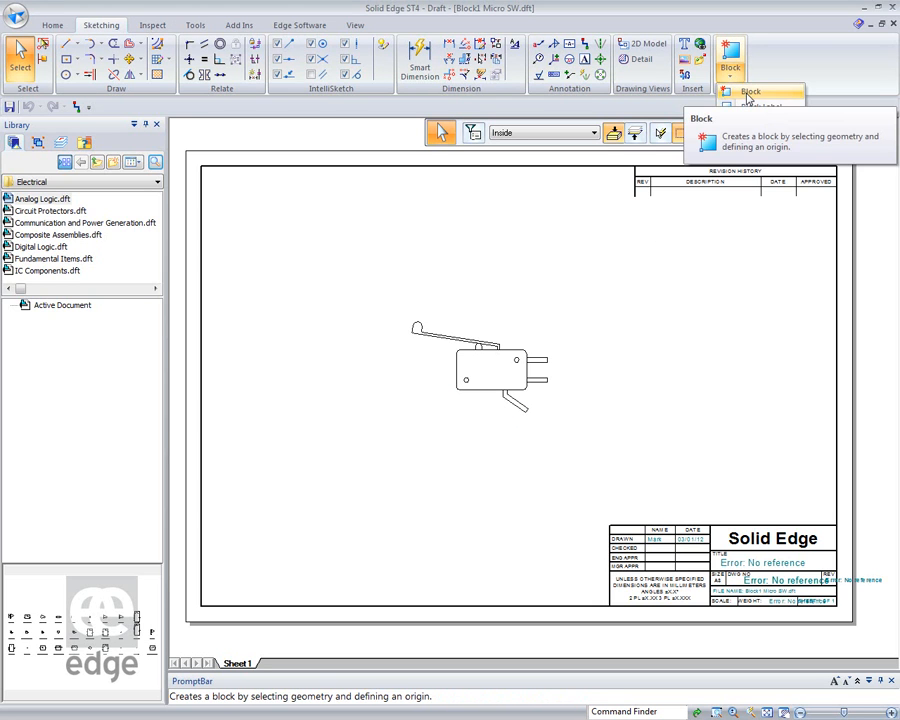
left_click(749, 93)
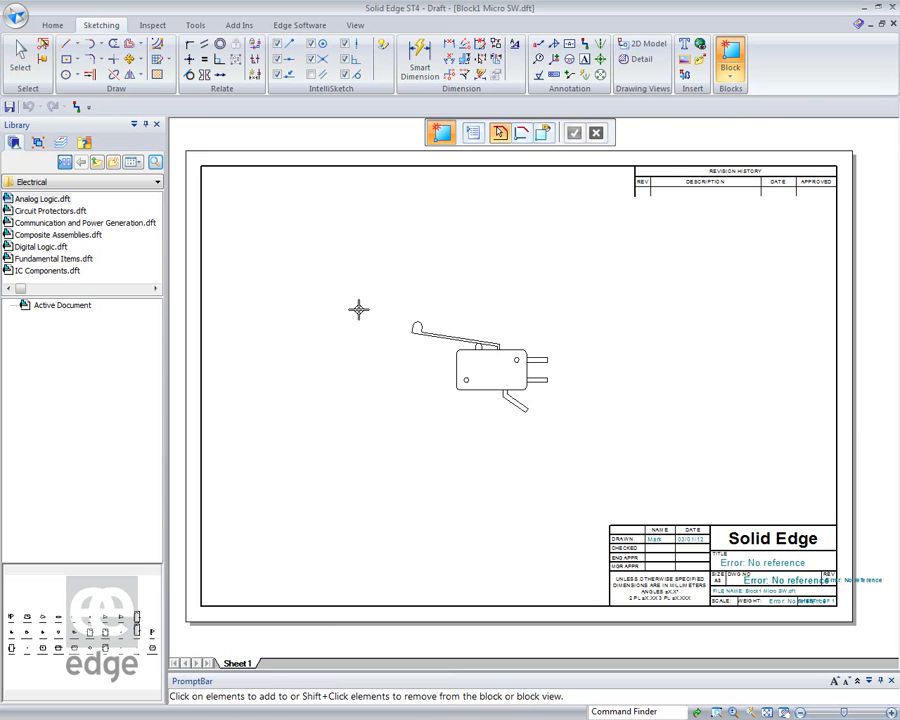
left_click_drag(368, 299, 612, 448)
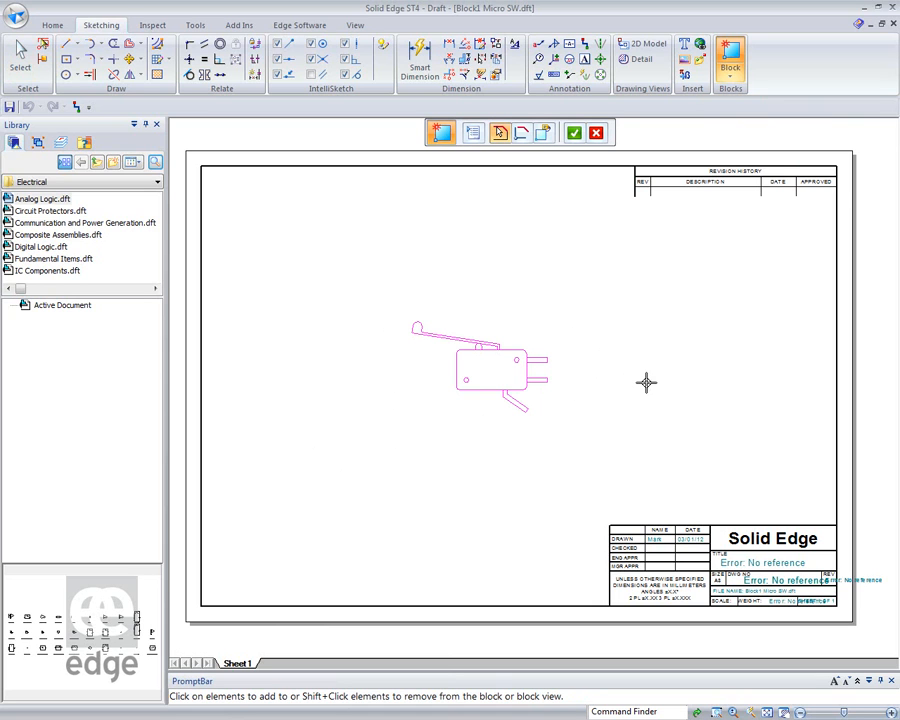
left_click(574, 134)
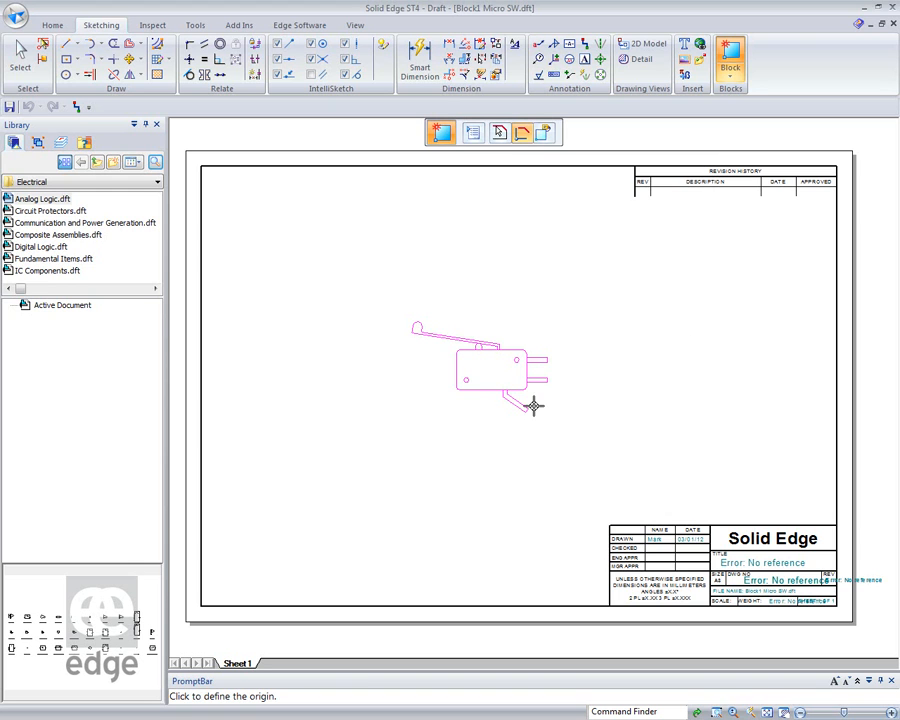
scroll(510, 360, "up", 5)
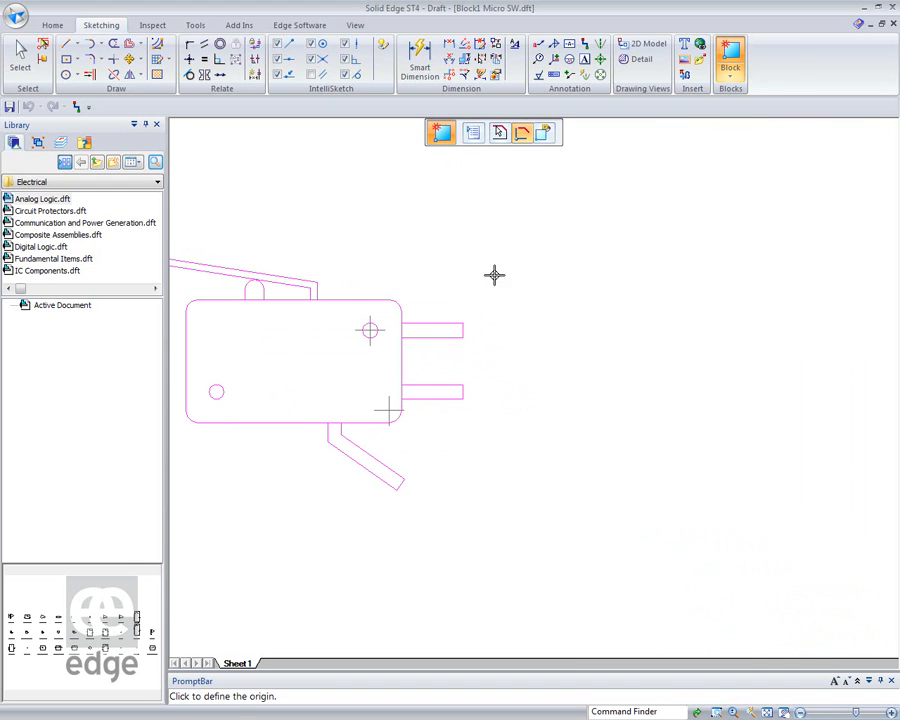
left_click(464, 331)
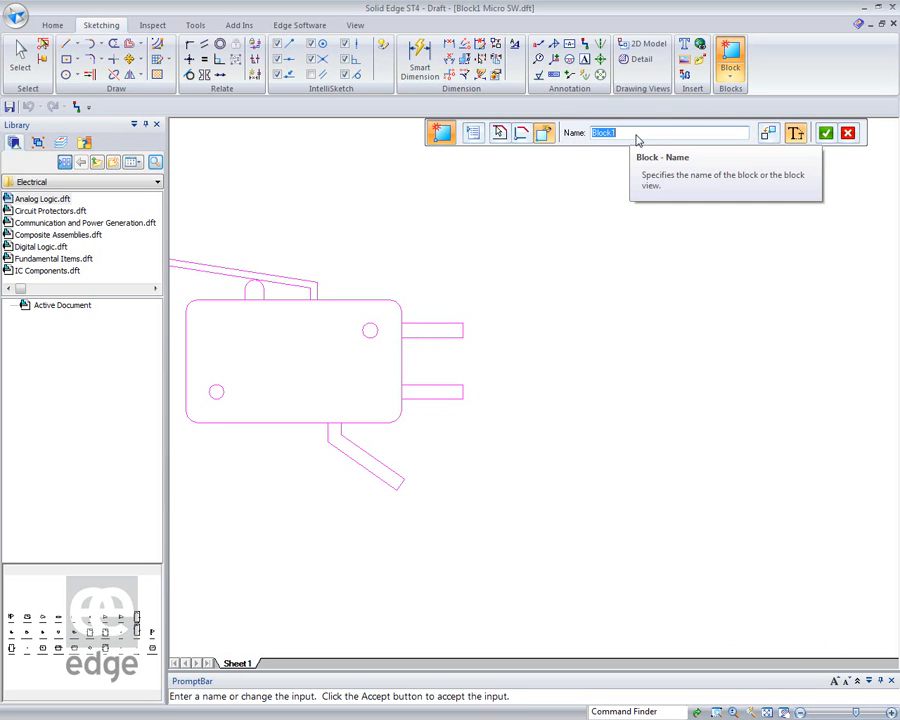
Name the new block MicroSW and accept it
type("MicroSW")
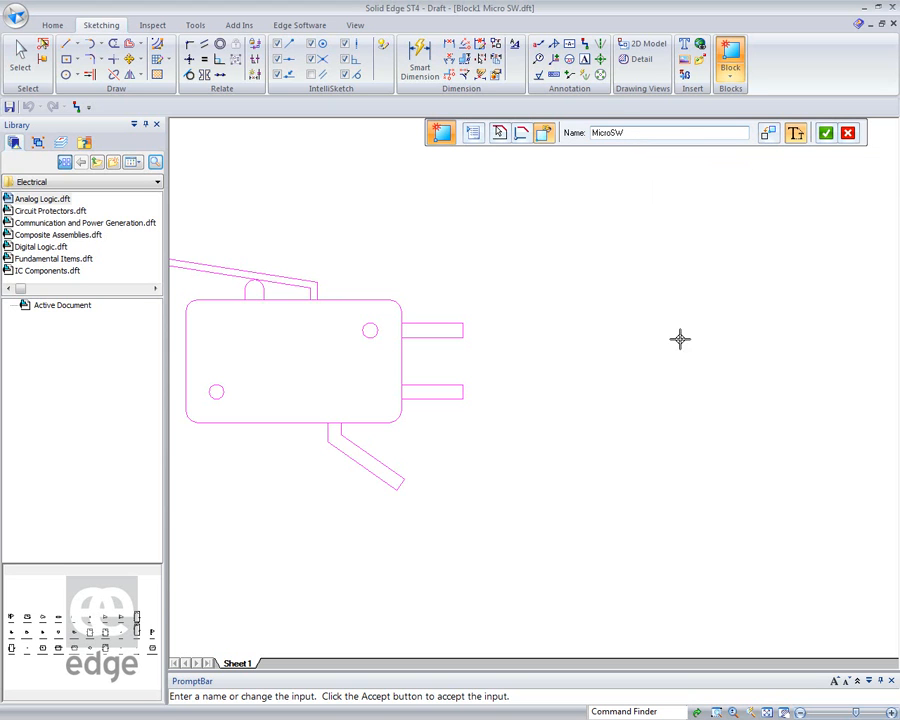
mouse_move(538, 401)
middle_mouse_down()
mouse_move(640, 397)
mouse_move(748, 422)
middle_mouse_up()
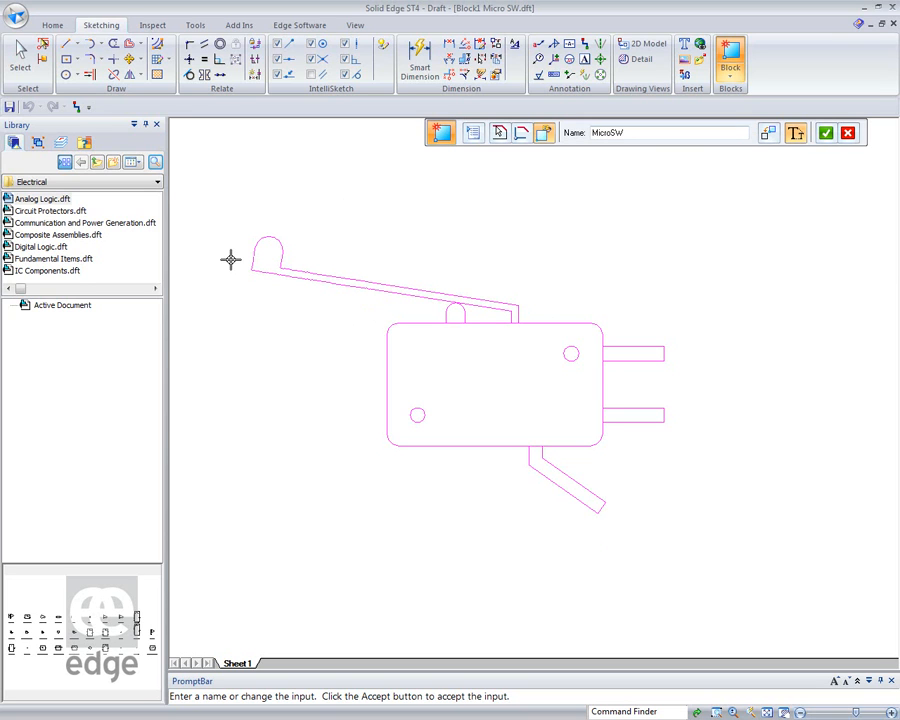
left_click(825, 134)
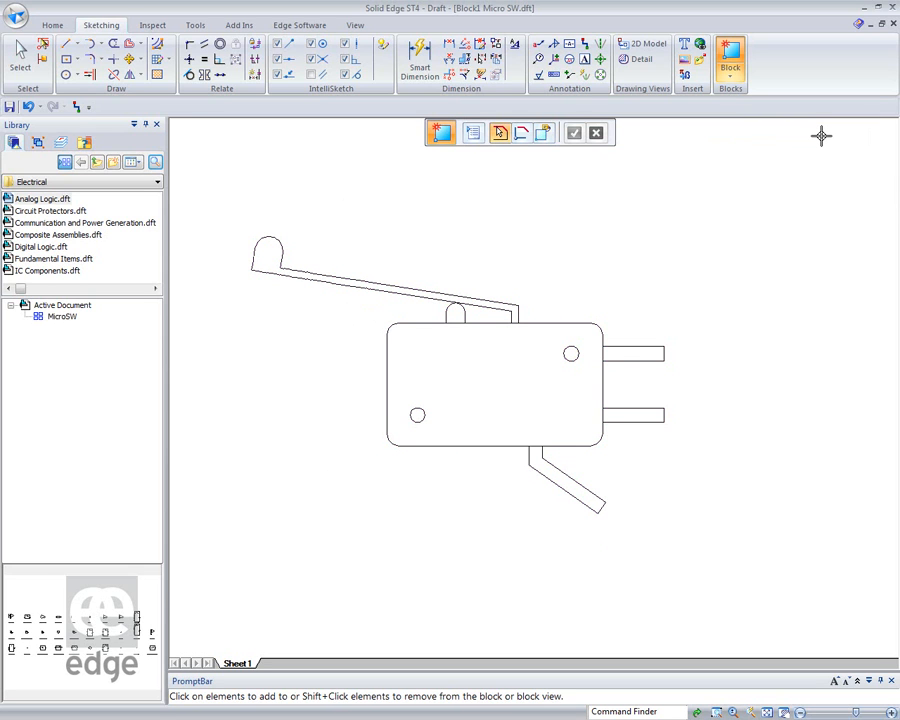
Start placing an occurrence of the active document's MicroSW block on the drawing sheet
left_click(62, 316)
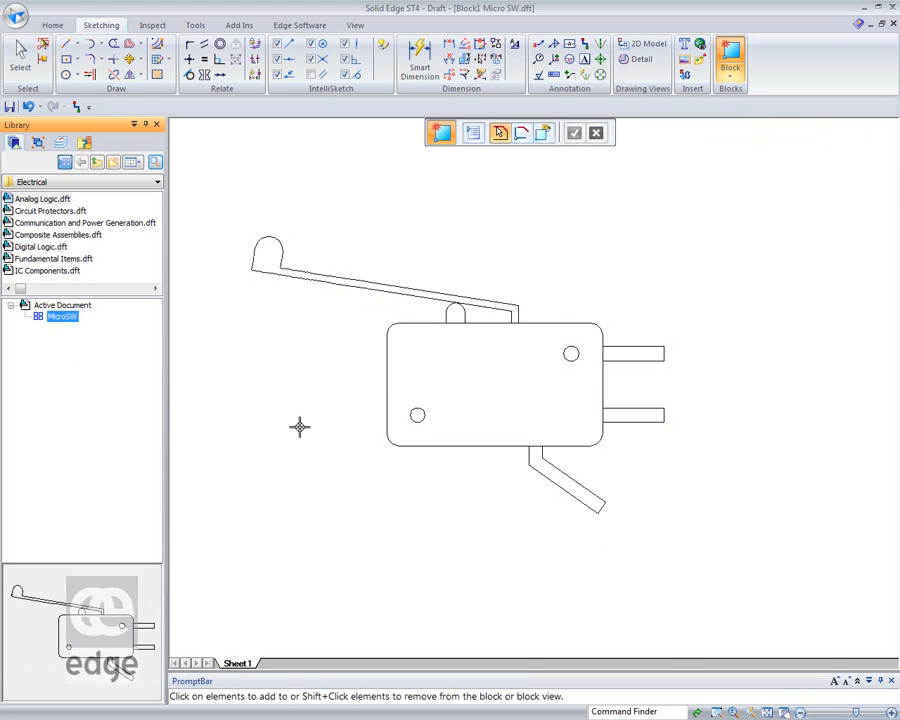
scroll(290, 433, "down", 3)
left_click_drag(62, 318, 490, 310)
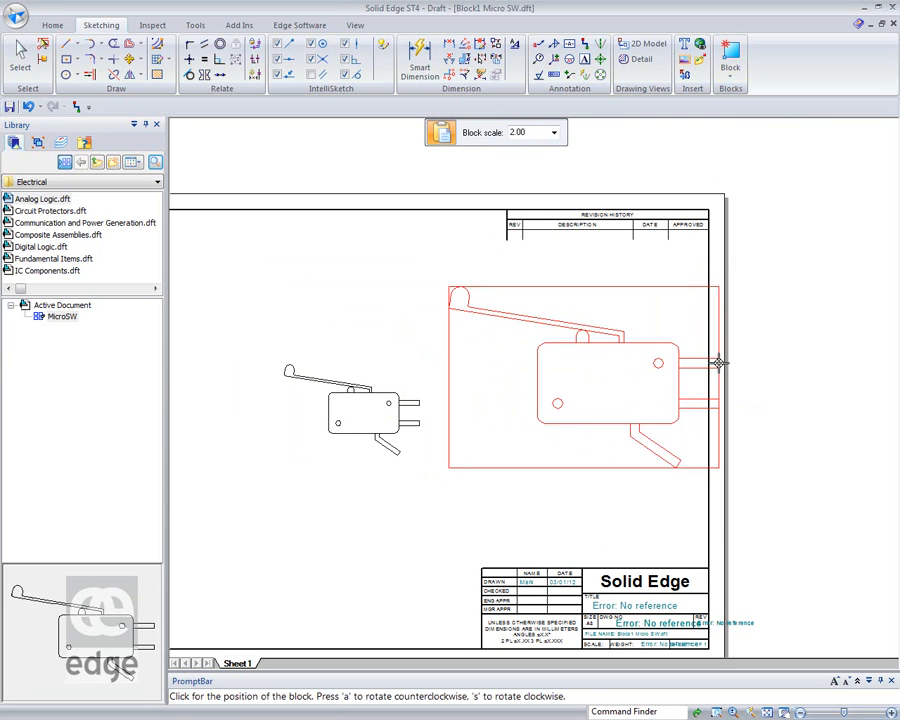
Try block scales of 1 and 0.5 on the MicroSW occurrence being placed
left_click(553, 133)
left_click(521, 148)
left_click(555, 139)
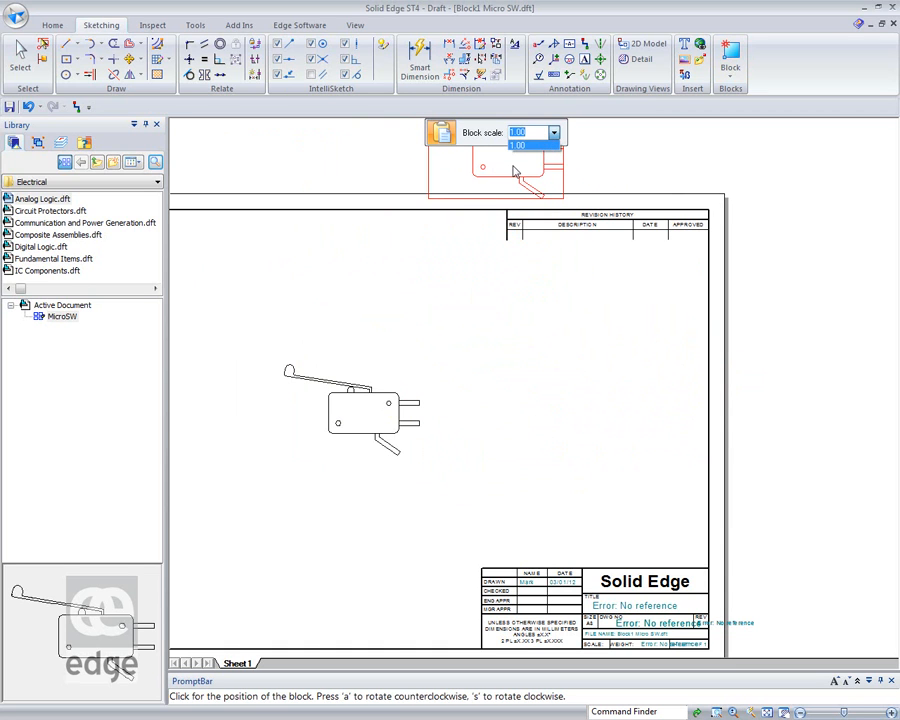
key("BackSpace")
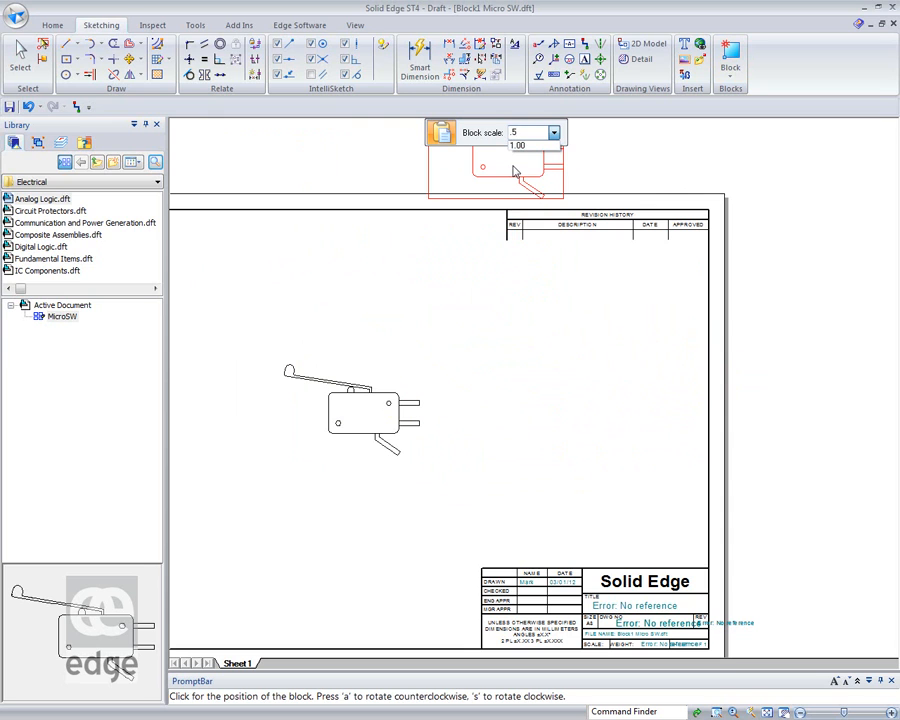
key("Return")
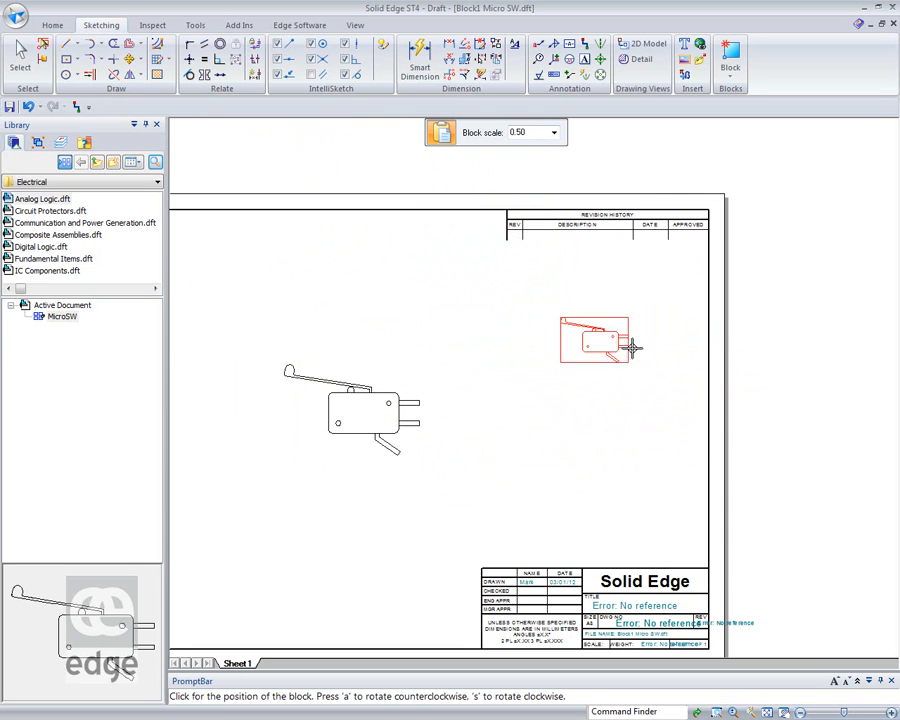
Set the block scale to 1 and place the MicroSW block on the sheet below the revision history table
left_click(555, 135)
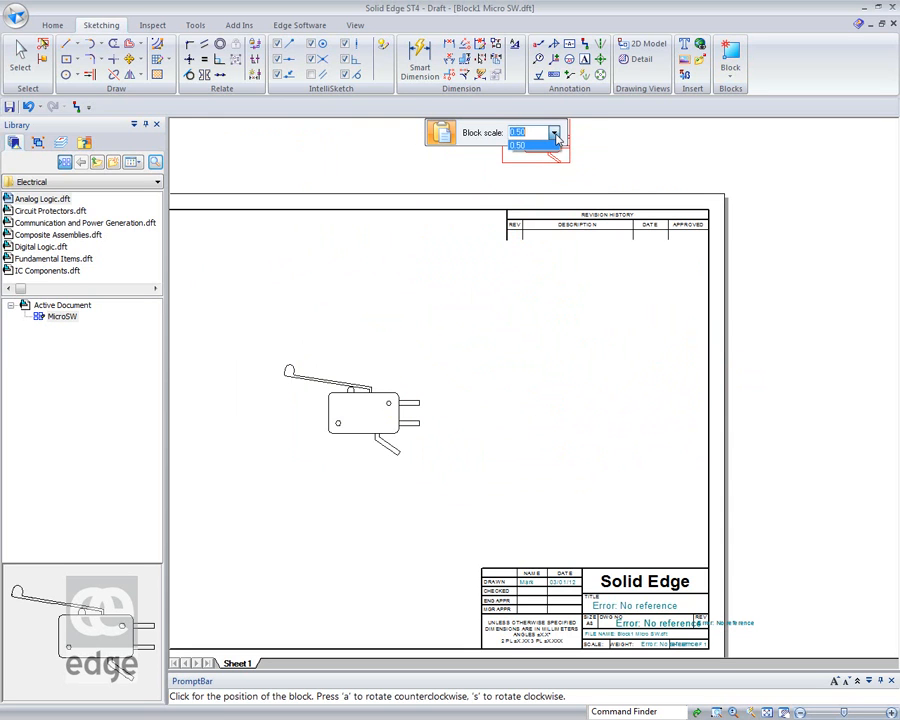
left_click(543, 135)
type("1")
key("Return")
left_click(626, 333)
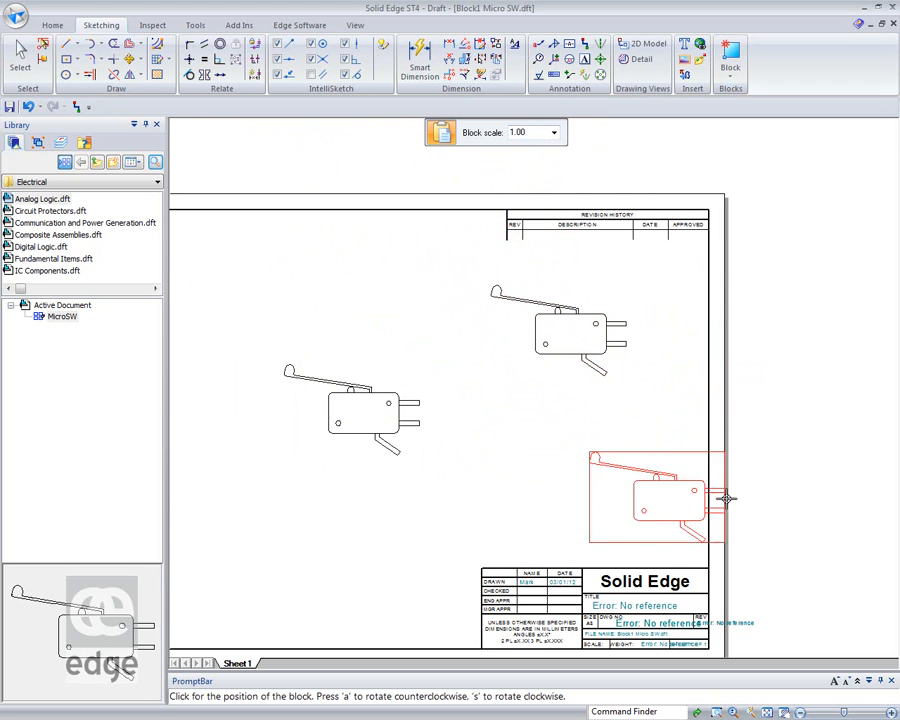
key("Escape")
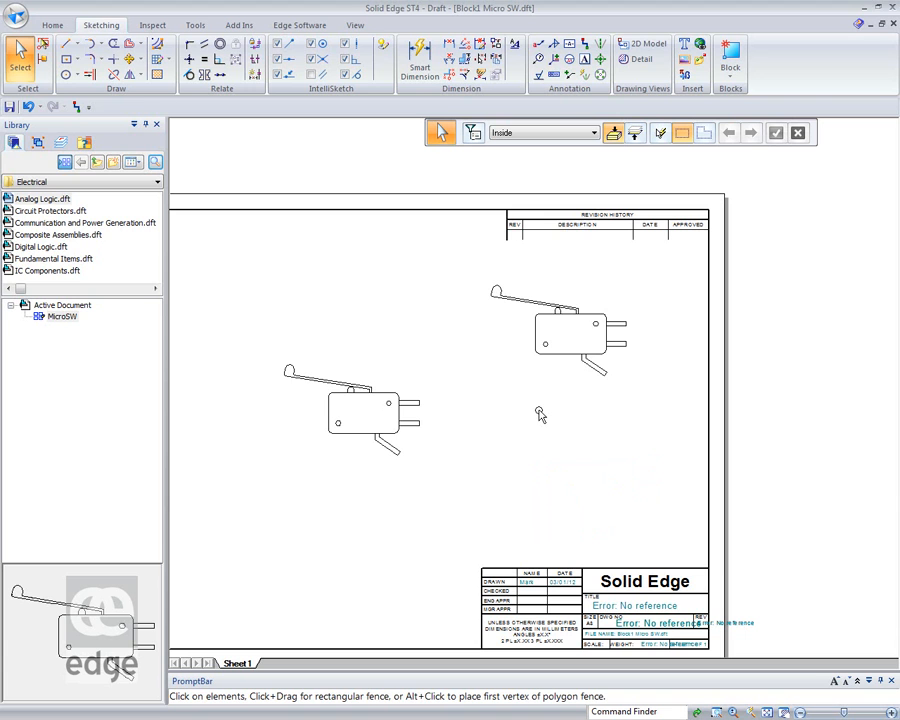
Edit the placed MicroSW block, adding a block label called Name with value SW1 inside the switch body, and close the block
double_click(585, 363)
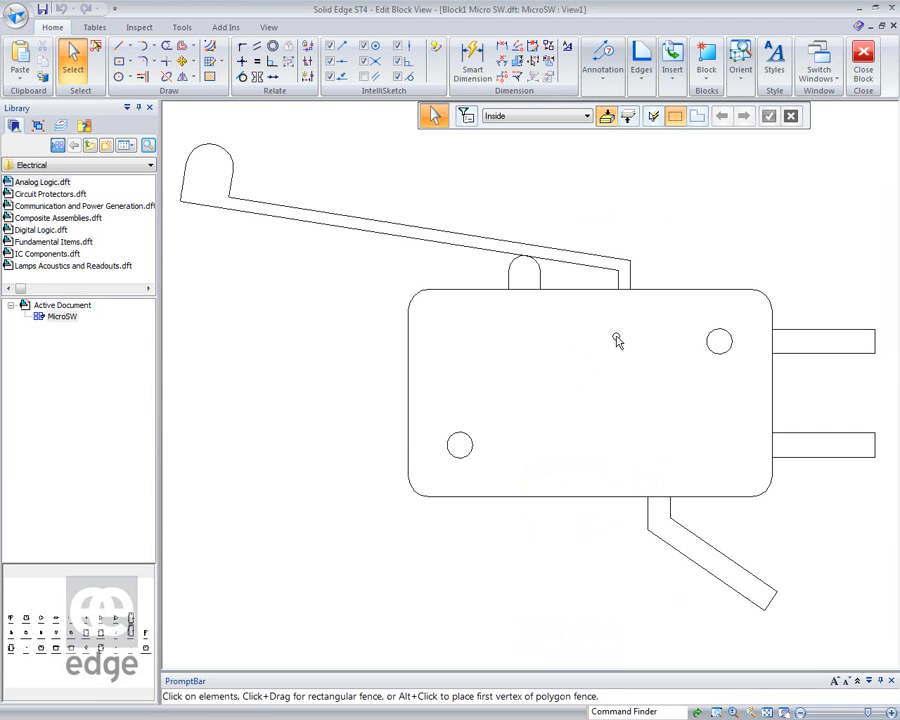
left_click(706, 74)
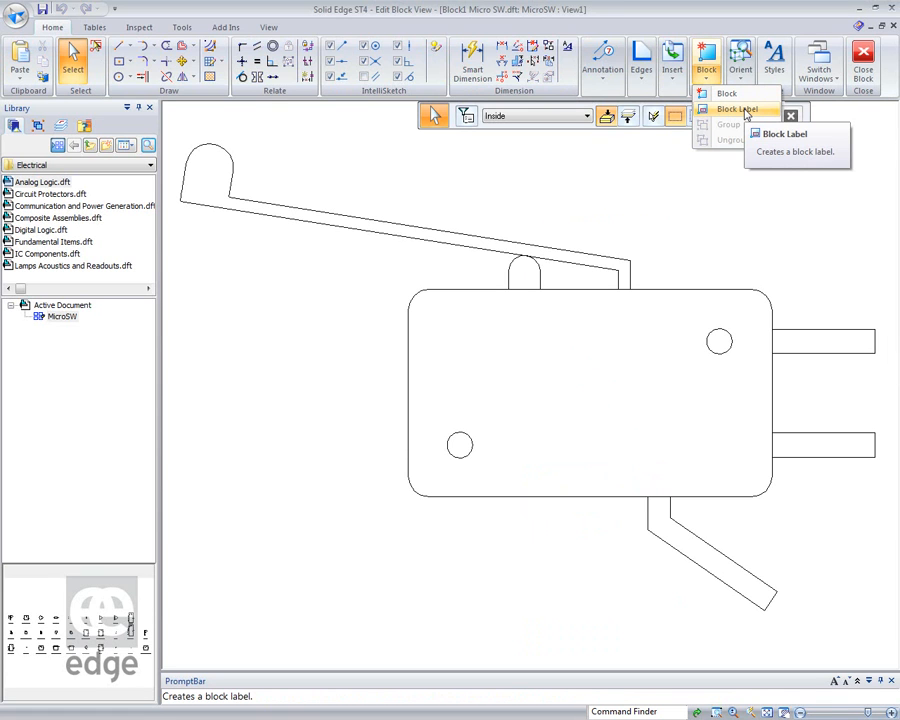
left_click(740, 109)
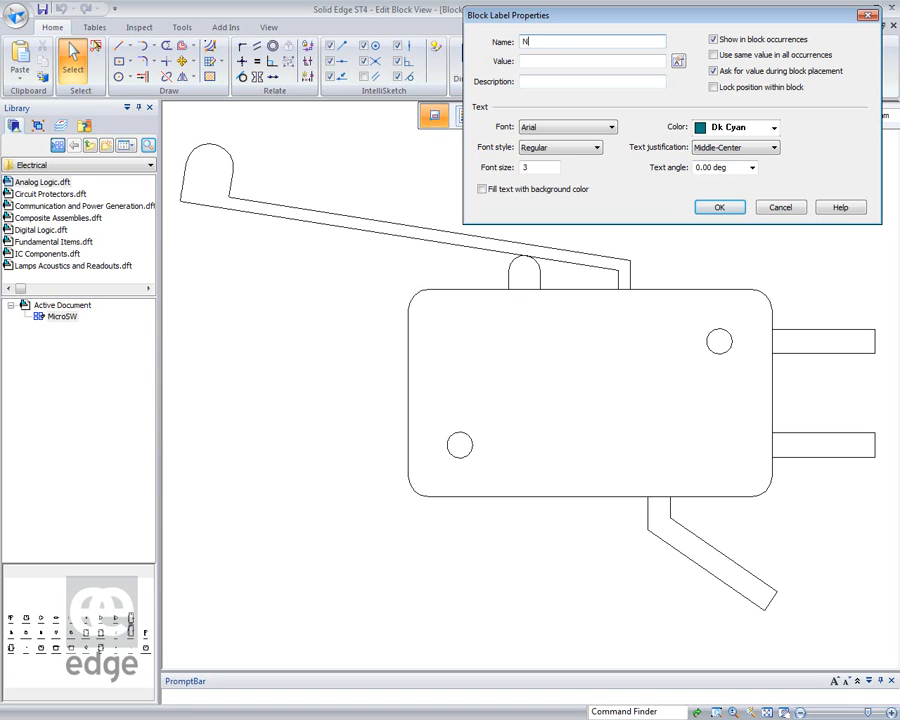
left_click(547, 61)
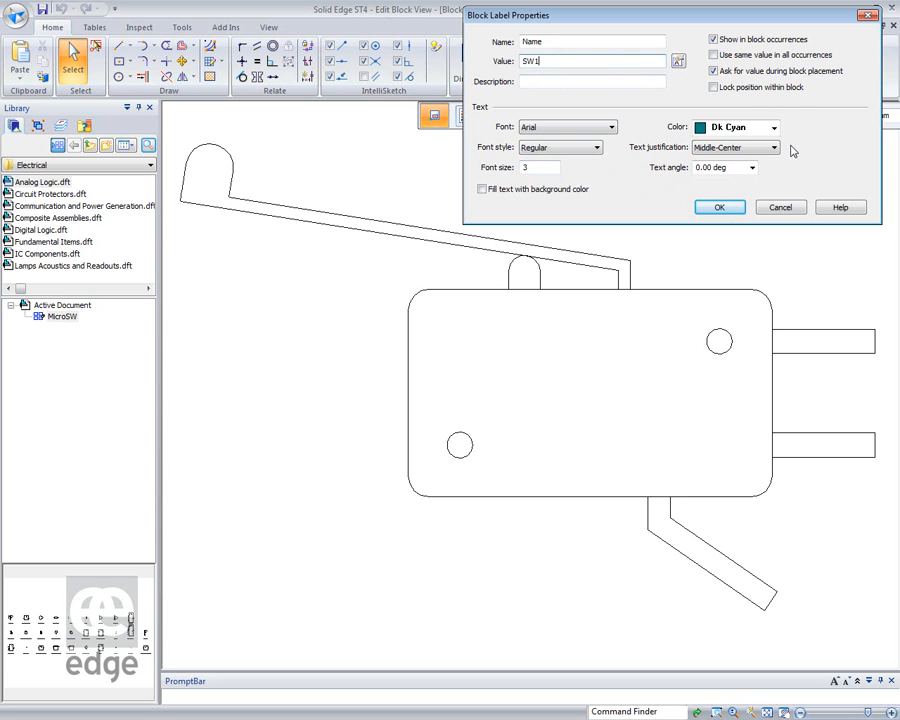
left_click(717, 207)
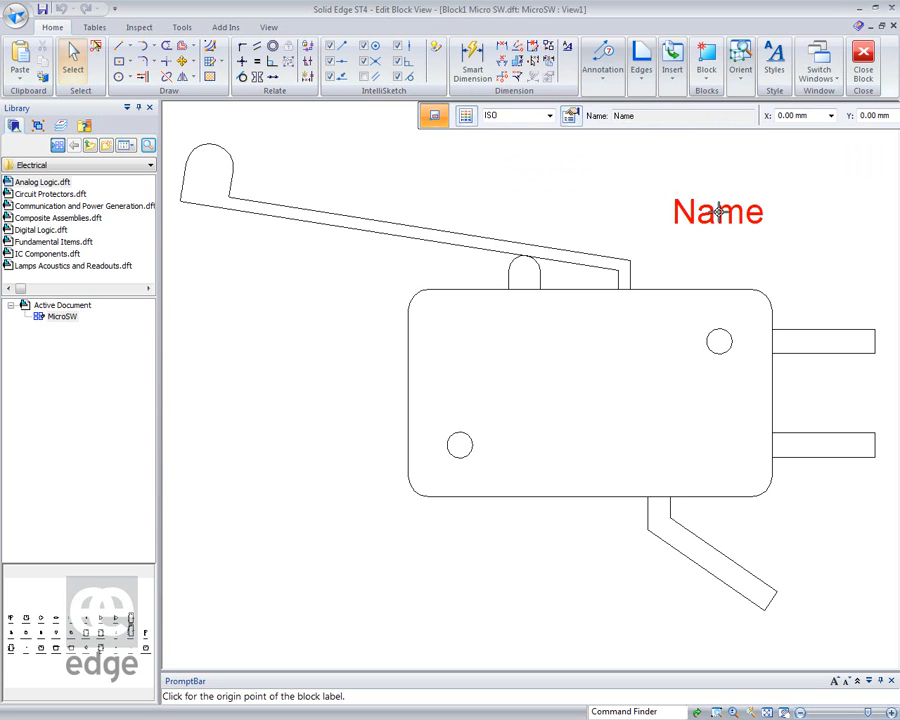
left_click(556, 375)
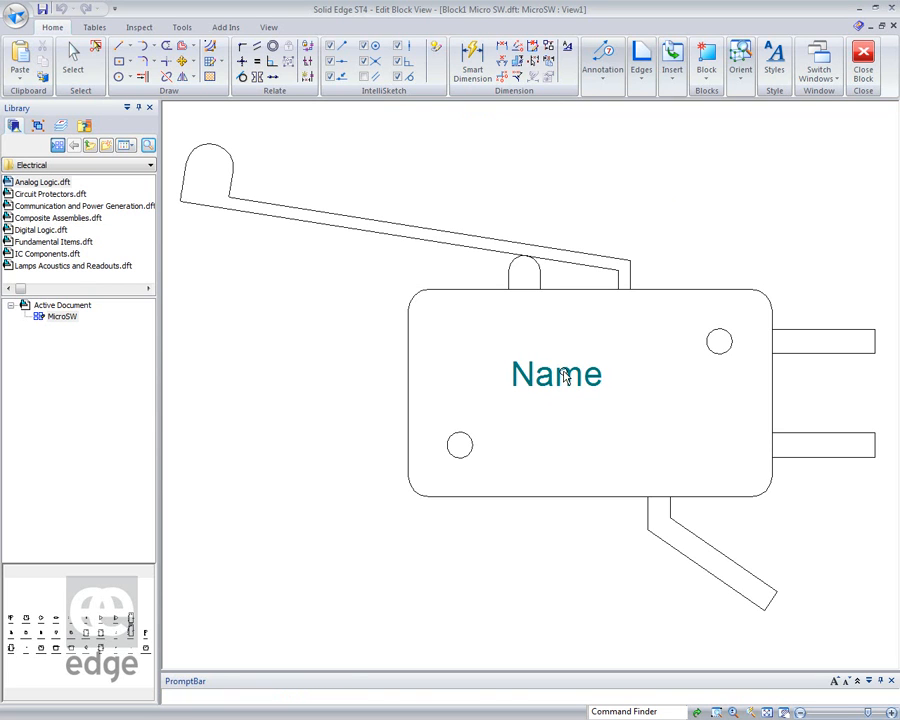
left_click(862, 60)
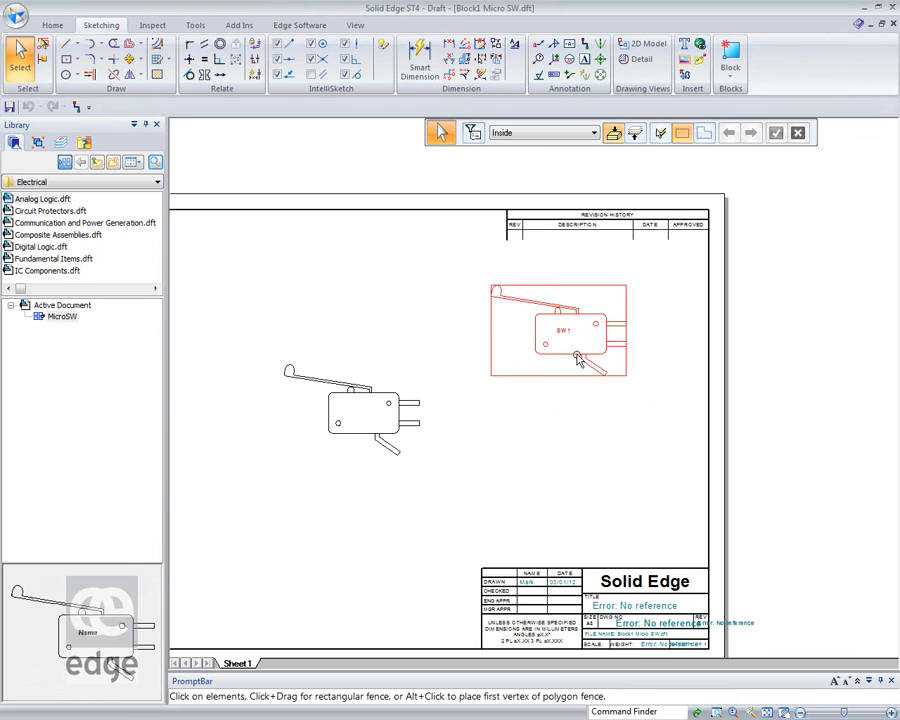
Delete the placed MicroSW occurrence and insert a new one below the revision history table
left_click(578, 350)
key("Delete")
left_click_drag(70, 322, 579, 315)
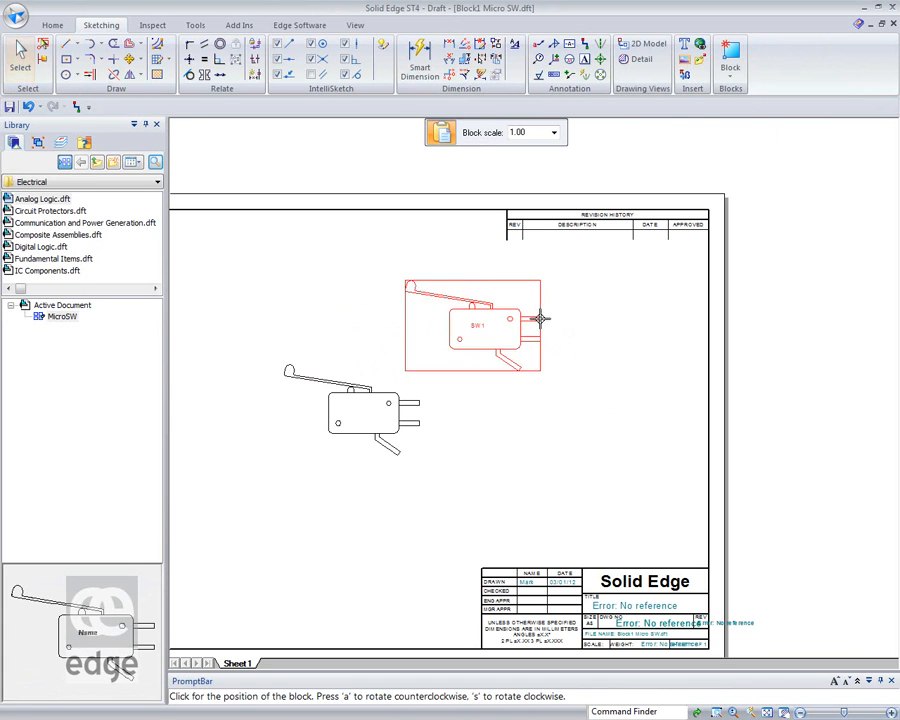
left_click(621, 308)
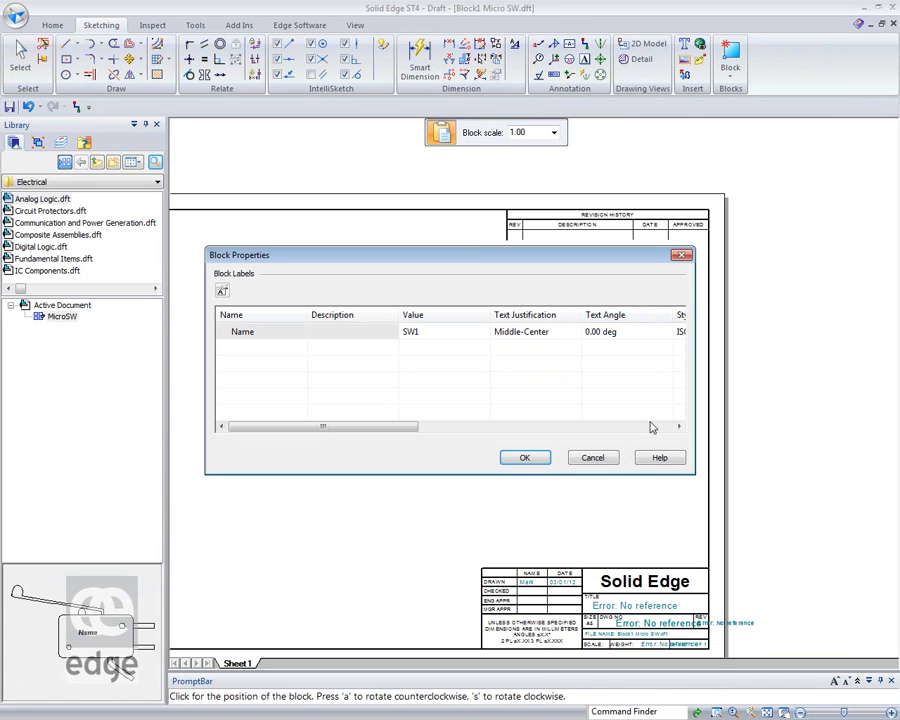
Set the new block's Name label value to SW2 and place a second copy directly below it
left_click(412, 333)
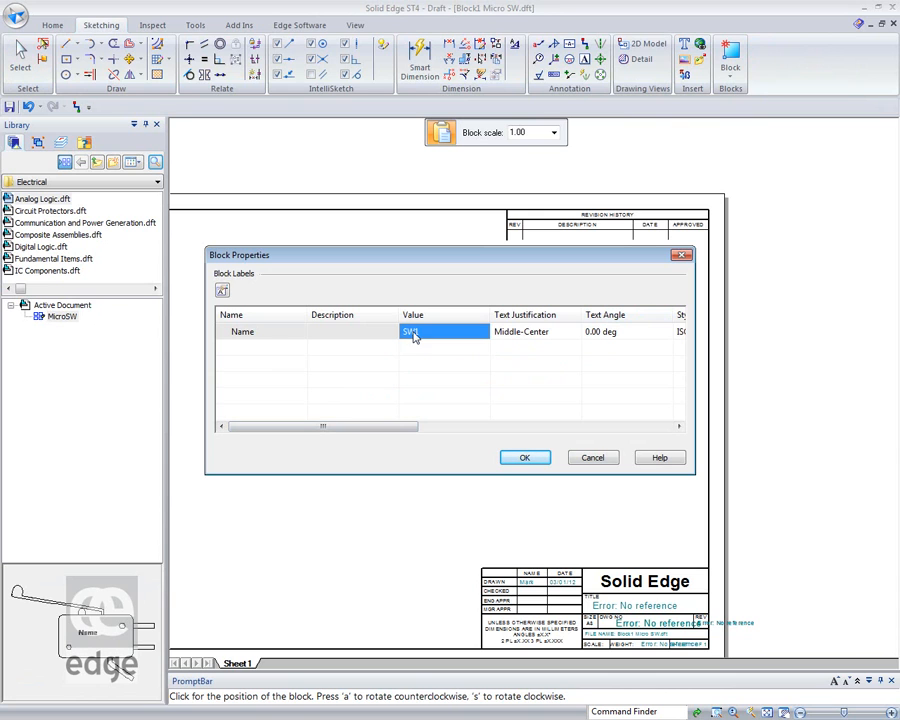
double_click(253, 335)
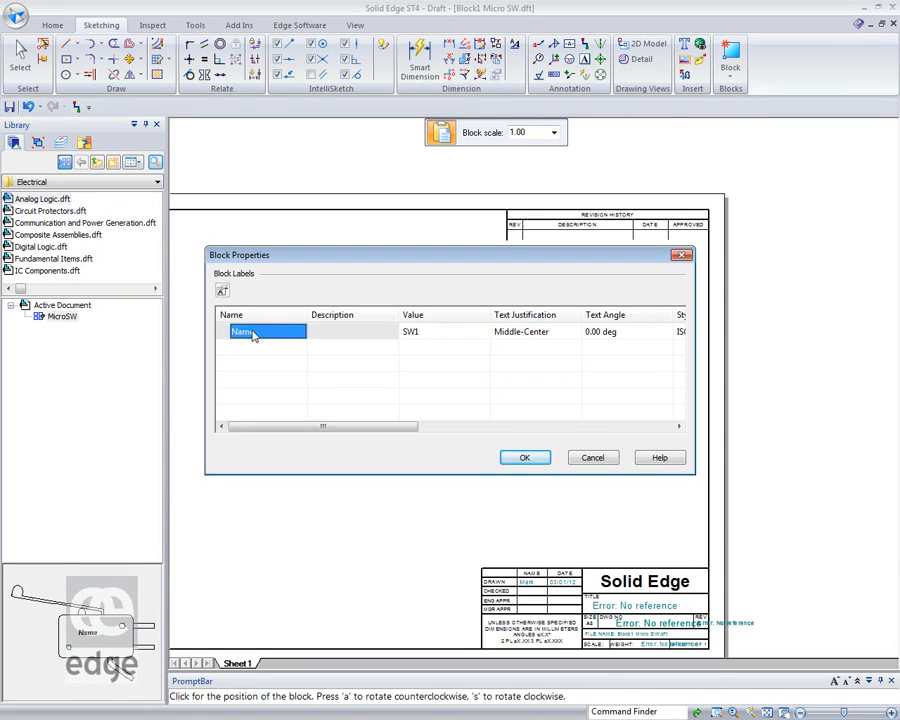
left_click(415, 334)
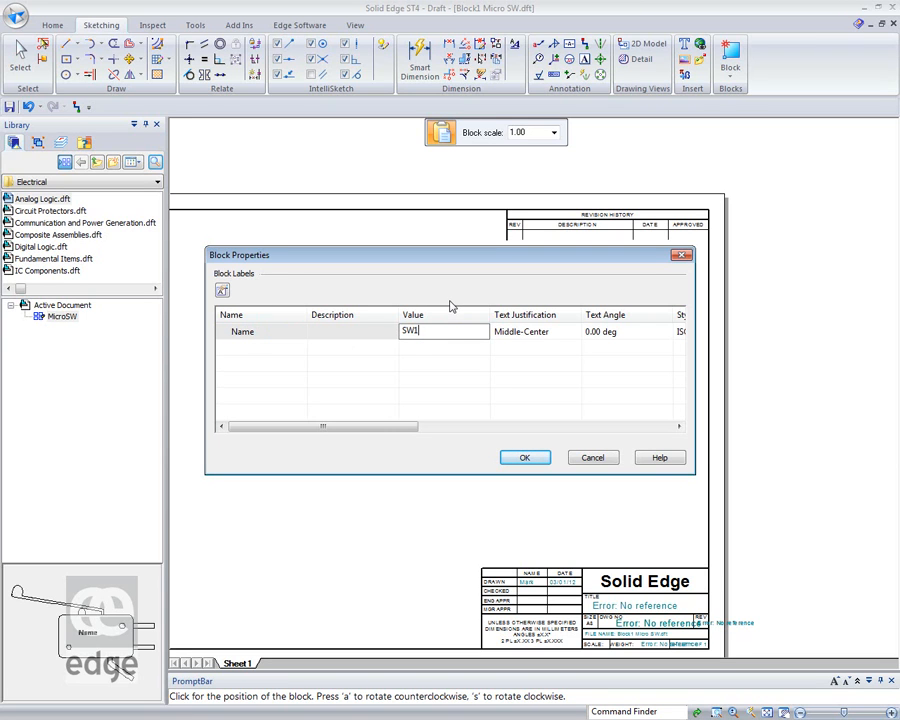
key("Return")
left_click(524, 457)
left_click(632, 425)
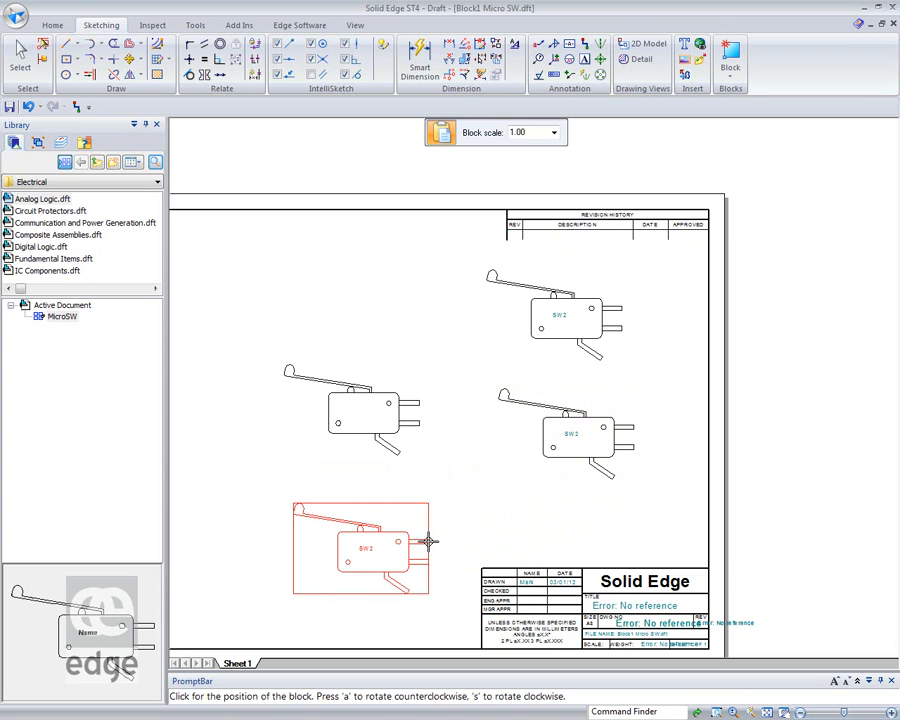
key("Escape")
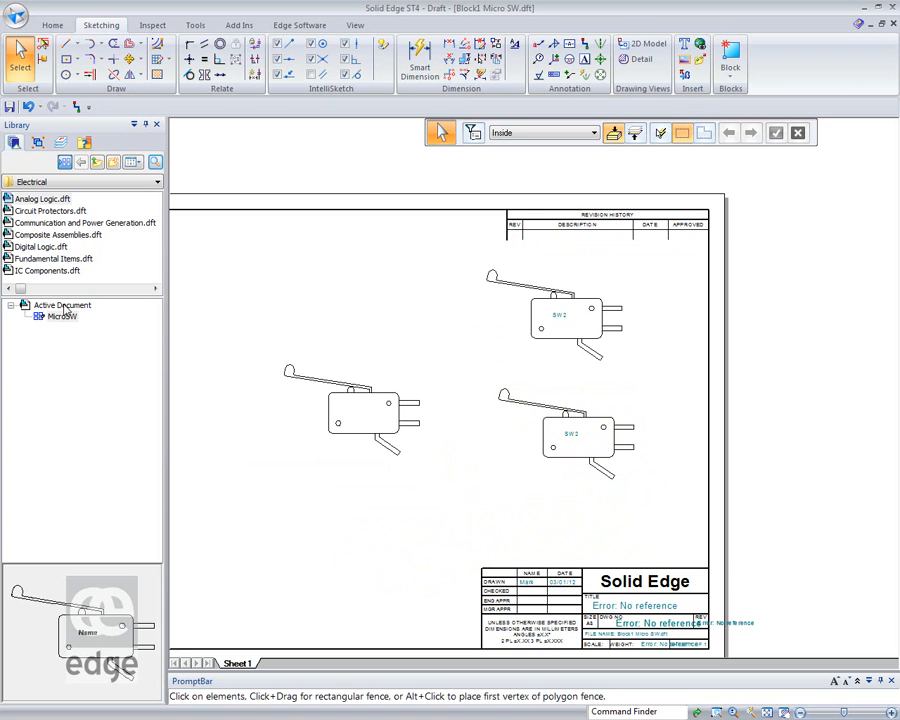
Insert the MicroSW block with its Name label set to SW3, placing one copy above and one below the original switch drawing
left_click_drag(57, 319, 298, 305)
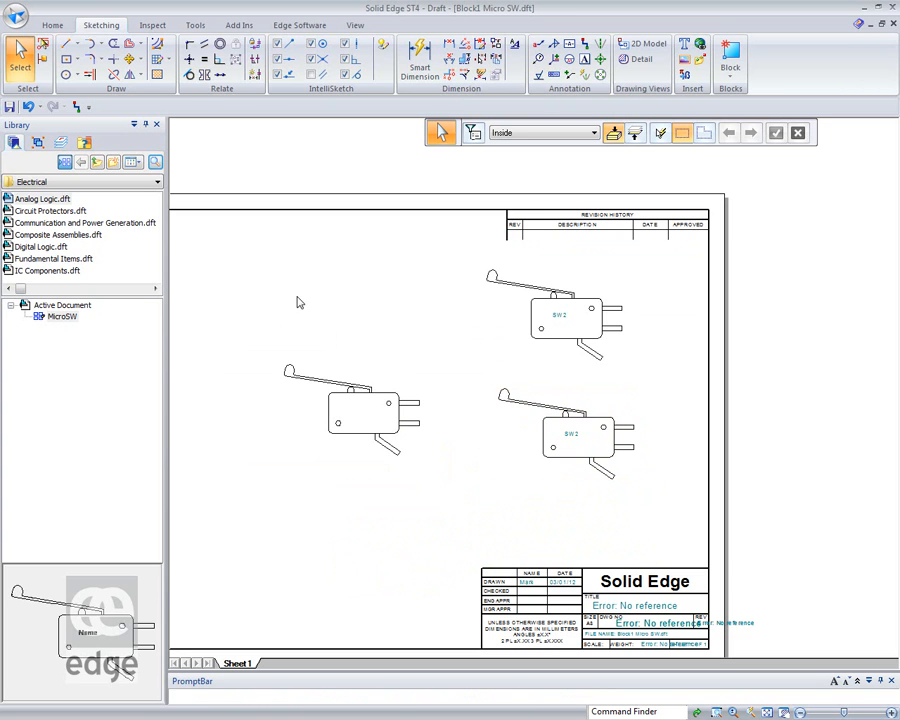
left_click(391, 289)
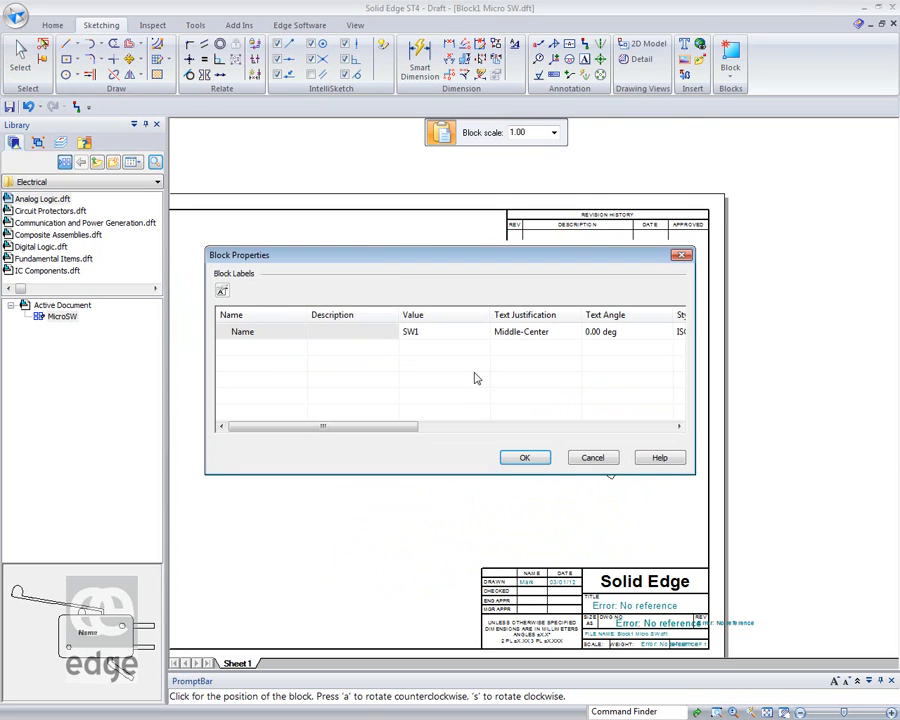
left_click(431, 336)
left_click(433, 337)
type("3")
key("Return")
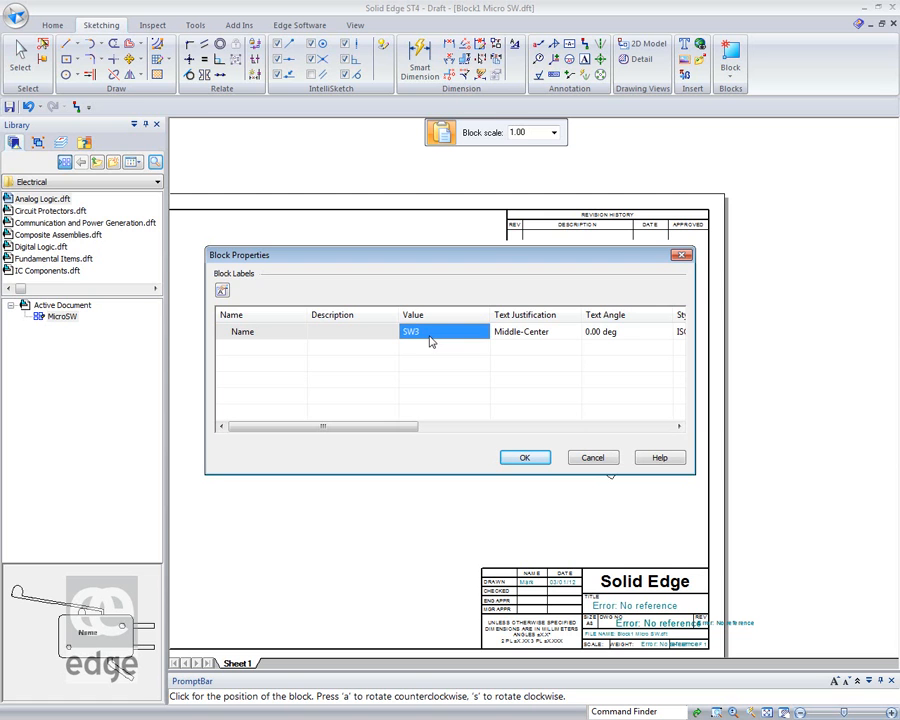
left_click(516, 456)
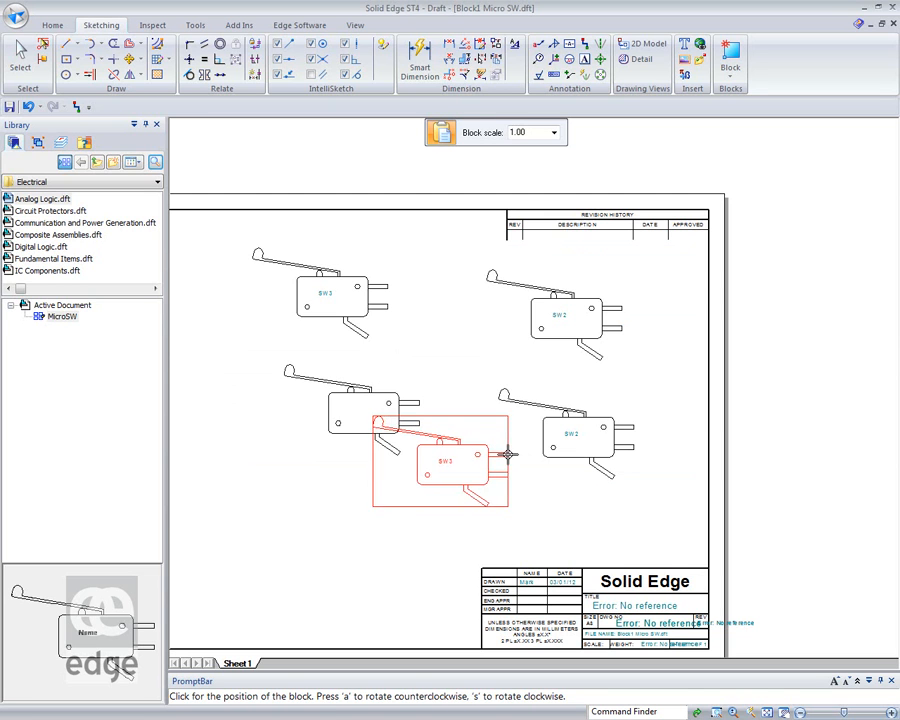
left_click(425, 503)
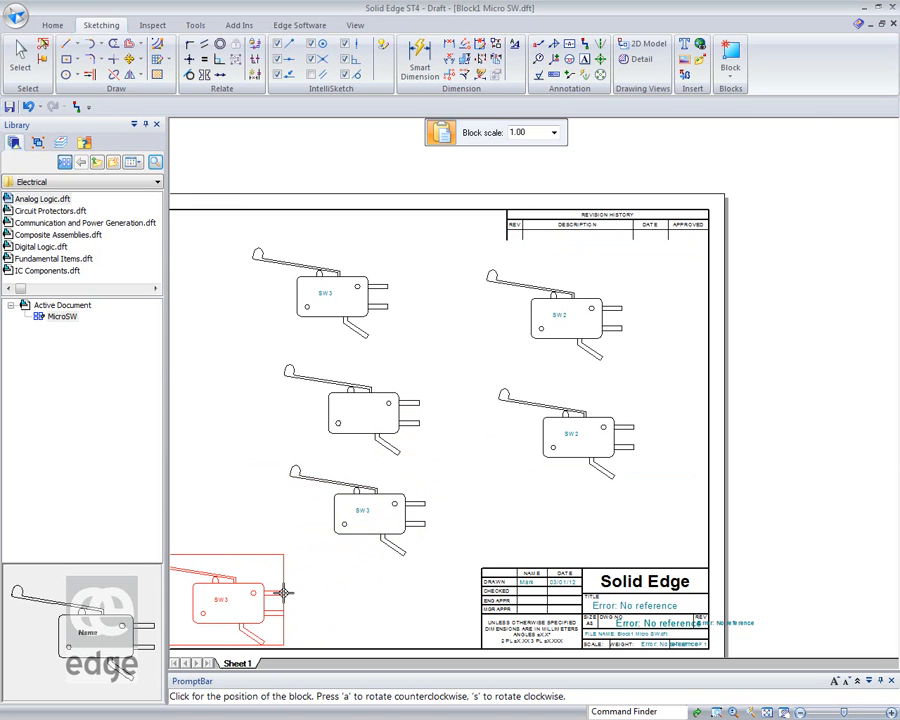
key("Escape")
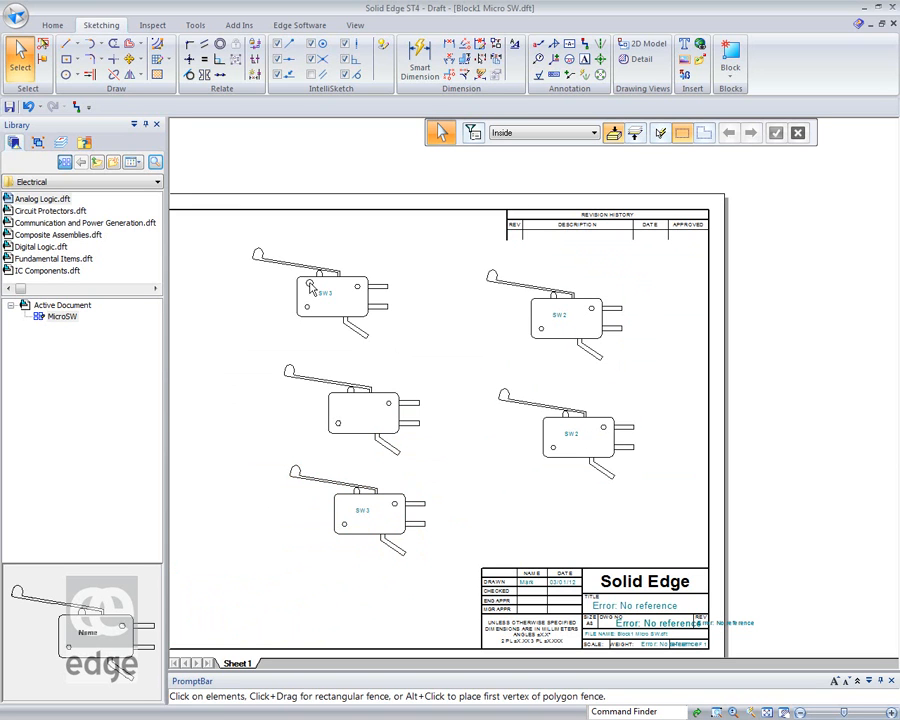
Delete both SW3 occurrences and the lower SW2 occurrence from the sheet
left_click(386, 297)
left_click(452, 366)
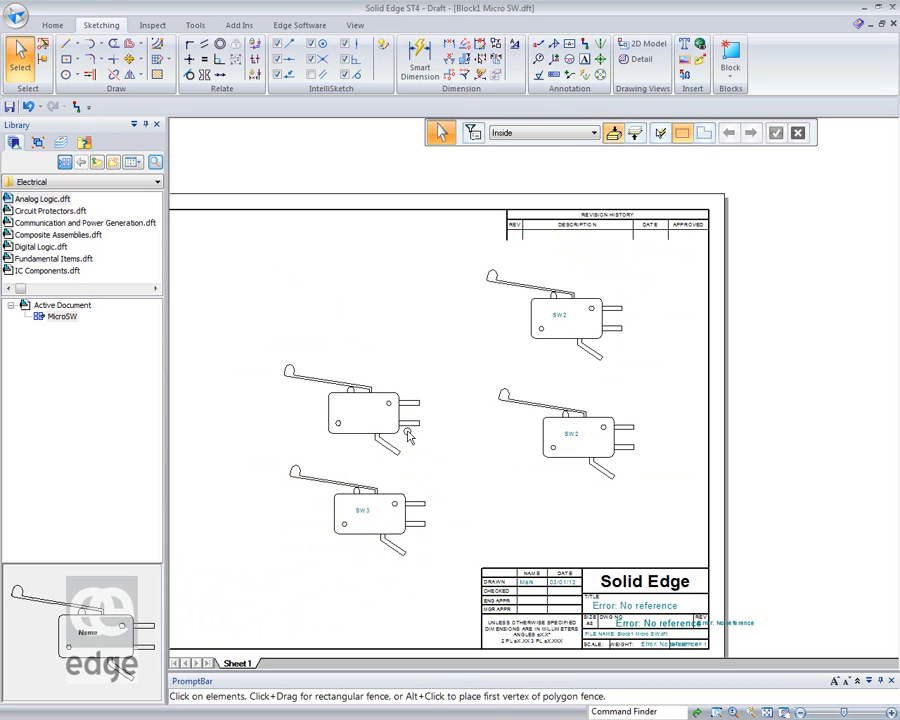
left_click(379, 532)
key("Delete")
left_click(581, 463)
key("Delete")
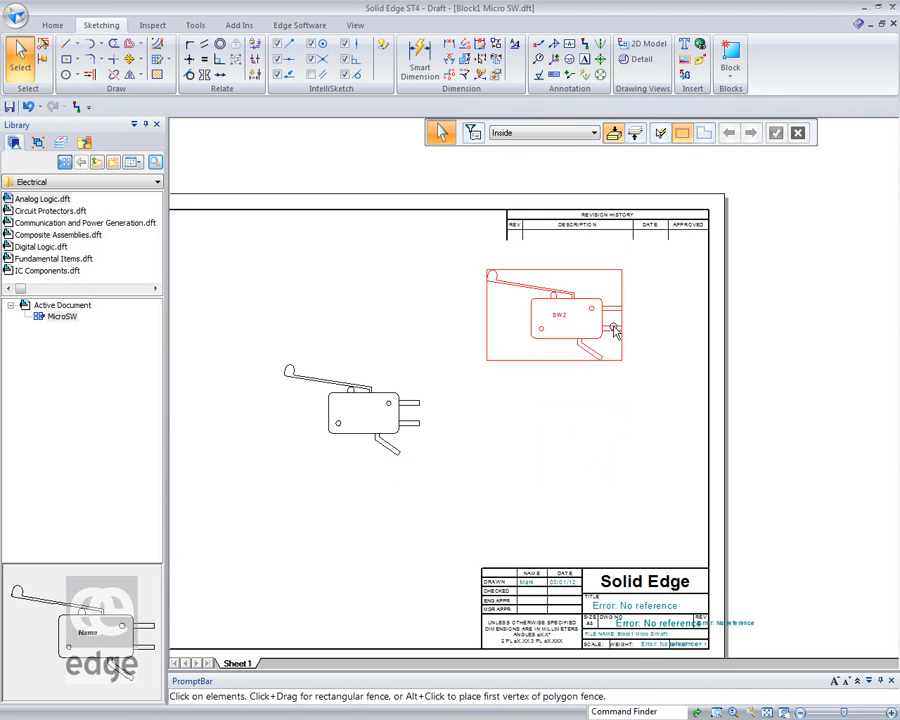
Edit the remaining SW2 block, adding a label NO at the upper terminal's end, not shown in occurrences and not prompted for during placement
double_click(606, 337)
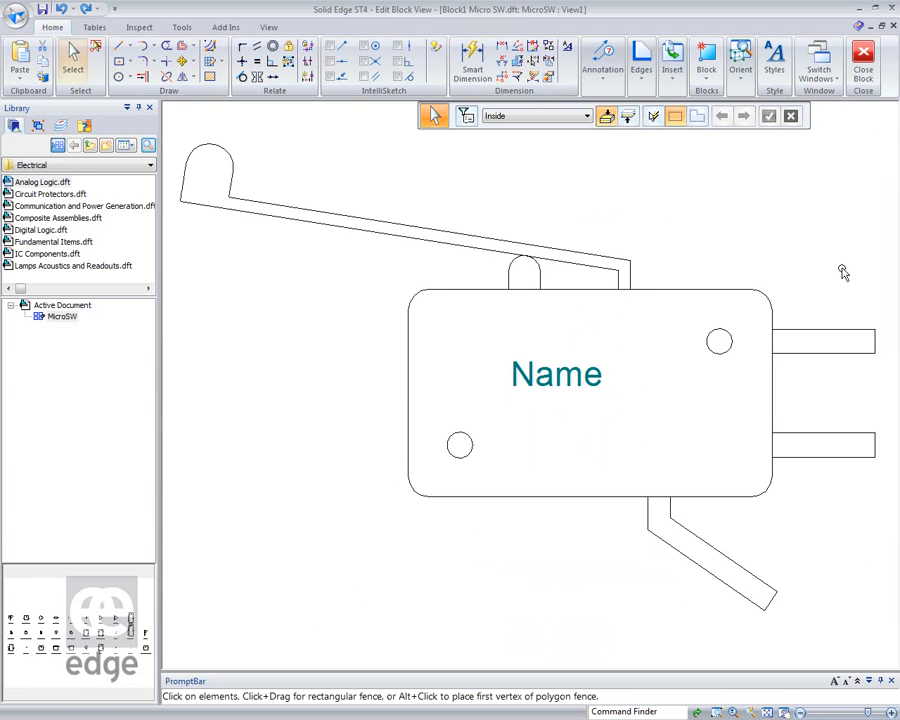
scroll(675, 416, "down", 2)
middle_click_drag(675, 416, 426, 380)
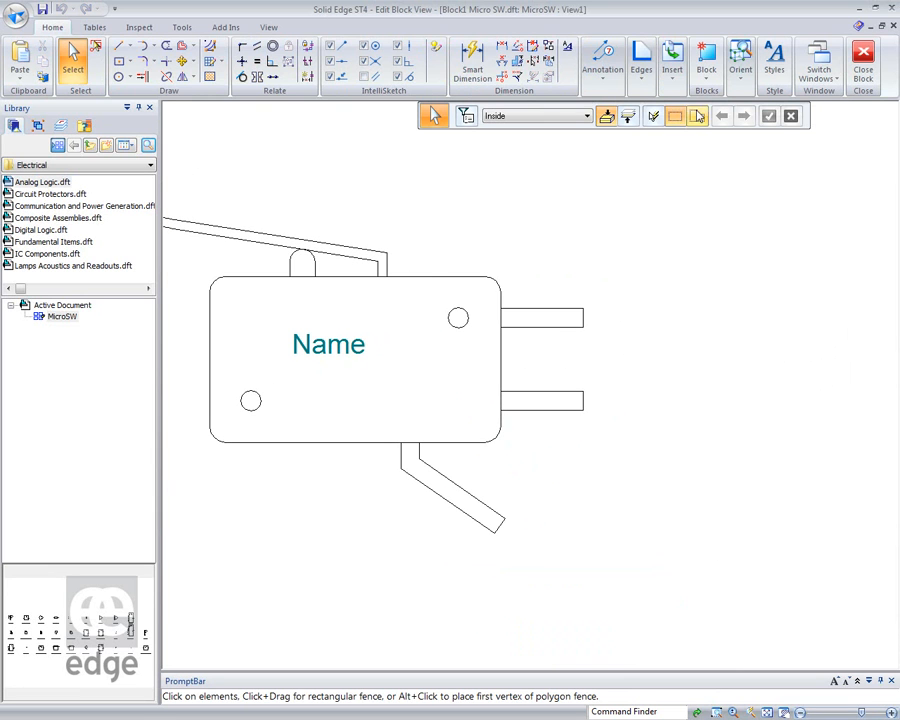
left_click(712, 75)
left_click(738, 110)
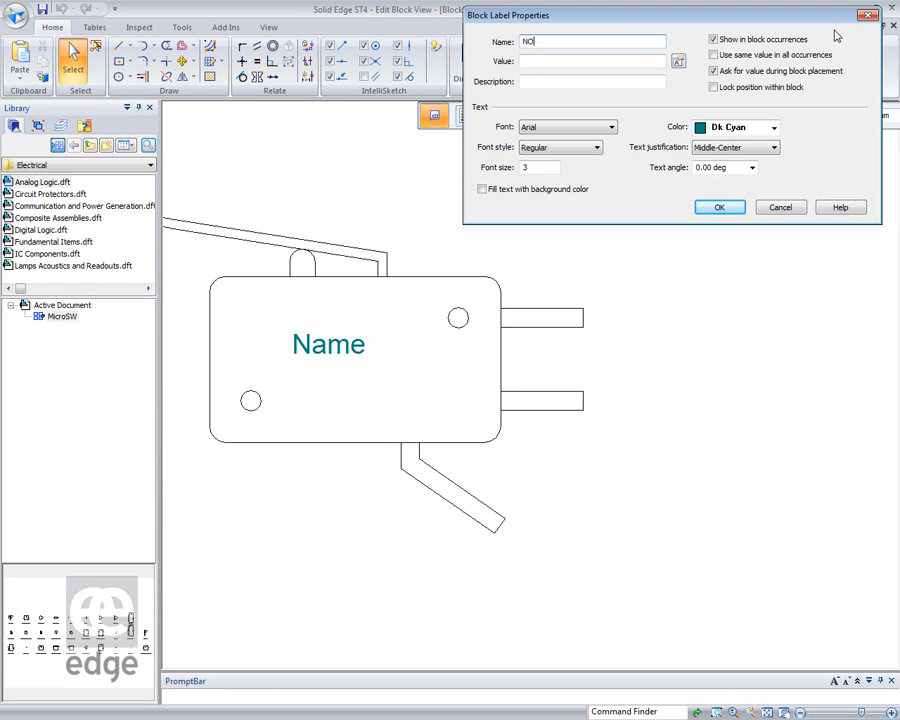
left_click(720, 41)
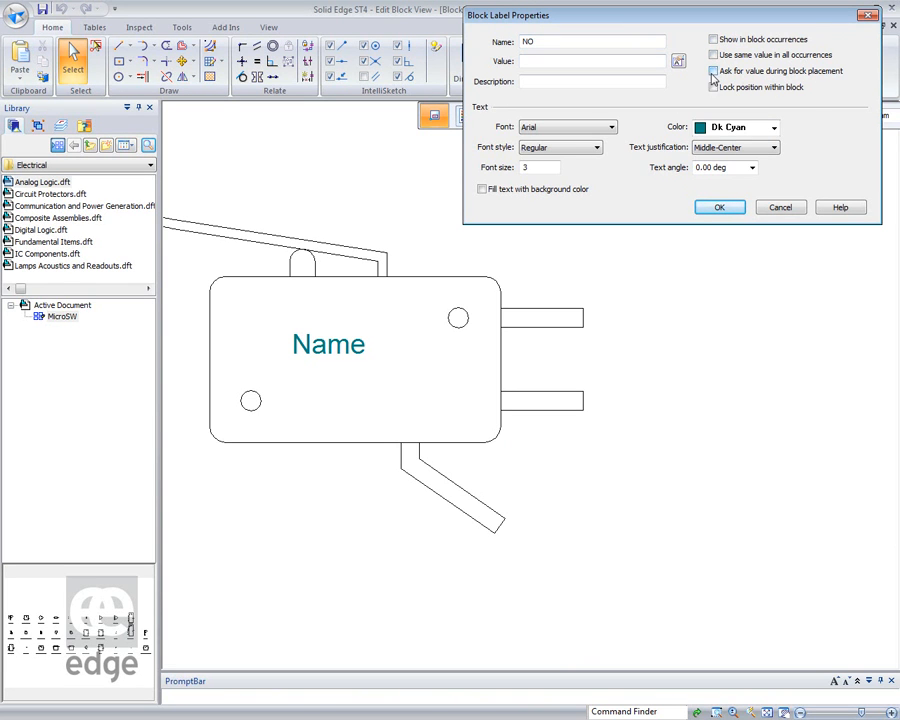
left_click(718, 207)
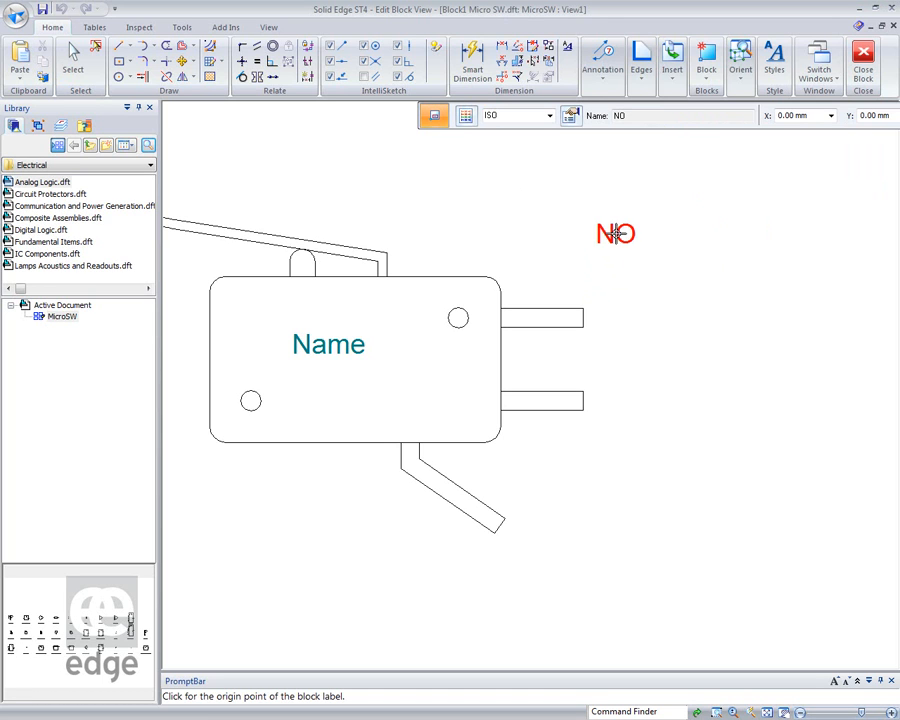
left_click(585, 318)
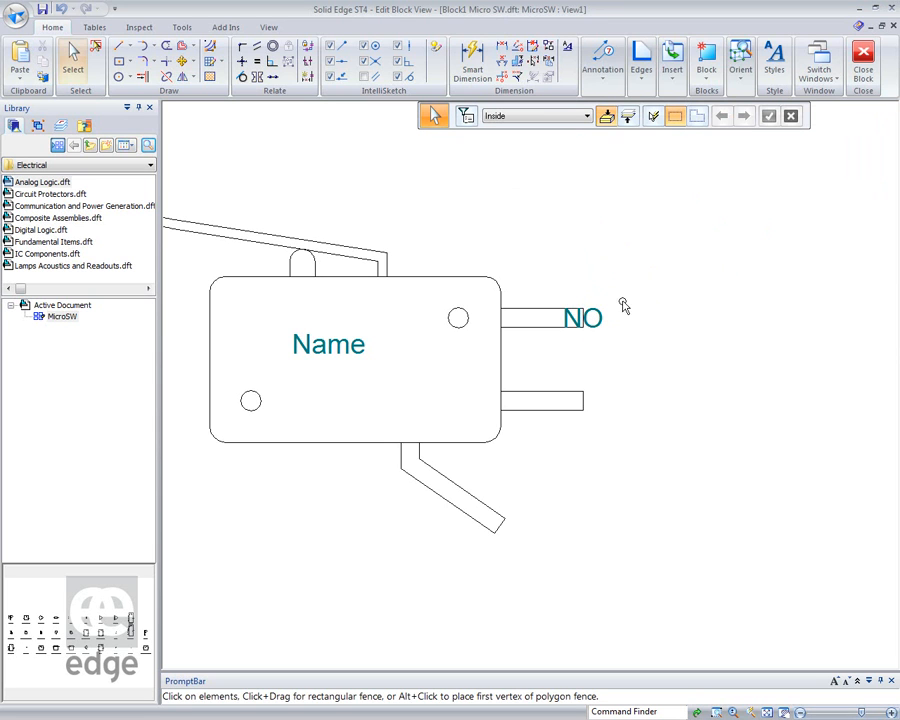
Add a block label called NC at the end of the lower straight terminal
left_click(703, 84)
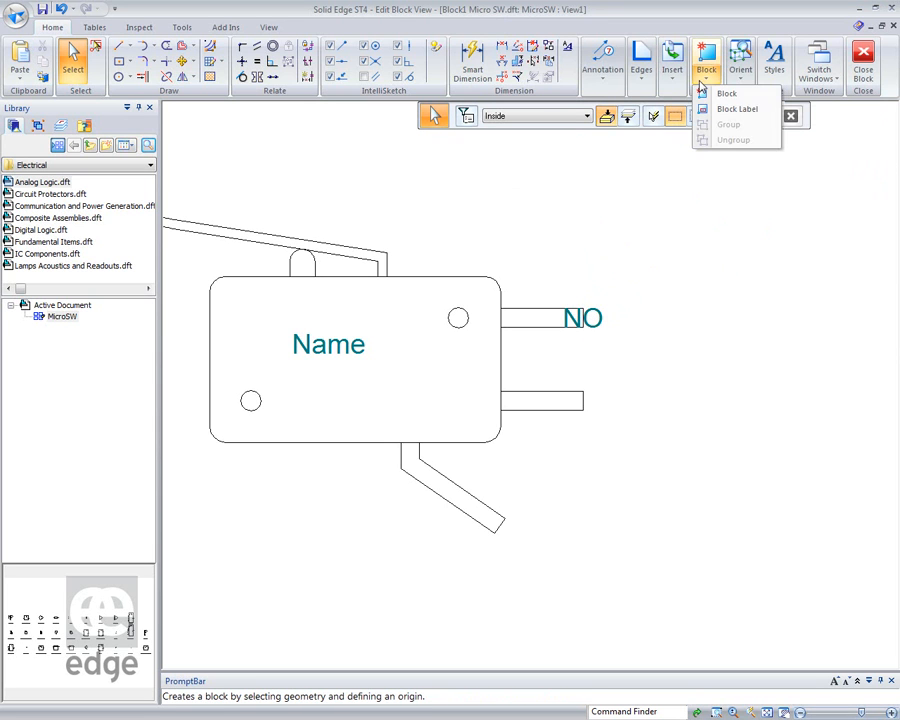
left_click(726, 110)
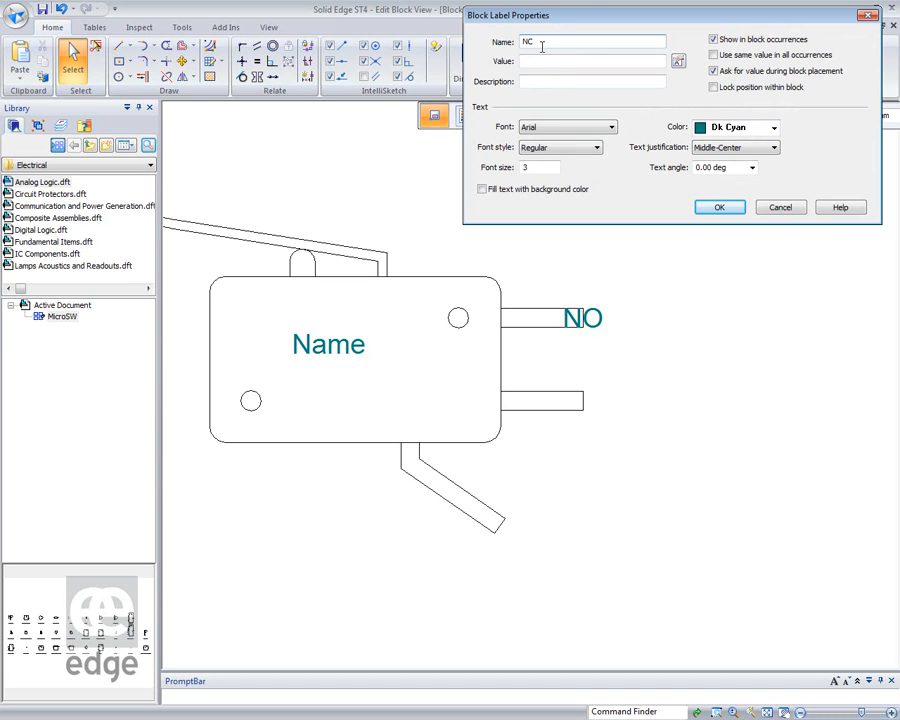
left_click(717, 207)
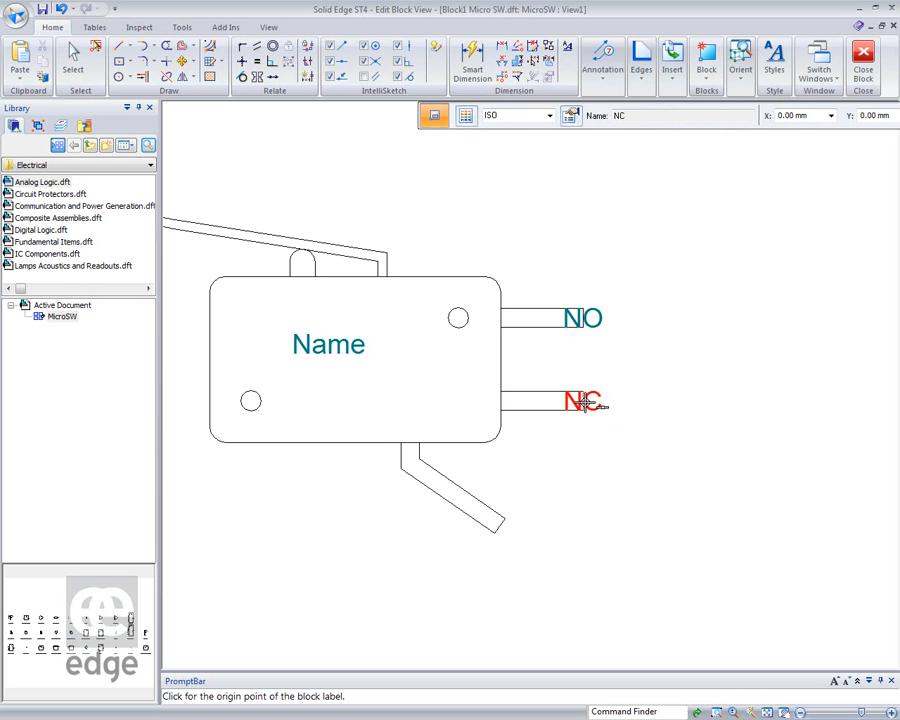
left_click(586, 403)
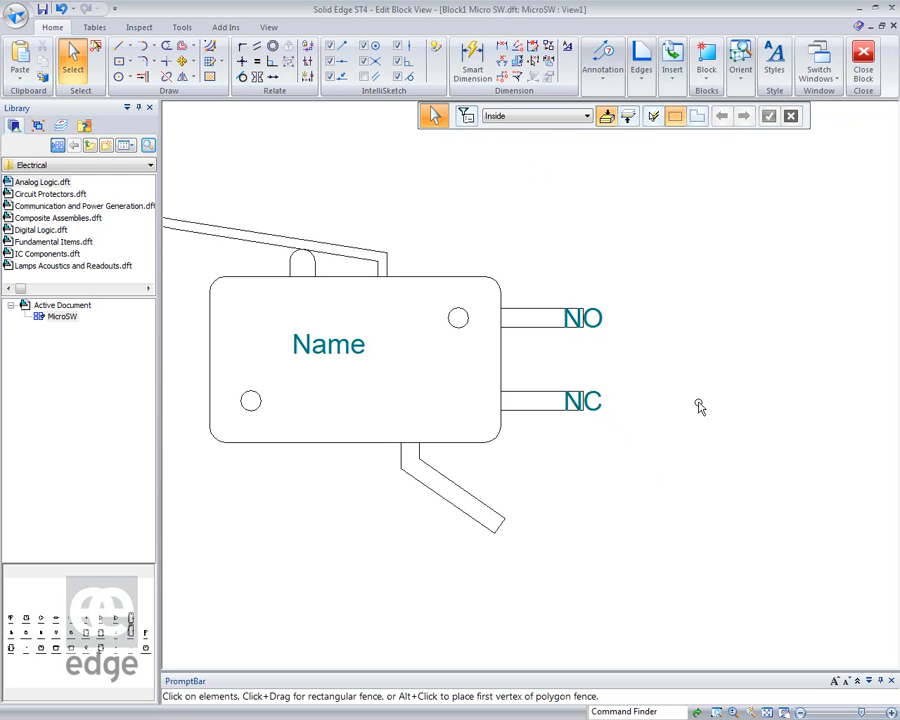
Add a block label called COM at the end of the angled terminal below the switch body
left_click(706, 80)
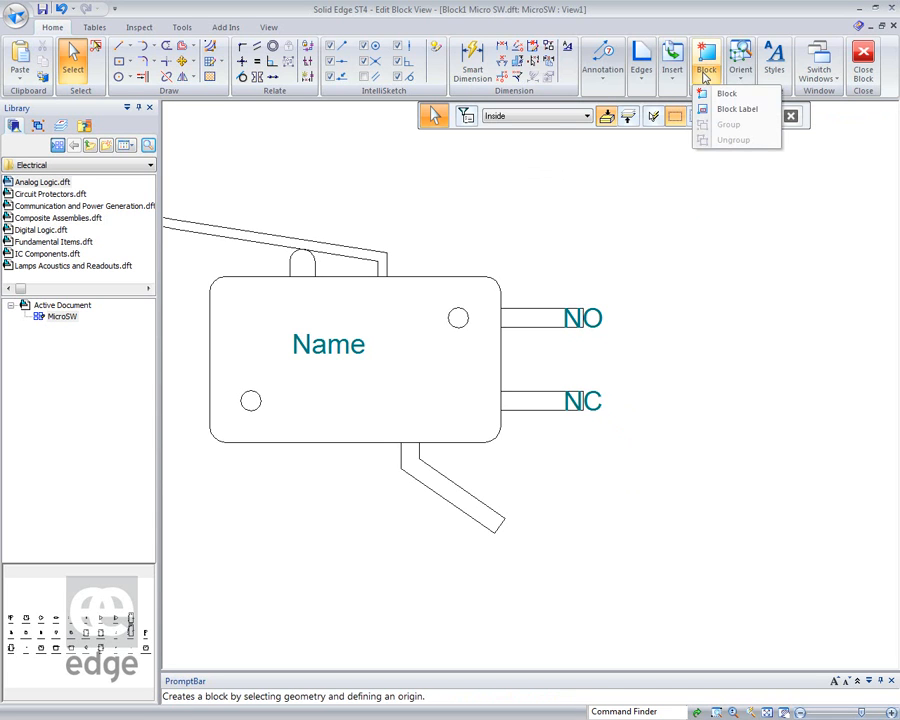
left_click(730, 110)
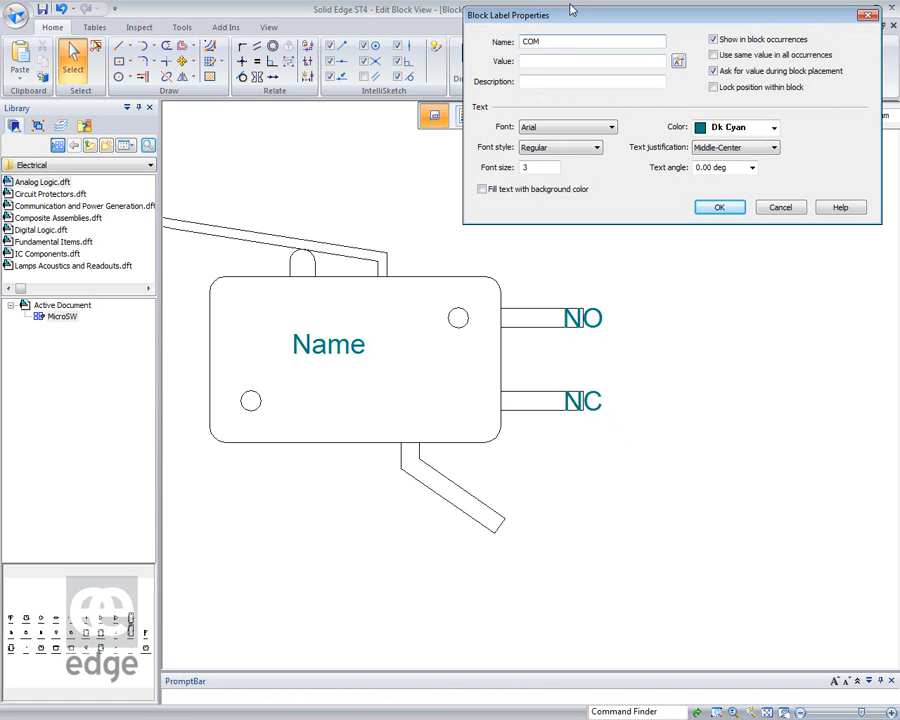
left_click(719, 207)
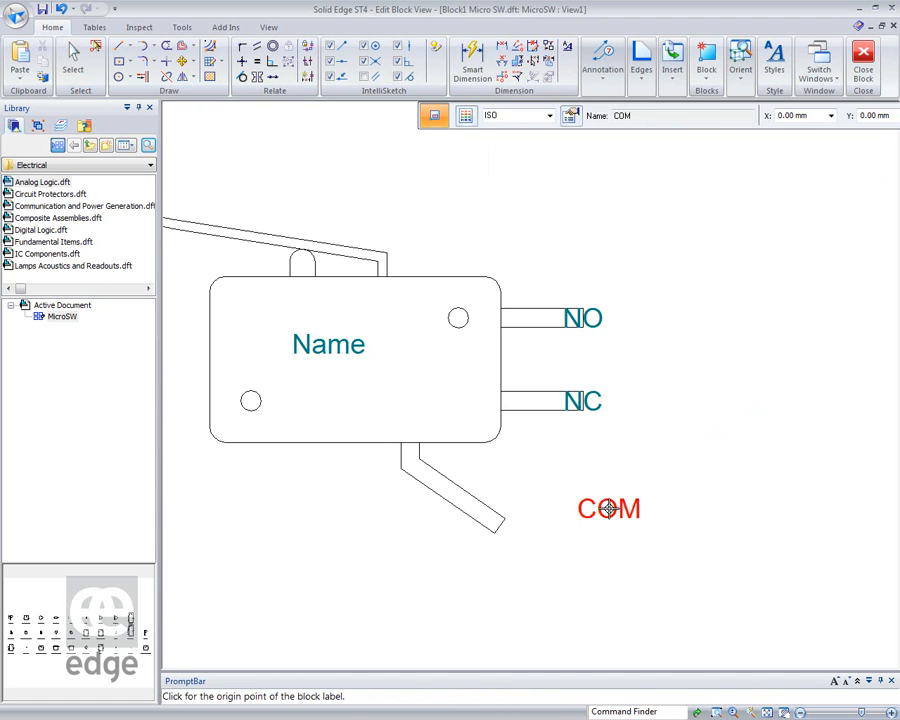
left_click(500, 525)
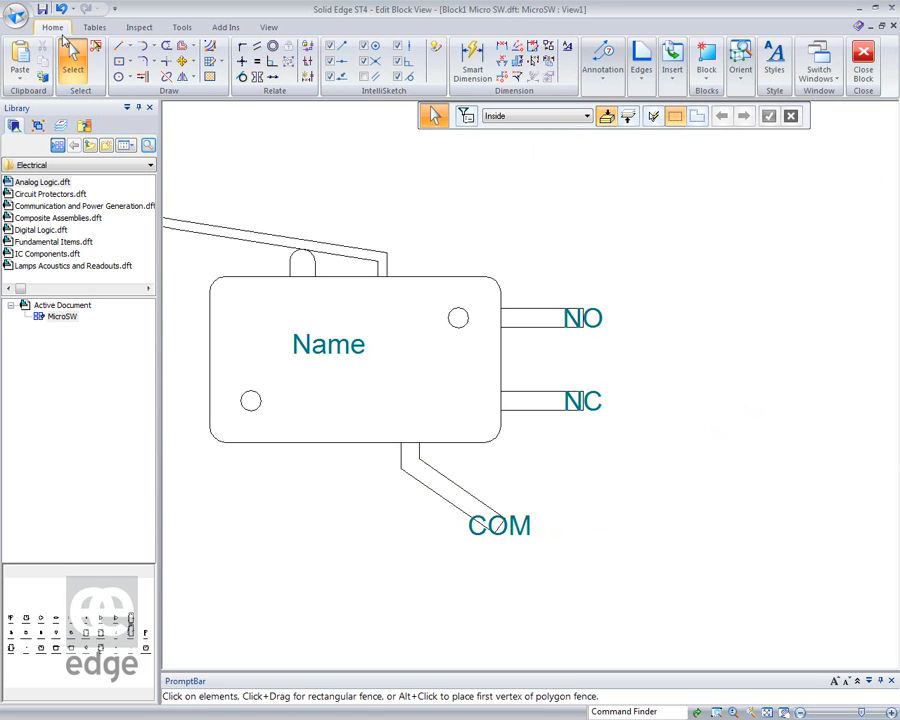
Turn off Show in block occurrences and Ask for value during block placement for the COM and NC labels
right_click(527, 540)
left_click(586, 588)
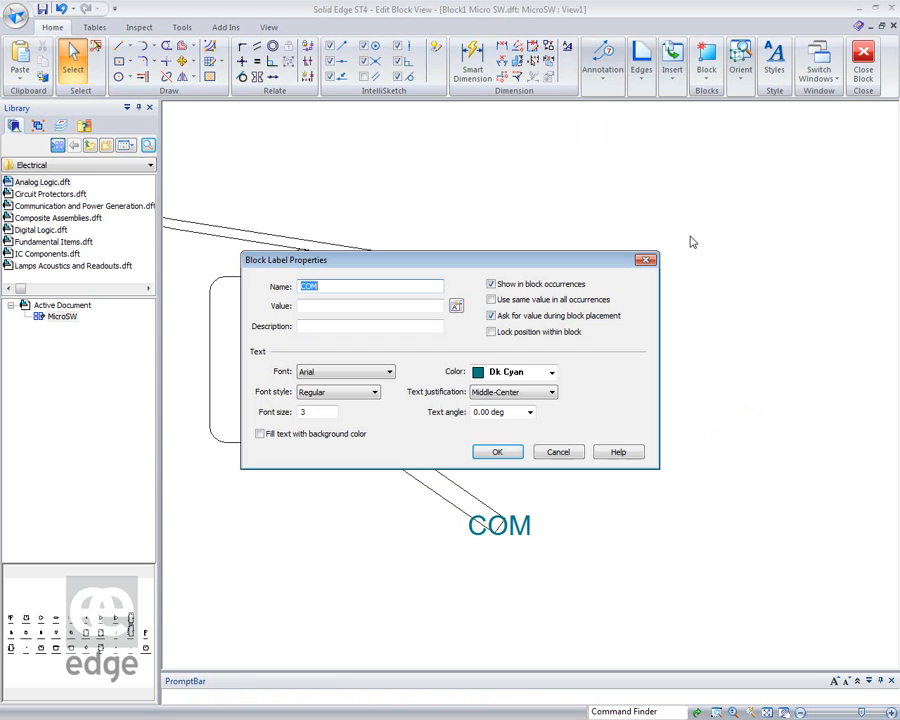
left_click(491, 285)
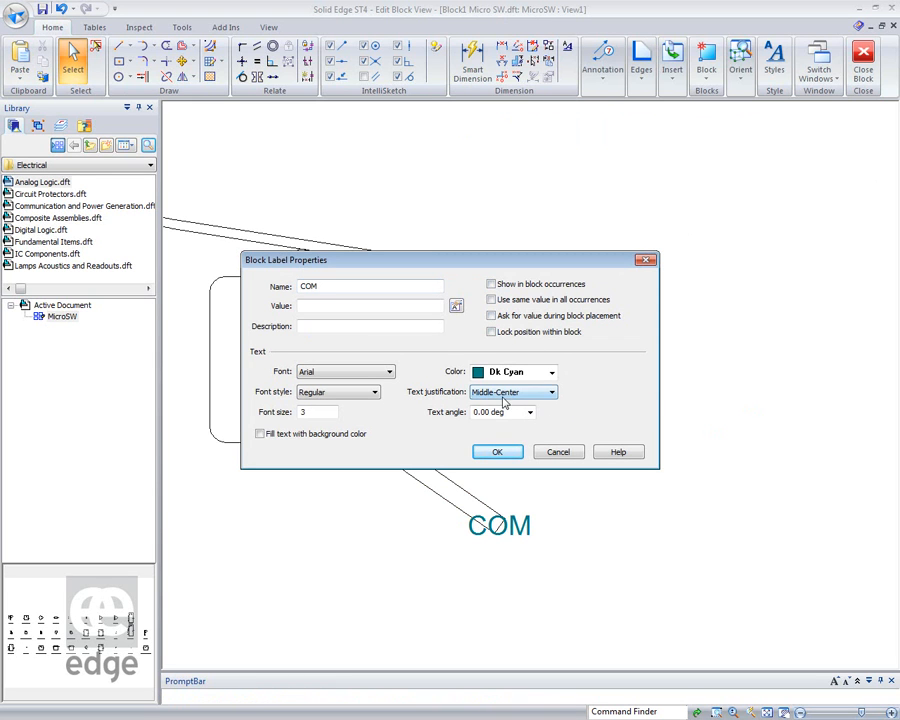
left_click(497, 452)
left_click(600, 404)
right_click(600, 404)
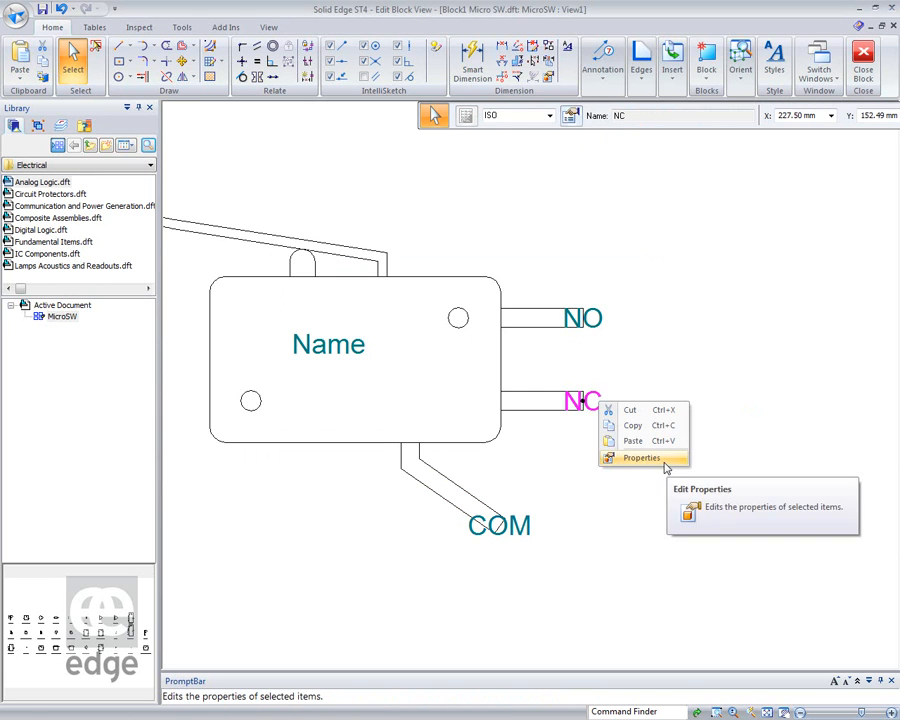
left_click(622, 458)
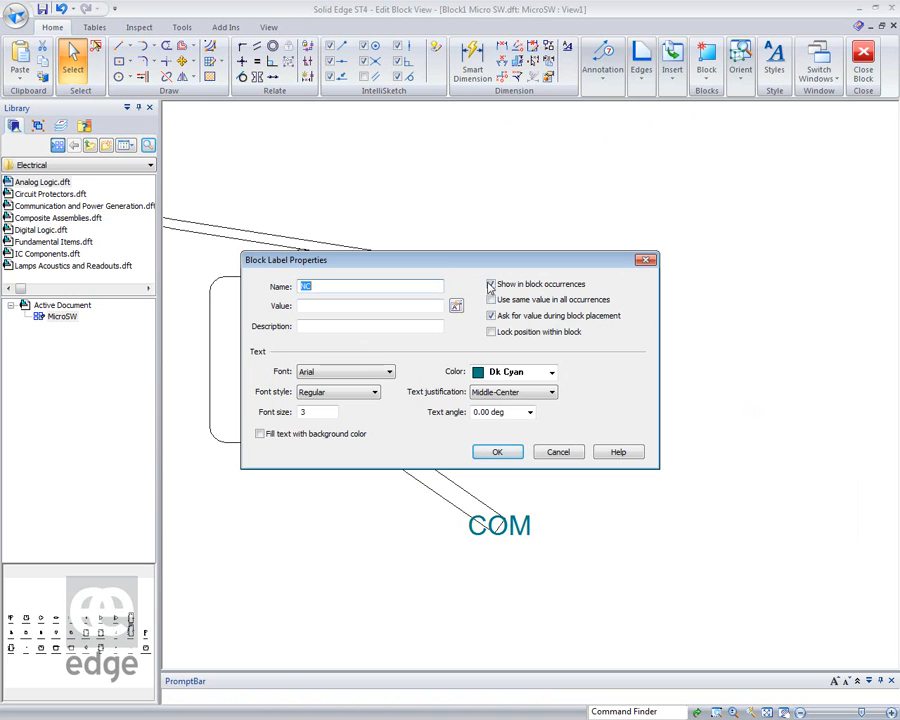
left_click(493, 285)
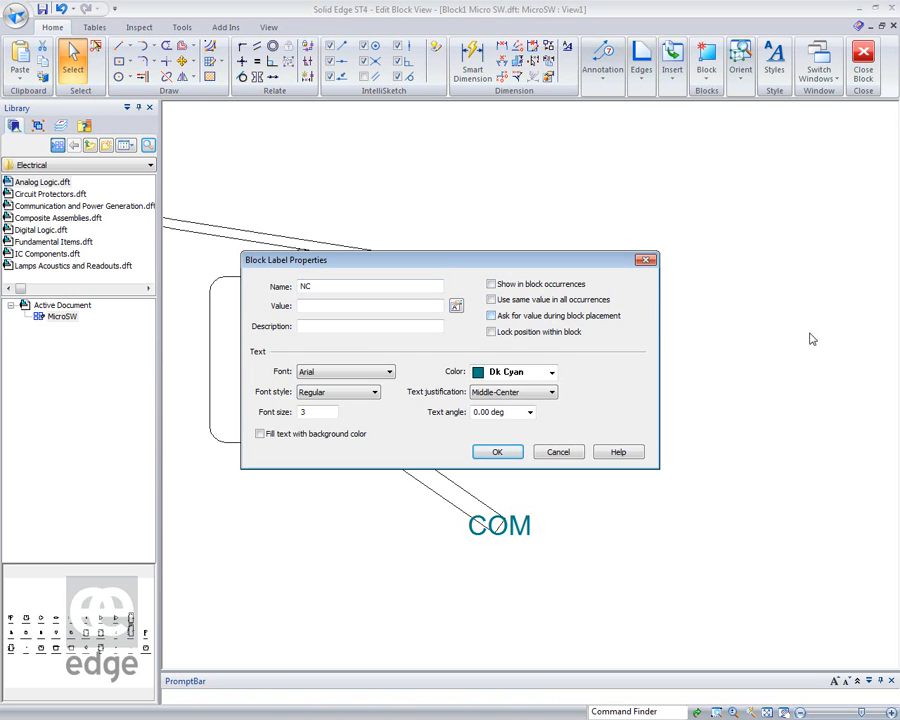
left_click(492, 450)
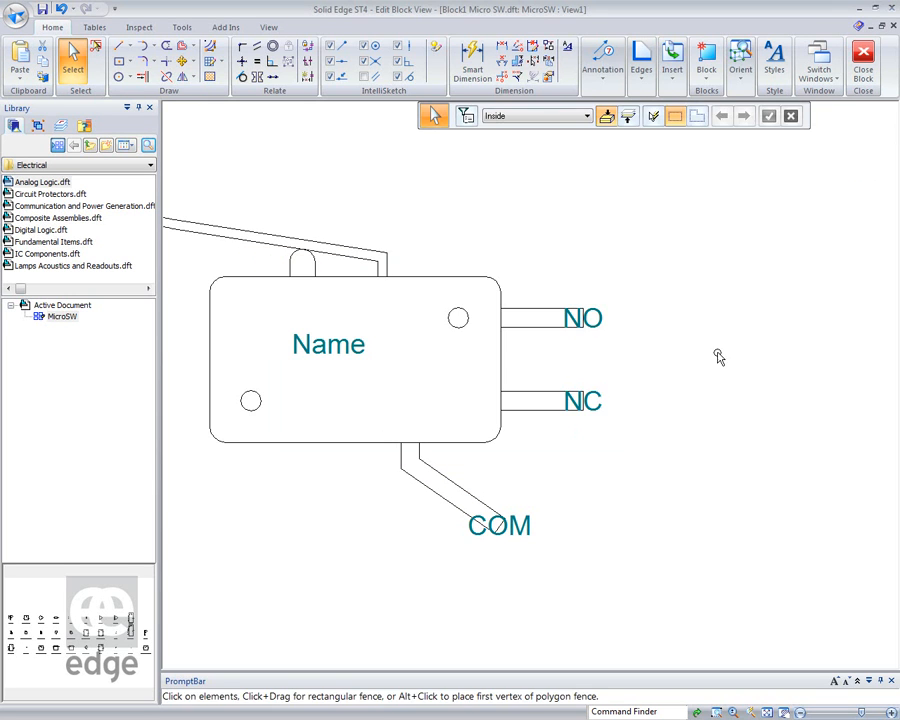
Check the display and placement options in the NO label's properties
right_click(613, 316)
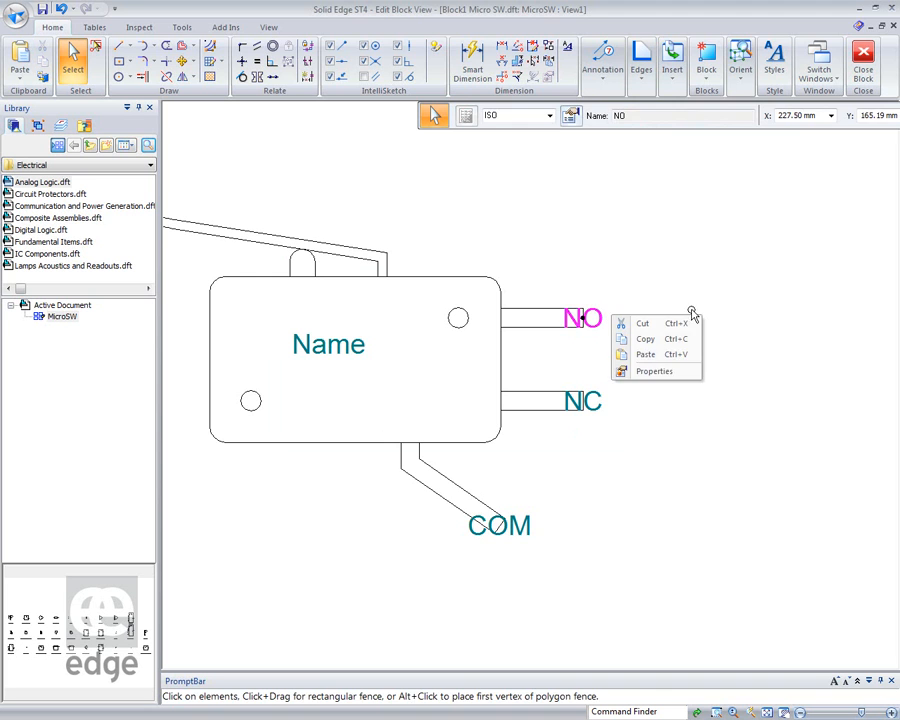
left_click(651, 372)
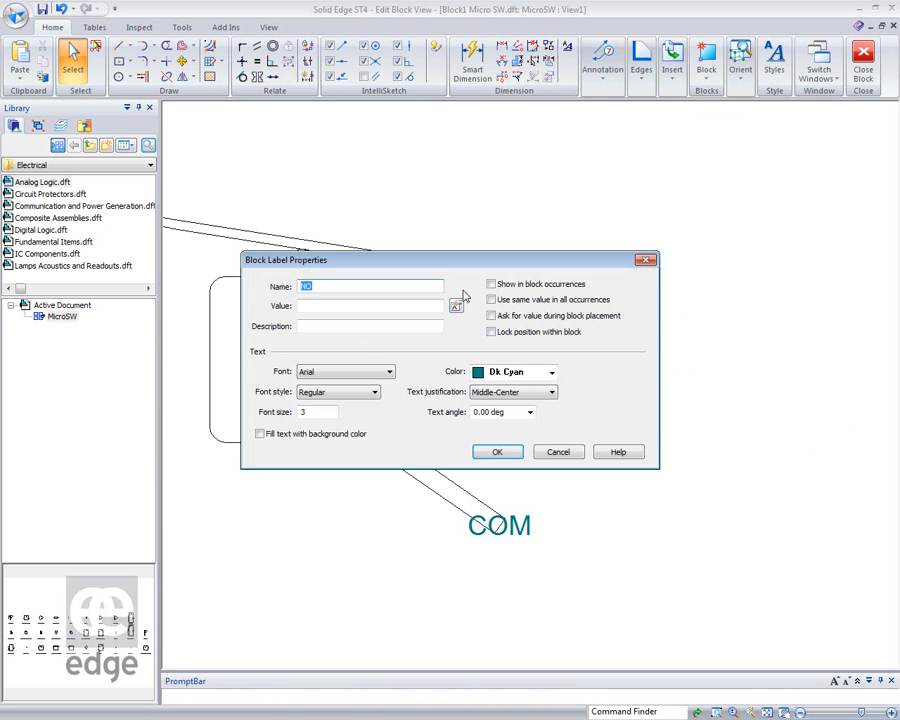
left_click(497, 452)
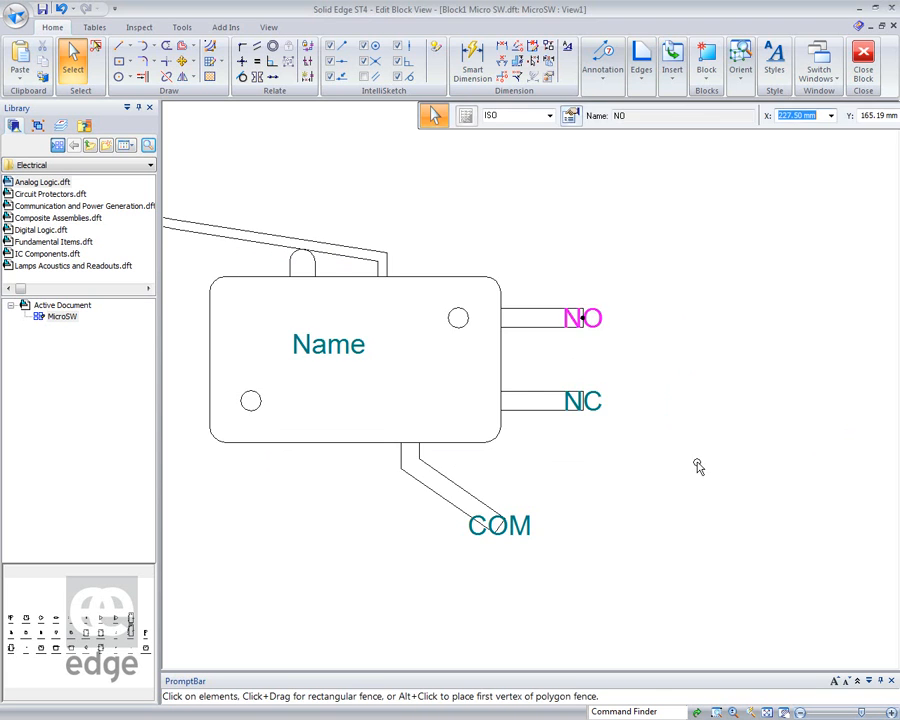
Set the COM label's text angle to 22 degrees
right_click(533, 522)
left_click(558, 576)
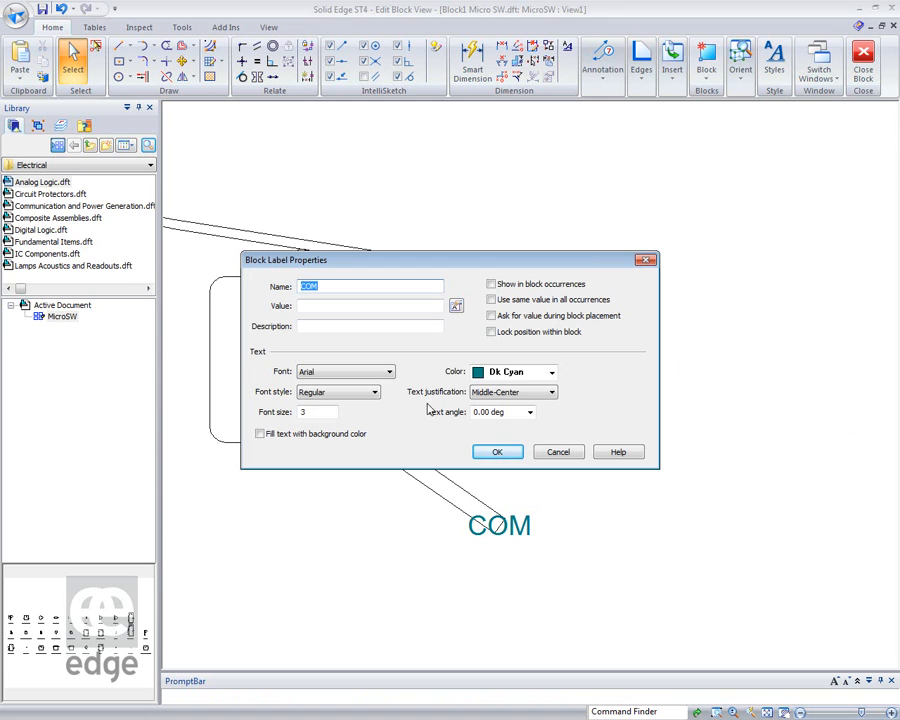
left_click(530, 413)
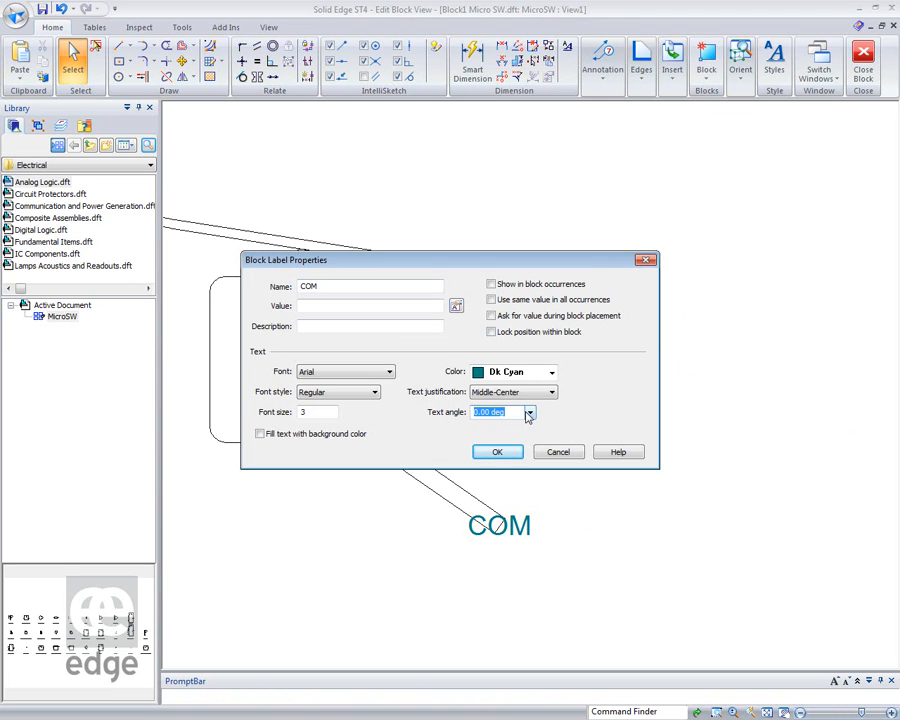
type("22")
left_click(498, 452)
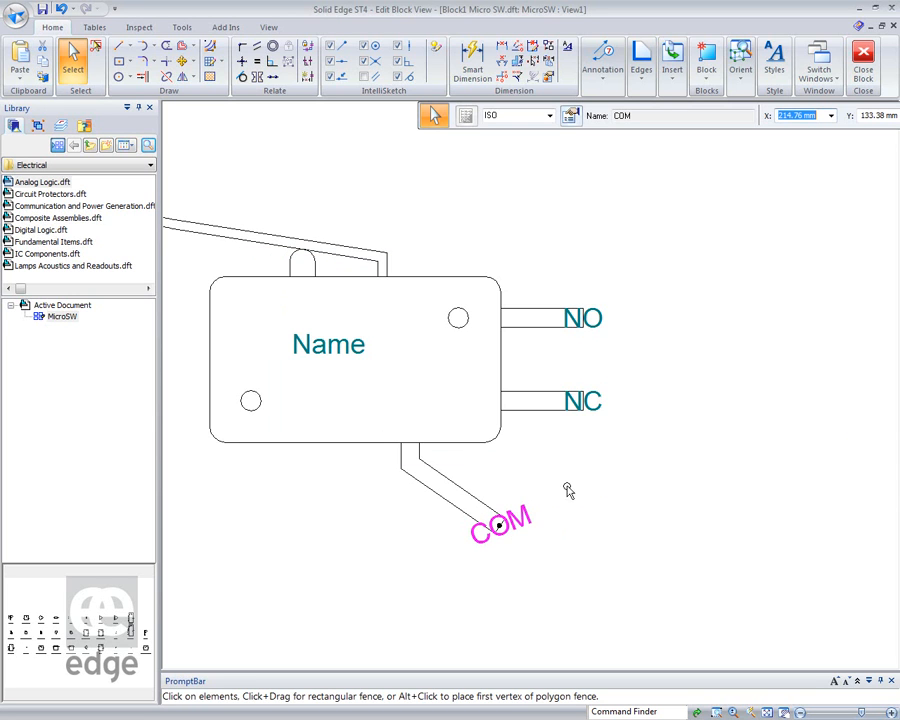
Set the COM label's text angle to -30 degrees and close the block, returning to the sheet
right_click(516, 518)
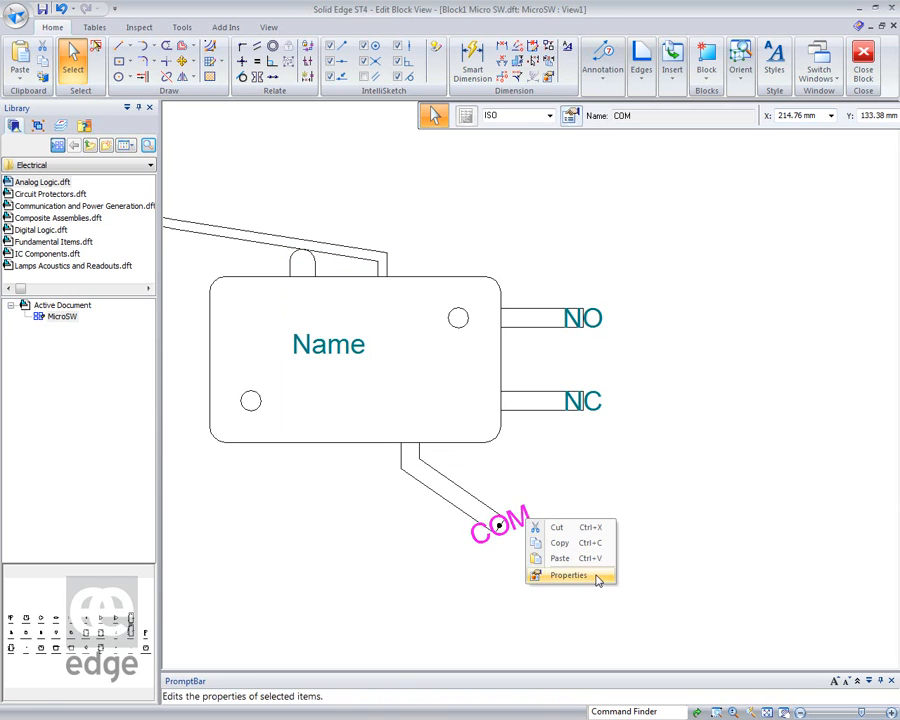
left_click(618, 476)
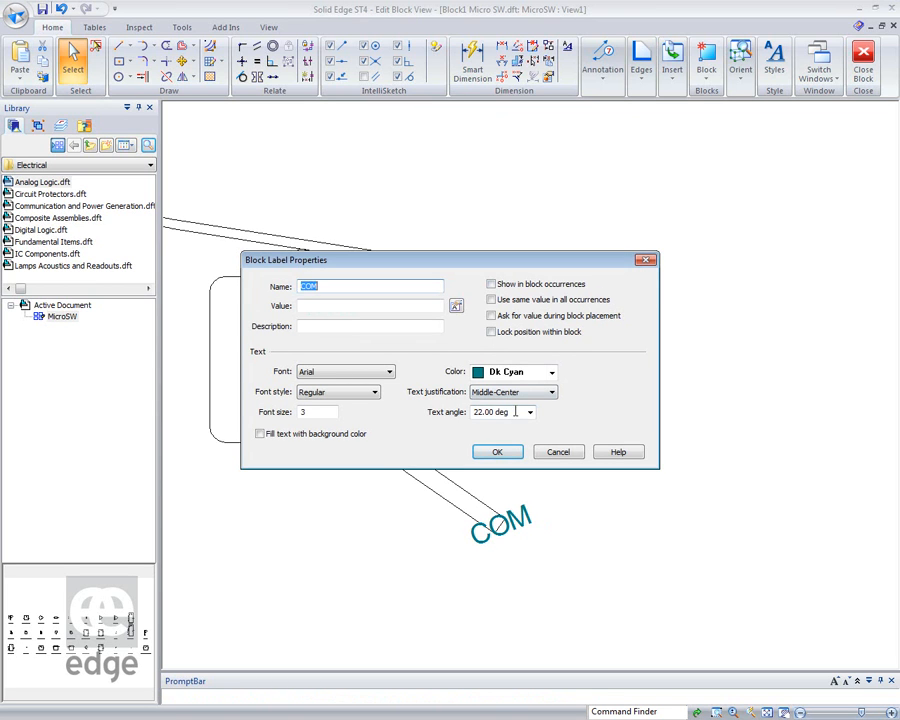
left_click_drag(517, 410, 425, 413)
type("-30")
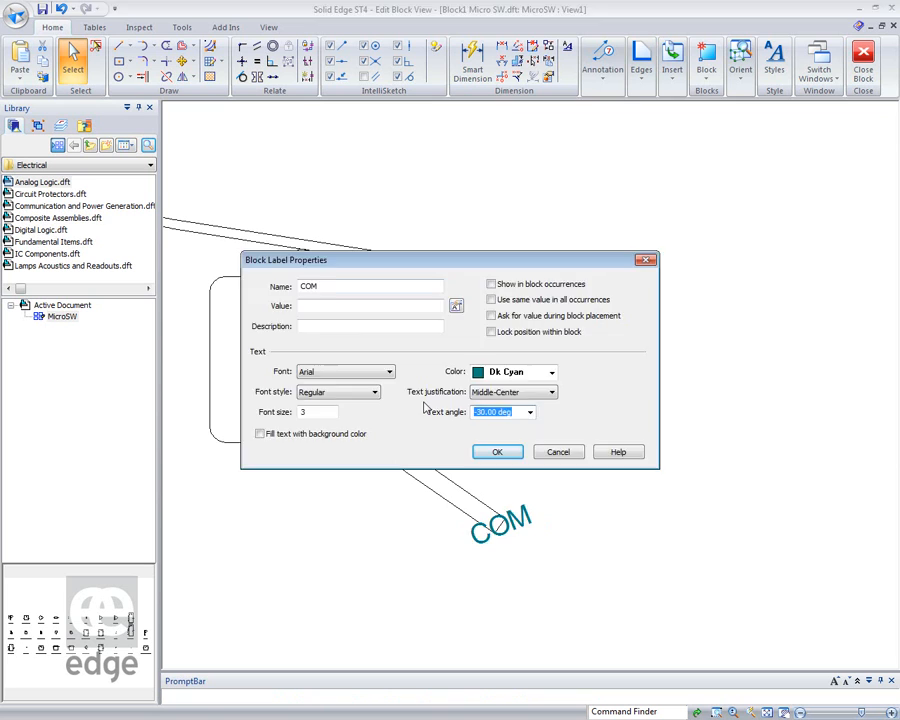
key("Return")
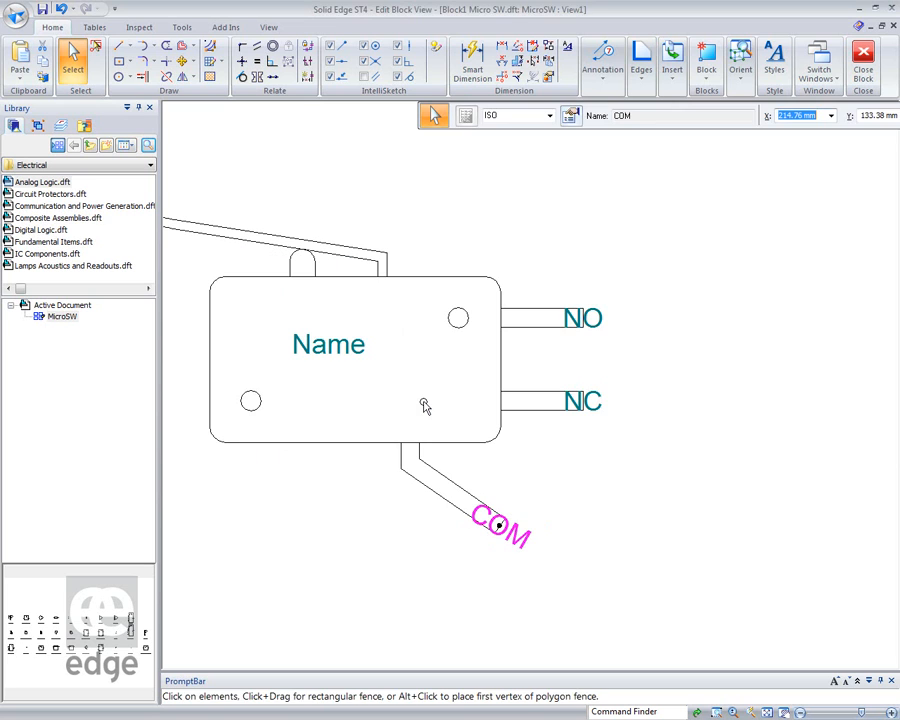
left_click(604, 493)
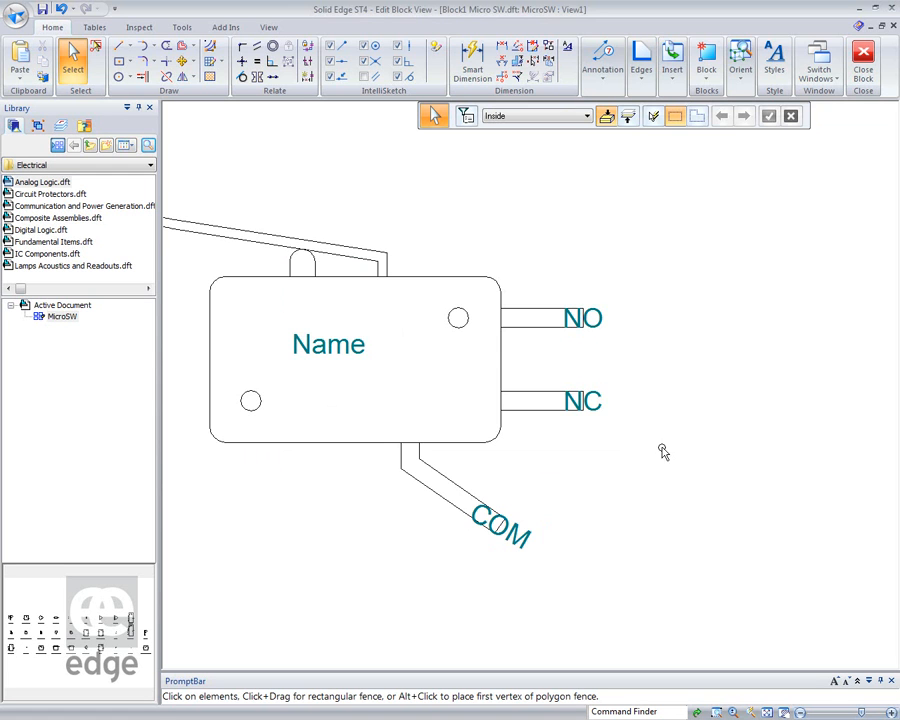
middle_click_drag(657, 474, 828, 504)
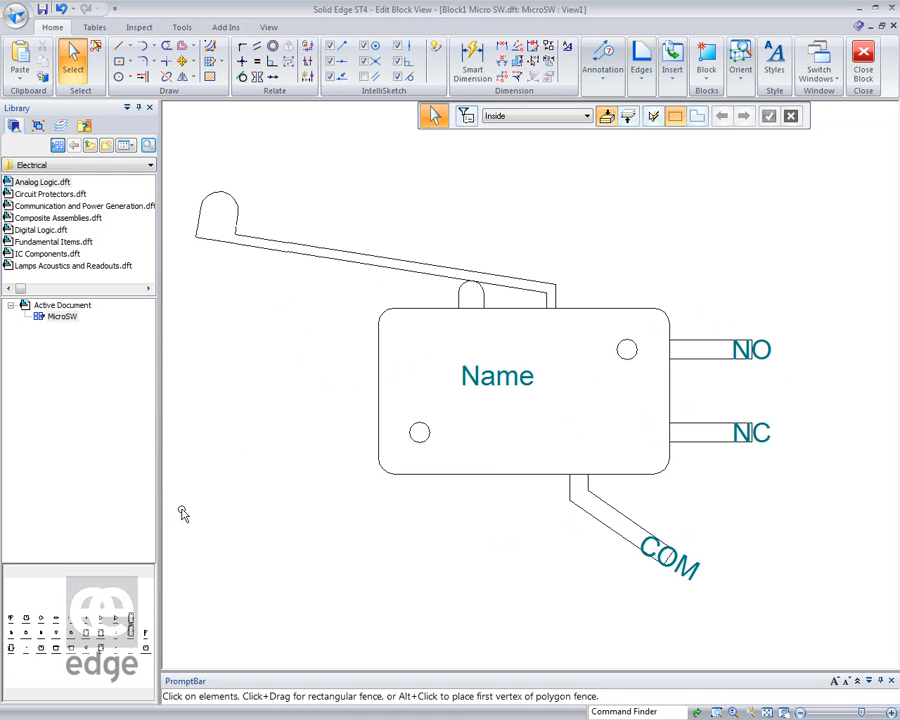
middle_click_drag(382, 579, 376, 602)
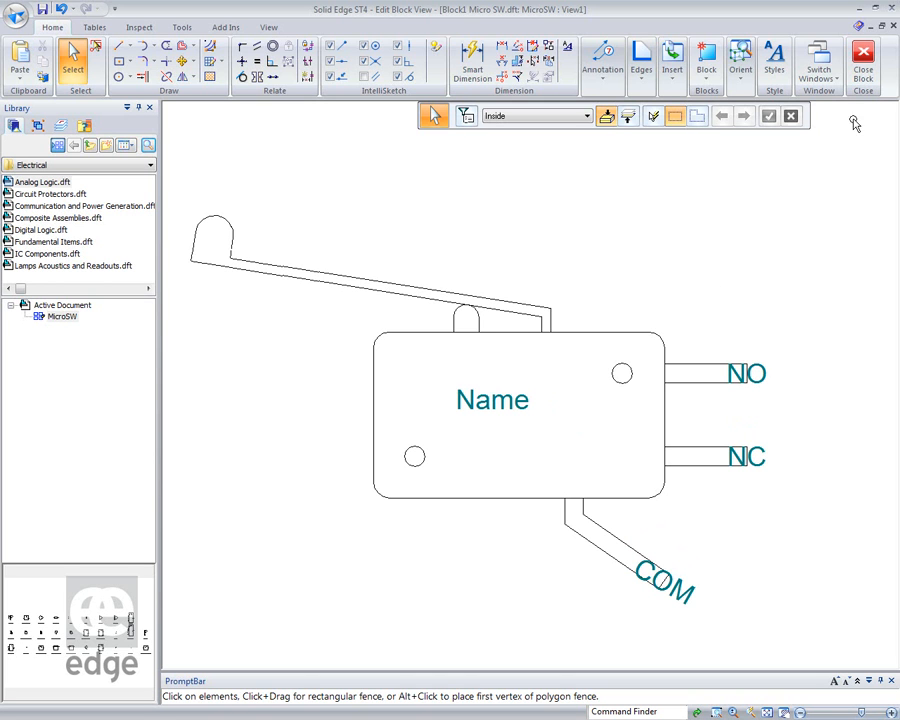
left_click(863, 57)
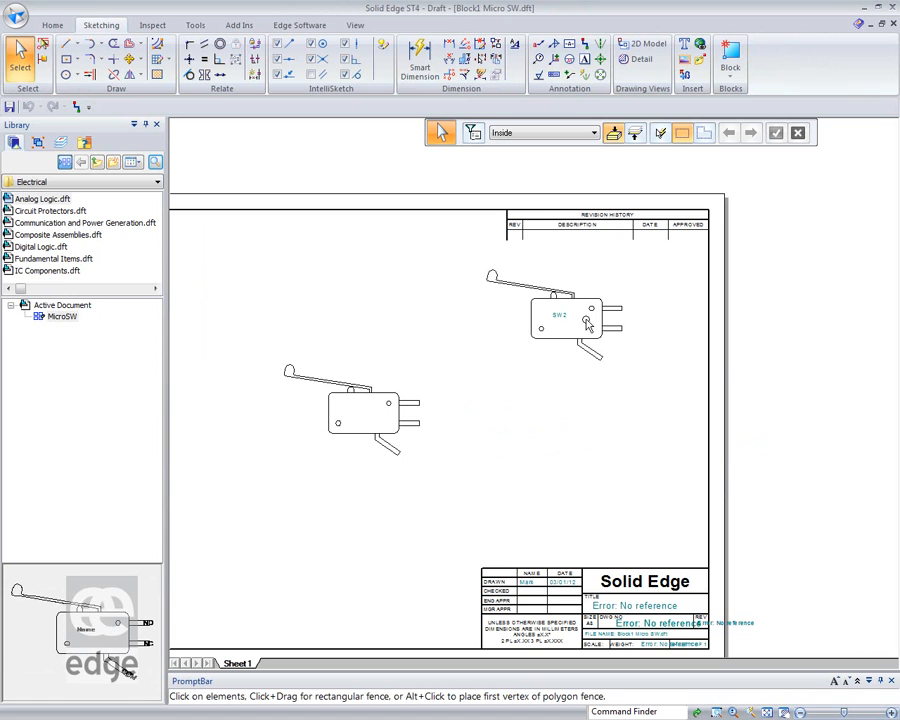
Replace the SW2 occurrence below the revision table with a new MicroSW occurrence named SW1 at scale 1.00
left_click(588, 309)
key("Delete")
left_click_drag(72, 324, 528, 301)
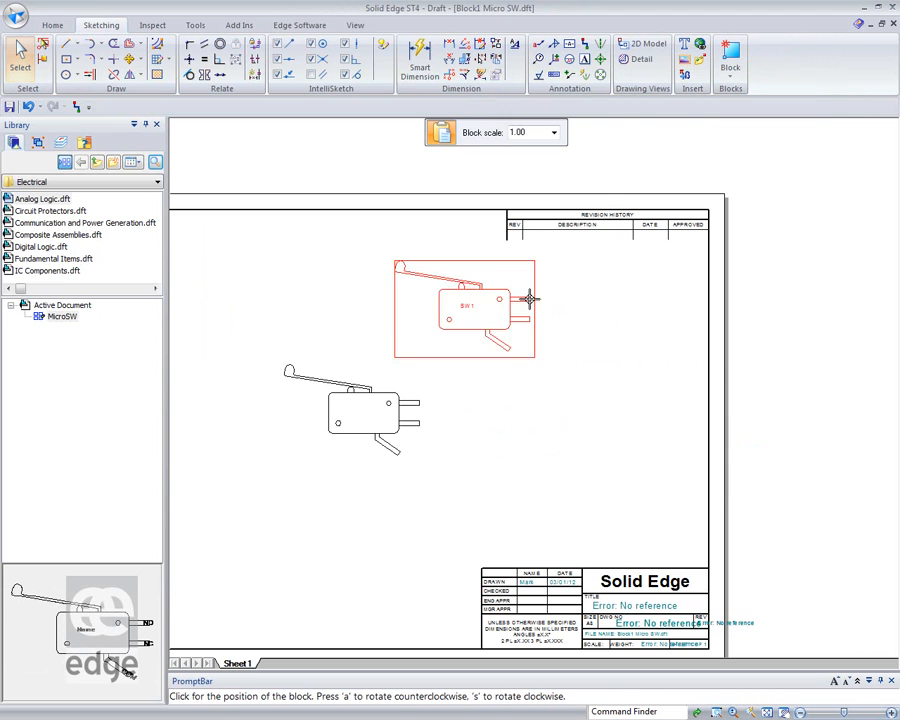
left_click(626, 313)
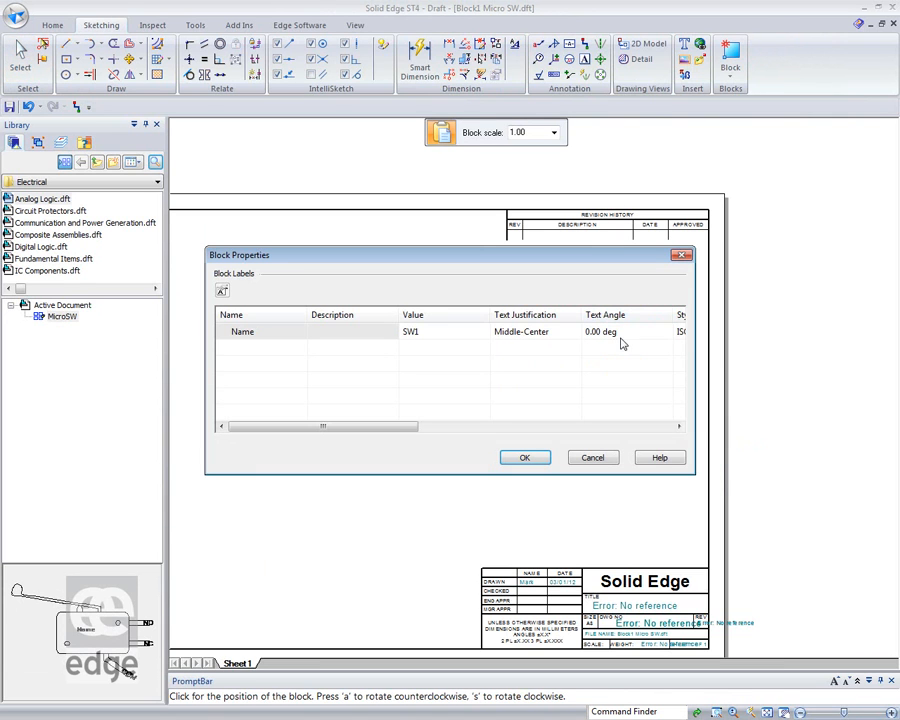
left_click(522, 457)
key("Escape")
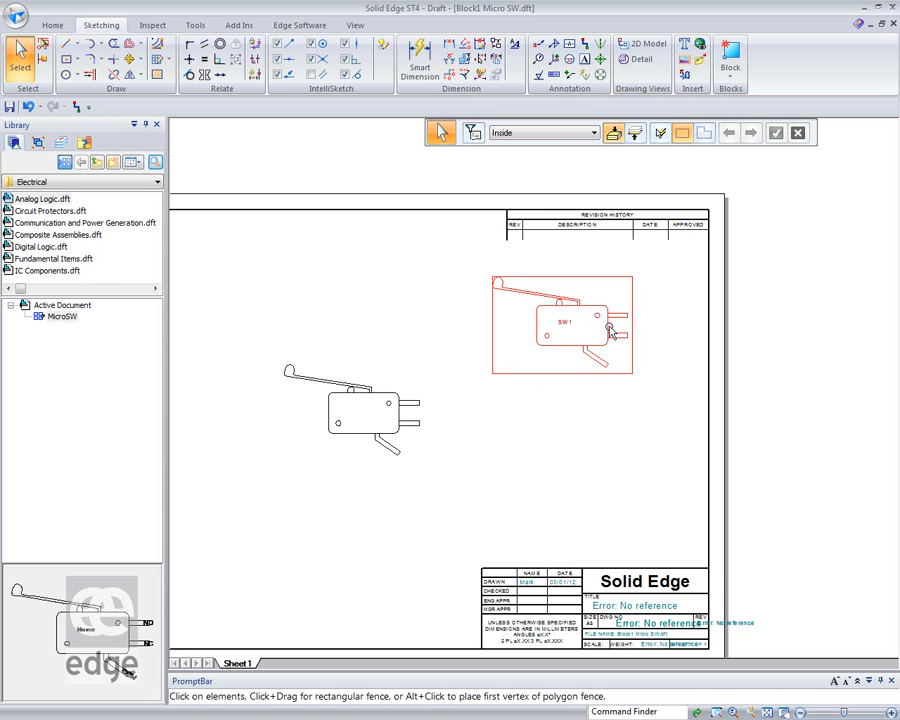
Open the SW1 block for editing and add the plain text NC inside the switch body beside the NC terminal
double_click(568, 322)
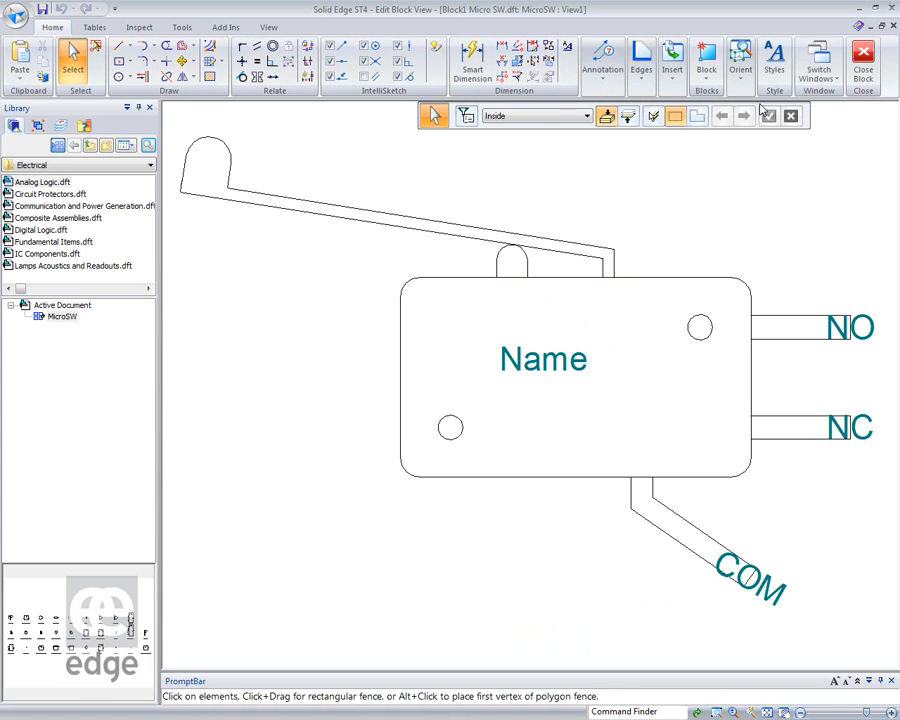
left_click(612, 90)
left_click(638, 122)
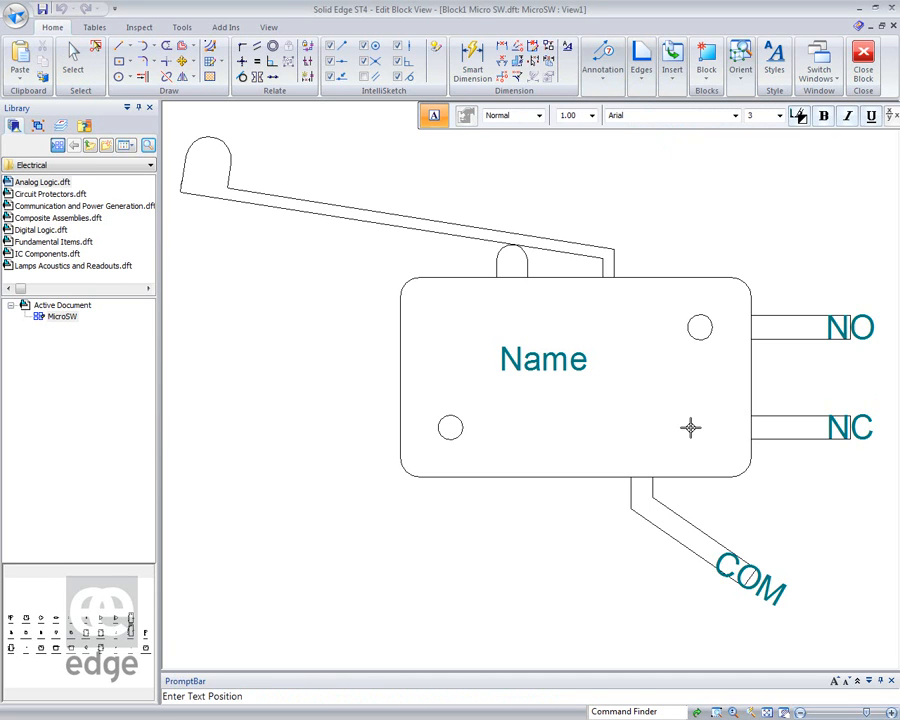
left_click(690, 426)
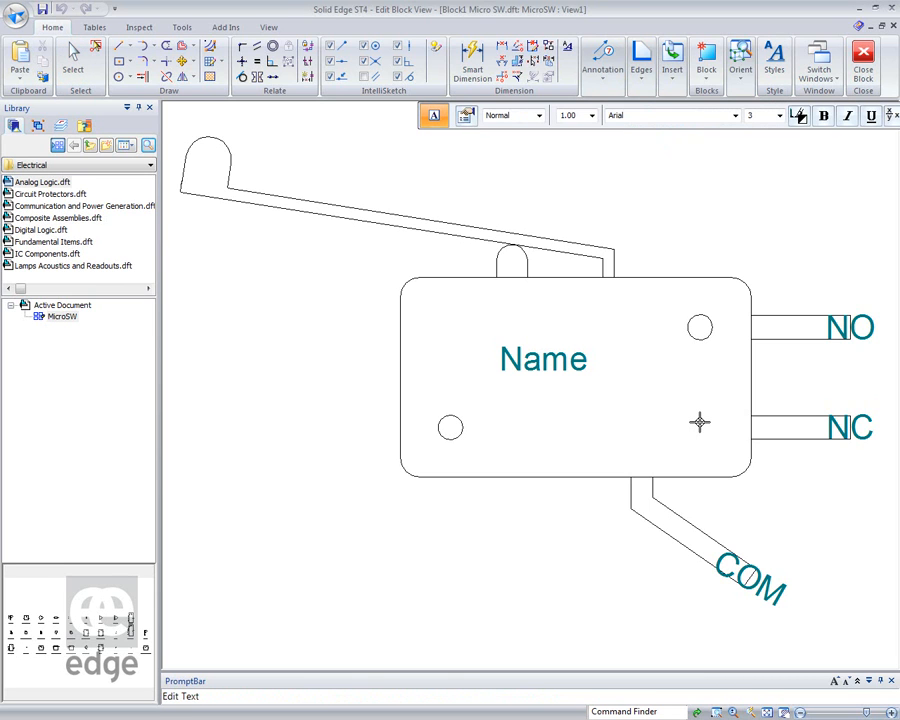
type("NC")
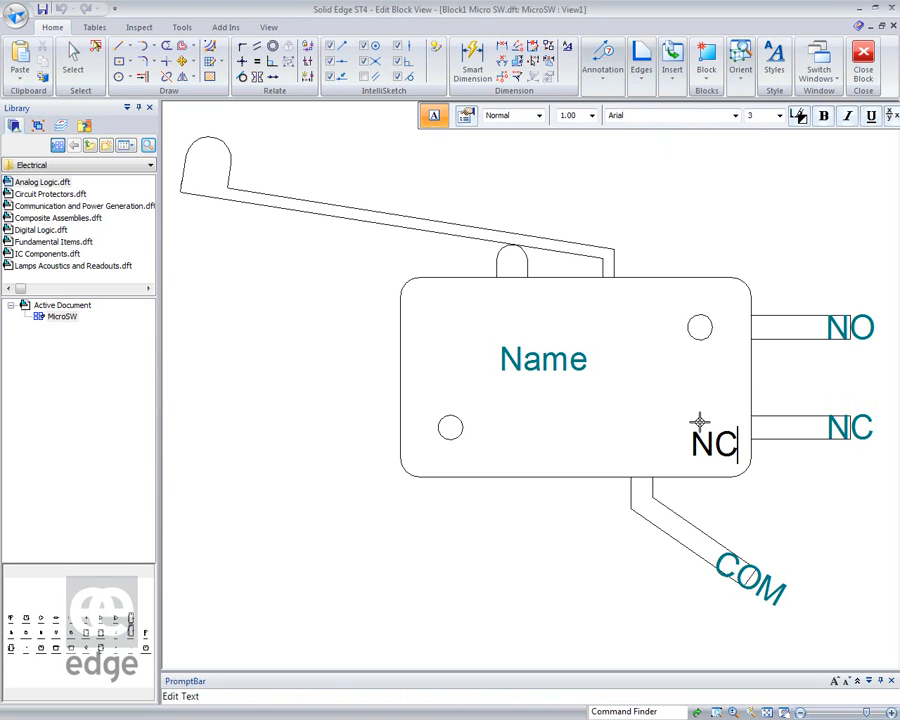
key("Escape")
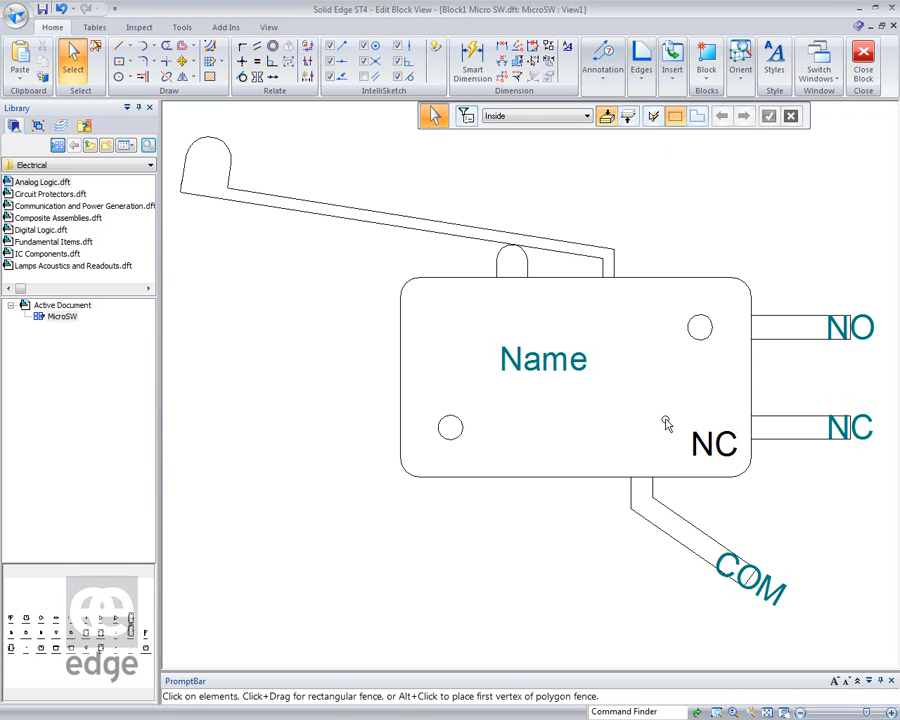
Move the NC text up in line with the NC terminal and close the block
double_click(694, 440)
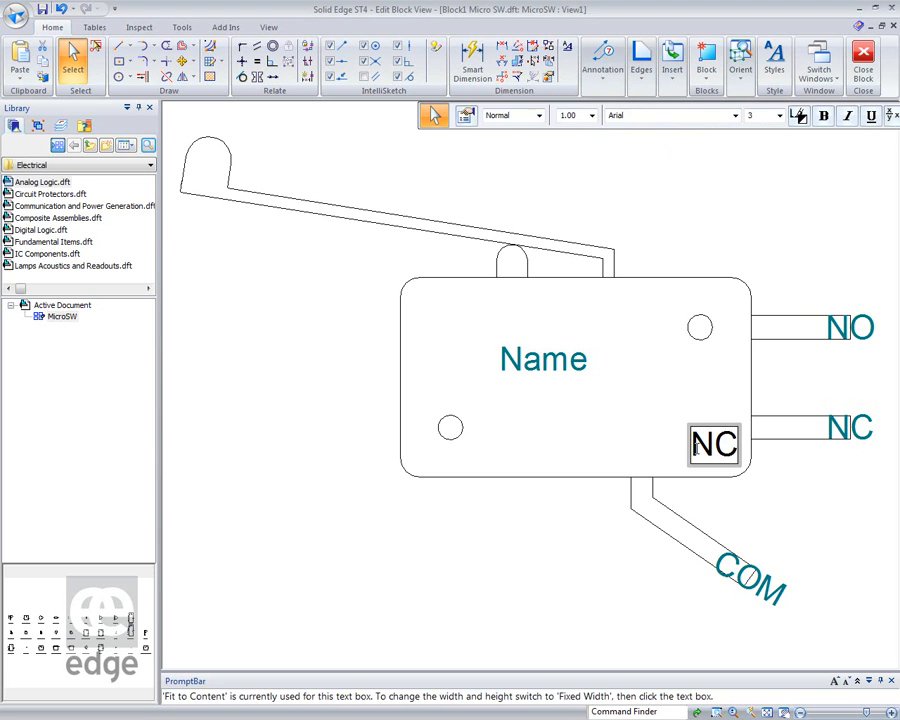
left_click_drag(688, 447, 689, 431)
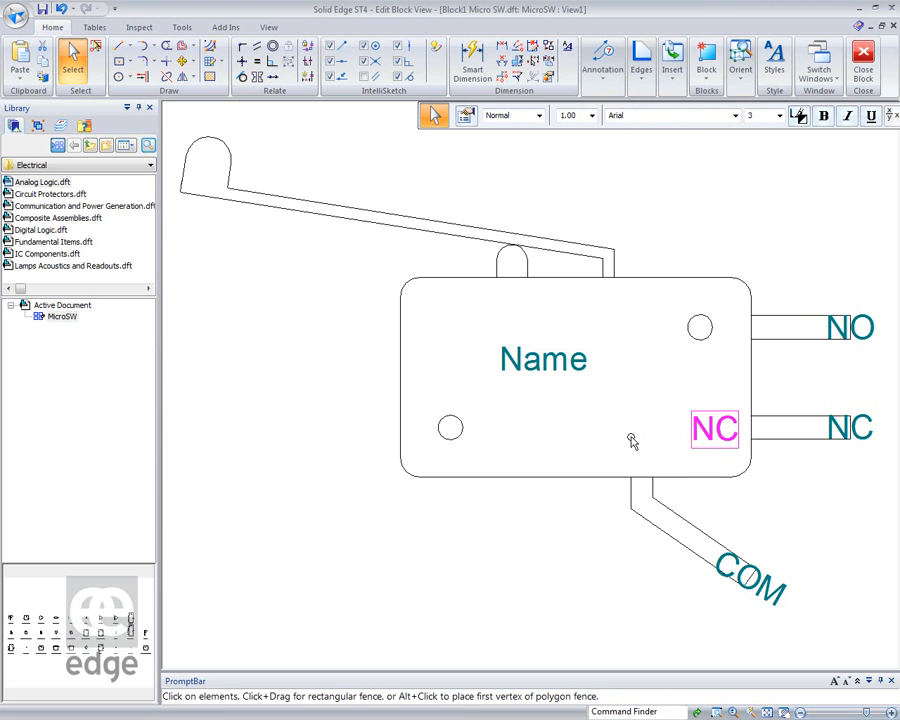
left_click(562, 546)
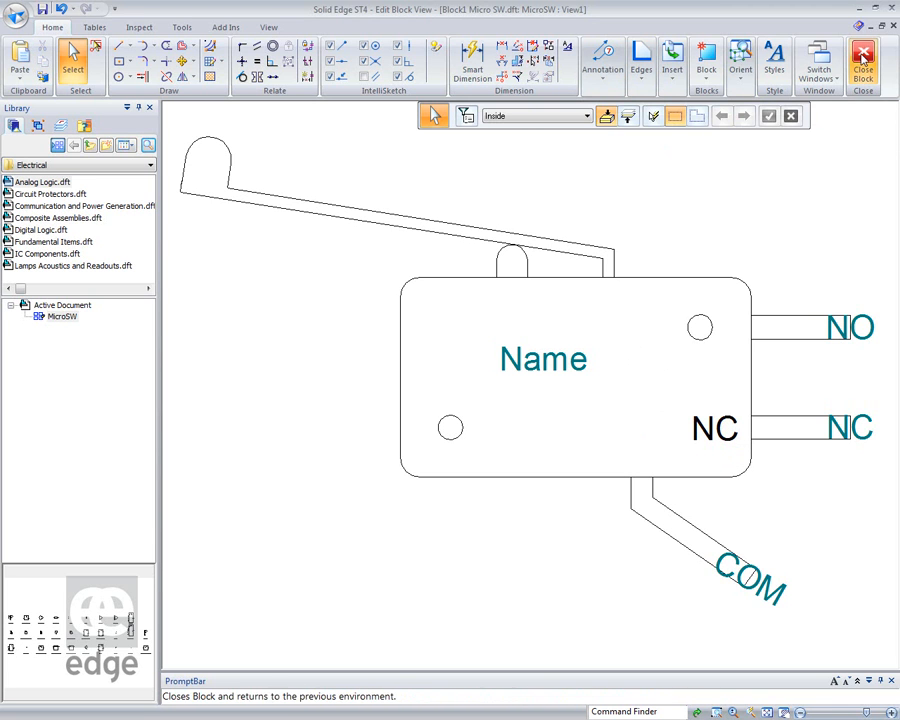
left_click(862, 57)
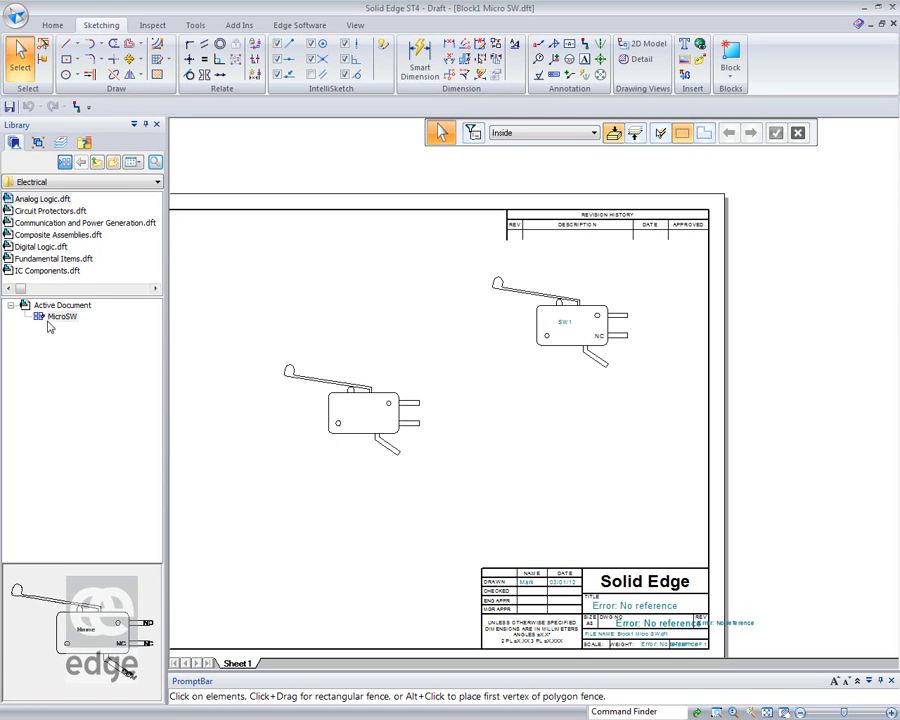
Place two MicroSW occurrences named SW2, one above the unlabelled switch and one just above the title block
left_click_drag(110, 300, 385, 282)
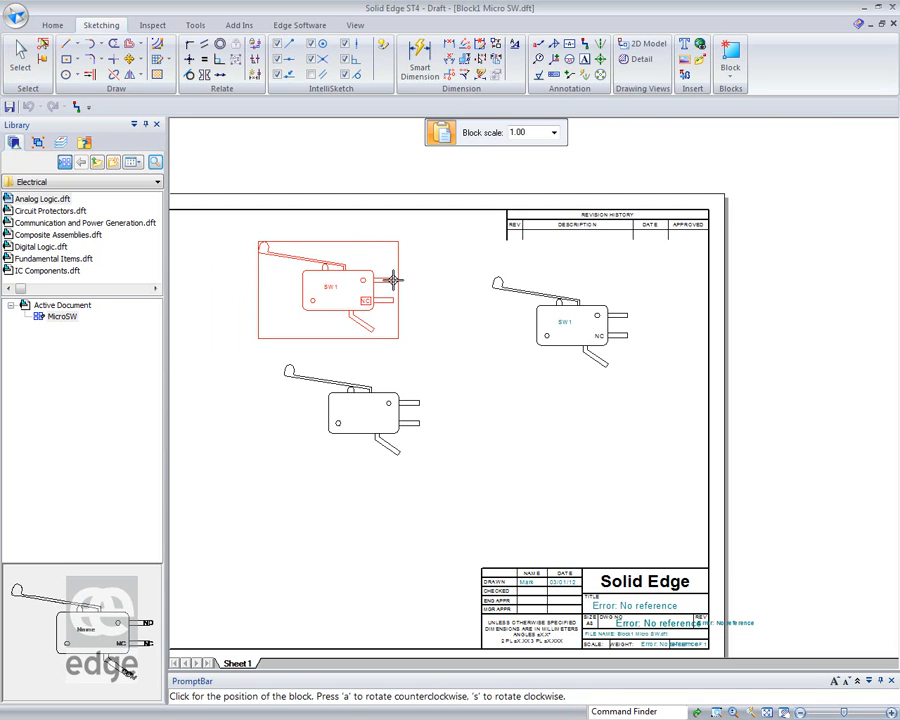
left_click(393, 280)
left_click(429, 331)
left_click(429, 331)
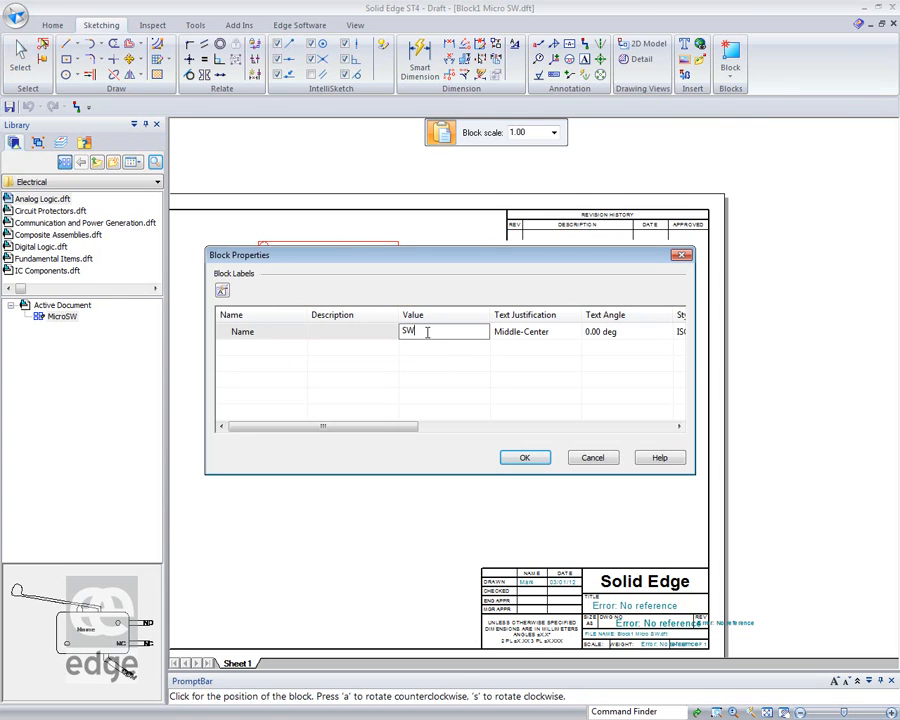
key("Return")
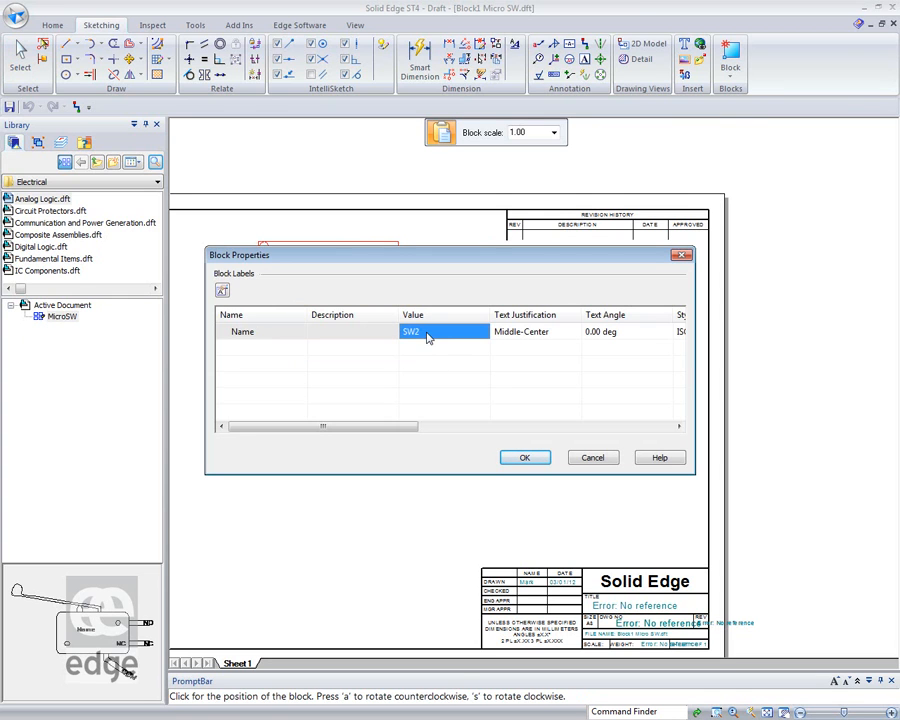
left_click(523, 460)
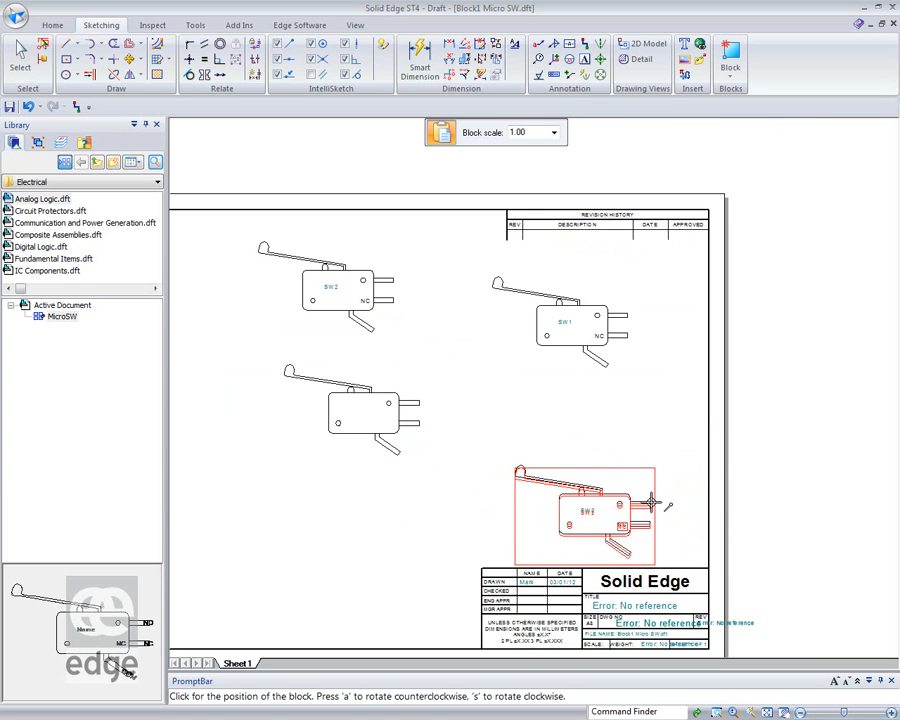
left_click(652, 503)
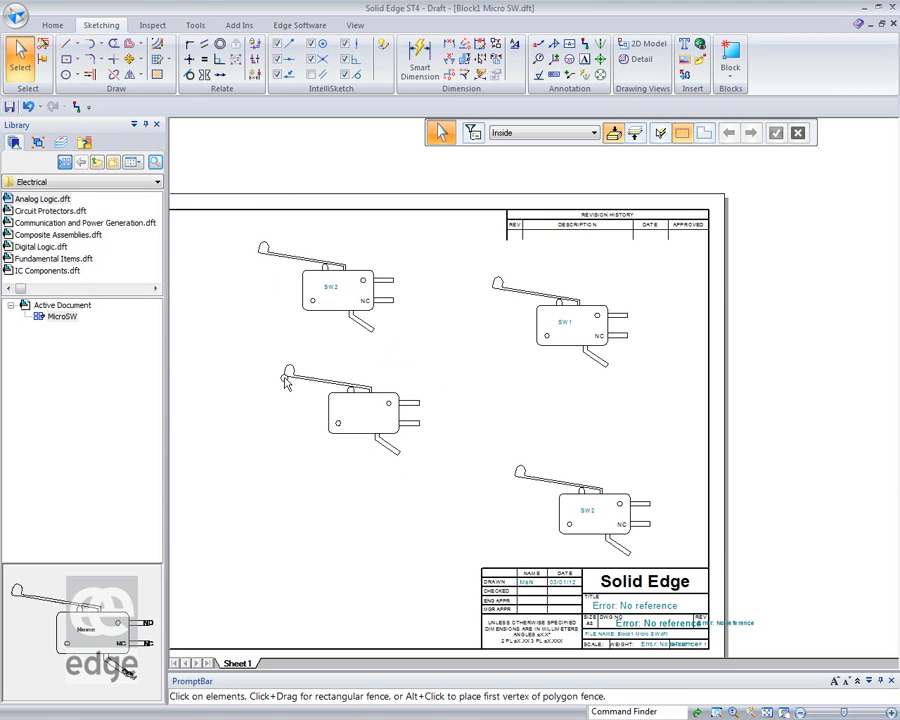
Try rotating a copy of the unlabelled switch's lever about its hinge end to horizontal, and undo it
scroll(370, 476, "up", 5)
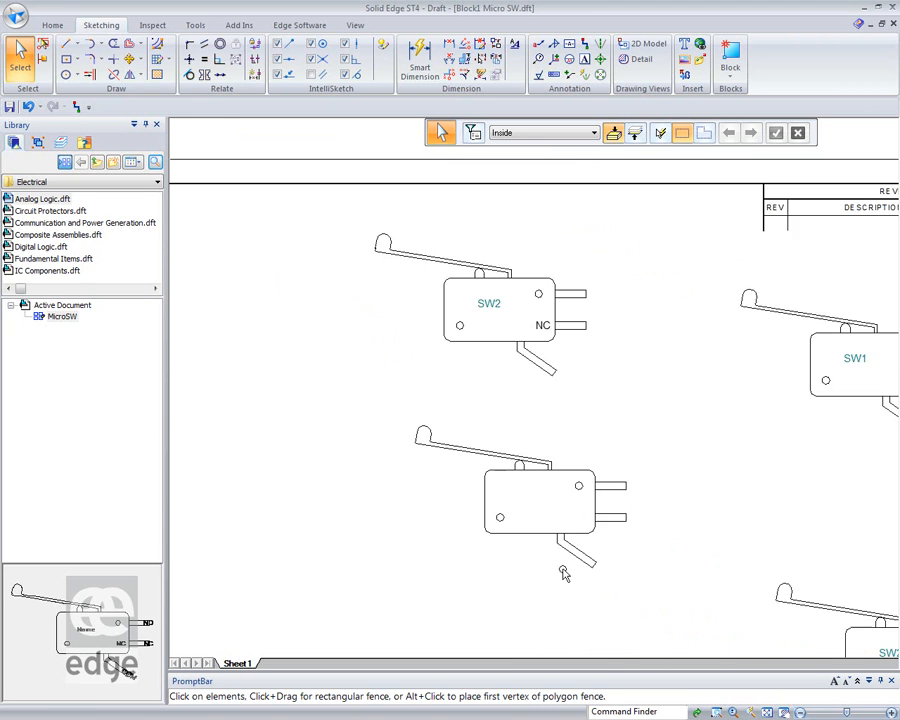
scroll(392, 422, "up", 4)
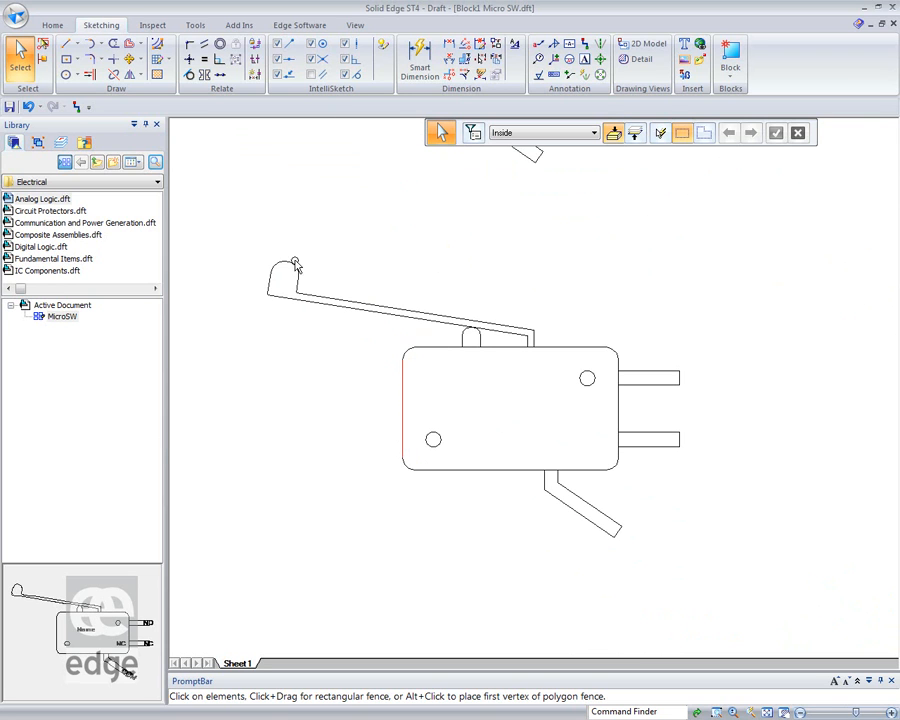
left_click_drag(231, 242, 679, 344)
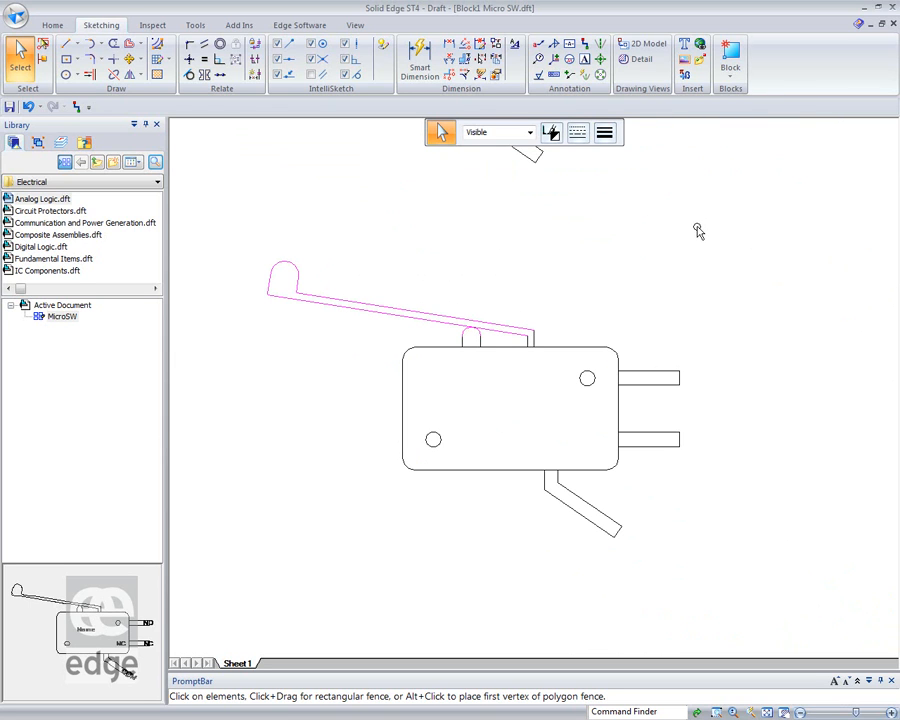
left_click(140, 60)
left_click(152, 88)
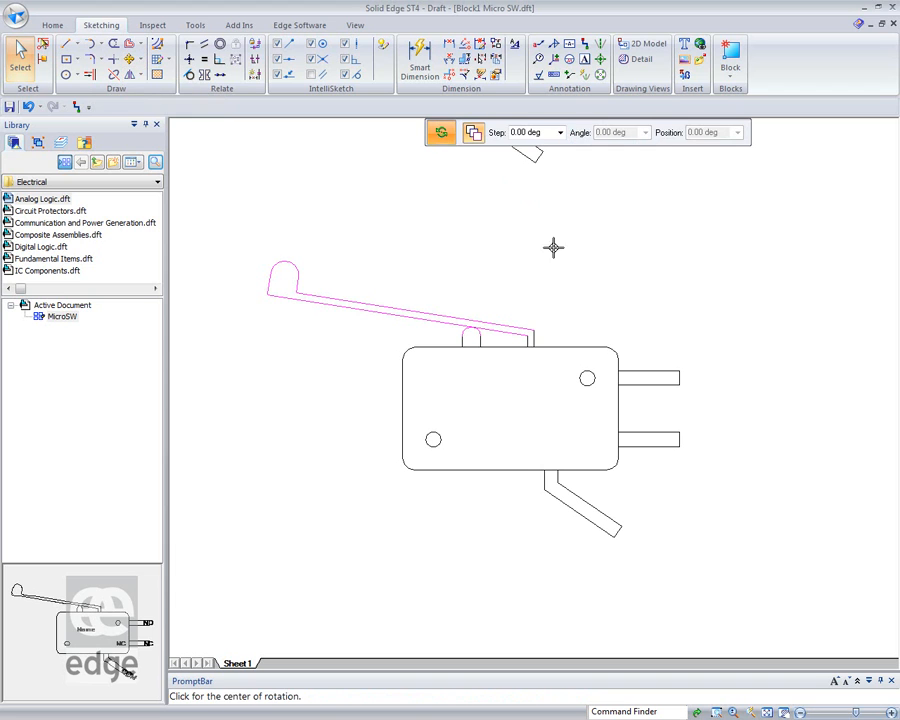
left_click(533, 328)
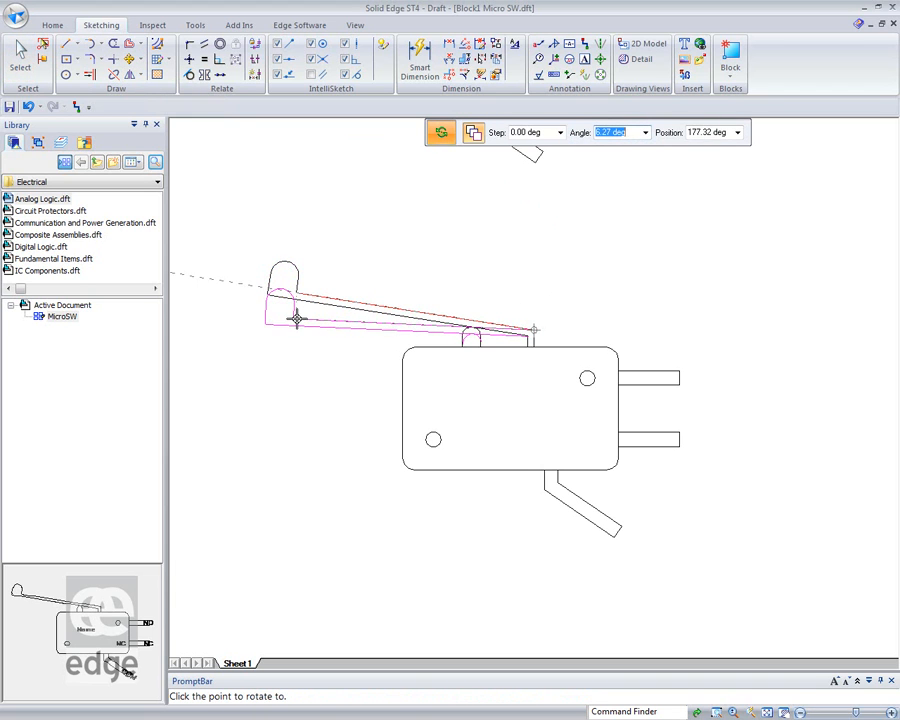
left_click(296, 330)
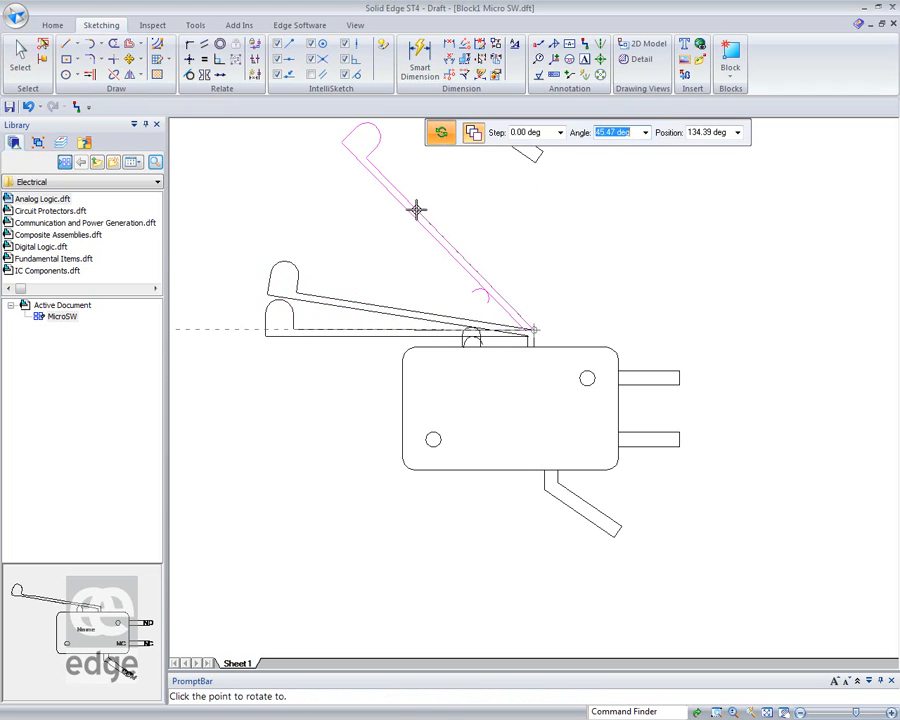
key("Escape")
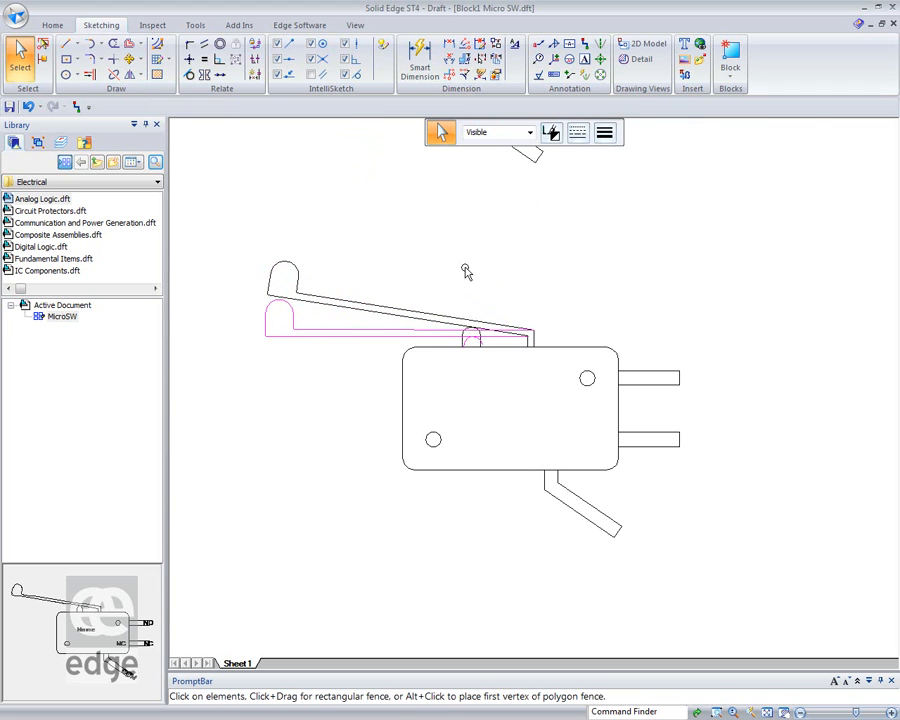
key("Escape")
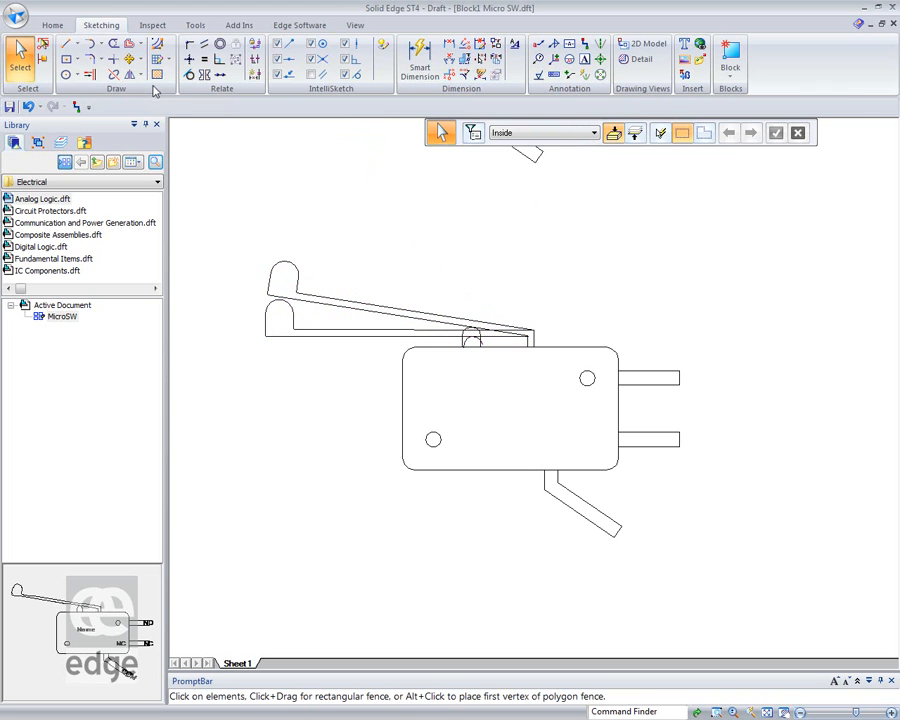
left_click(28, 106)
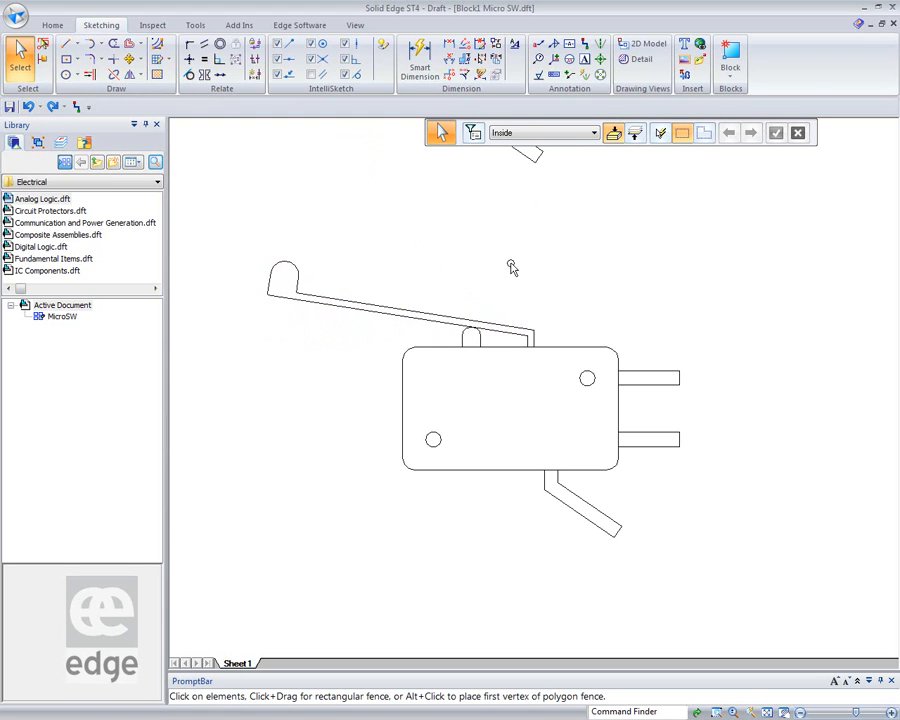
Rotate the unlabelled switch's lever together with its plunger about the lever's upper hinge corner until the lever is horizontal
left_click_drag(243, 247, 579, 345)
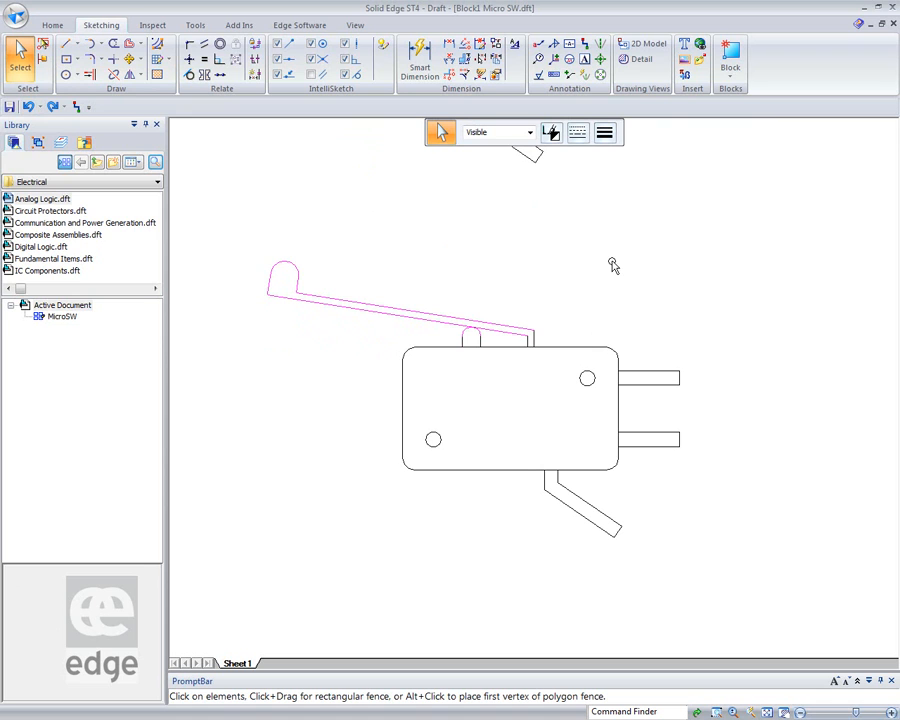
left_click(476, 343)
left_click(532, 221)
left_click_drag(227, 234, 588, 342)
left_click(140, 59)
left_click(150, 91)
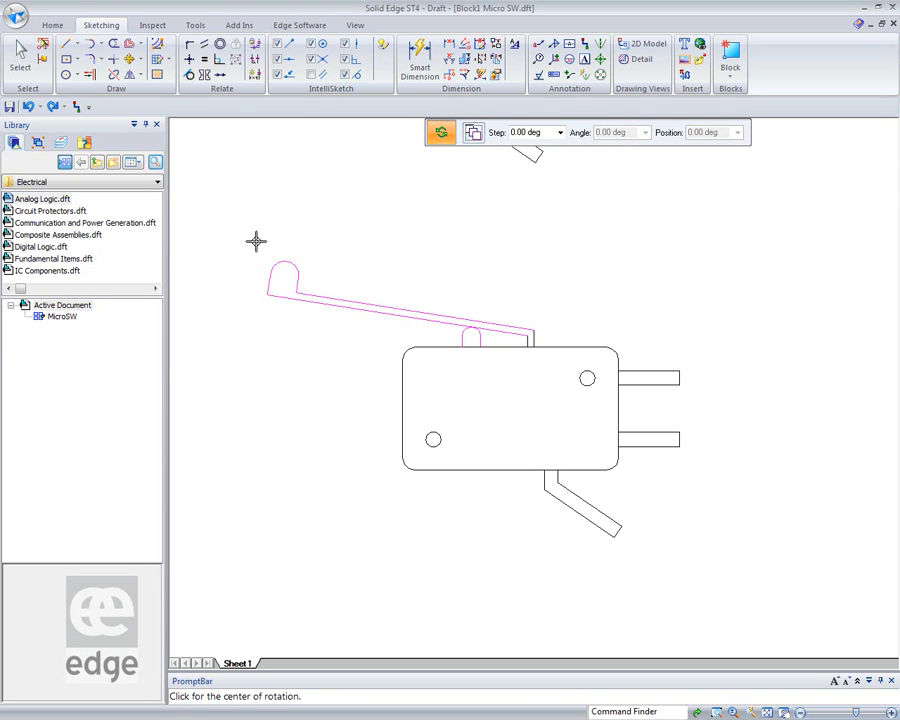
left_click(535, 330)
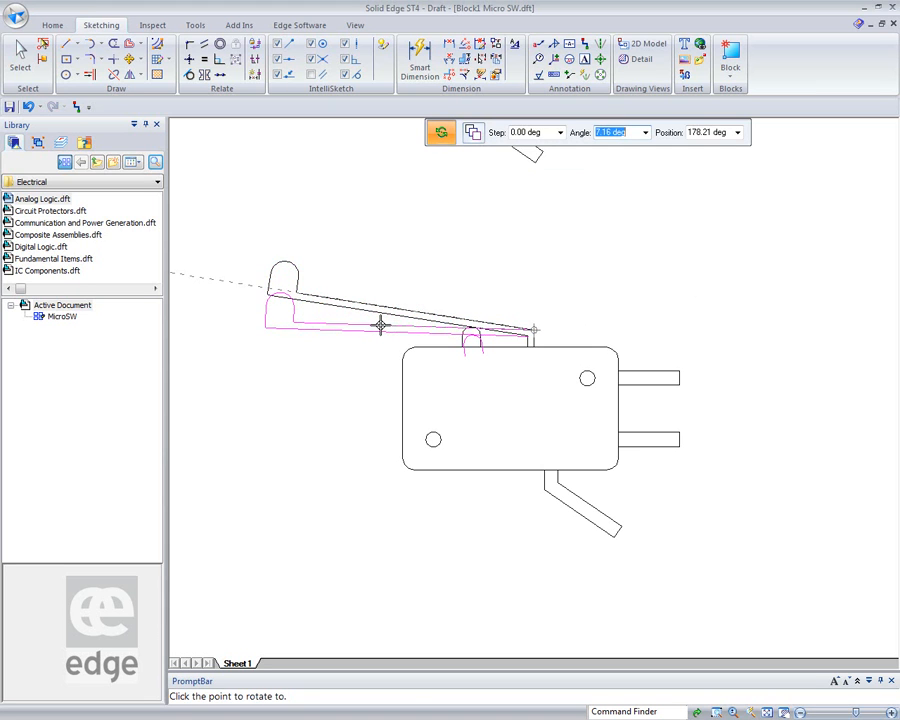
left_click(380, 324)
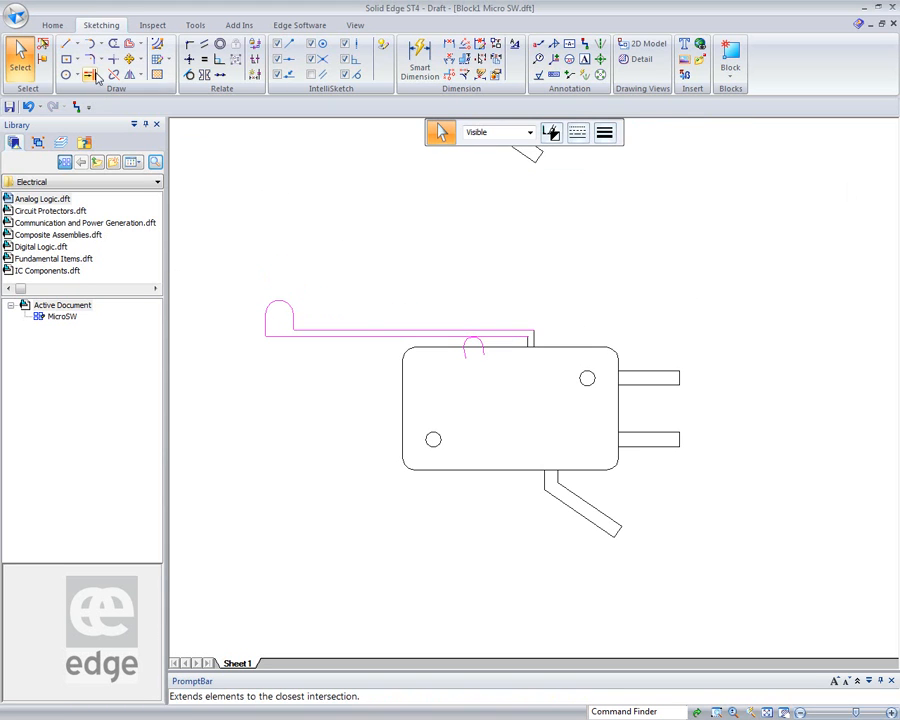
Trim the two plunger side lines that extend below the top edge of the switch body
left_click(113, 43)
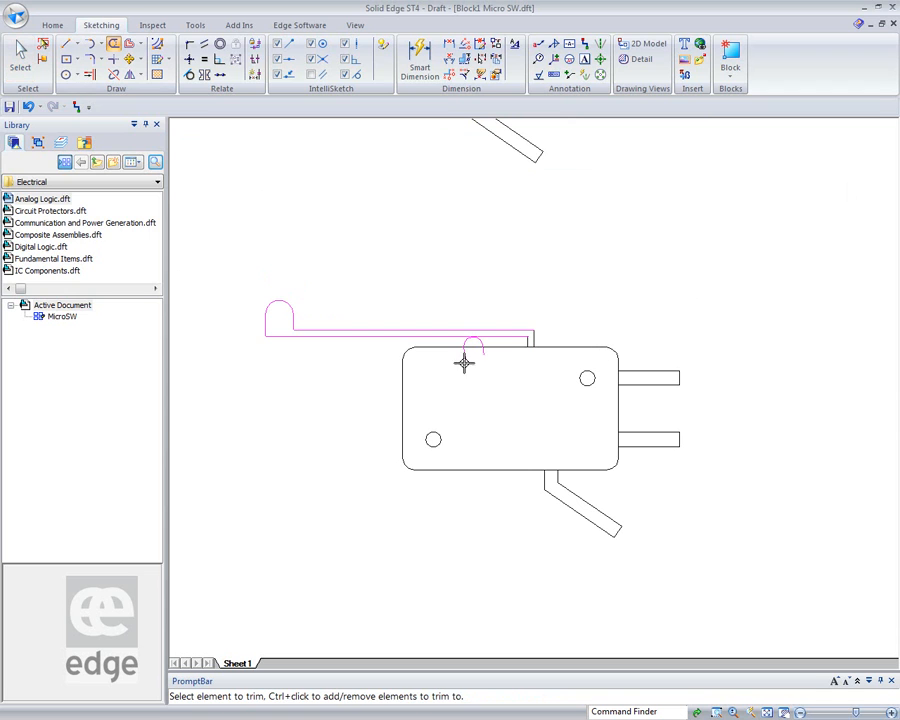
key("Escape")
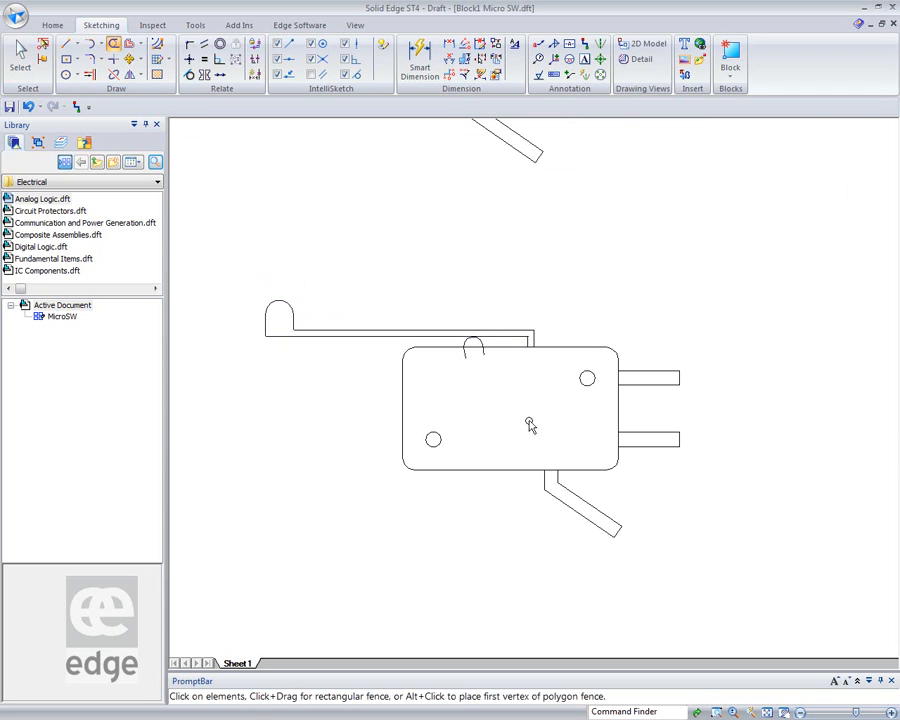
left_click(481, 362)
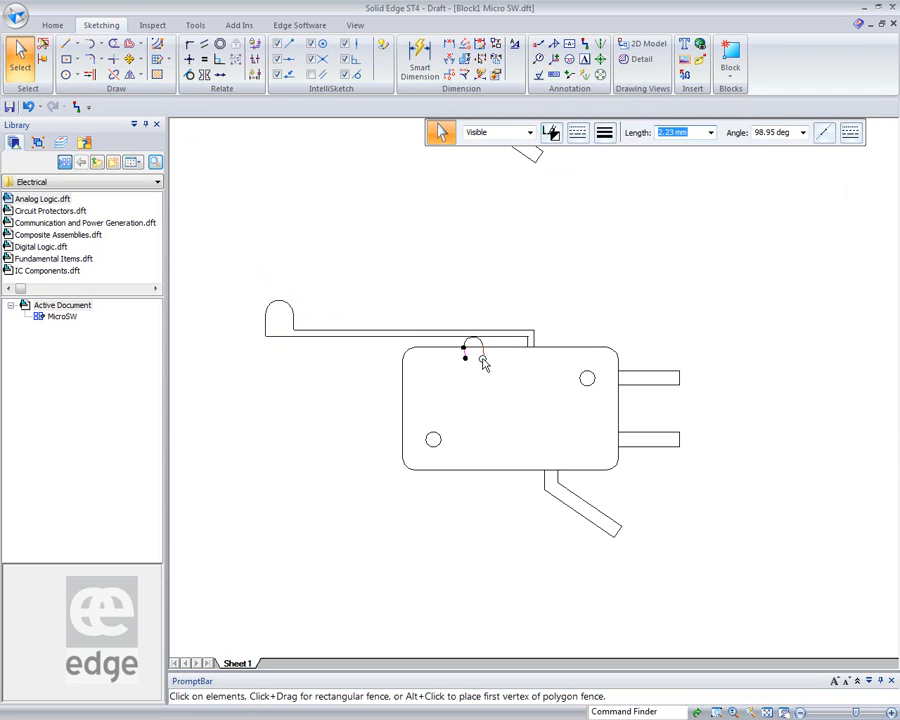
left_click(114, 45)
left_click_drag(460, 358, 468, 358)
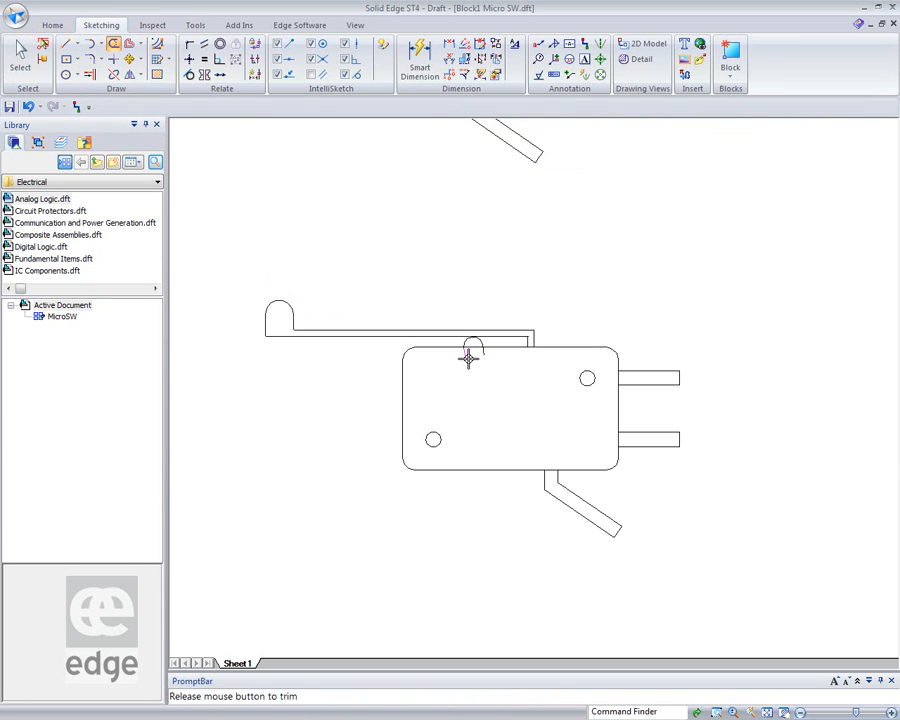
left_click(484, 355)
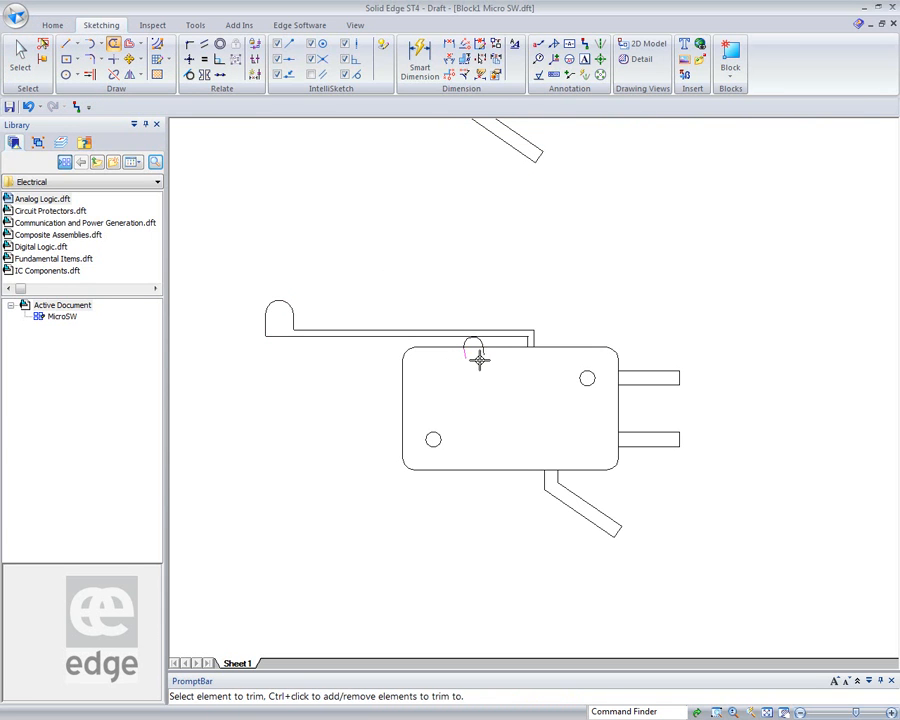
key("Escape")
scroll(477, 368, "up", 2)
scroll(477, 368, "up", 2)
left_click(114, 44)
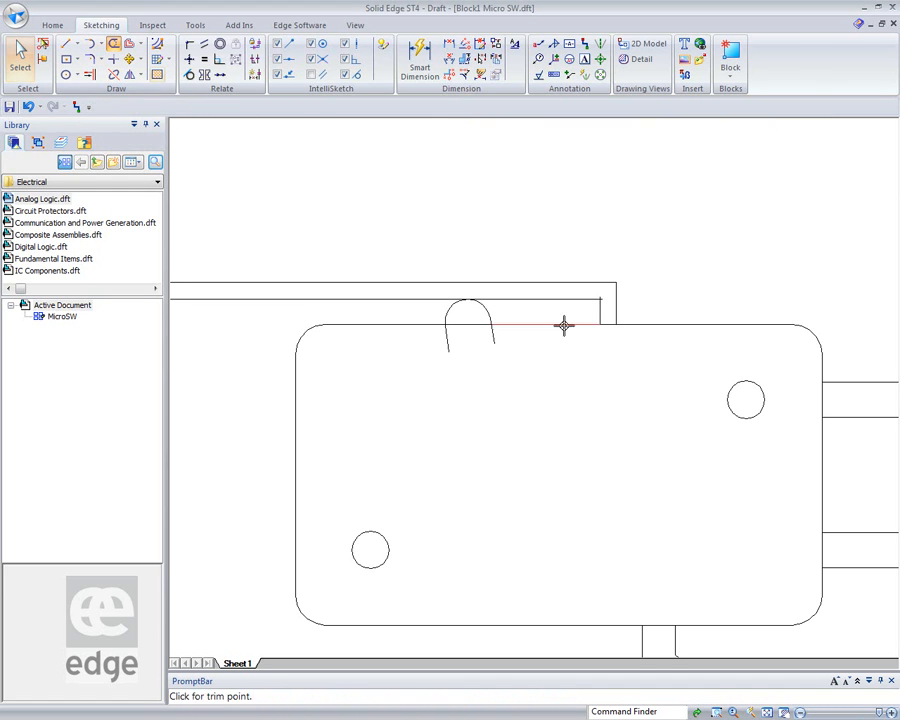
mouse_move(420, 349)
left_mouse_down()
mouse_move(458, 336)
mouse_move(545, 336)
left_mouse_up()
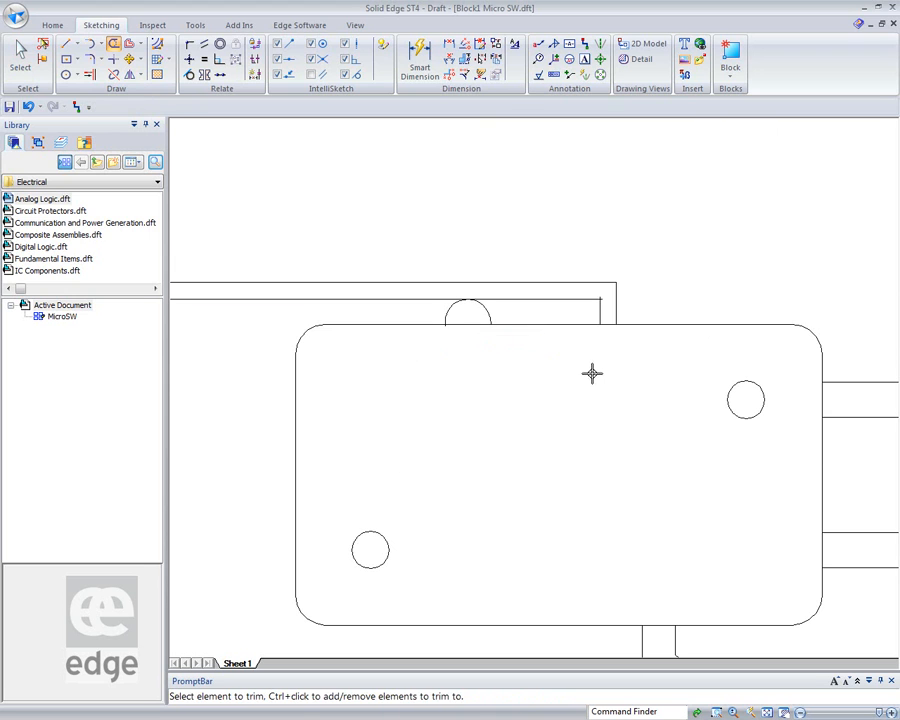
scroll(665, 212, "down", 3)
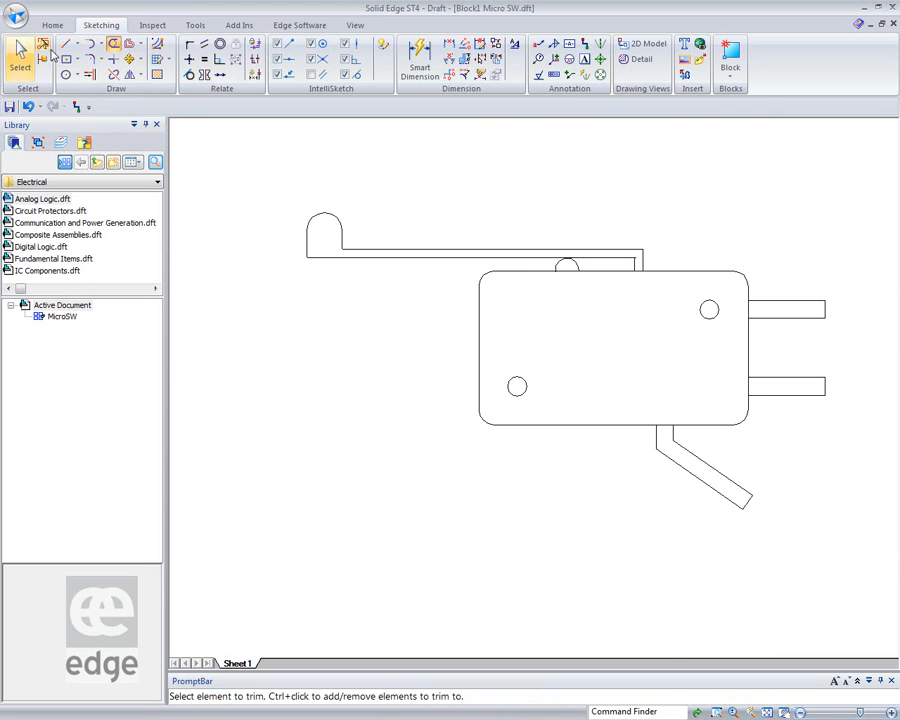
Add a MicroSW block view named Closed from the whole unlabelled switch, with its origin at the upper terminal's outer end
left_click(20, 55)
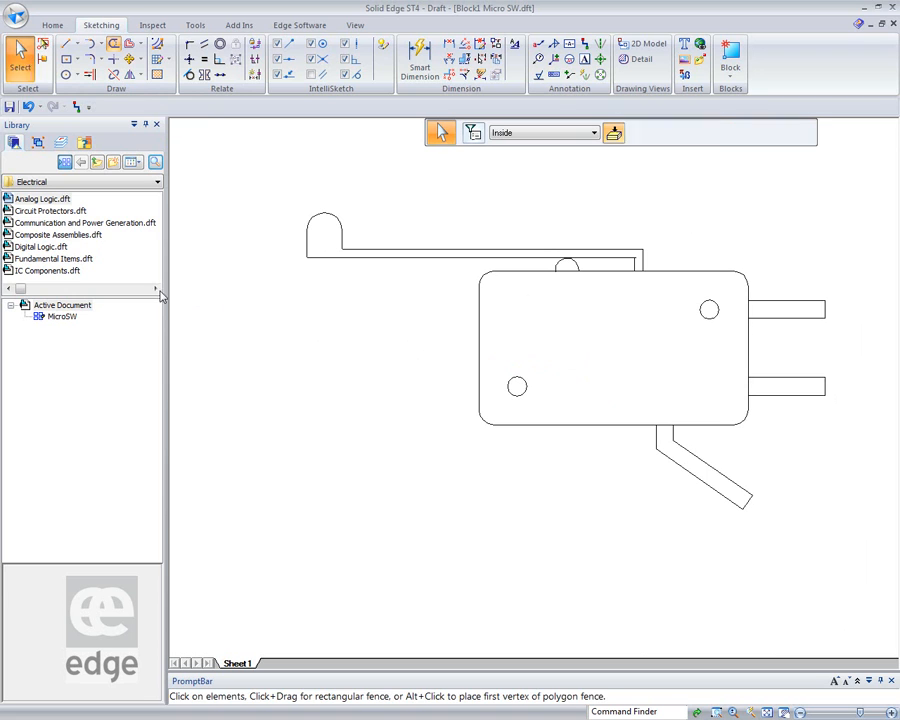
right_click(58, 318)
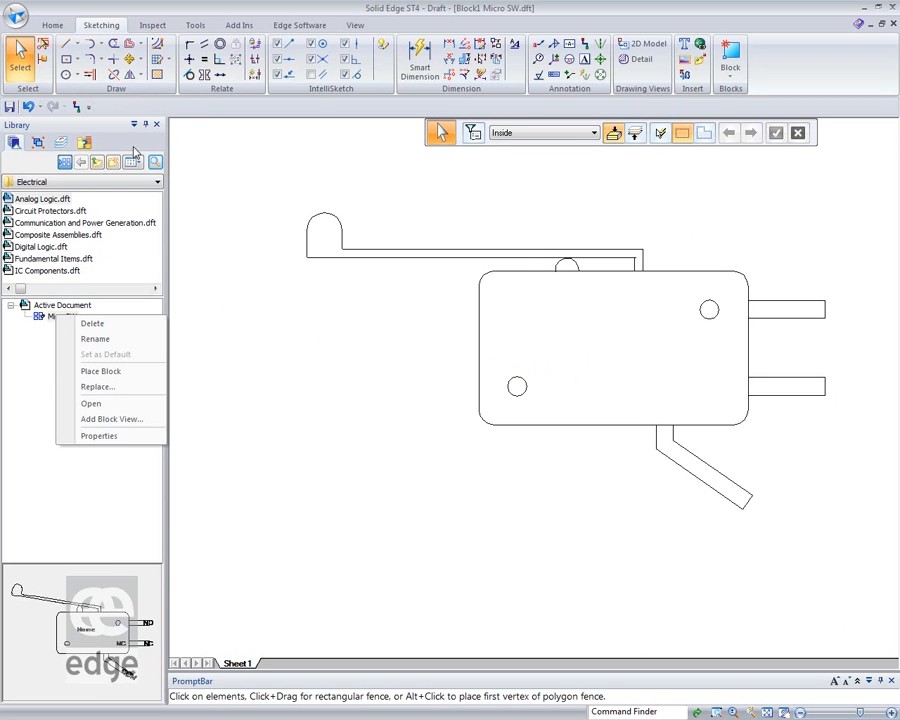
left_click(101, 419)
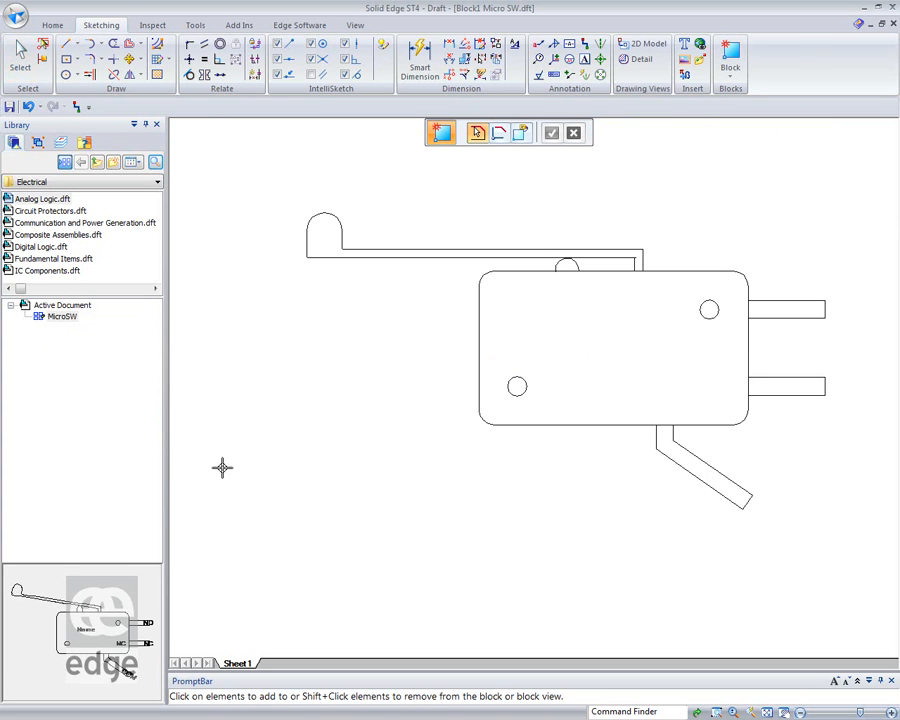
mouse_move(263, 171)
left_mouse_down()
mouse_move(707, 390)
mouse_move(864, 510)
mouse_move(864, 544)
left_mouse_up()
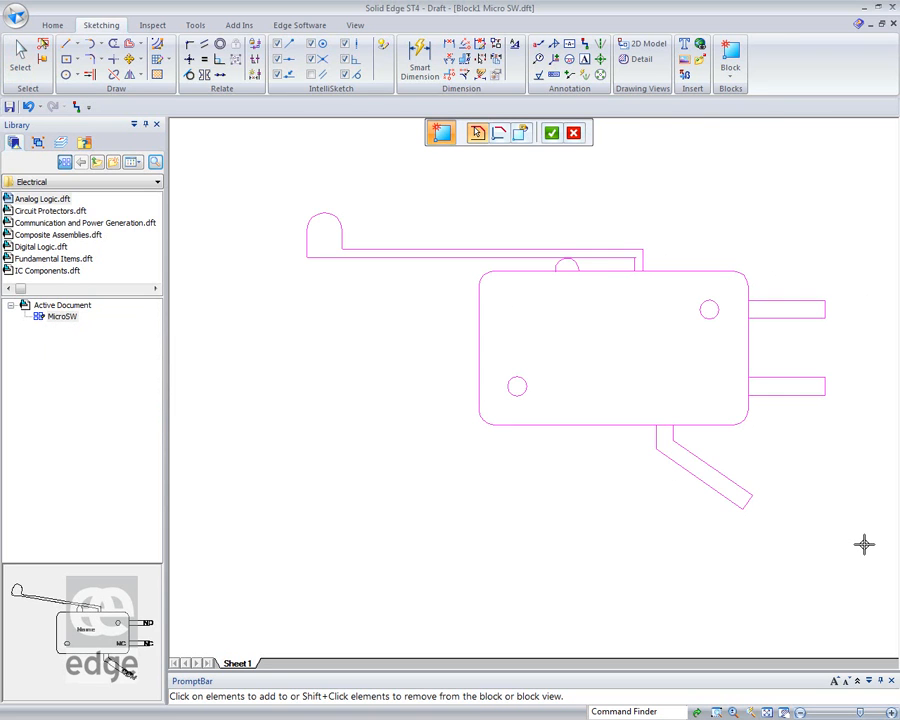
left_click(549, 137)
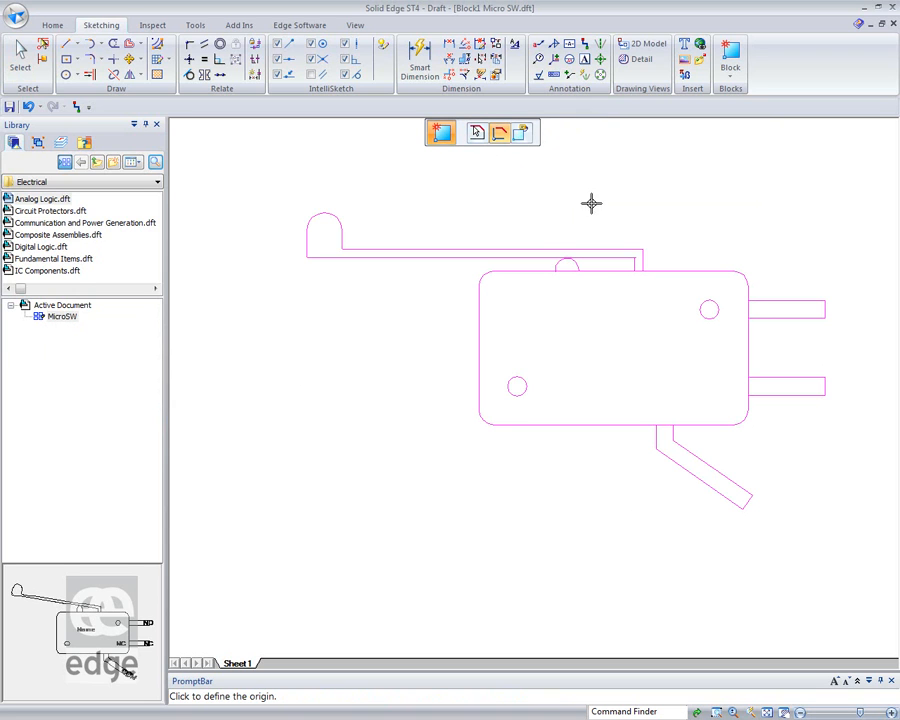
left_click(829, 309)
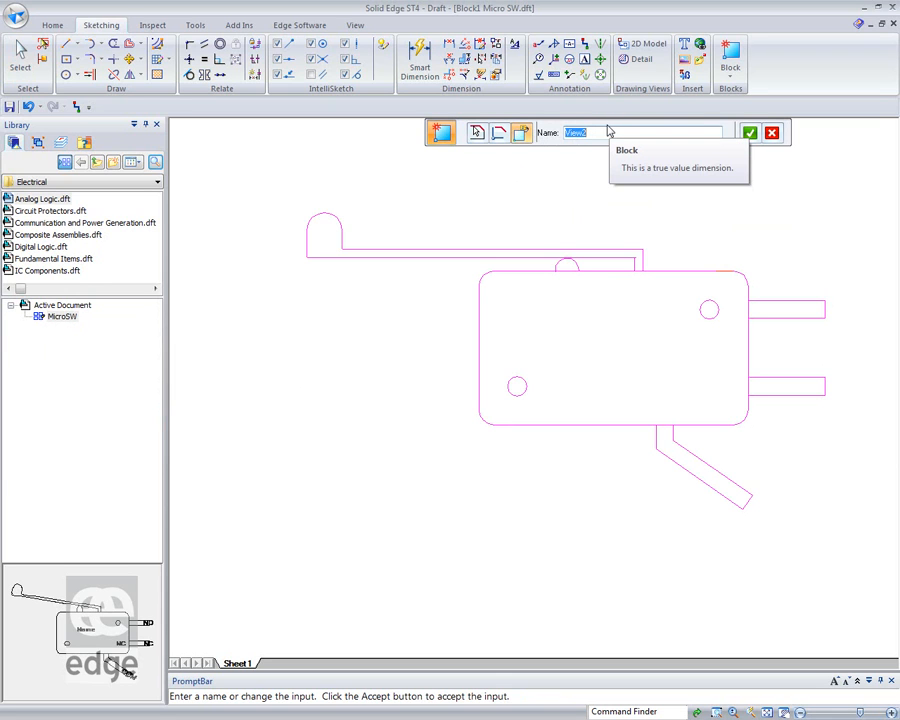
type("Closed")
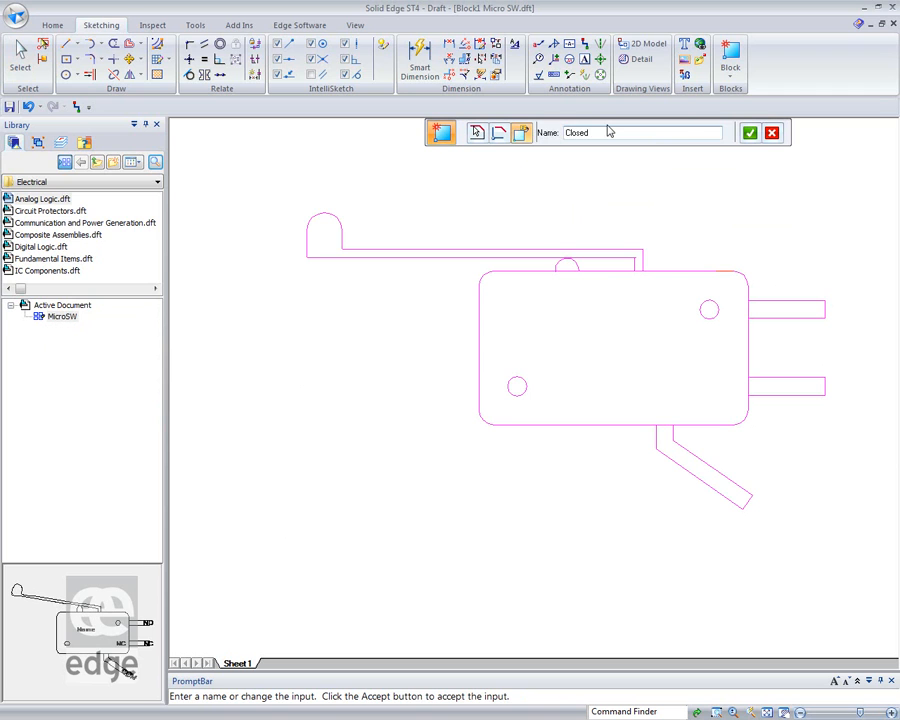
left_click(749, 133)
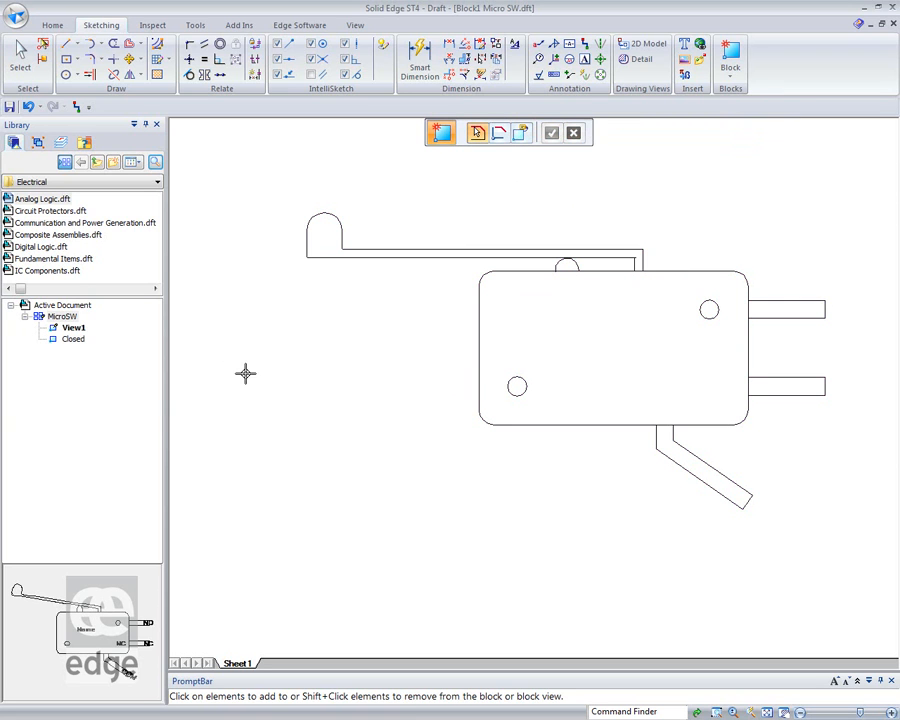
Preview the Closed view and open MicroSW's View1 for editing
left_click(70, 340)
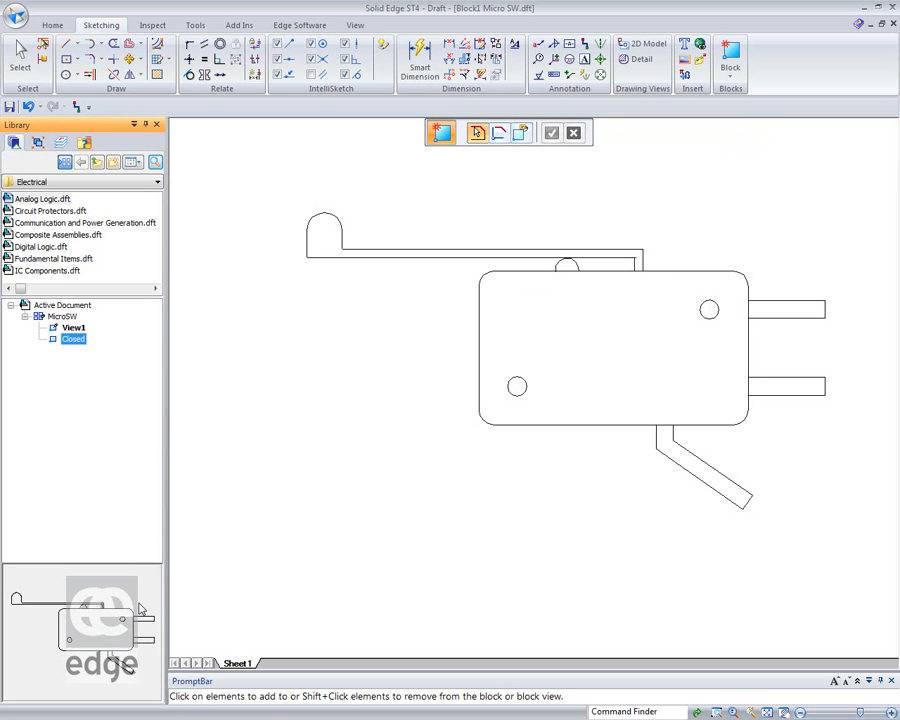
left_click(74, 329)
right_click(77, 331)
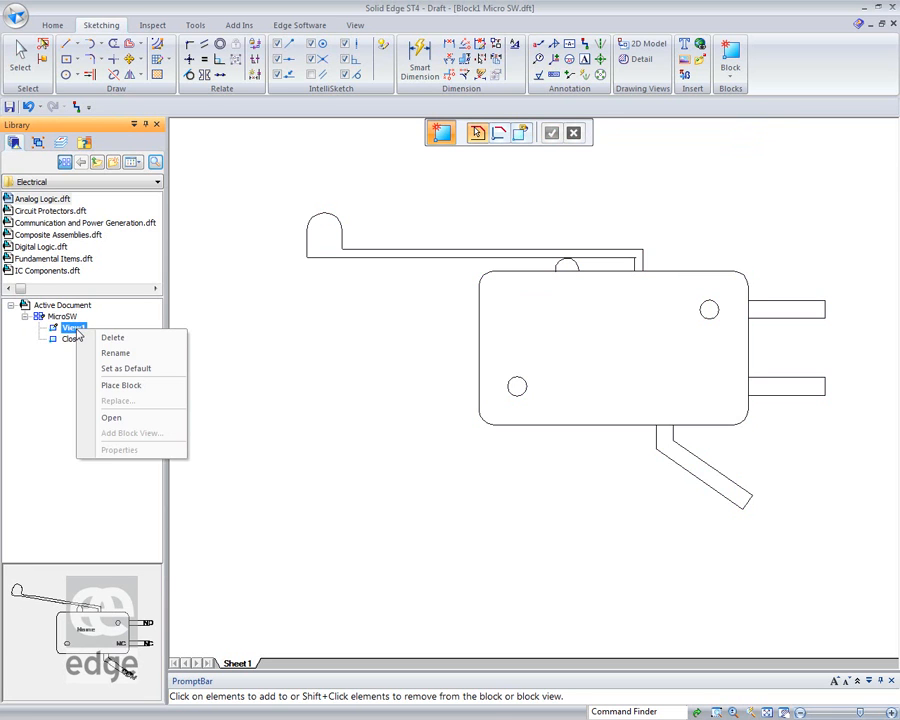
left_click(108, 417)
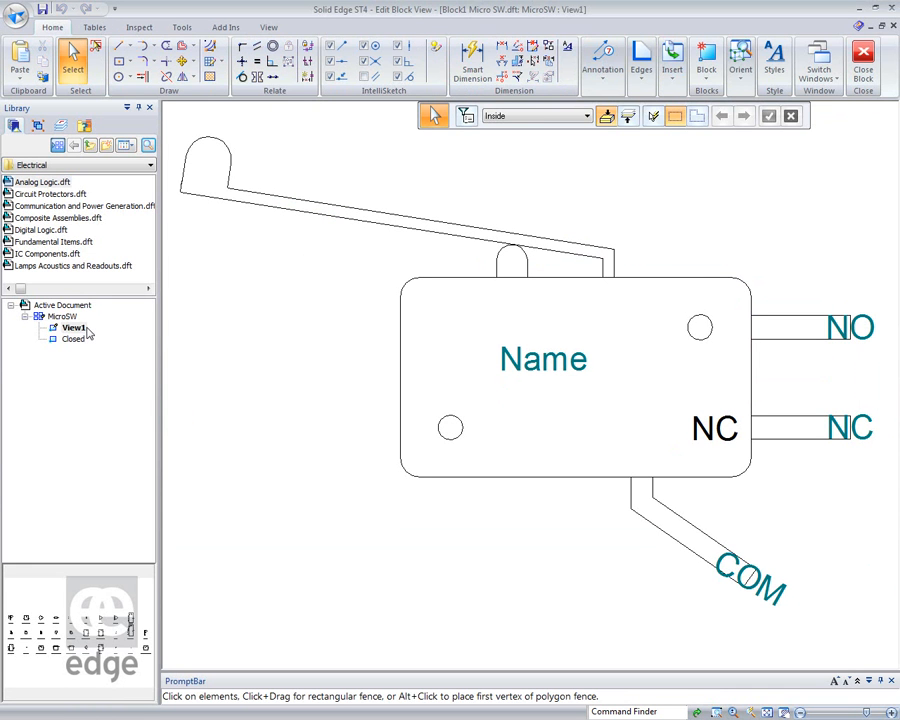
Rename the block view View1 as Open
left_click(88, 332)
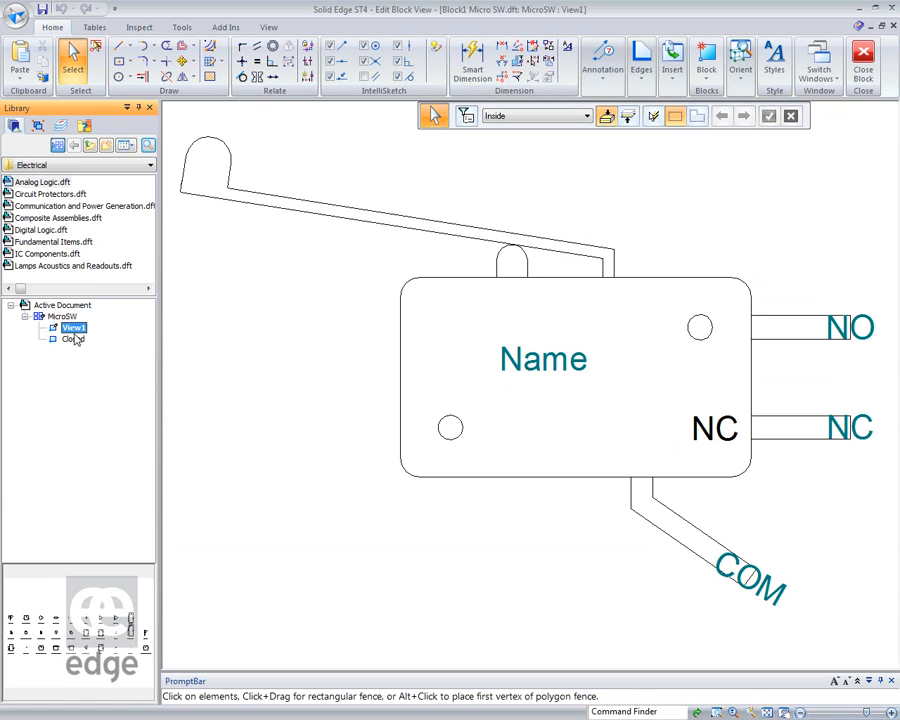
right_click(71, 335)
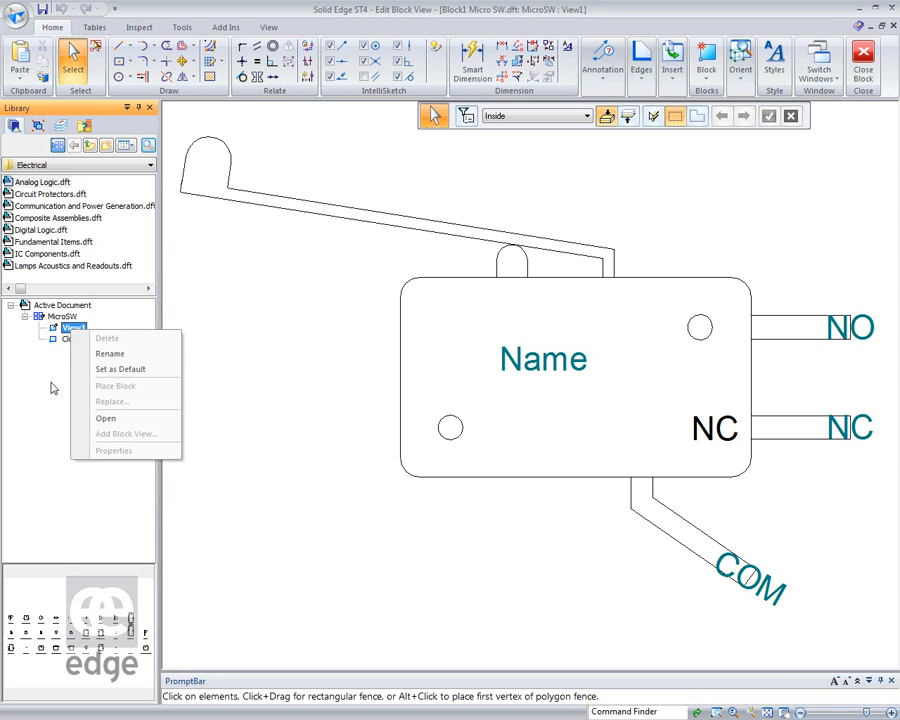
left_click(105, 354)
type("Open")
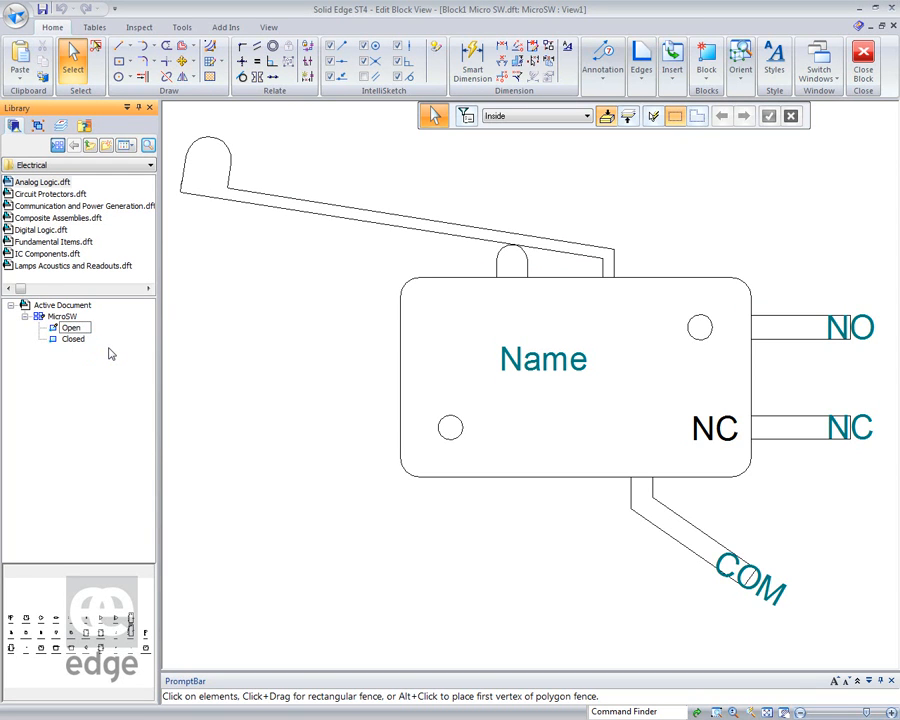
key("Return")
scroll(321, 402, "down", 1)
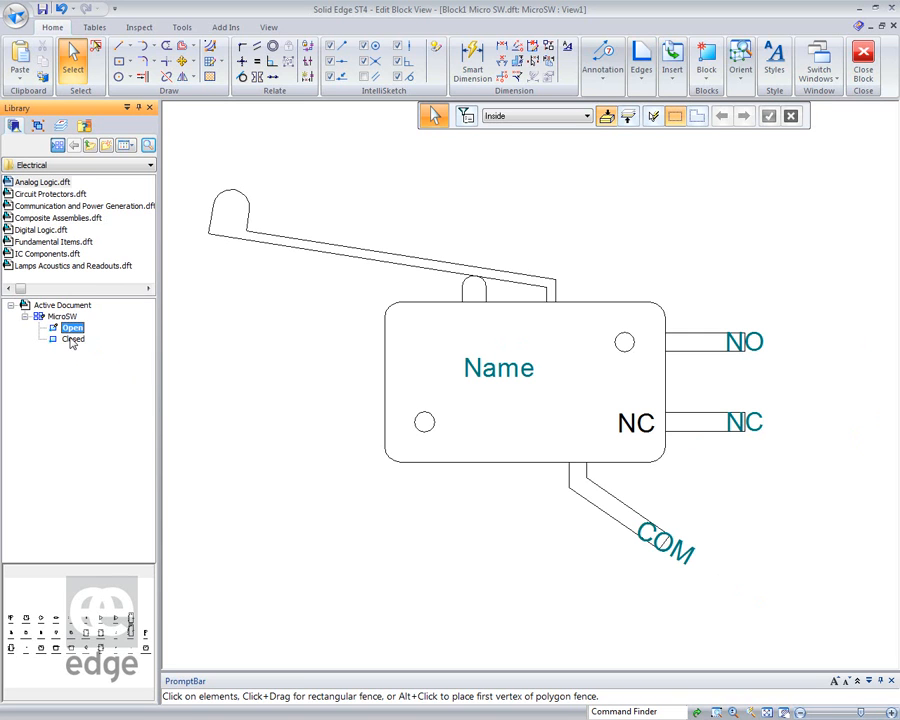
Preview the Closed and Open views of MicroSW and close the block
left_click(72, 340)
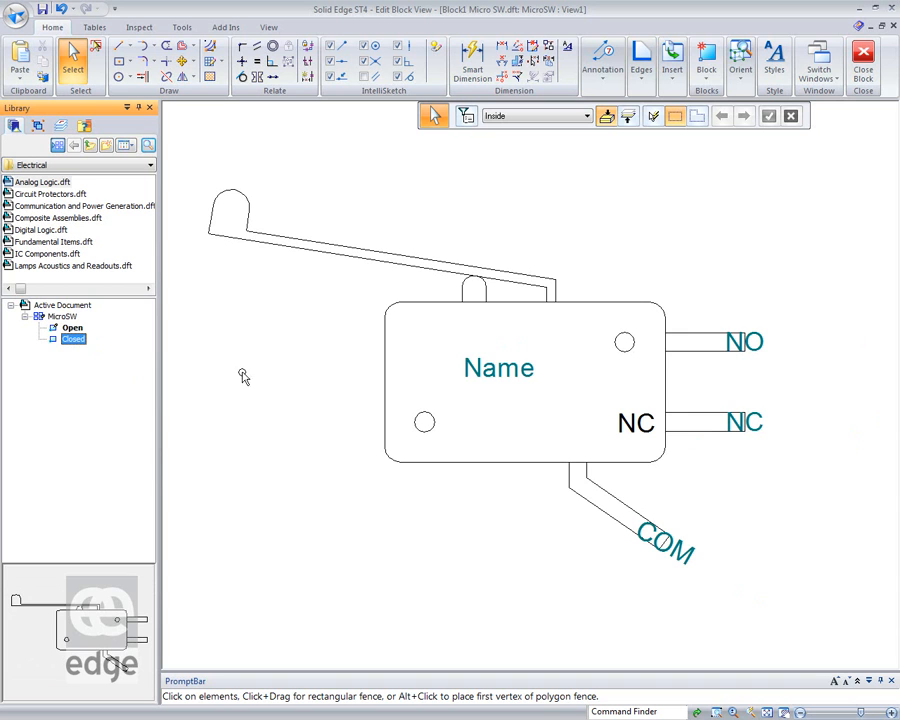
scroll(364, 388, "down", 3)
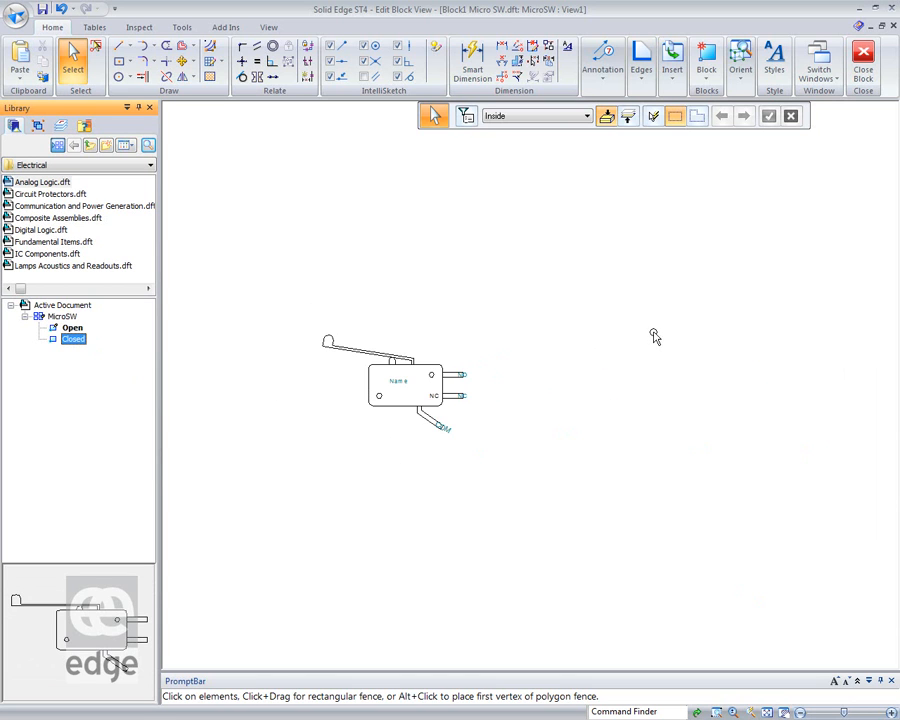
left_click(72, 328)
left_click(68, 316)
left_click_drag(41, 319, 638, 302)
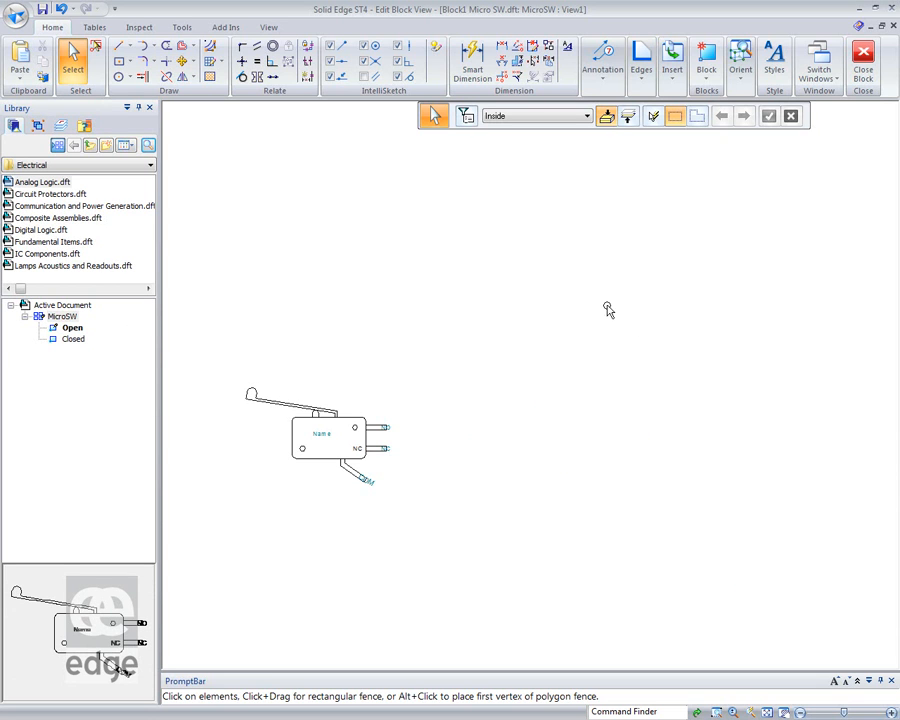
scroll(598, 306, "down", 3)
middle_click(602, 315)
middle_click(602, 315)
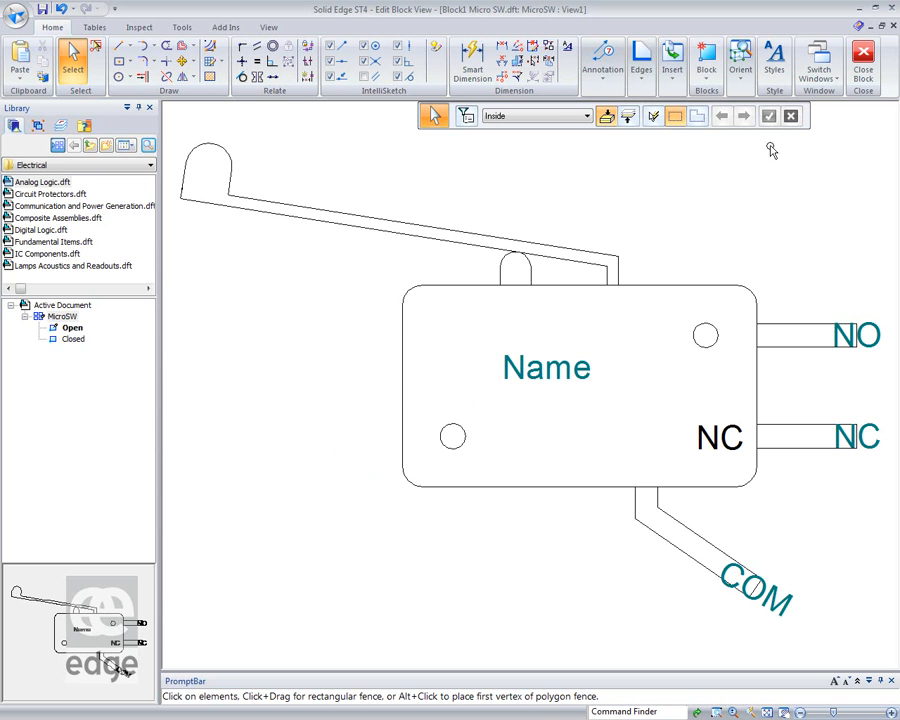
left_click(863, 65)
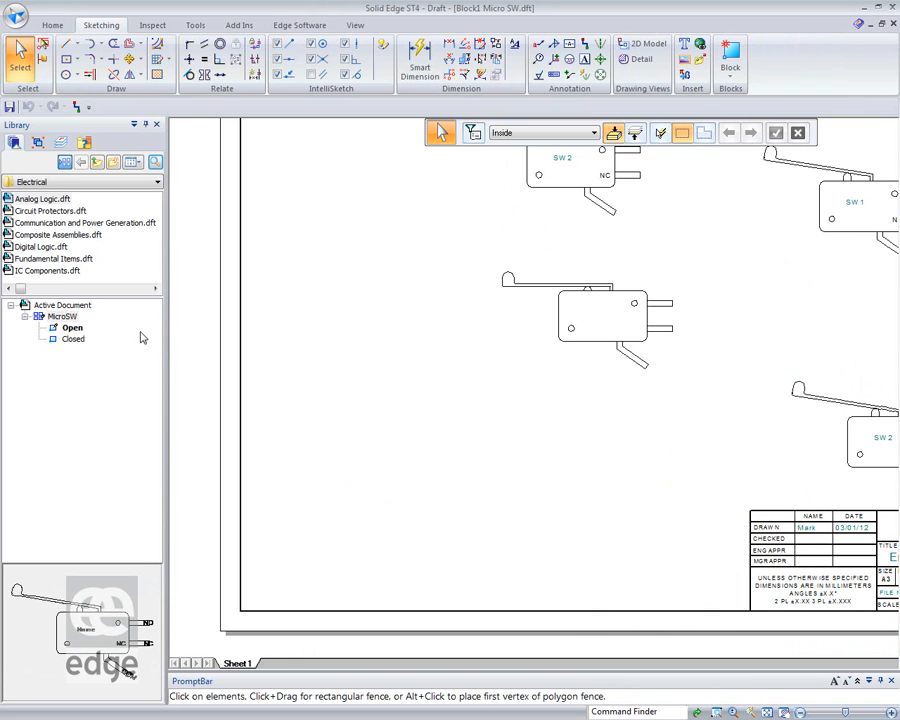
Place the Open view of MicroSW below and beside the unlabelled switch, keeping the name SW1, and select the new occurrence
left_click_drag(72, 327, 466, 450)
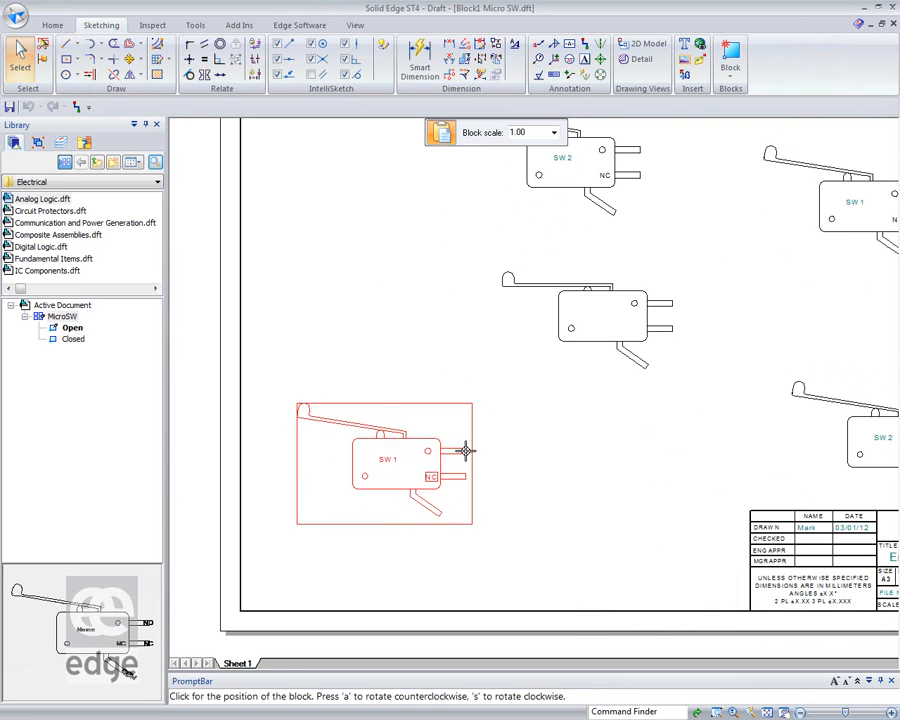
left_click(470, 415)
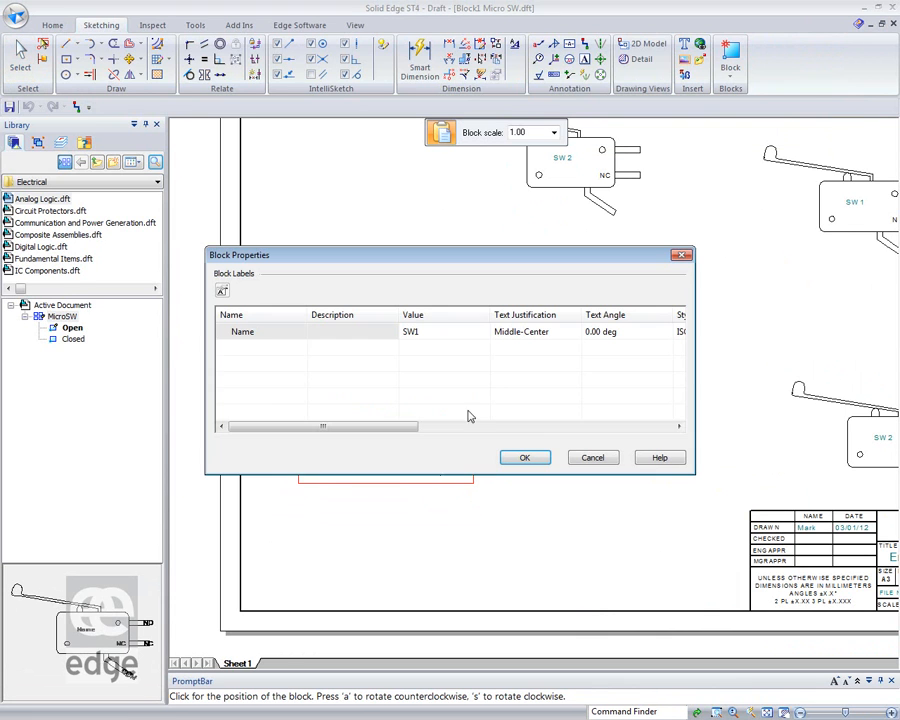
left_click(524, 457)
key("Escape")
left_click(420, 403)
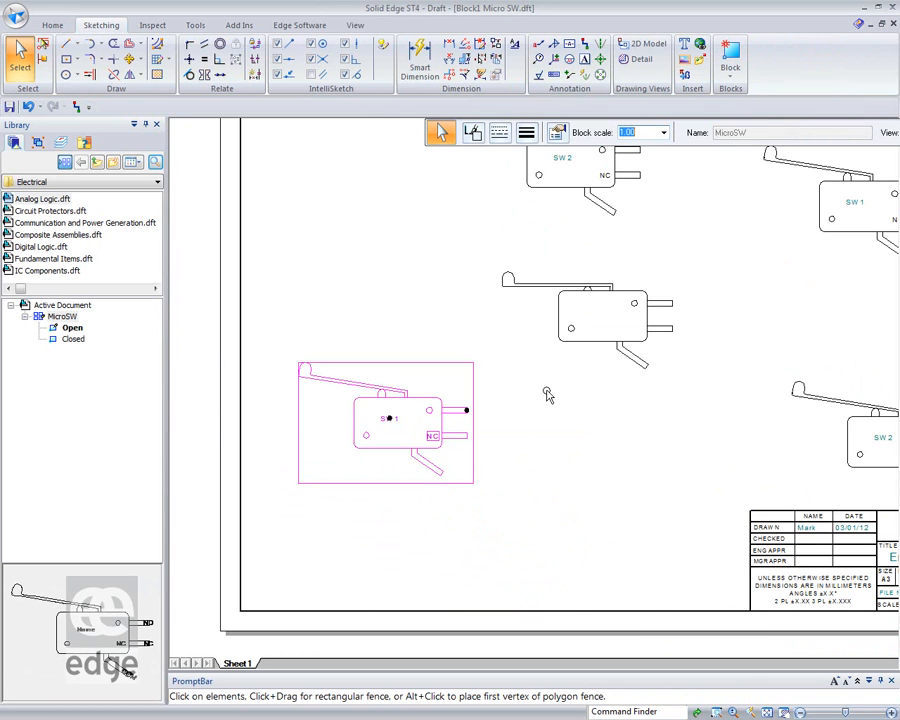
Switch the selected SW1 occurrence of MicroSW to its Closed view
left_click_drag(709, 121, 520, 119)
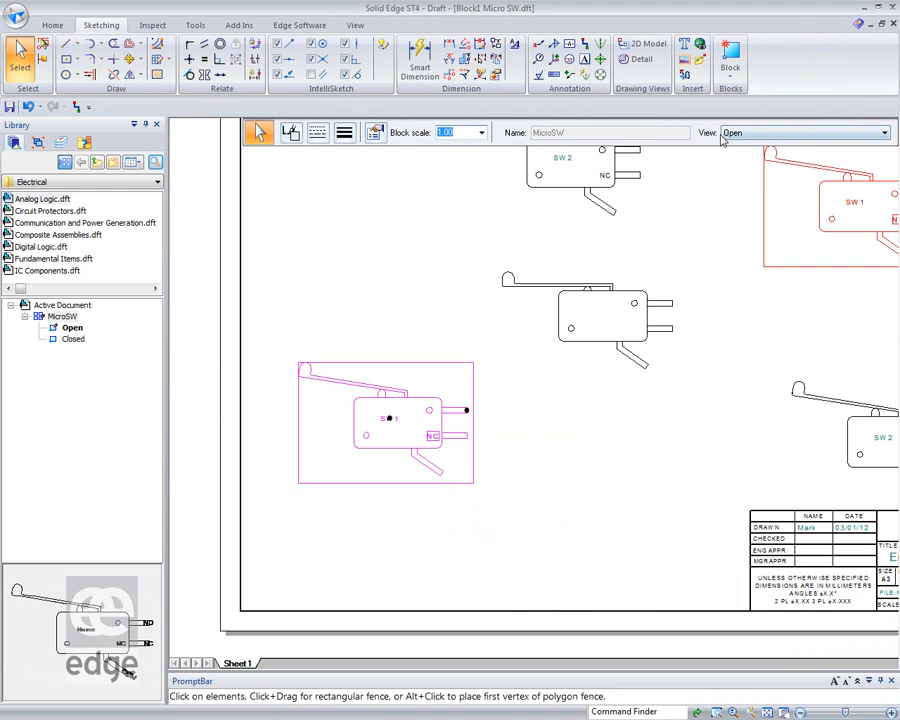
left_click(885, 133)
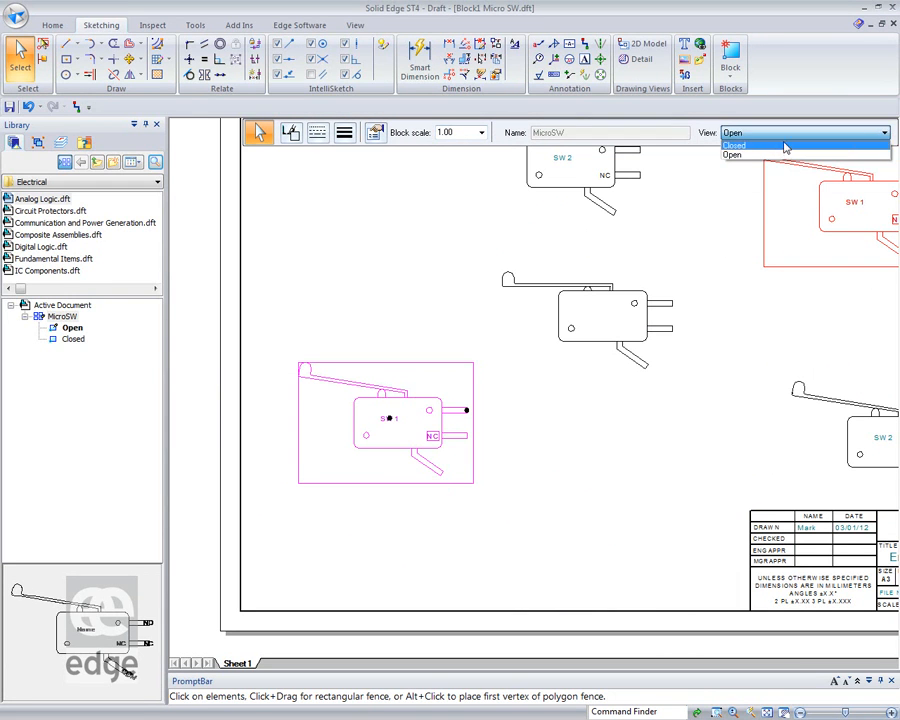
left_click(736, 143)
left_click(621, 519)
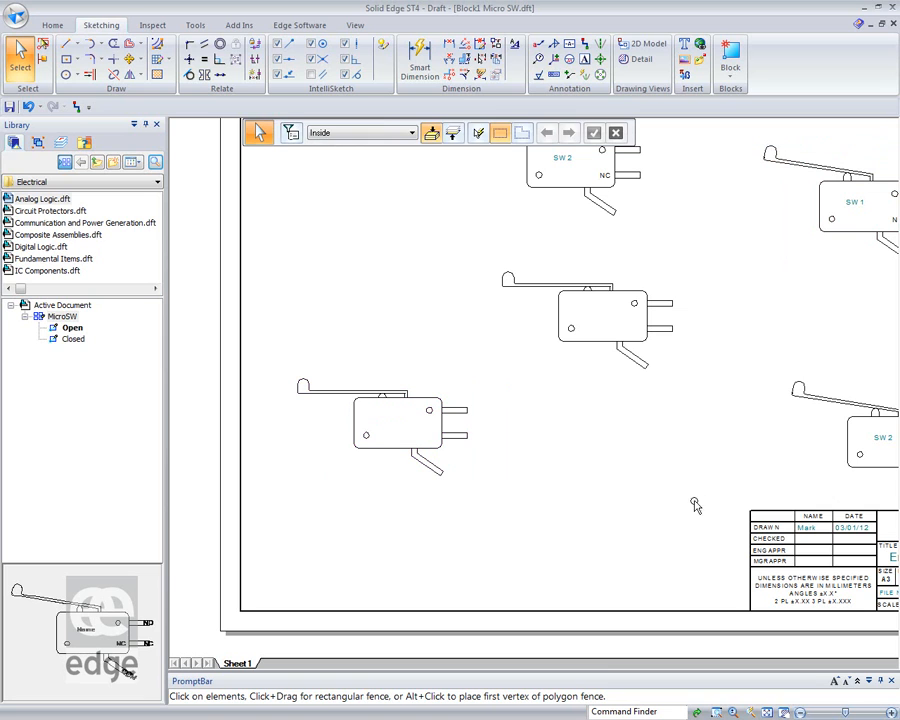
Switch the SW2 occurrence just above the title block to its Closed view
left_click(855, 453)
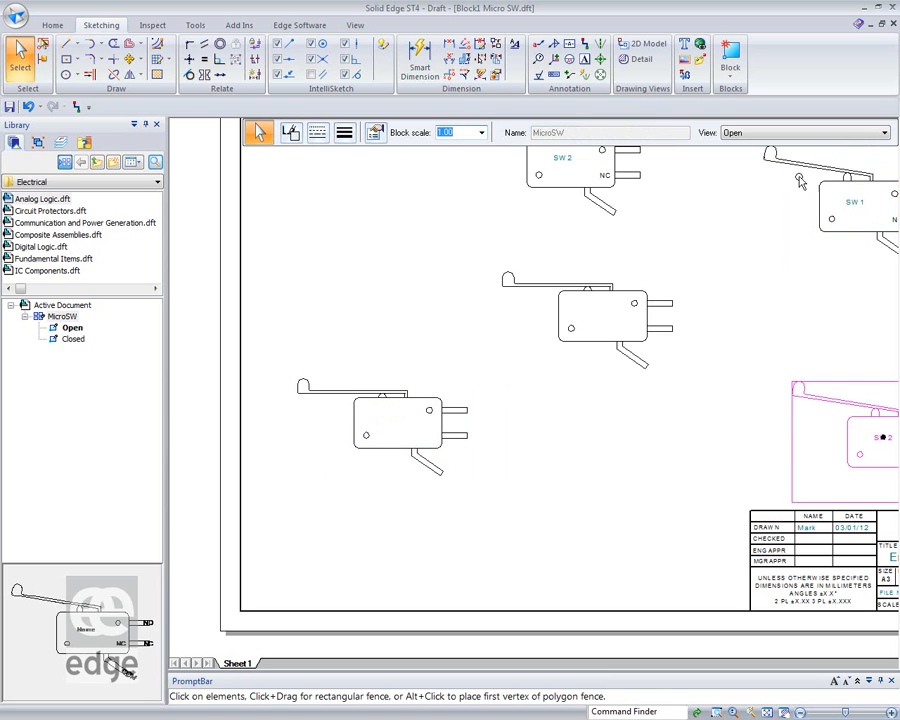
left_click(885, 133)
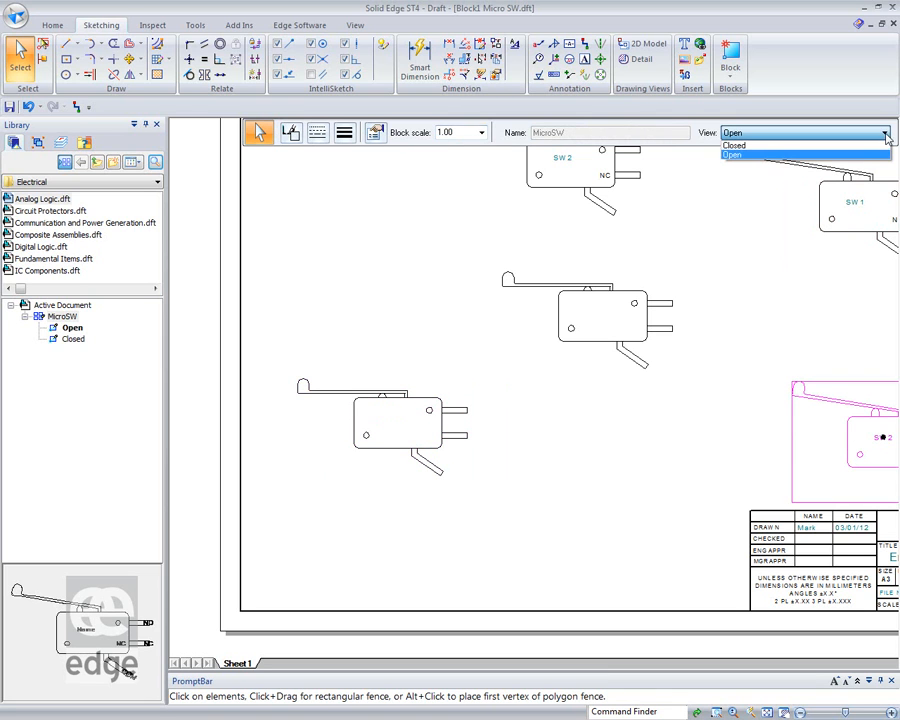
left_click(735, 145)
key("Escape")
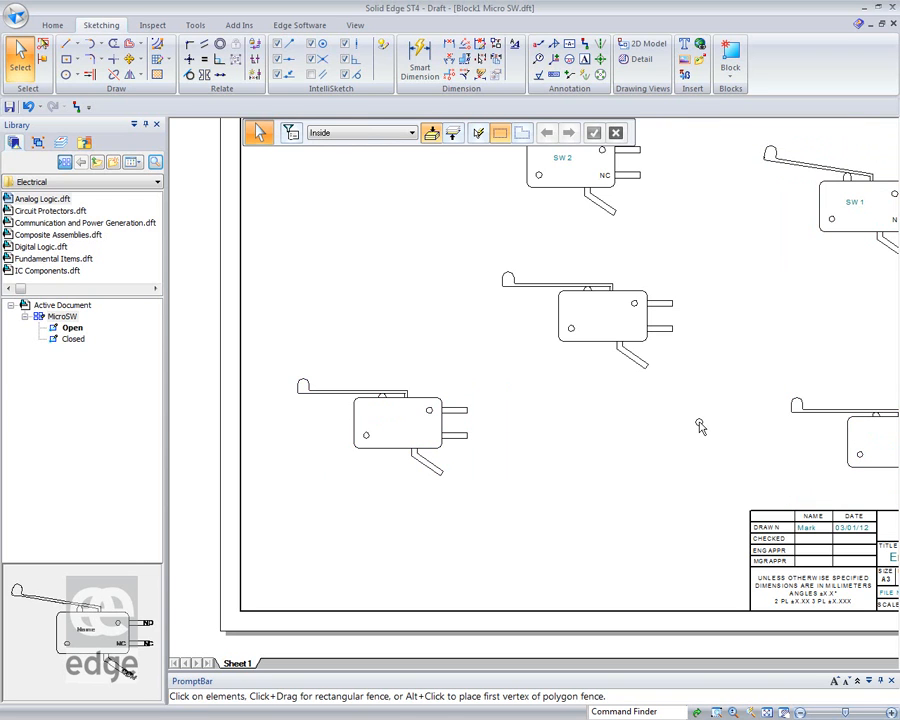
key("ctrl+shift+f")
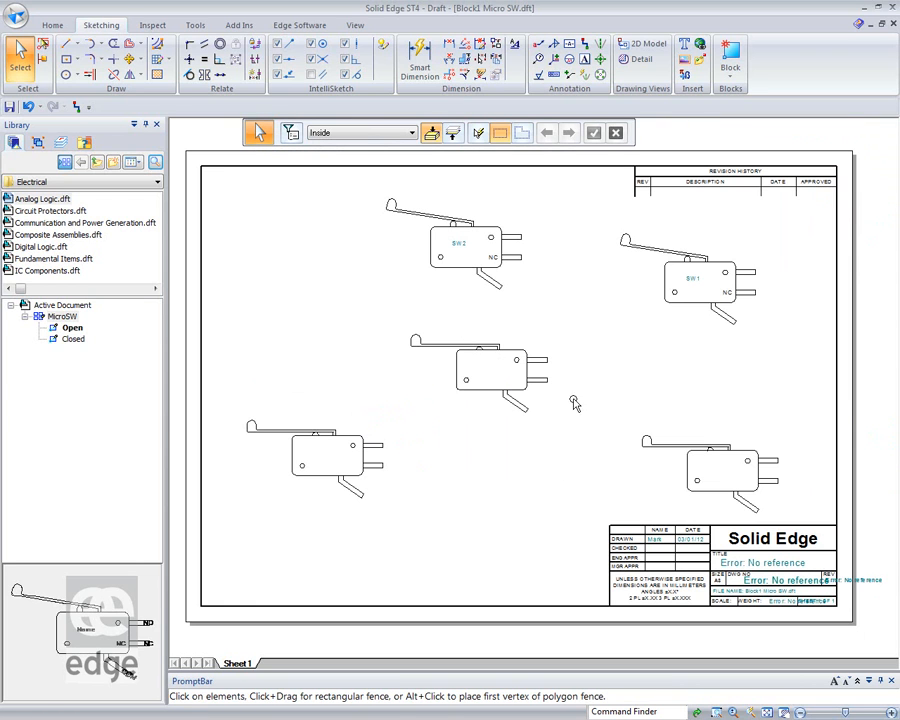
Review MicroSW's Open and Closed views in the block library and close the Block1 Micro SW drawing without saving
left_click(50, 317)
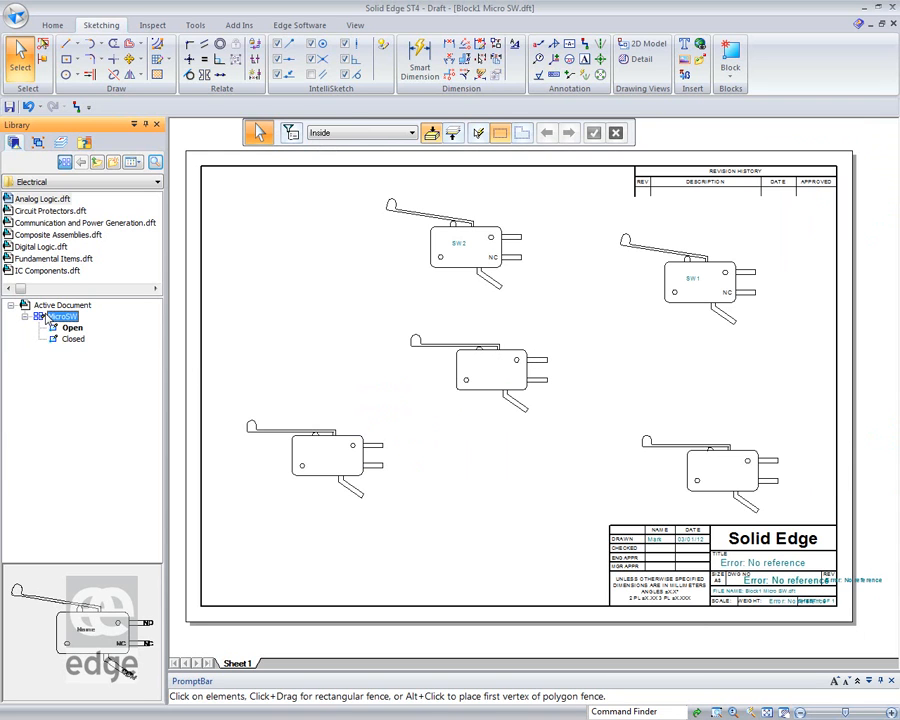
left_click(69, 329)
left_click(70, 341)
left_click(72, 328)
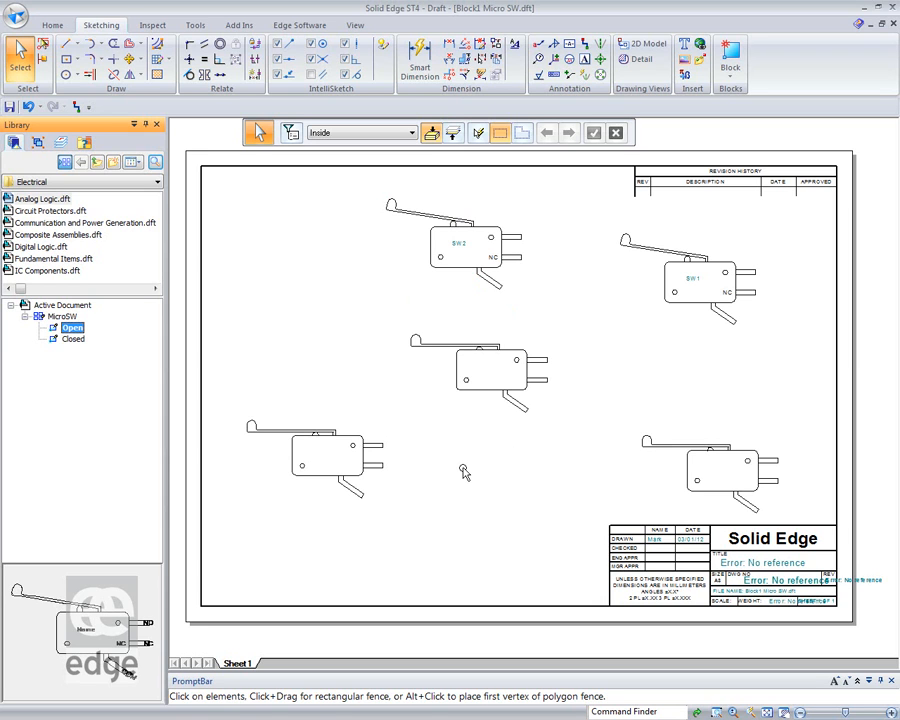
left_click(894, 25)
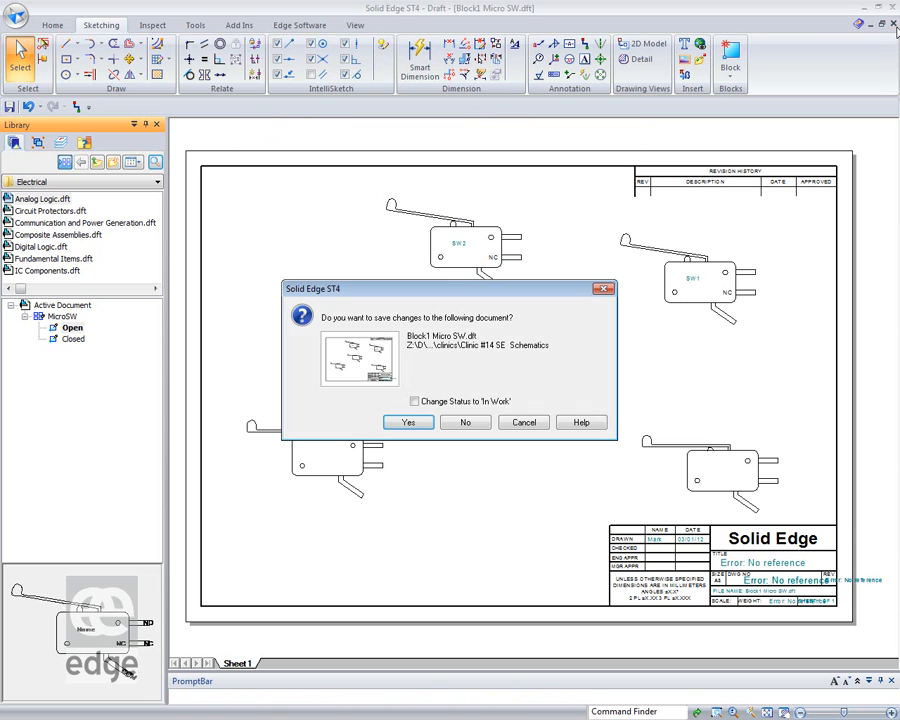
left_click(486, 423)
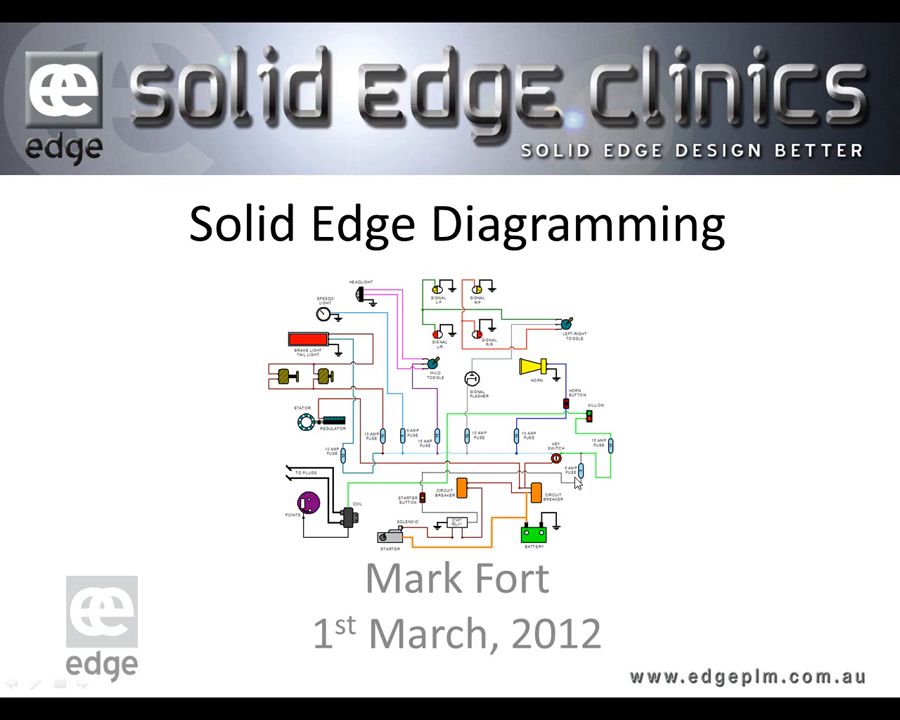
left_click(394, 339)
left_click(558, 482)
left_click(556, 480)
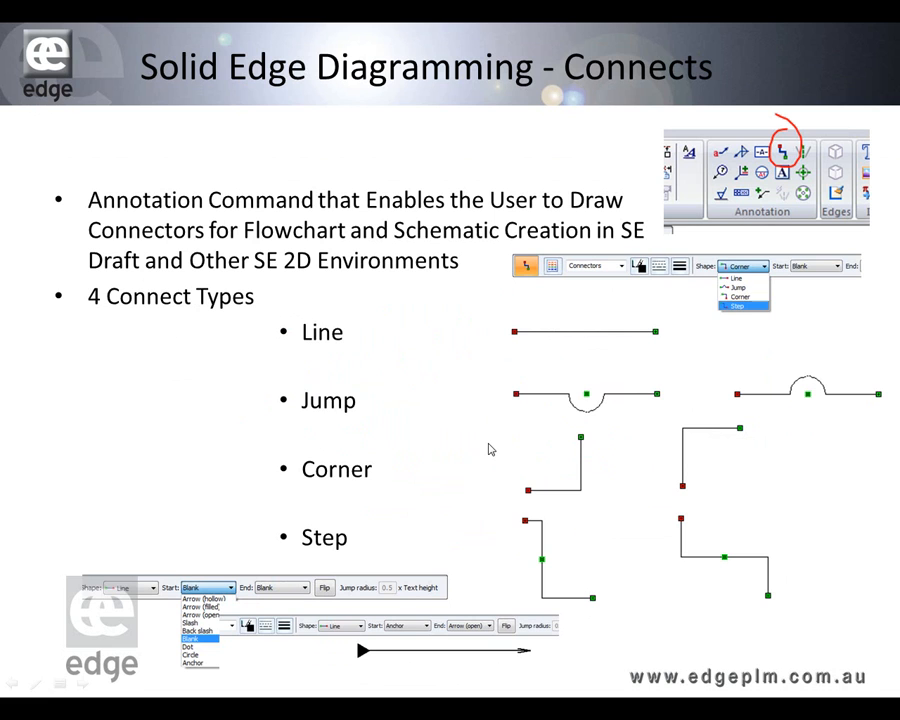
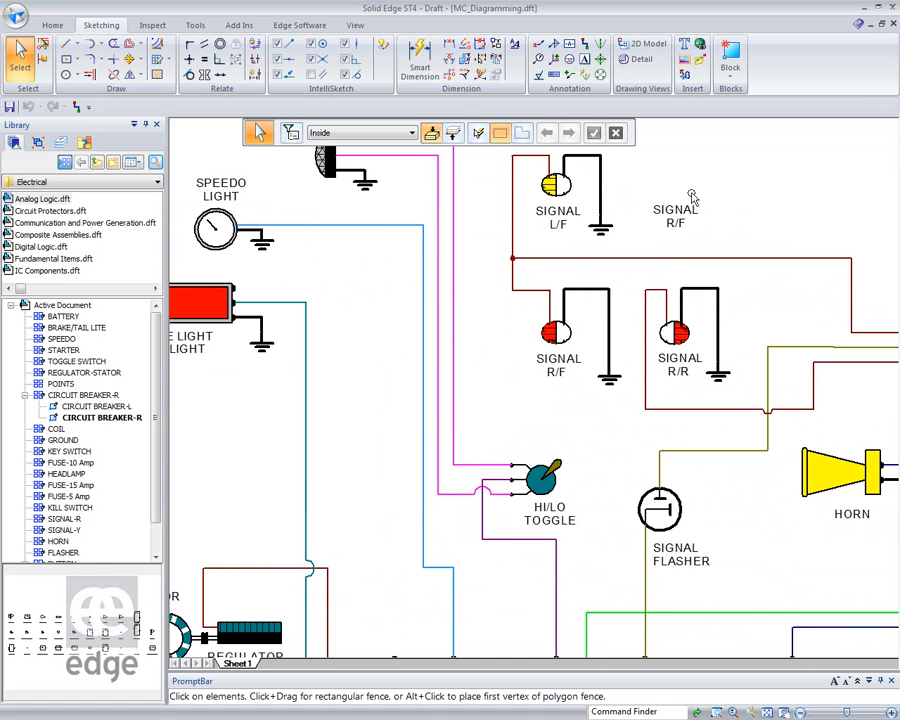
Place a SIGNAL-Y block above the SIGNAL R/F label, aligned with the SIGNAL L/F and SIGNAL R/R lamps
scroll(675, 269, "up", 1)
mouse_move(677, 271)
middle_mouse_down("shift")
mouse_move(695, 301)
mouse_move(667, 330)
mouse_move(671, 379)
middle_mouse_up("shift")
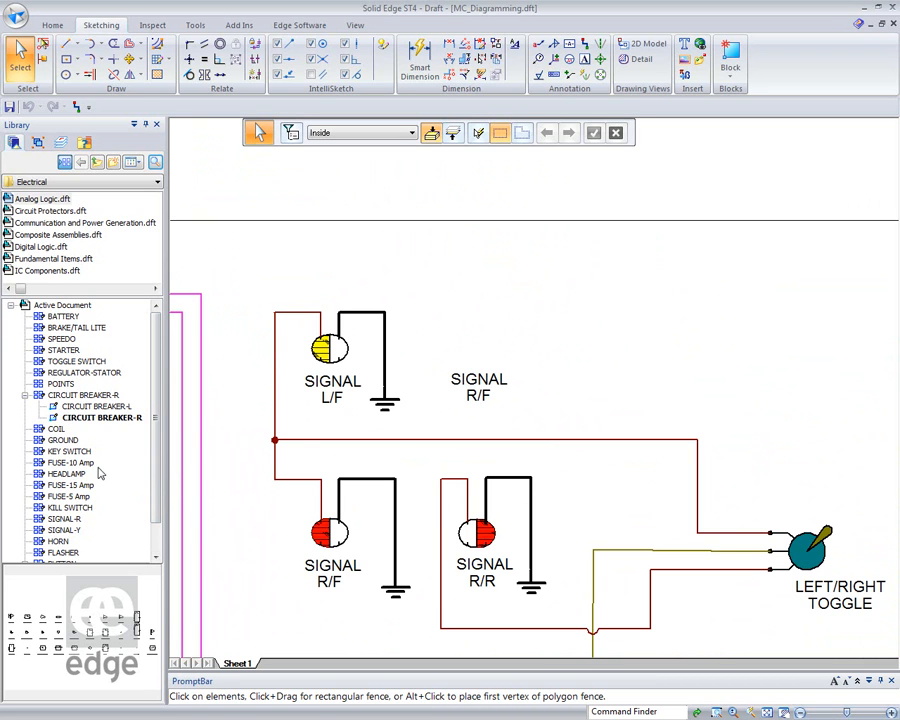
left_click(66, 530)
left_click_drag(106, 515, 620, 314)
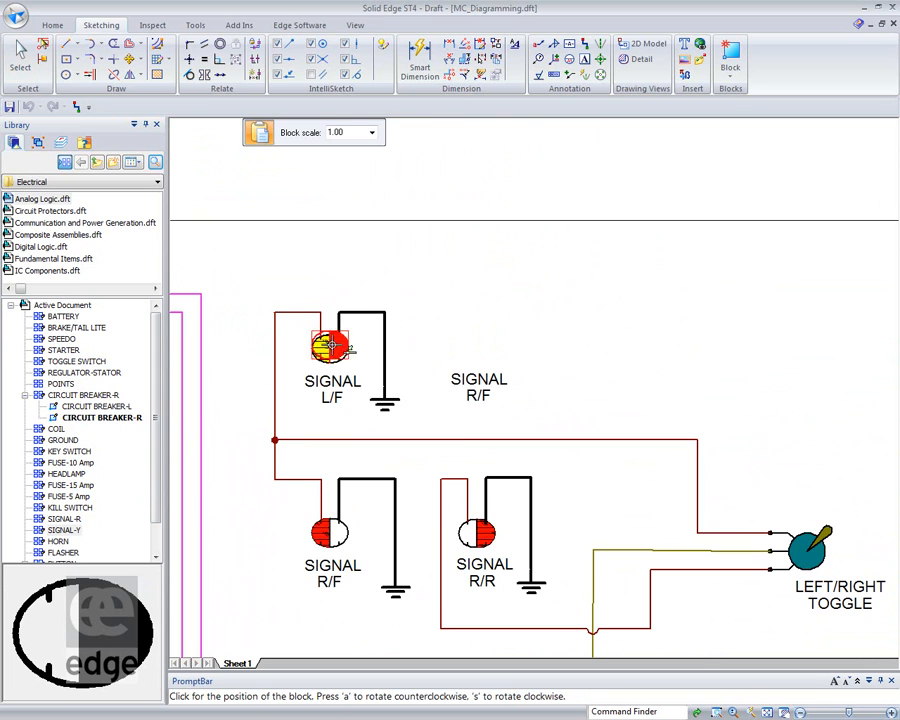
left_click(480, 535)
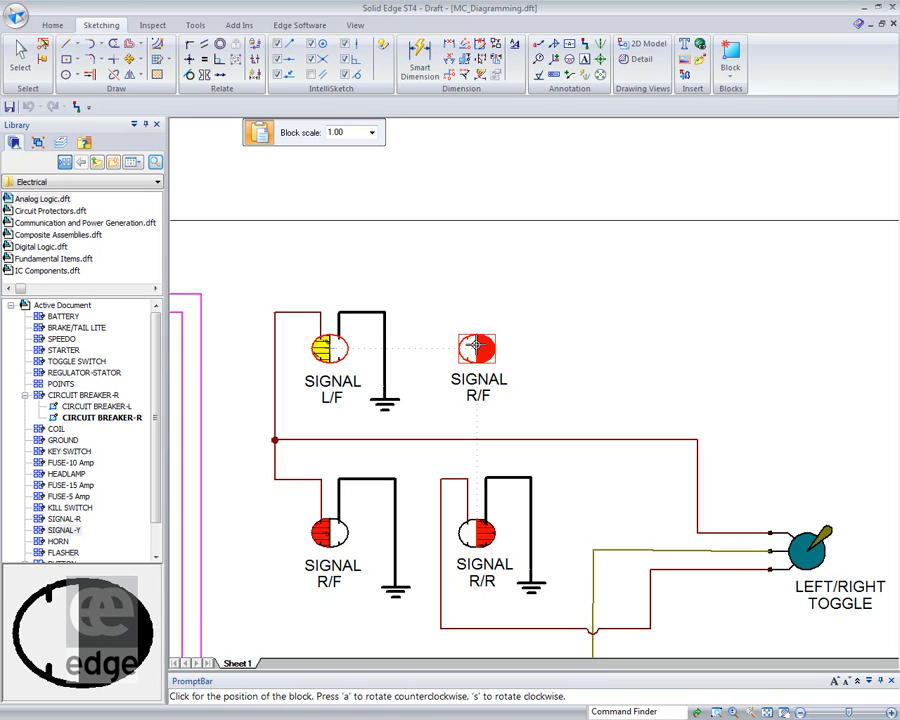
left_click(476, 346)
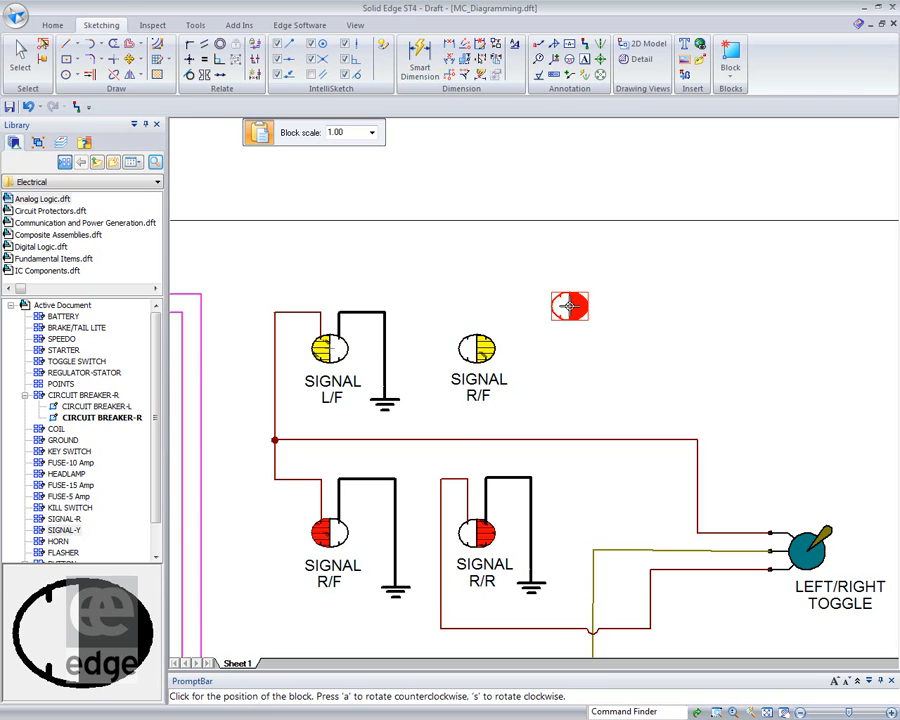
key("Escape")
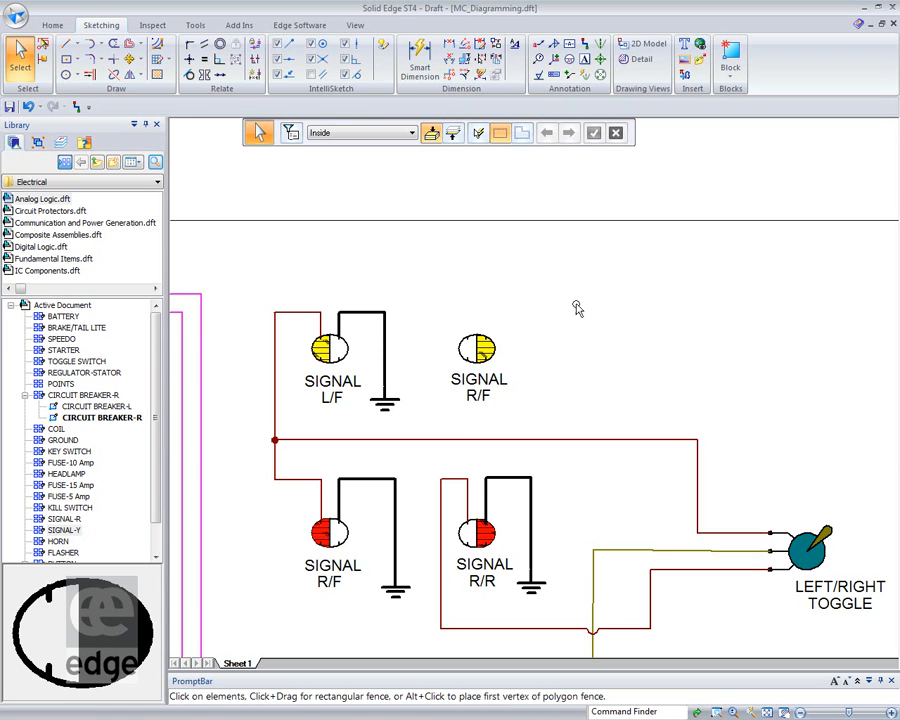
Draw a vertical Line-shaped connector from the corner of the SIGNAL R/R wire up beside the yellow SIGNAL R/F lamp
right_click(472, 252)
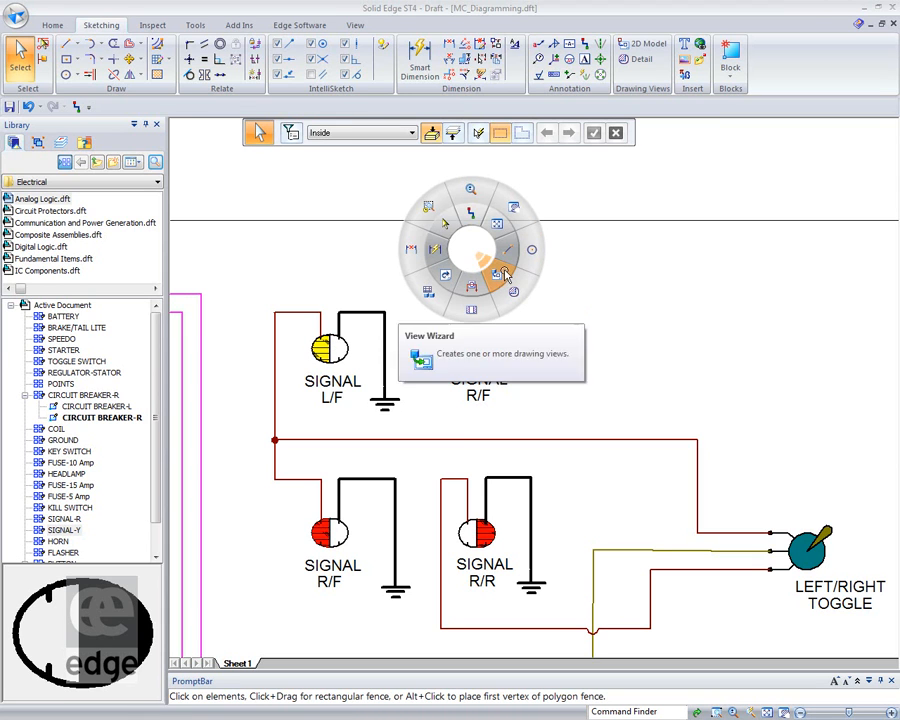
left_click(471, 219)
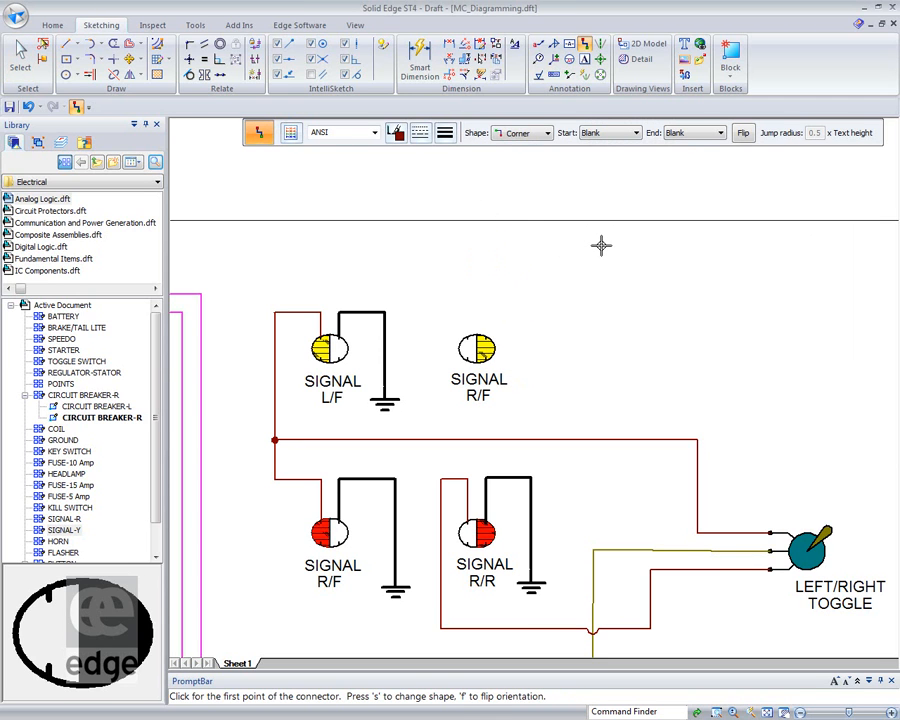
left_click(440, 479)
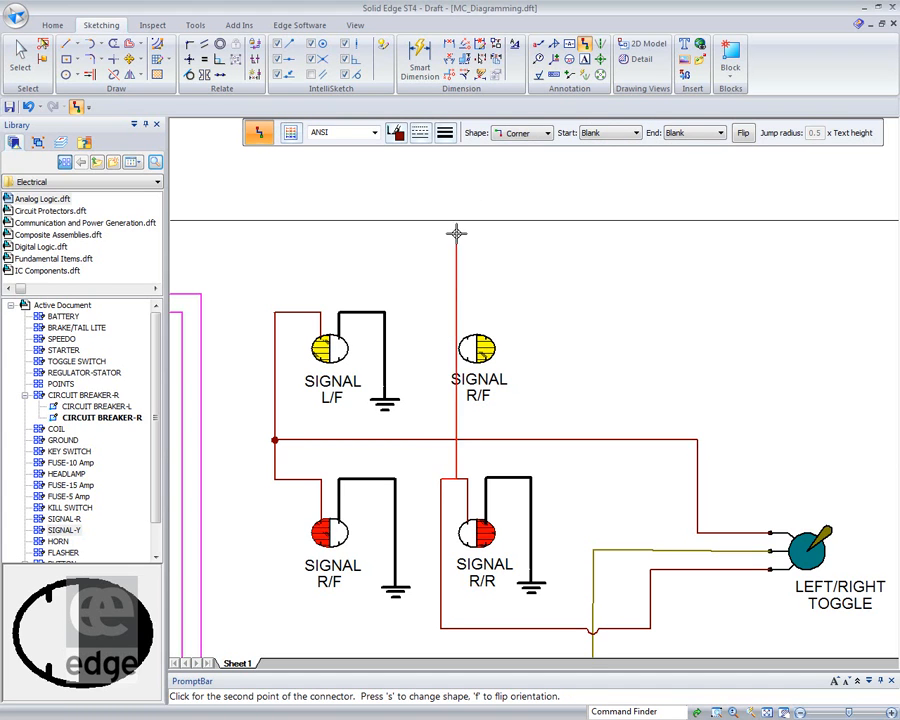
left_click(548, 133)
left_click(515, 178)
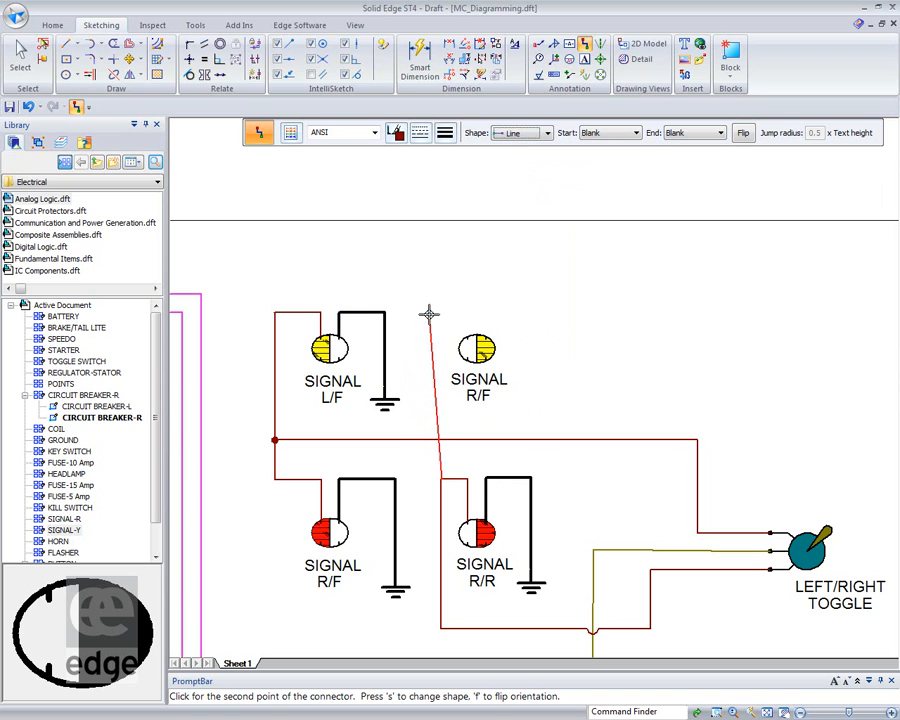
left_click(442, 315)
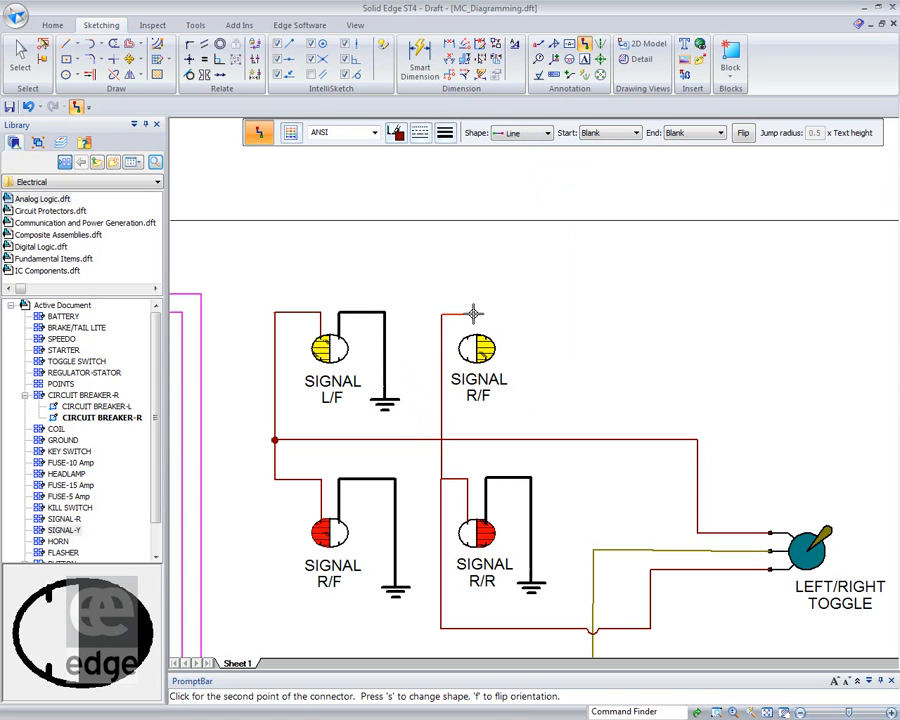
Continue with Line connectors across and down to the upper terminal of the yellow SIGNAL R/F lamp
scroll(466, 335, "up", 4)
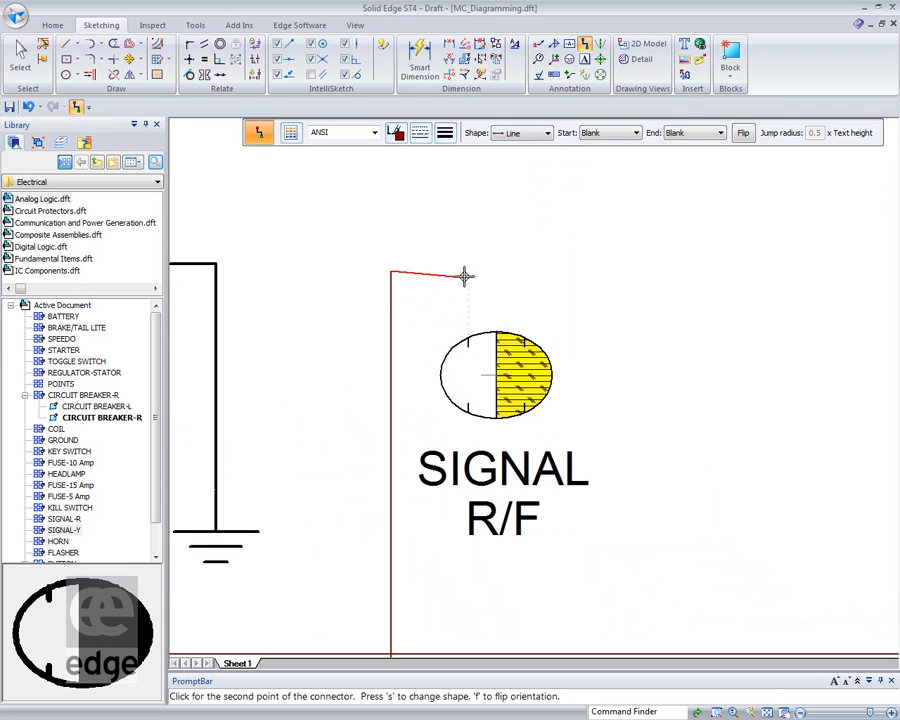
right_click(467, 341)
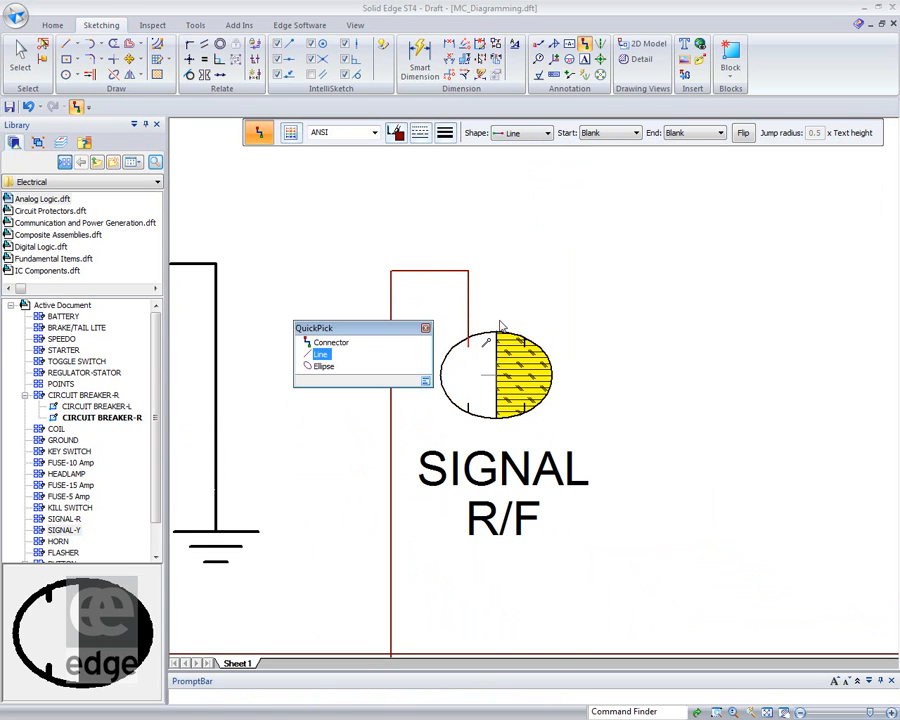
left_click(332, 342)
key("Escape")
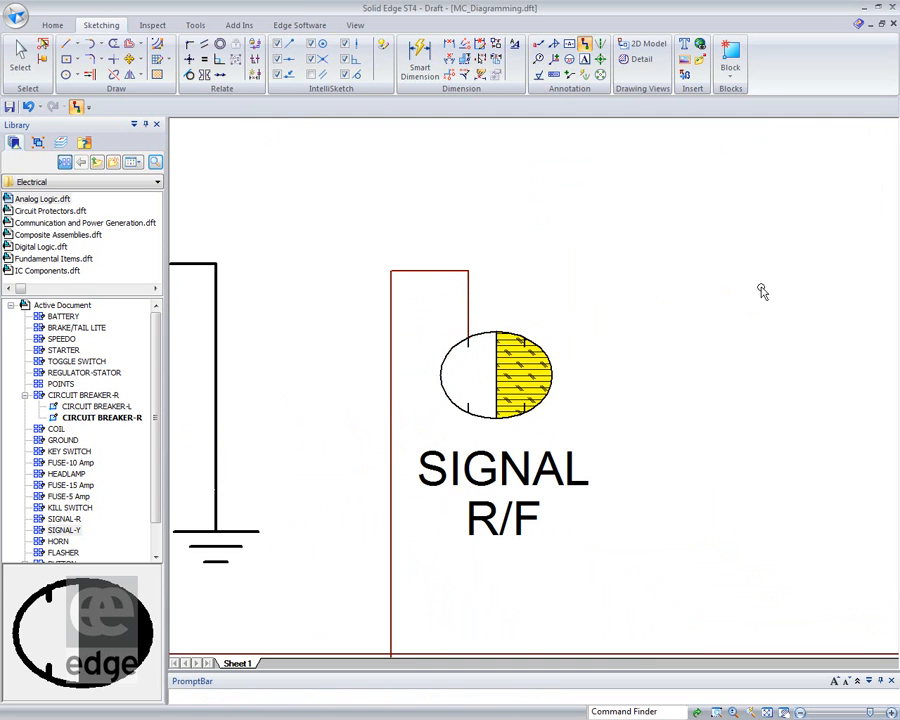
Change the shape of the vertical connector feeding the yellow SIGNAL R/F lamp from Line to Jump
scroll(588, 336, "down", 2)
mouse_move(675, 356)
middle_mouse_down()
mouse_move(639, 301)
mouse_move(617, 291)
middle_mouse_up()
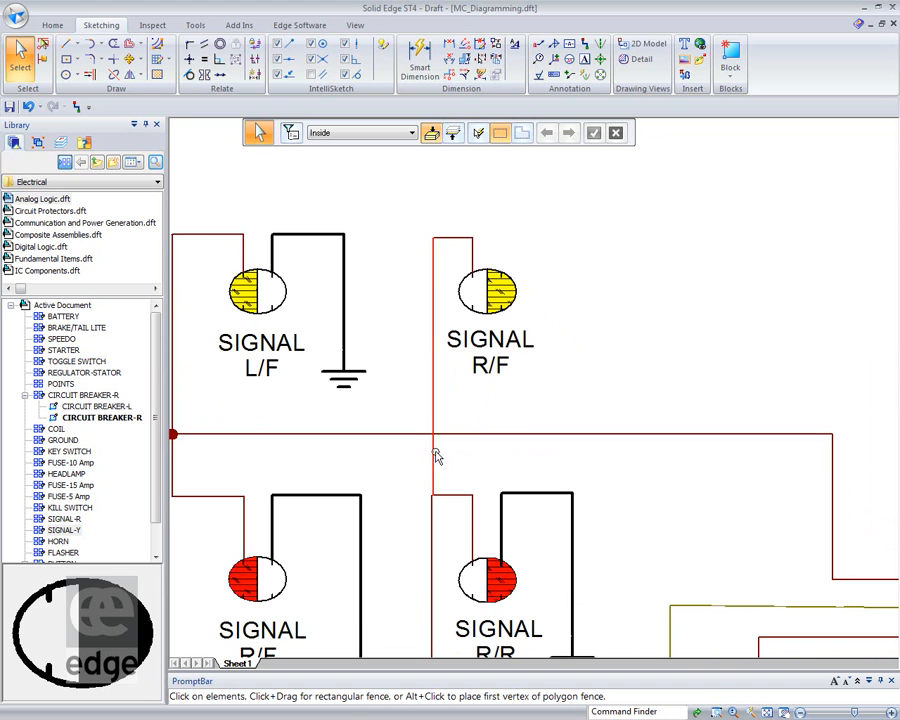
mouse_move(530, 472)
middle_mouse_down()
mouse_move(569, 386)
mouse_move(565, 394)
middle_mouse_up()
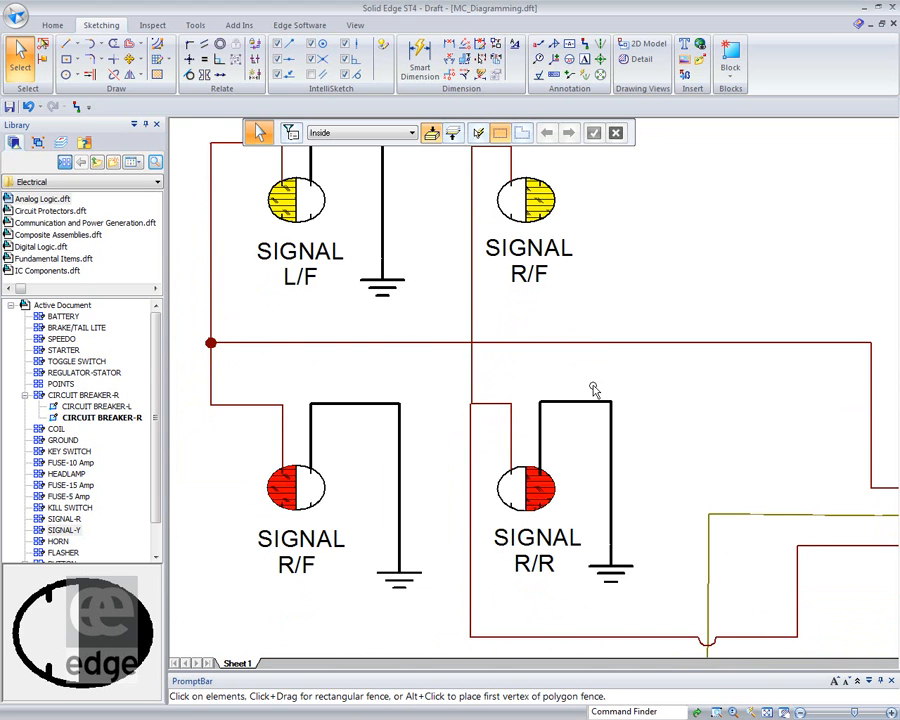
middle_click_drag(538, 466, 535, 375)
left_click(414, 294)
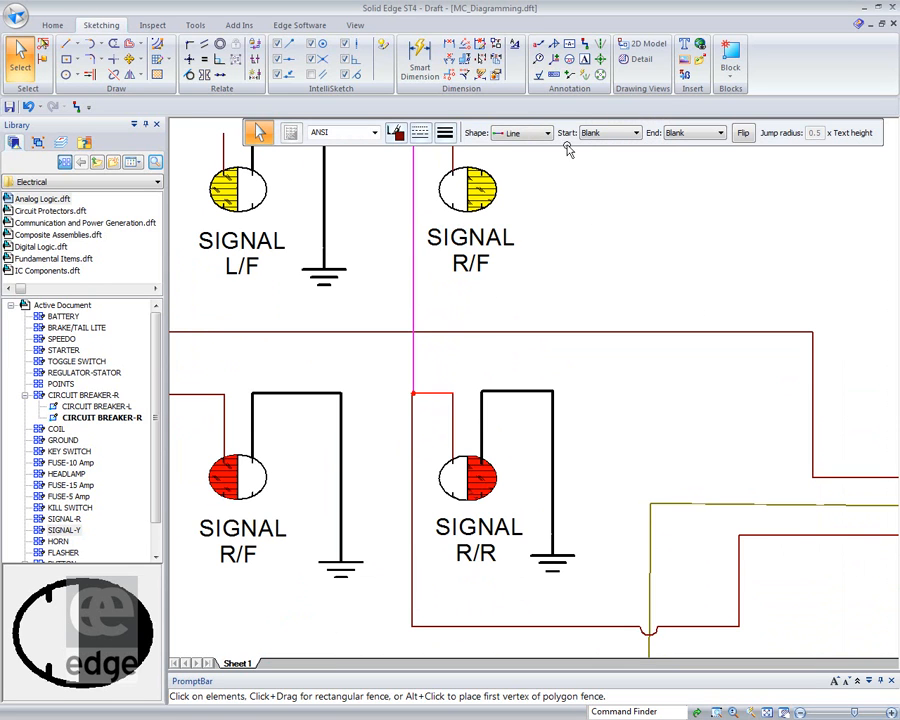
left_click(546, 133)
left_click(561, 161)
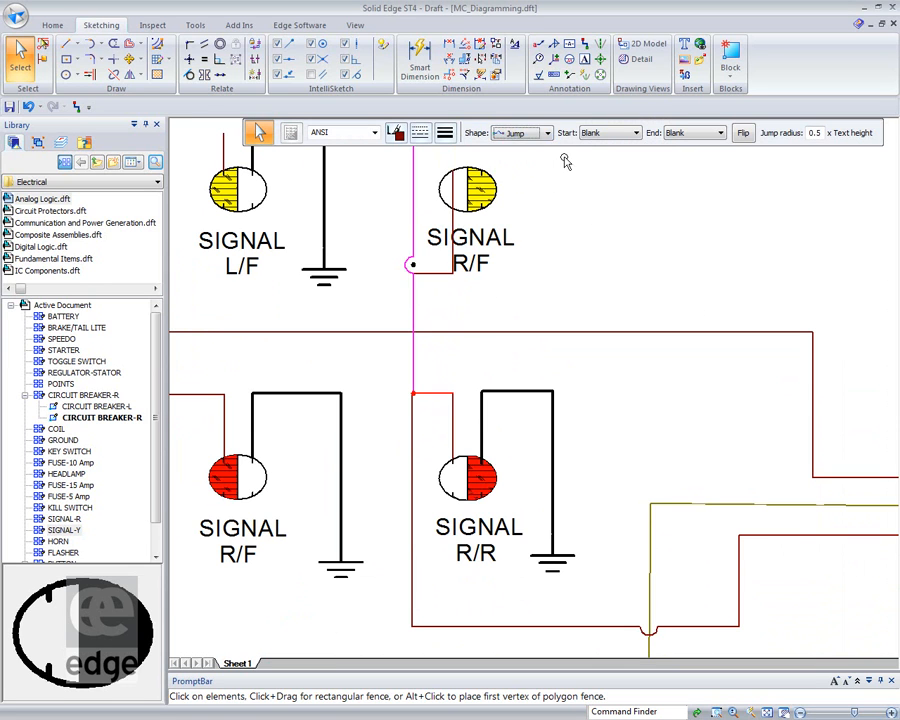
left_click(543, 296)
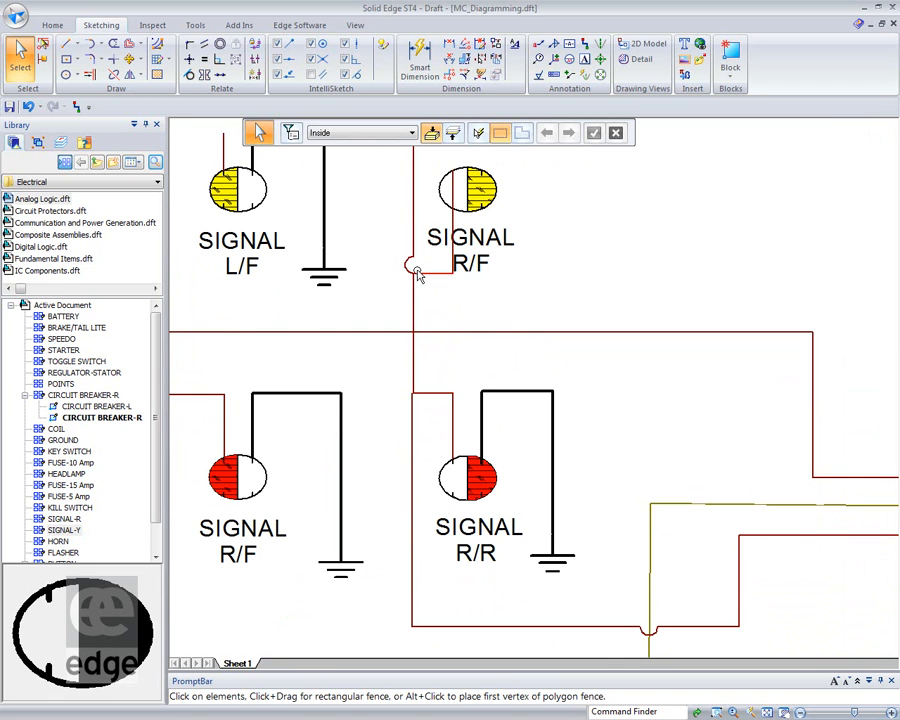
Move the displaced horizontal connector's ends back up to join the vertical connector's upper end above the yellow SIGNAL R/F lamp
middle_click_drag(572, 285, 556, 398)
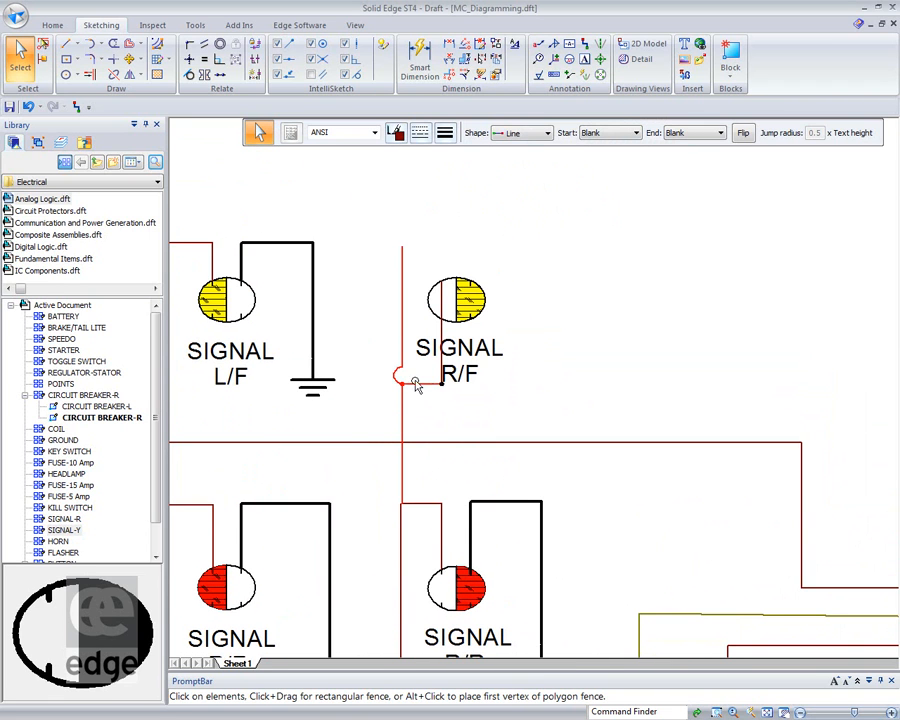
left_click_drag(400, 378, 403, 246)
left_click_drag(441, 383, 444, 250)
left_click(573, 251)
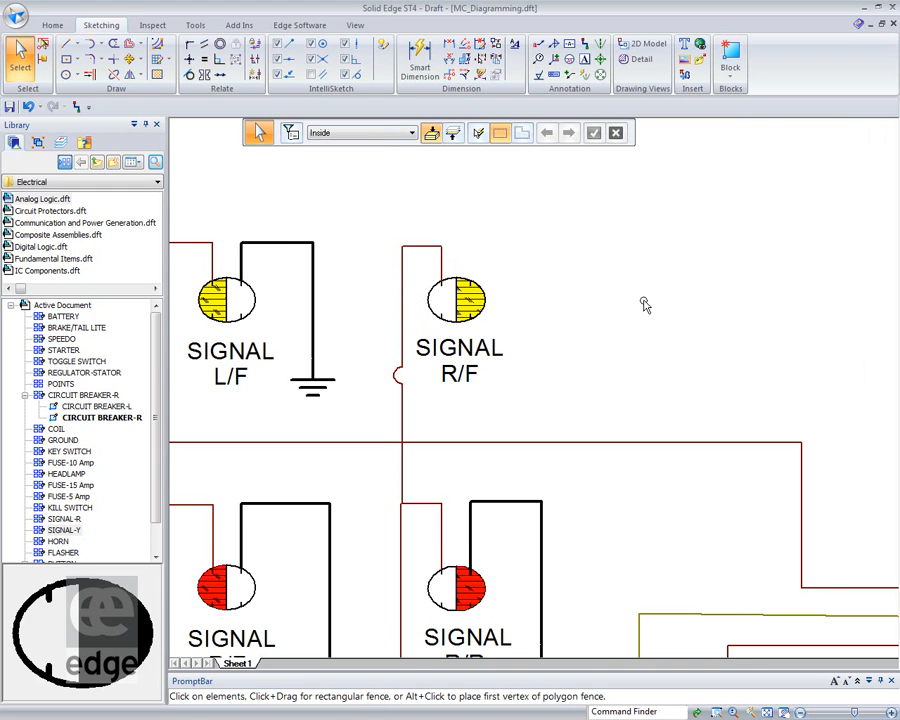
Move the vertical connector's jump arc down onto its crossing with the long horizontal signal wire
middle_click_drag(643, 301, 642, 281)
left_click(409, 336)
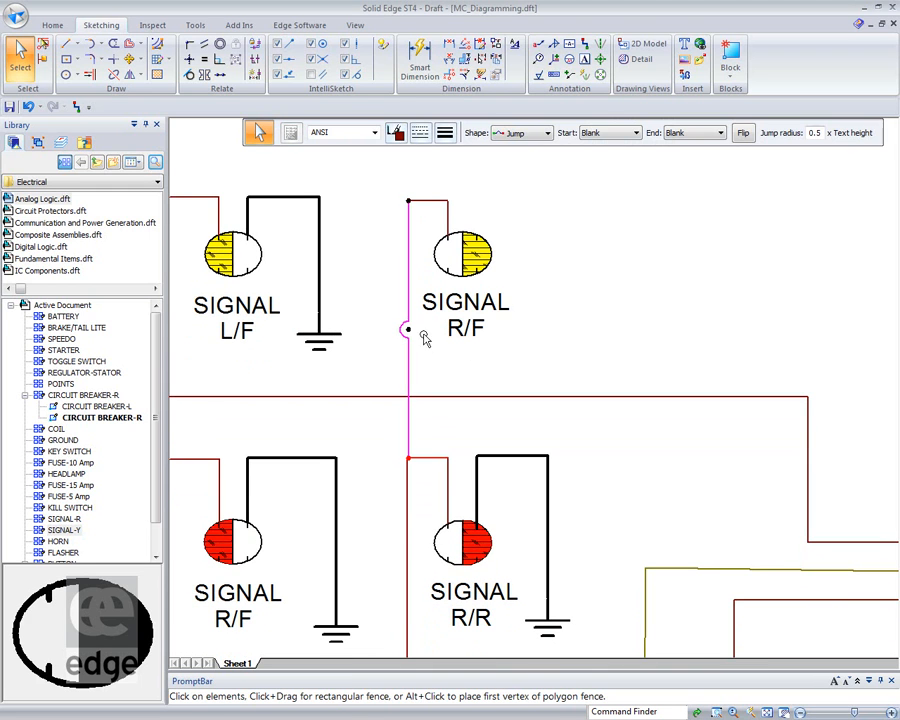
left_click_drag(408, 329, 417, 397)
left_click(642, 334)
middle_click_drag(682, 320, 749, 285)
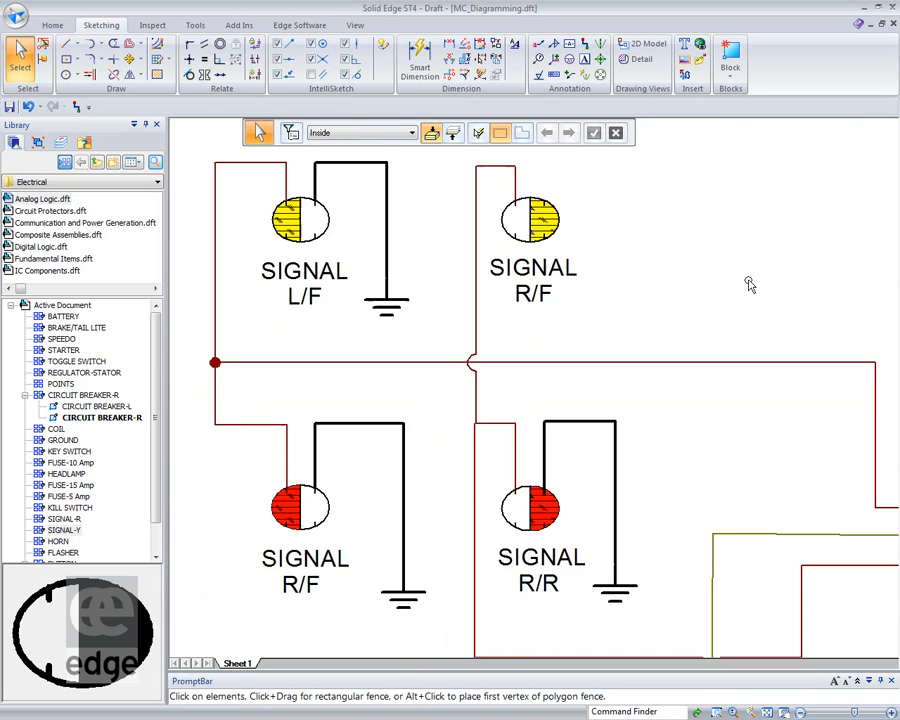
Move the dot end of the long horizontal signal wire slightly up at its junction with the L/F lamp's vertical wire
left_click(659, 365)
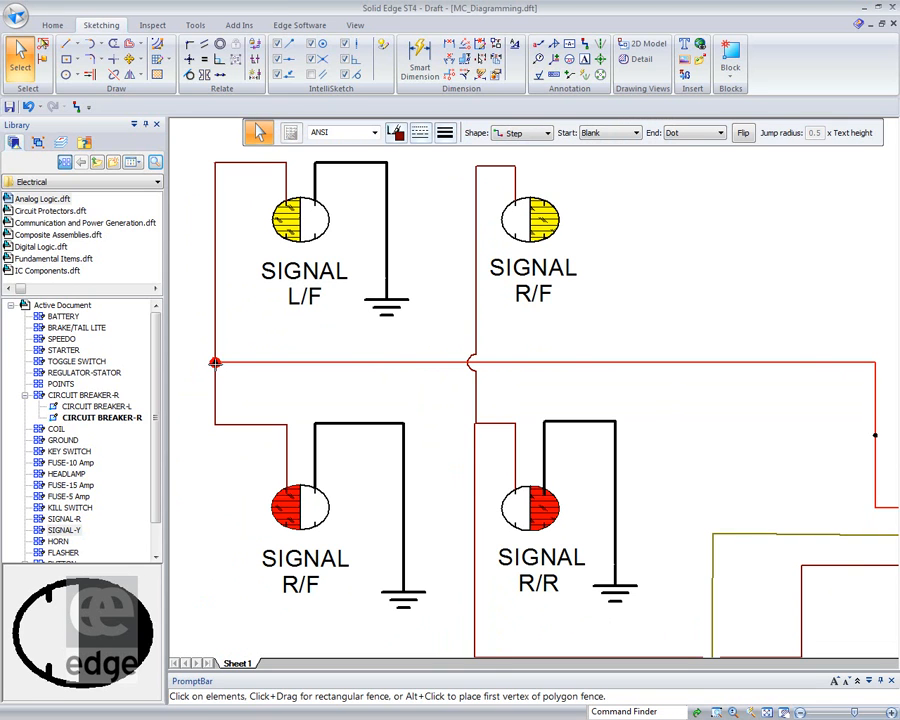
mouse_move(215, 362)
left_mouse_down()
mouse_move(215, 336)
mouse_move(215, 358)
left_mouse_up()
left_click(668, 335)
Place a GROUND block at scale 1.00 beside the yellow SIGNAL R/F lamp, in line with the ground symbol of the SIGNAL R/R lamp below
mouse_move(707, 301)
middle_mouse_down()
mouse_move(619, 249)
mouse_move(650, 284)
mouse_move(688, 250)
middle_mouse_up()
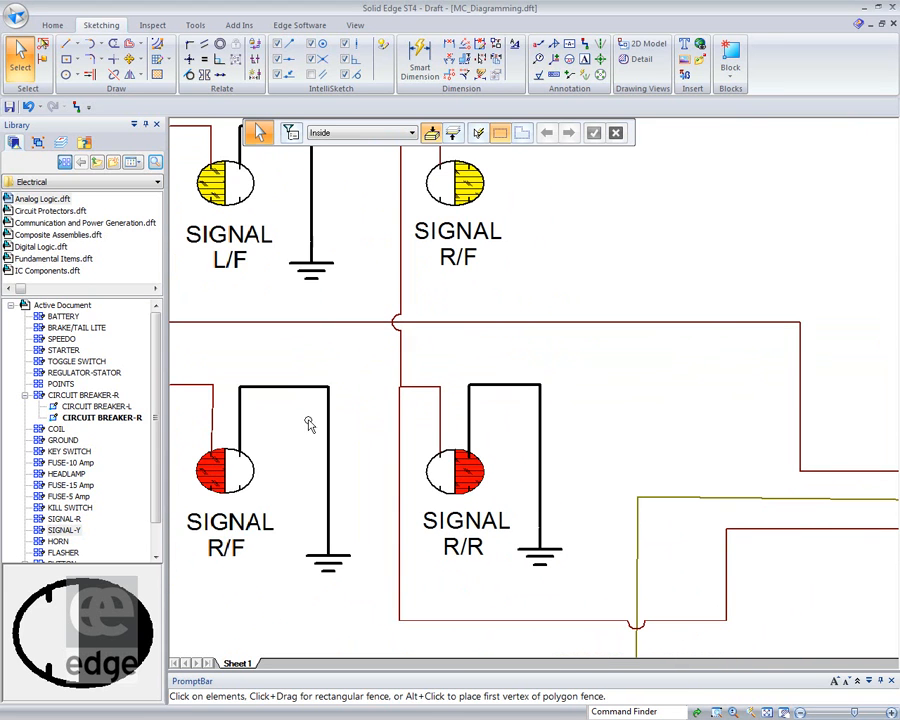
left_click_drag(154, 511, 129, 543)
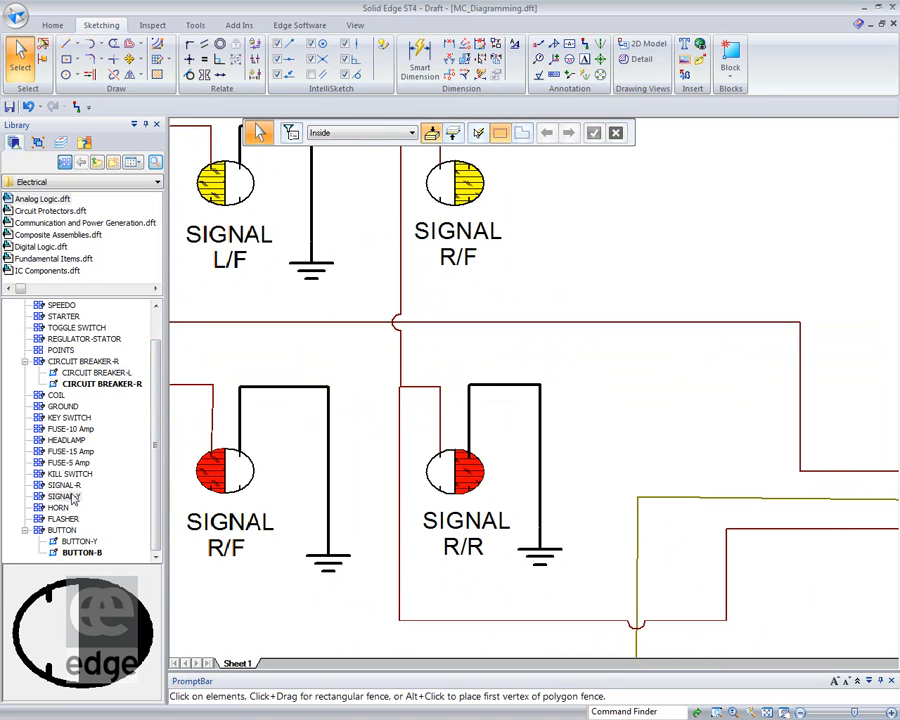
left_click(68, 408)
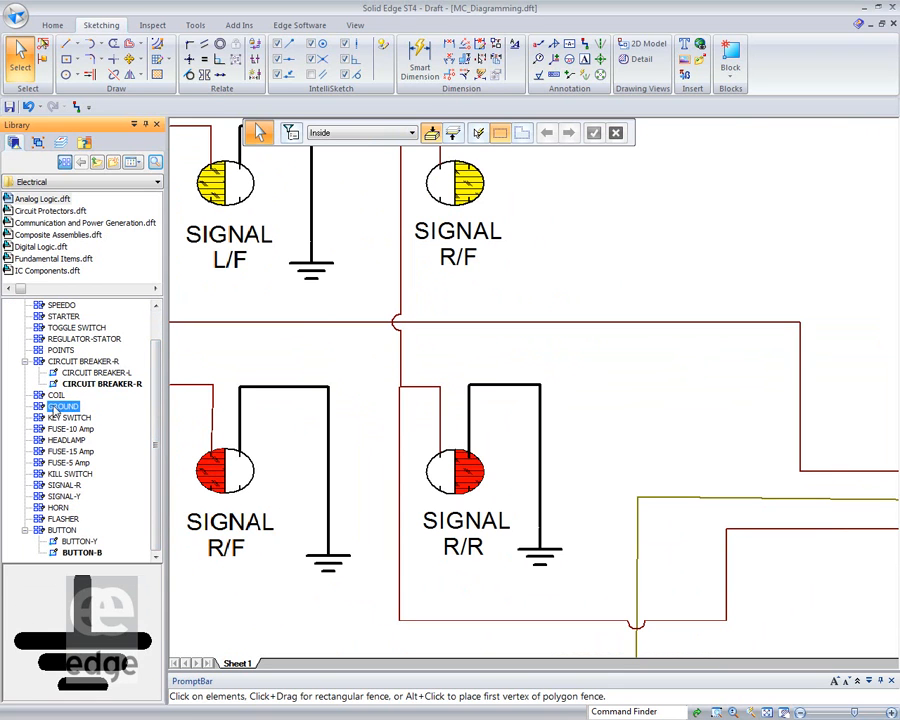
mouse_move(87, 383)
left_mouse_down()
mouse_move(564, 230)
mouse_move(514, 269)
mouse_move(263, 300)
mouse_move(538, 285)
left_mouse_up()
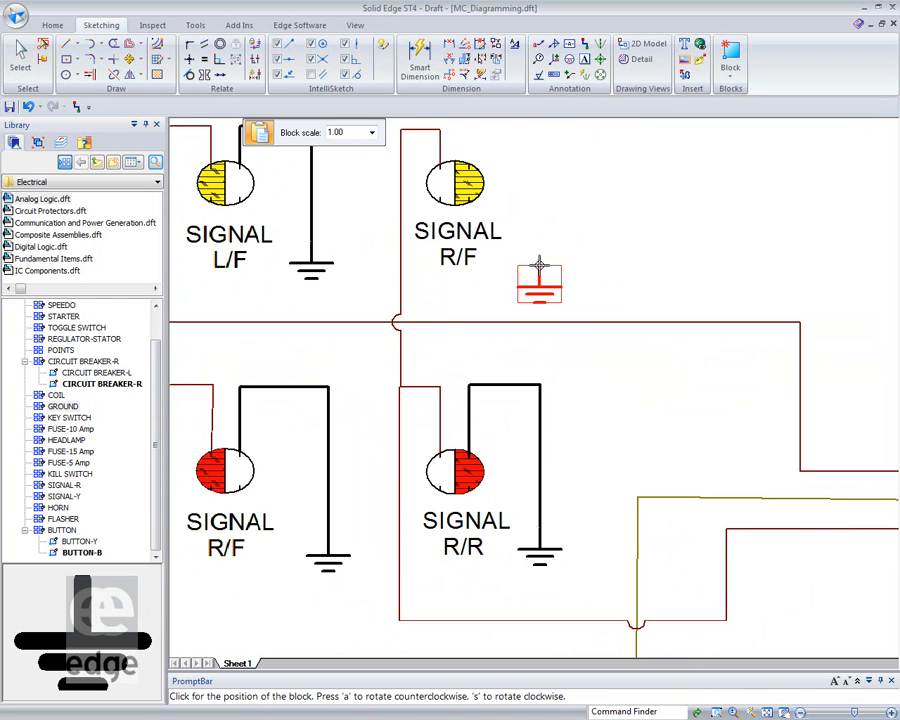
left_click(313, 247)
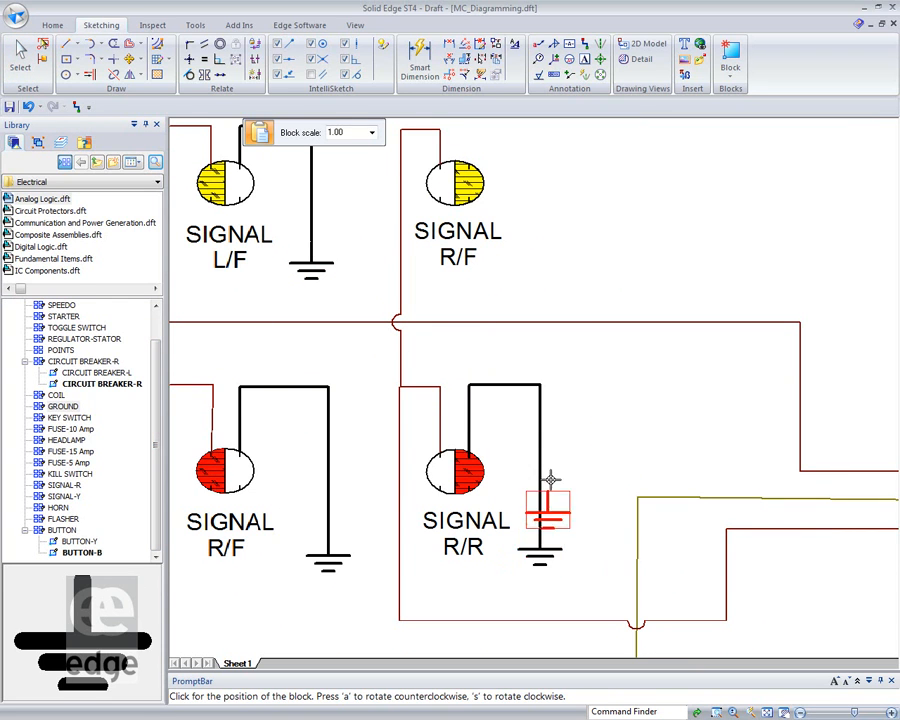
left_click(540, 243)
key("Escape")
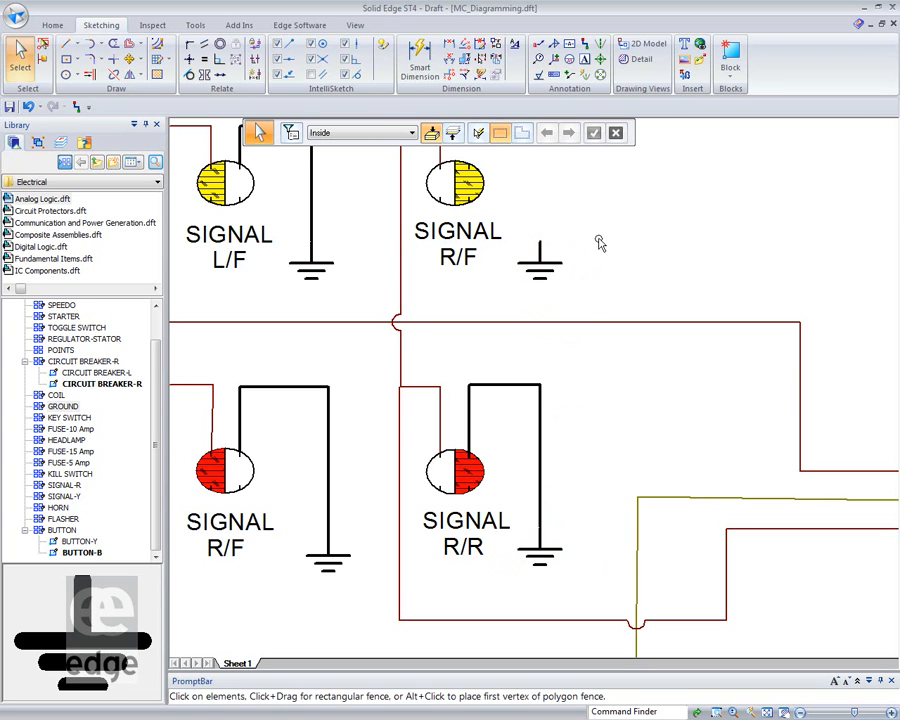
Draw a black 1.40 mm Step connector from the new ground symbol's upper end to a free point above the yellow SIGNAL R/F lamp
mouse_move(759, 235)
middle_mouse_down()
mouse_move(713, 295)
mouse_move(724, 308)
middle_mouse_up()
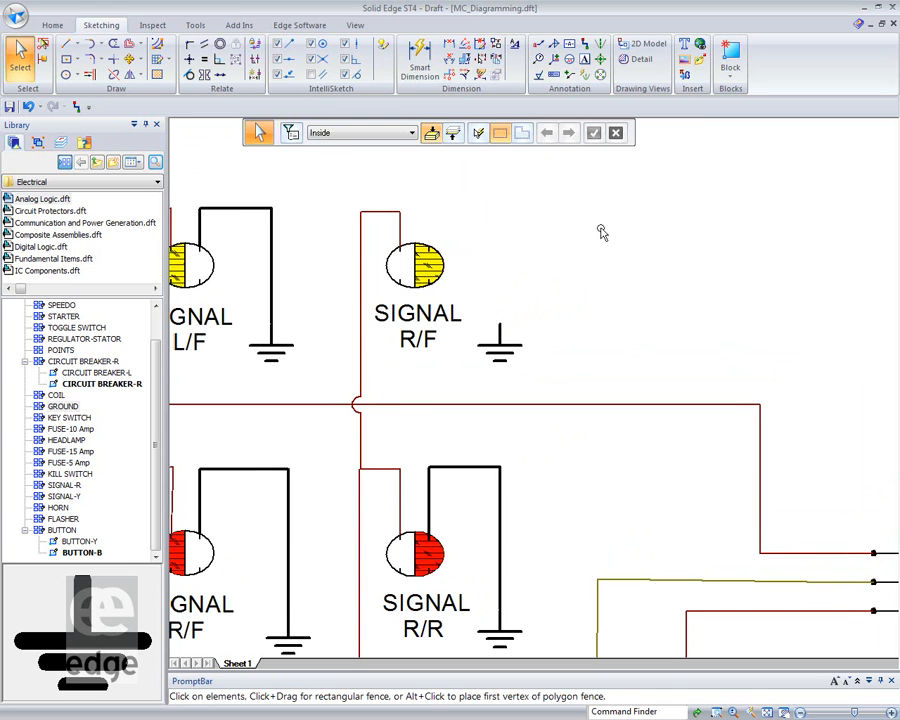
right_click_drag(601, 227, 600, 185)
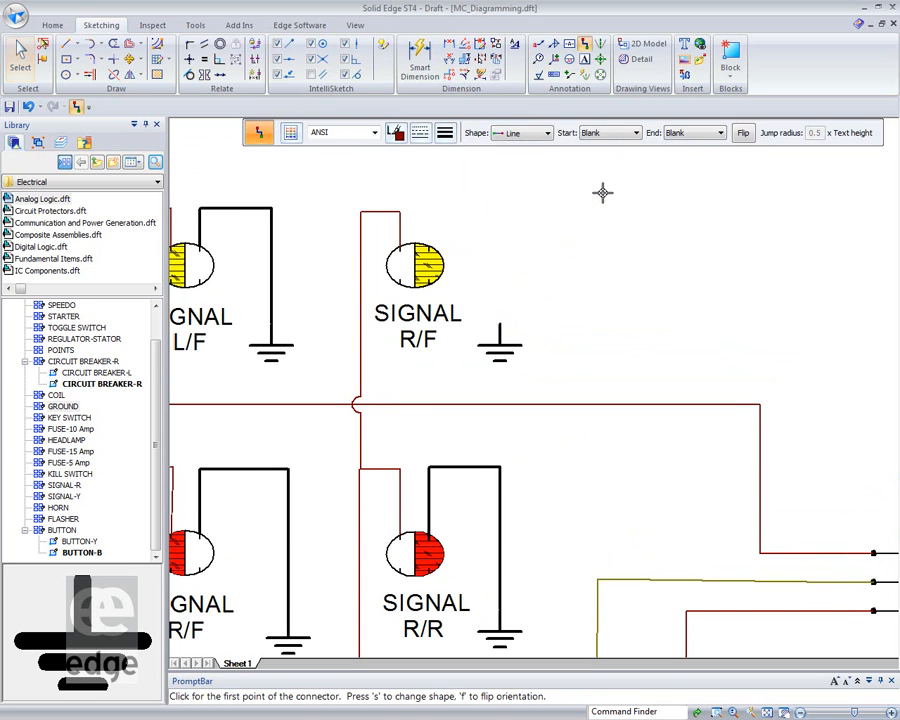
left_click(546, 133)
left_click(515, 181)
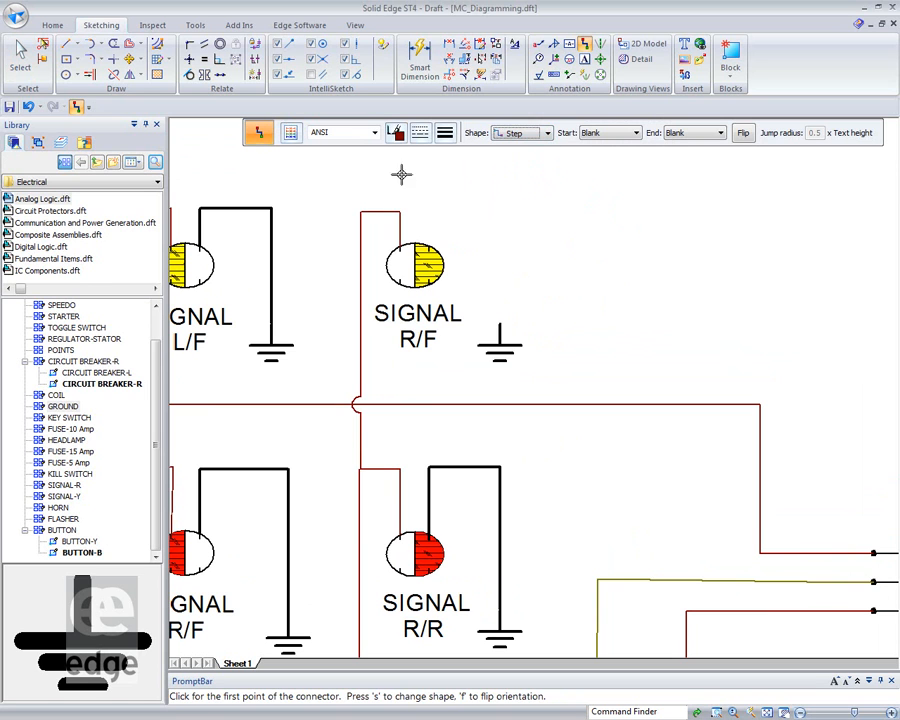
left_click(395, 135)
left_click(422, 181)
left_click(445, 132)
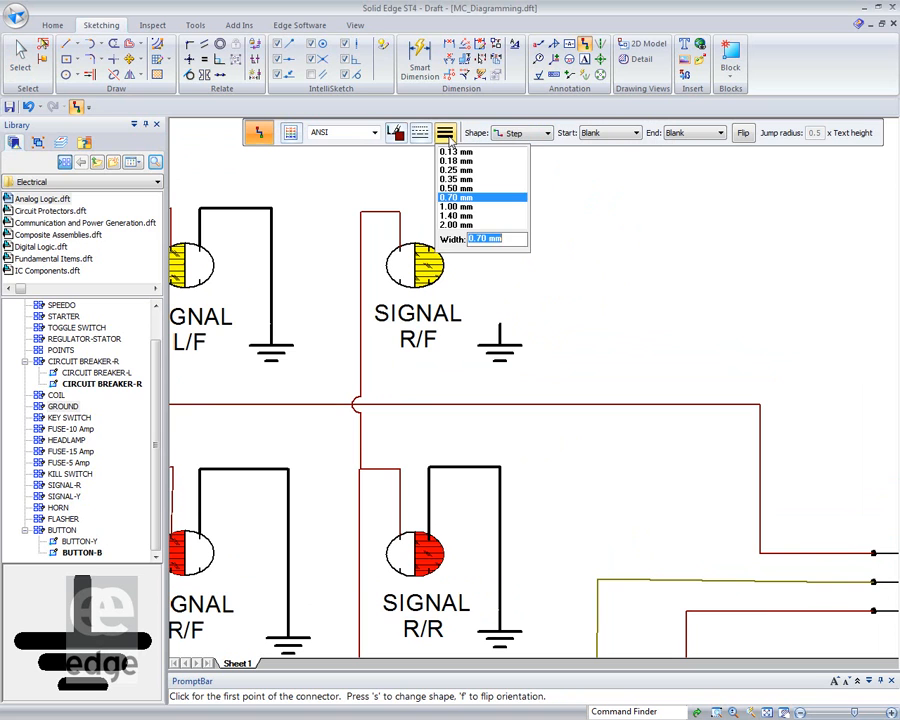
left_click(458, 215)
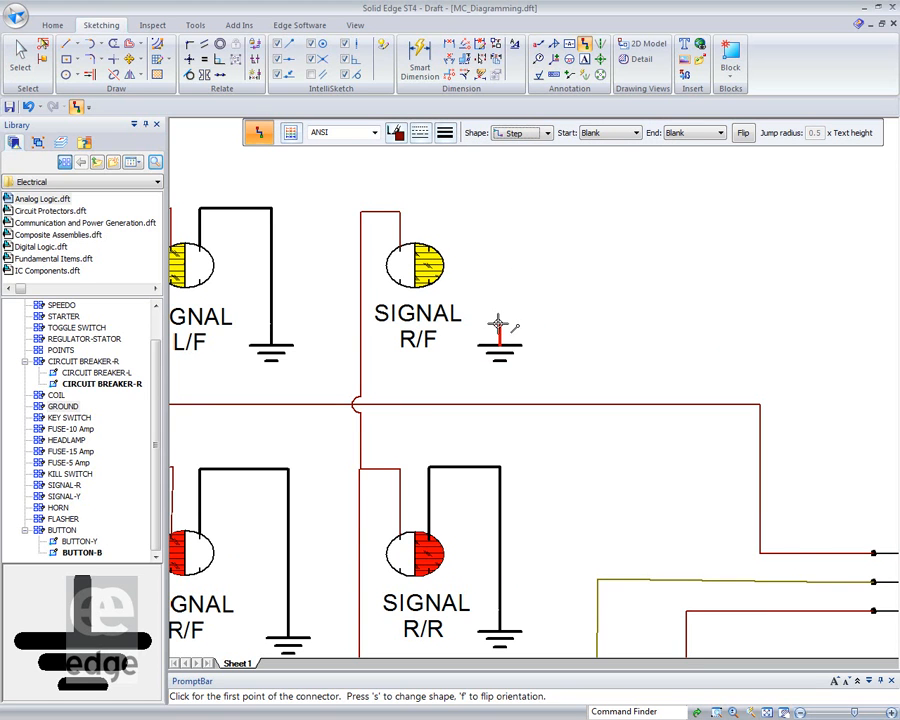
left_click(499, 324)
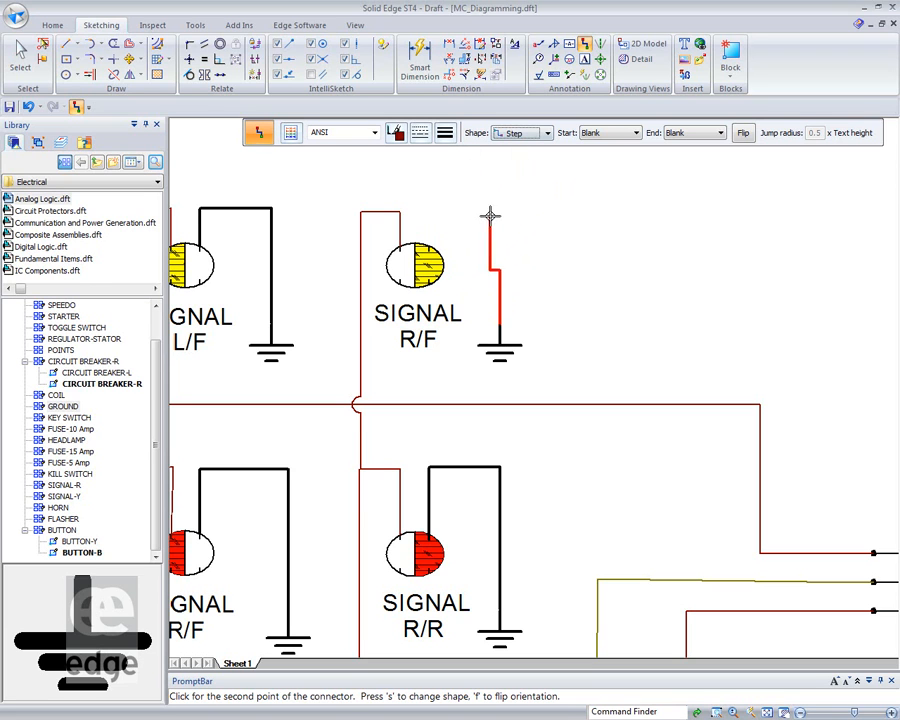
left_click(437, 153)
right_click(537, 161)
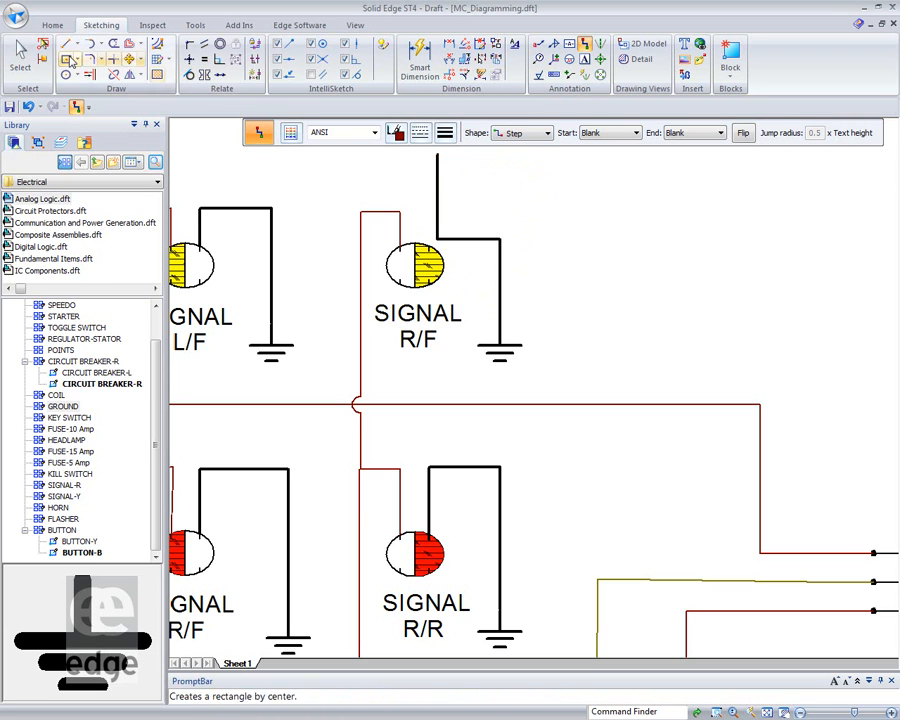
Attach the black connector's free end to the yellow SIGNAL R/F lamp's upper terminal and raise its horizontal segment above the lamp
left_click(20, 55)
left_click(446, 171)
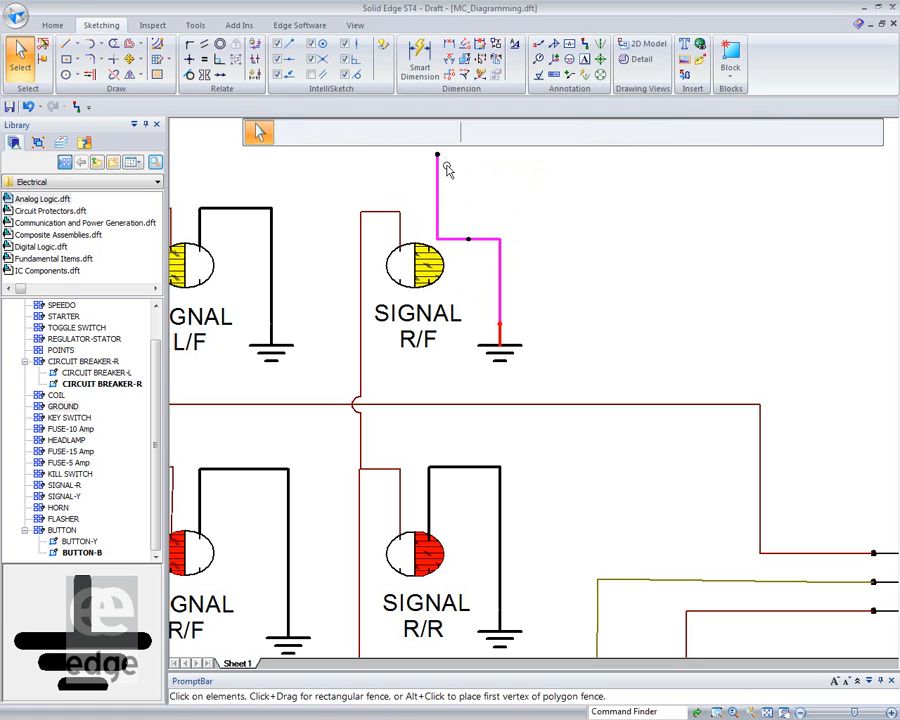
mouse_move(468, 238)
left_mouse_down()
mouse_move(466, 203)
mouse_move(468, 217)
left_mouse_up()
left_click_drag(437, 154, 429, 246)
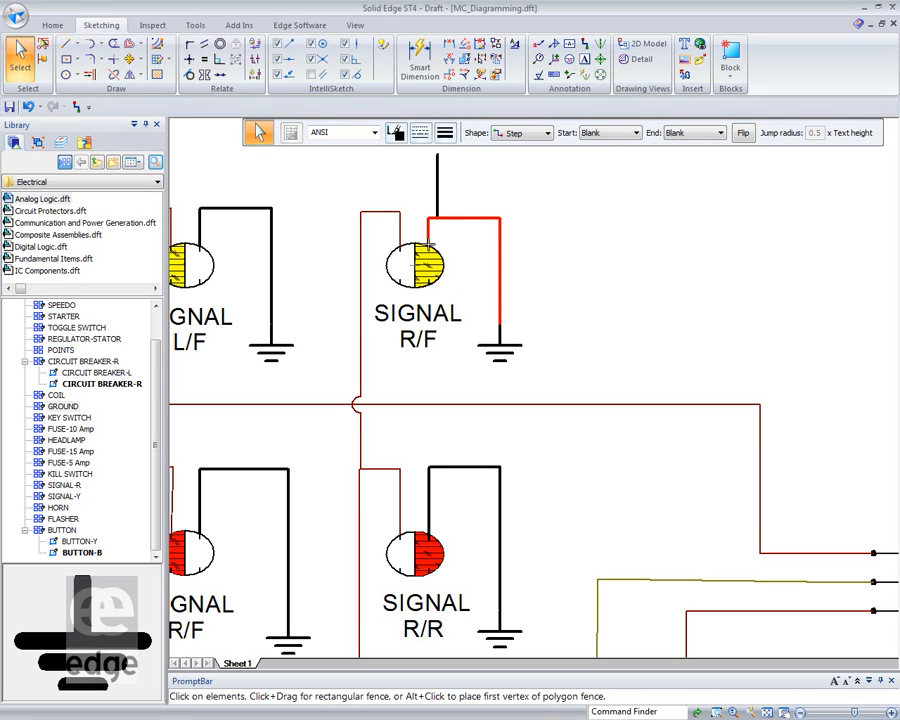
left_click(598, 238)
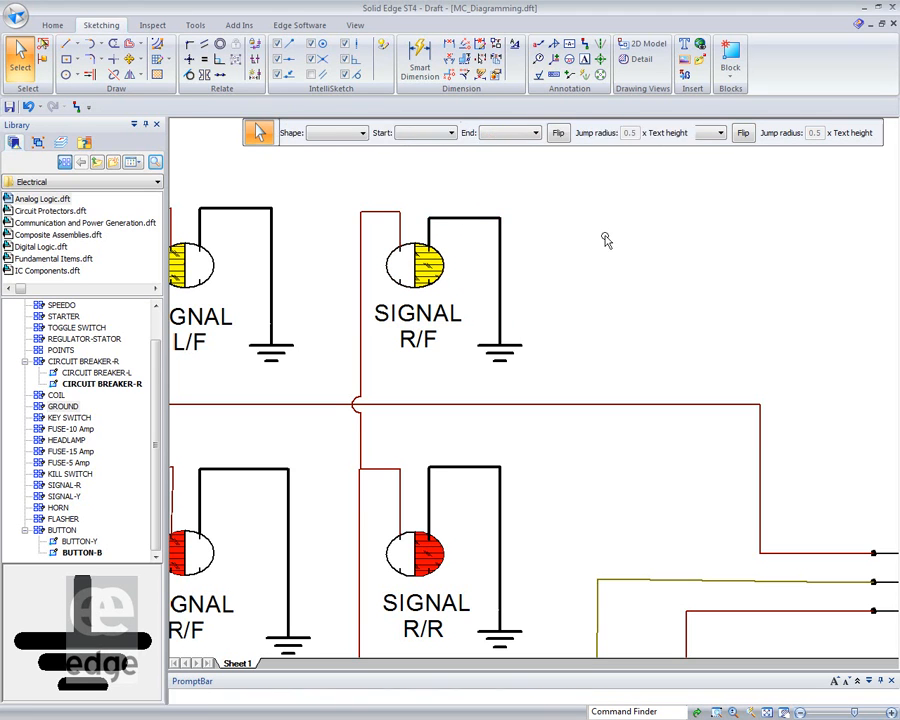
left_click(466, 217)
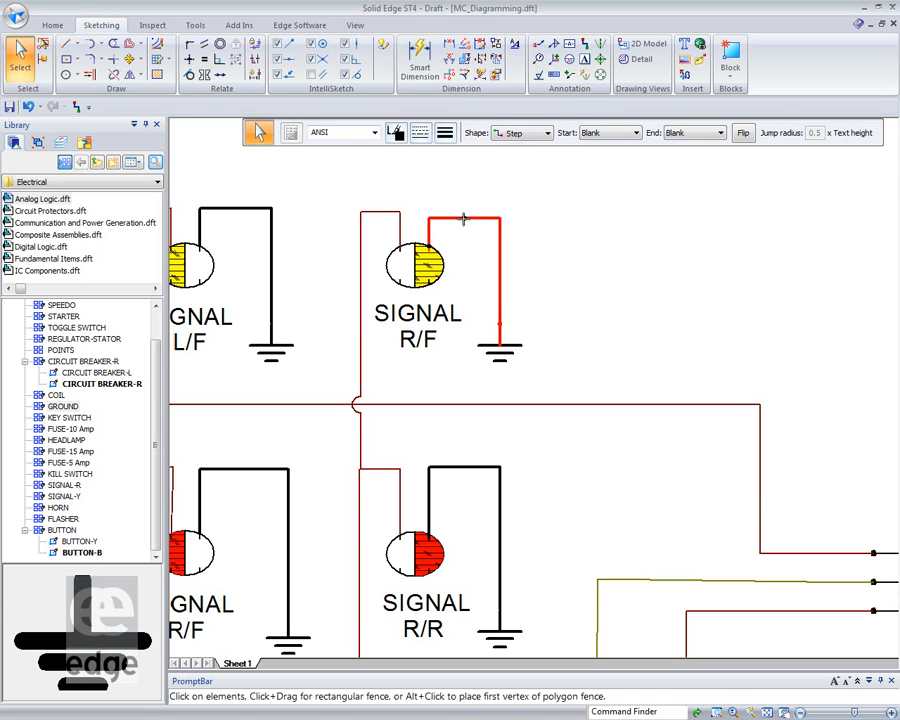
left_click_drag(463, 218, 463, 213)
left_click(640, 250)
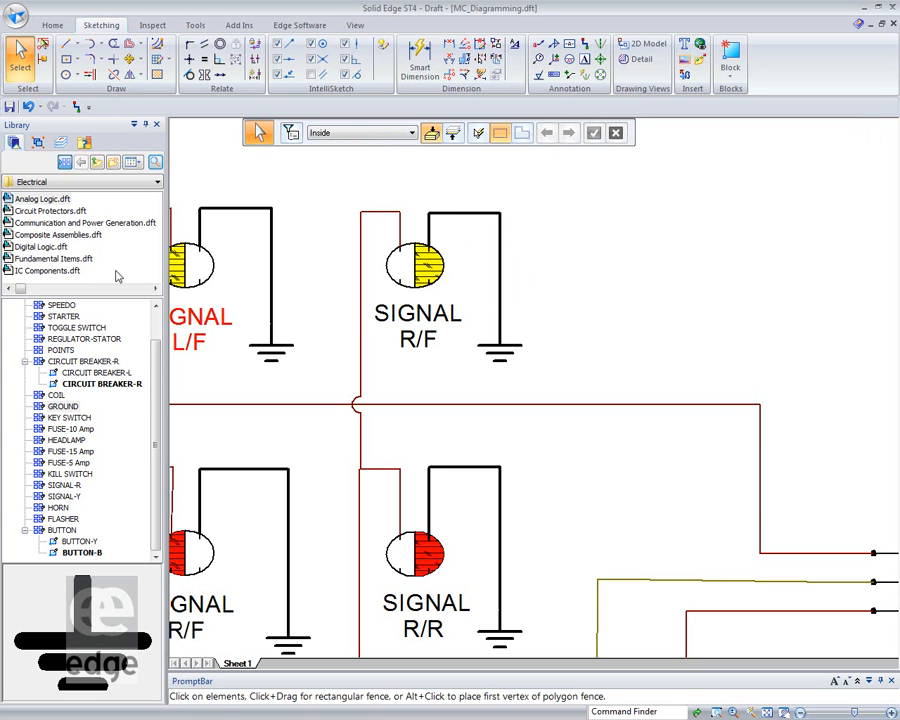
Create a block named Brake Switch from the loose switch drawing below the brake light, with its origin at the upper terminal
mouse_move(702, 296)
middle_mouse_down()
mouse_move(808, 253)
mouse_move(787, 281)
middle_mouse_up()
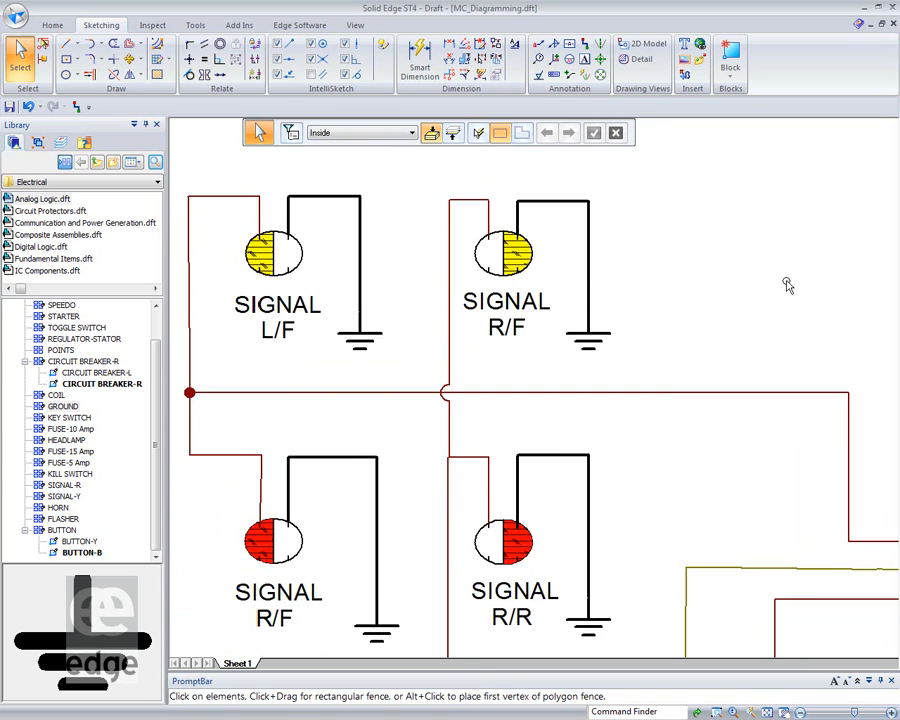
scroll(787, 281, "down", 2)
scroll(716, 285, "down", 2)
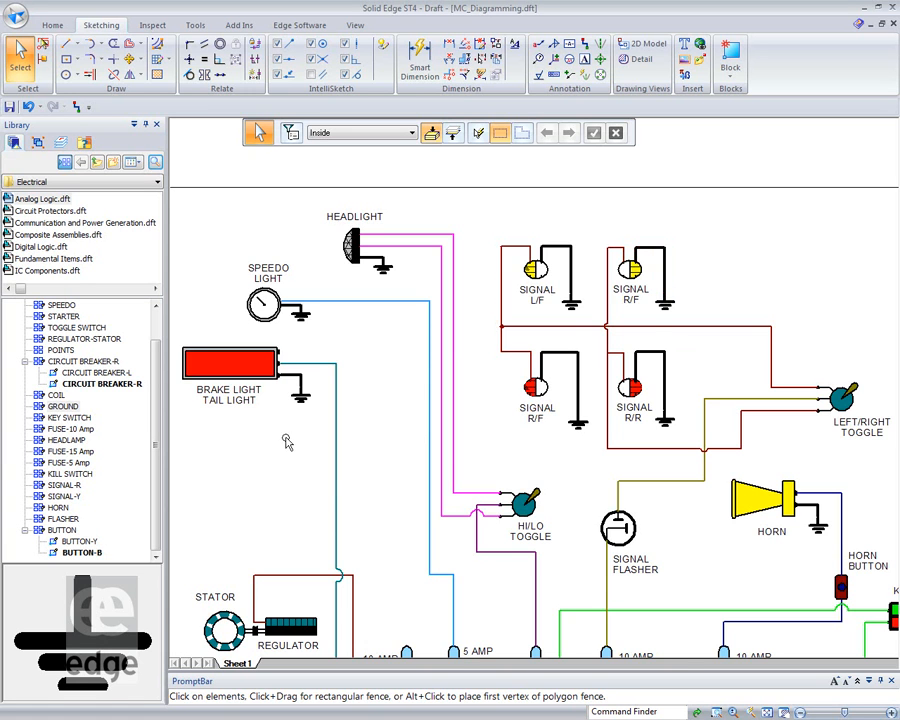
middle_click_drag(289, 483, 371, 371)
mouse_move(254, 455)
middle_mouse_down()
mouse_move(372, 377)
mouse_move(358, 400)
middle_mouse_up()
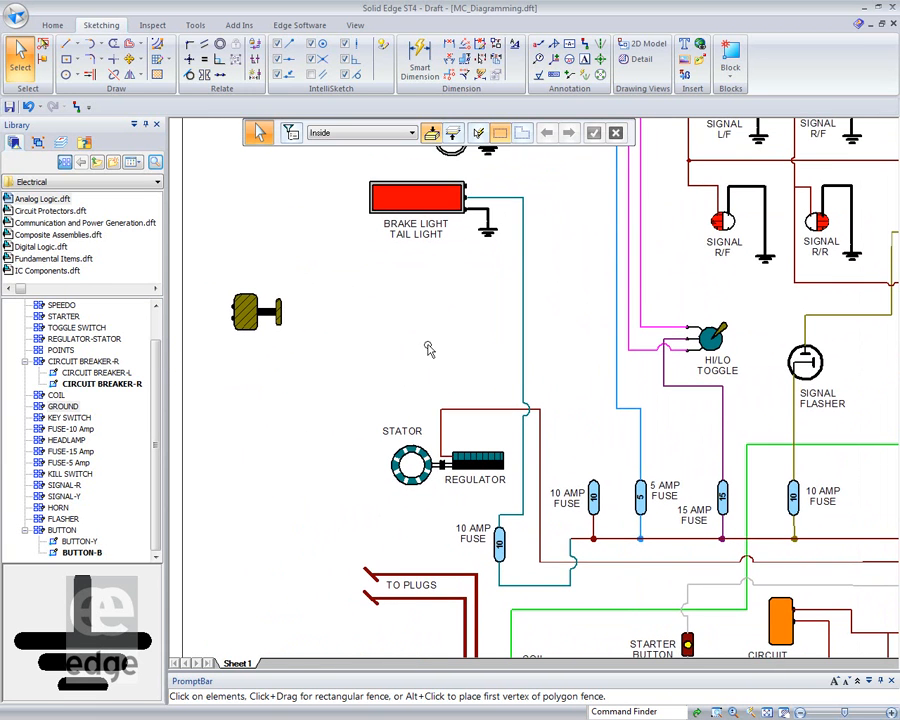
middle_click_drag(382, 334, 413, 362)
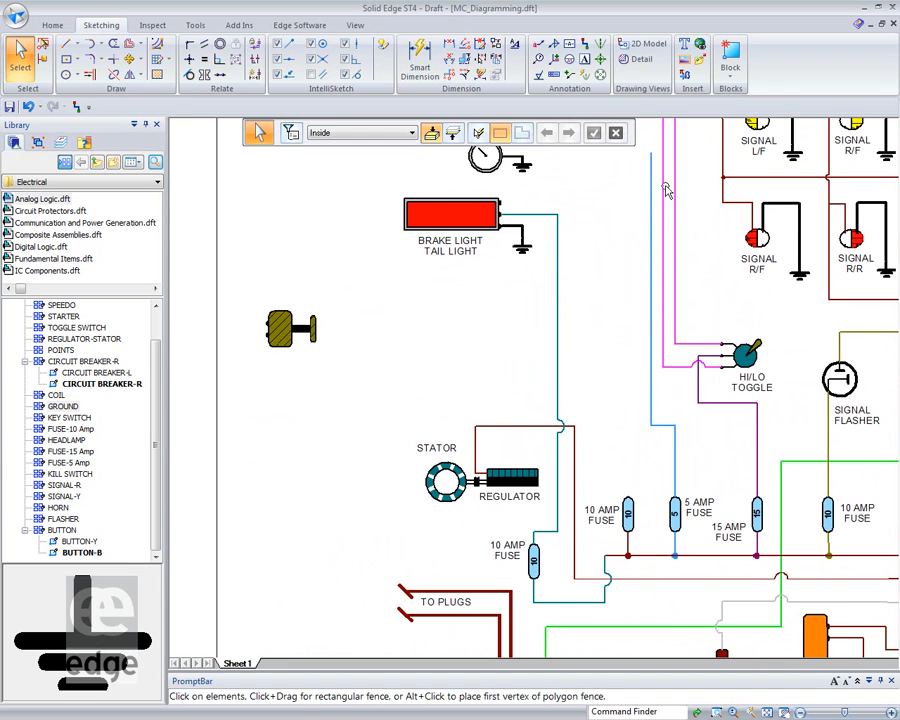
left_click(730, 72)
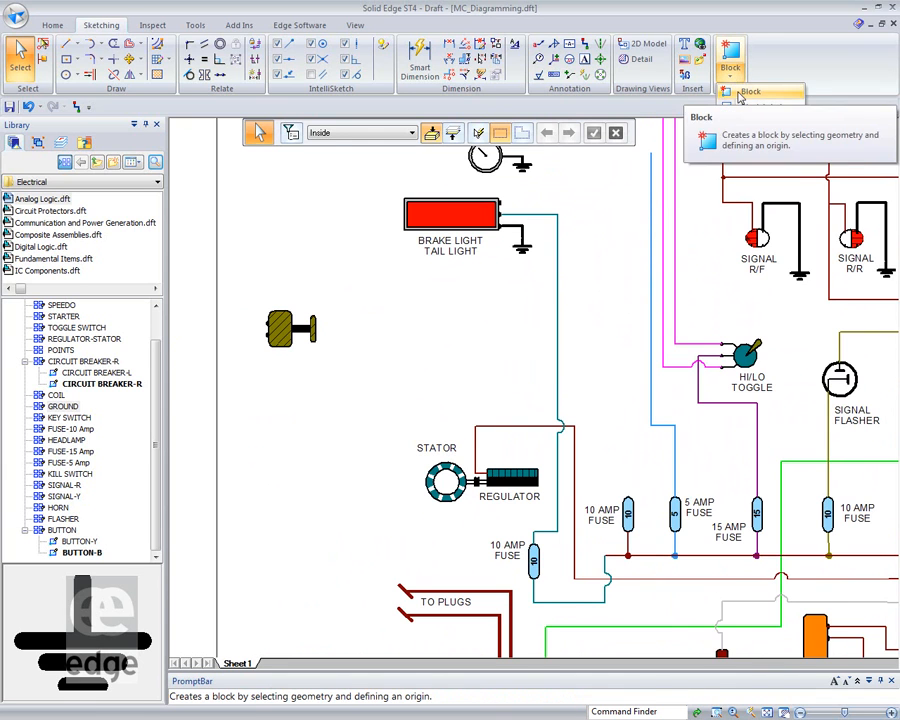
left_click(740, 91)
left_click_drag(244, 286, 362, 376)
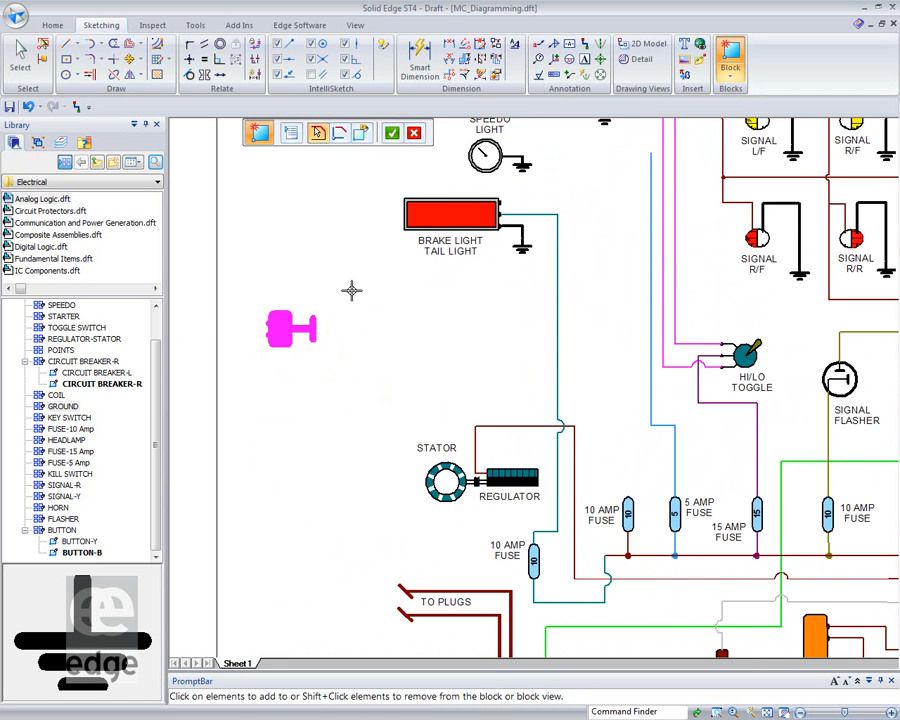
left_click(391, 132)
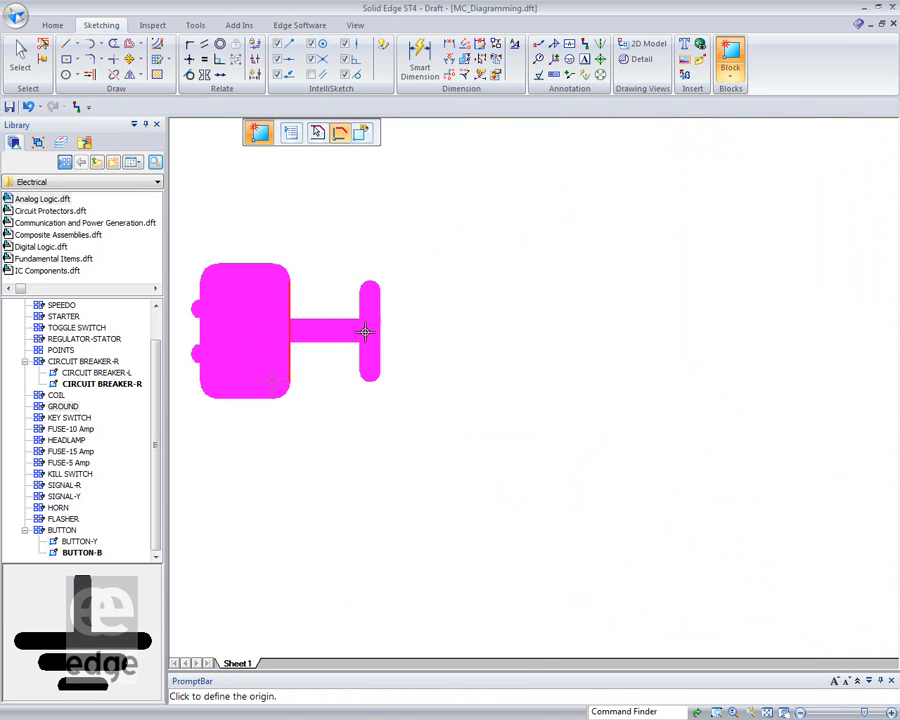
middle_click_drag(366, 332, 458, 347)
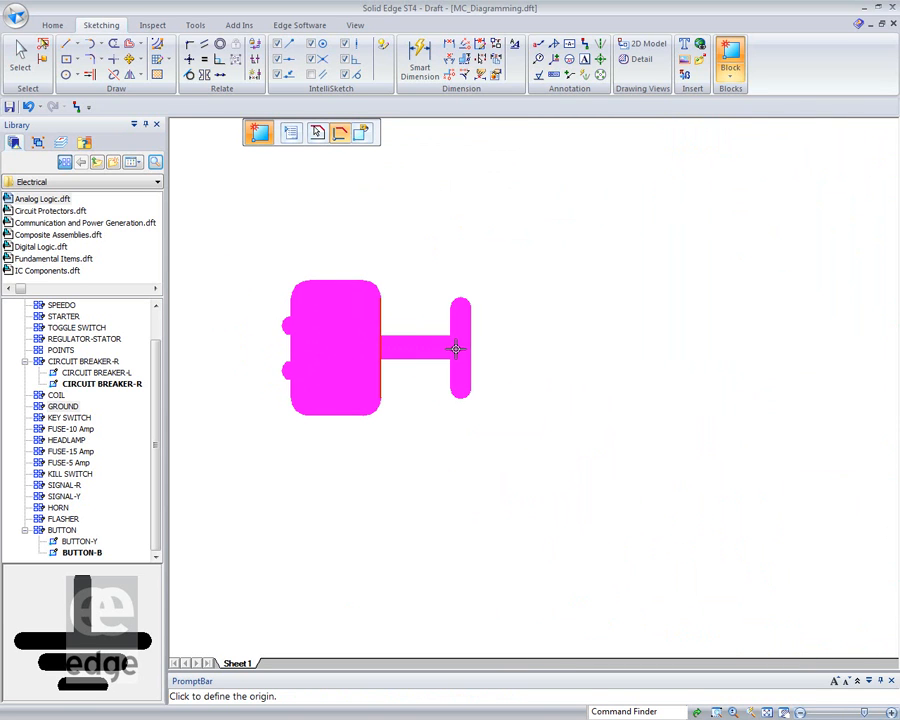
left_click(284, 325)
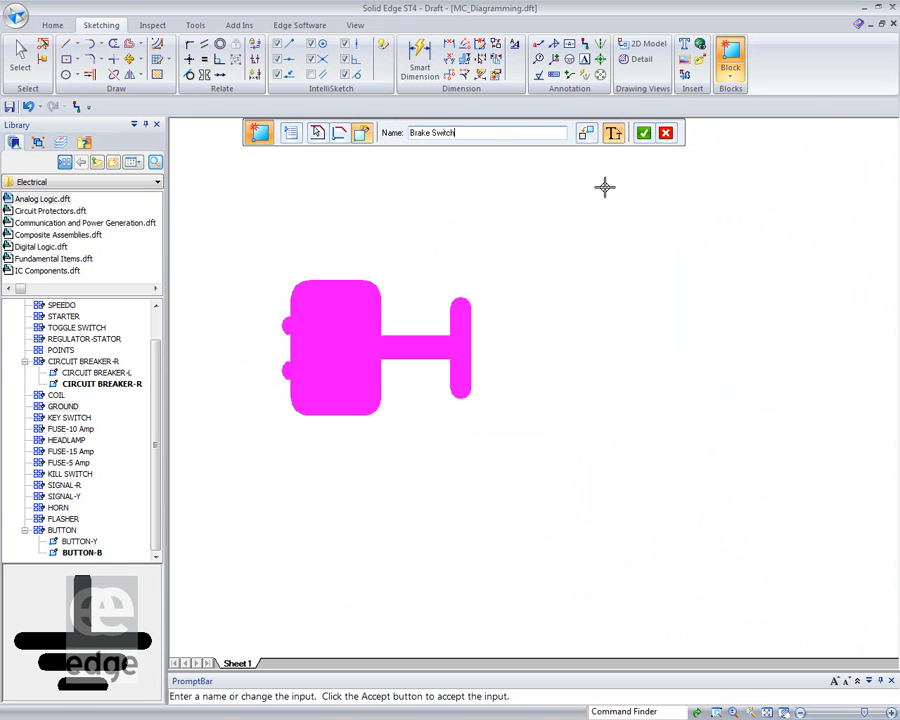
left_click(643, 133)
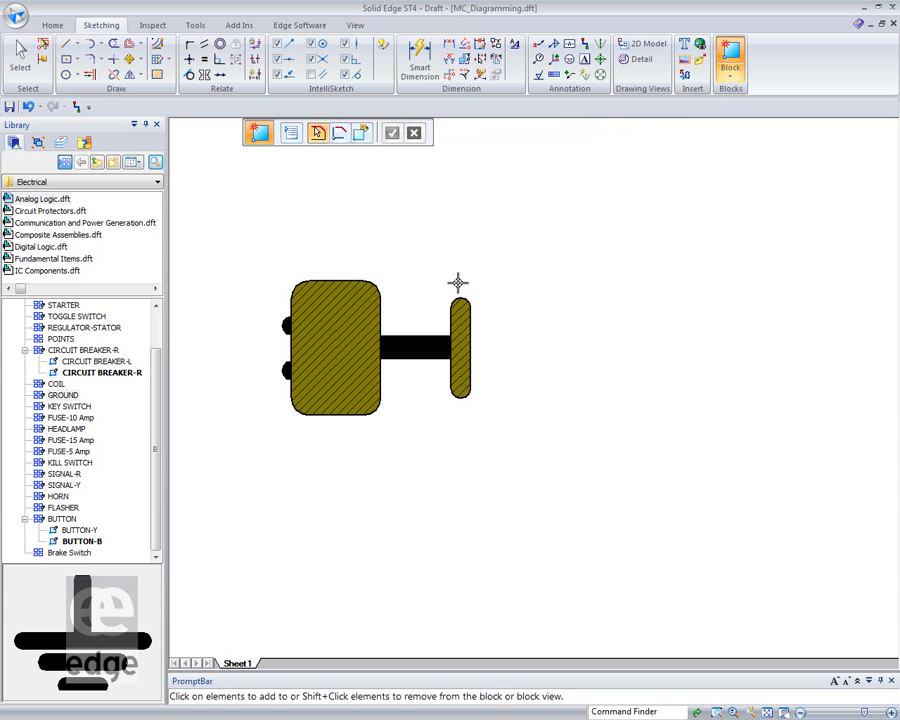
Move the brake switch's plunger head in toward the body and trim the rod lines protruding past it
left_click(24, 58)
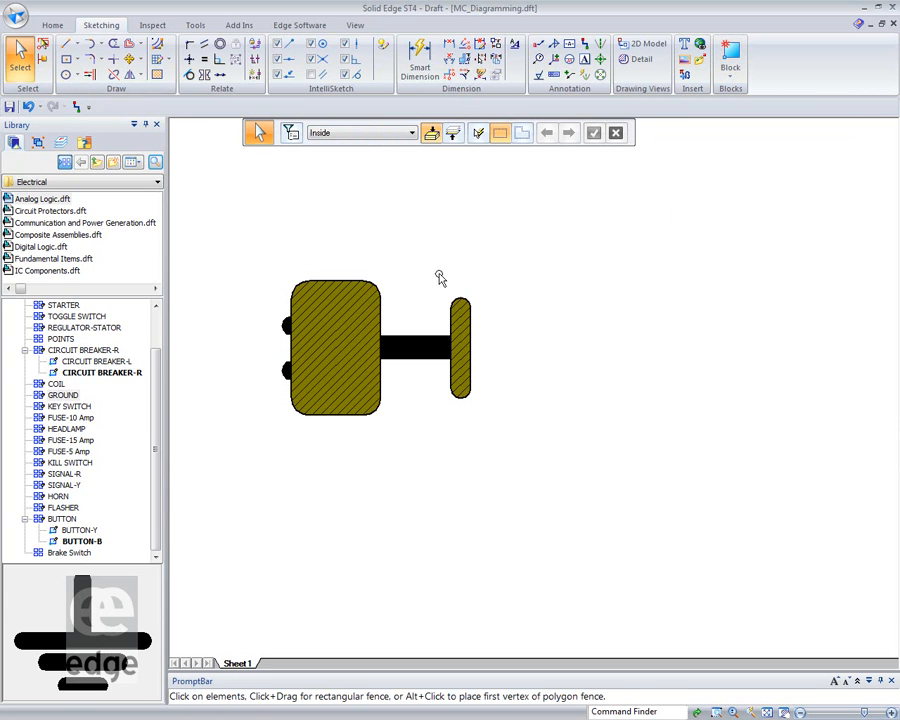
left_click_drag(416, 268, 524, 446)
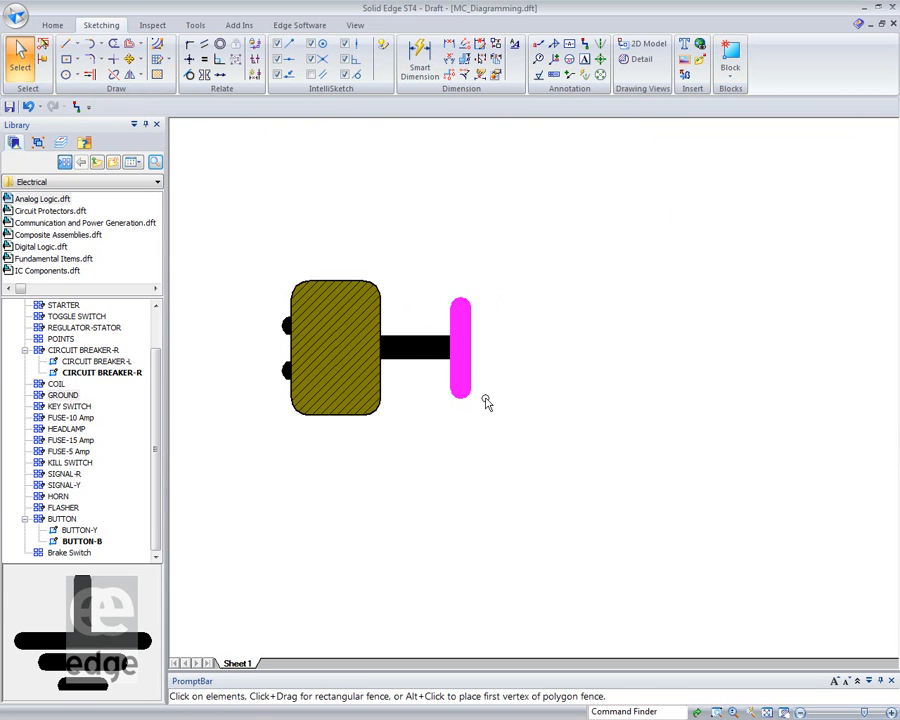
left_click_drag(467, 402, 422, 398)
left_click(456, 230)
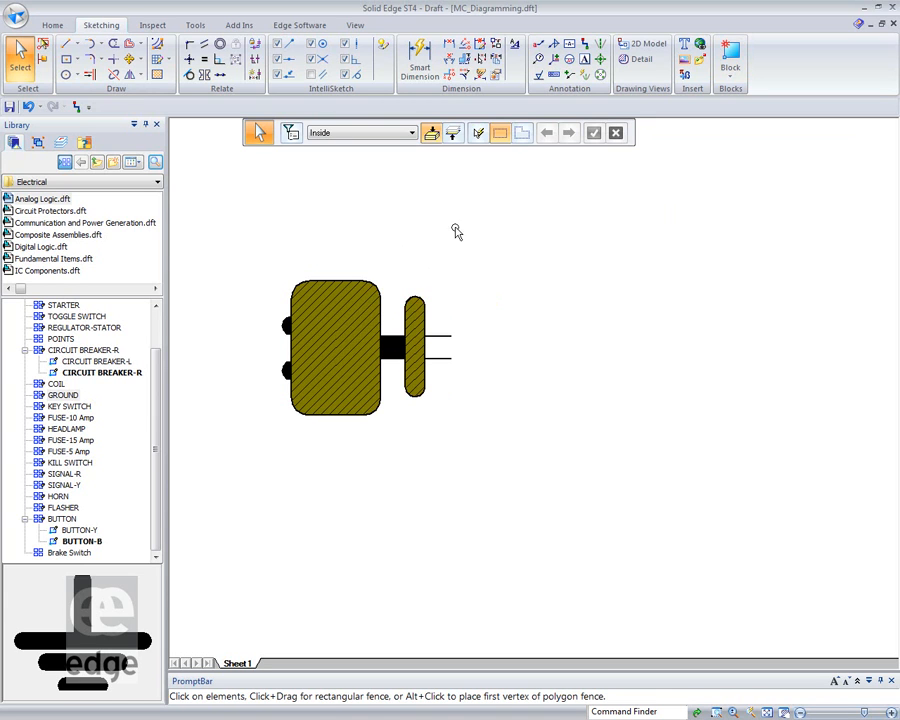
left_click(113, 44)
mouse_move(455, 299)
left_mouse_down()
mouse_move(442, 331)
mouse_move(450, 396)
left_mouse_up()
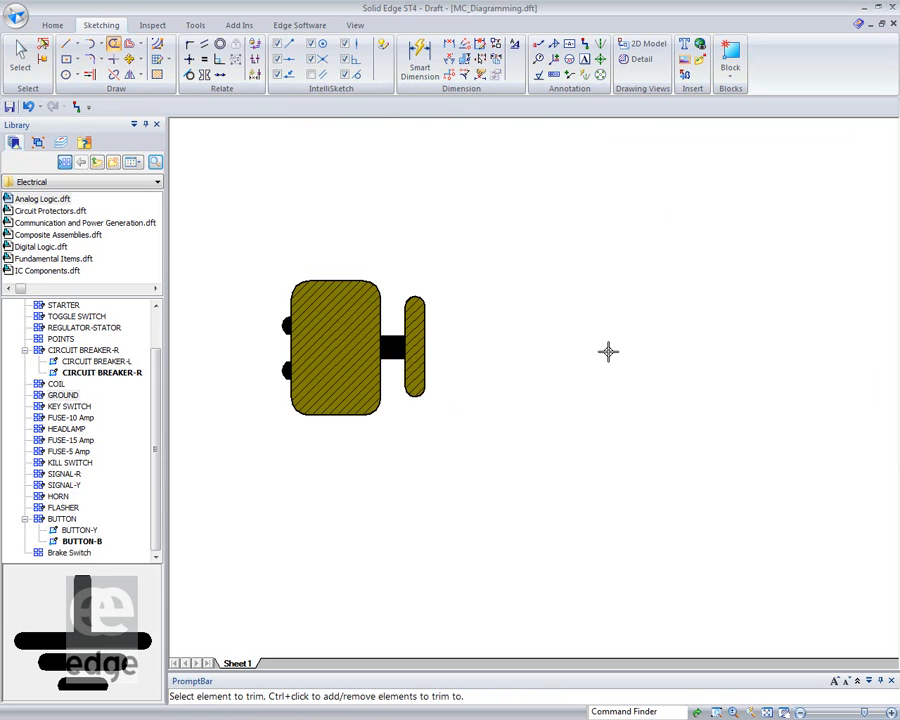
Add a block view named Closed to the Brake Switch block from the whole modified switch drawing, with its origin at the upper terminal
right_click(67, 553)
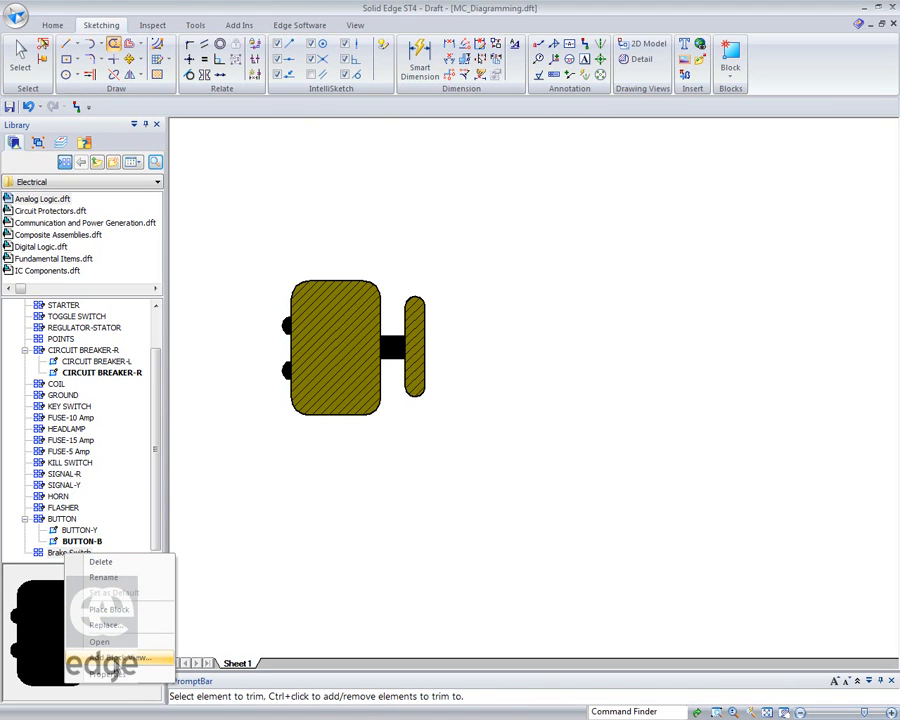
left_click(118, 658)
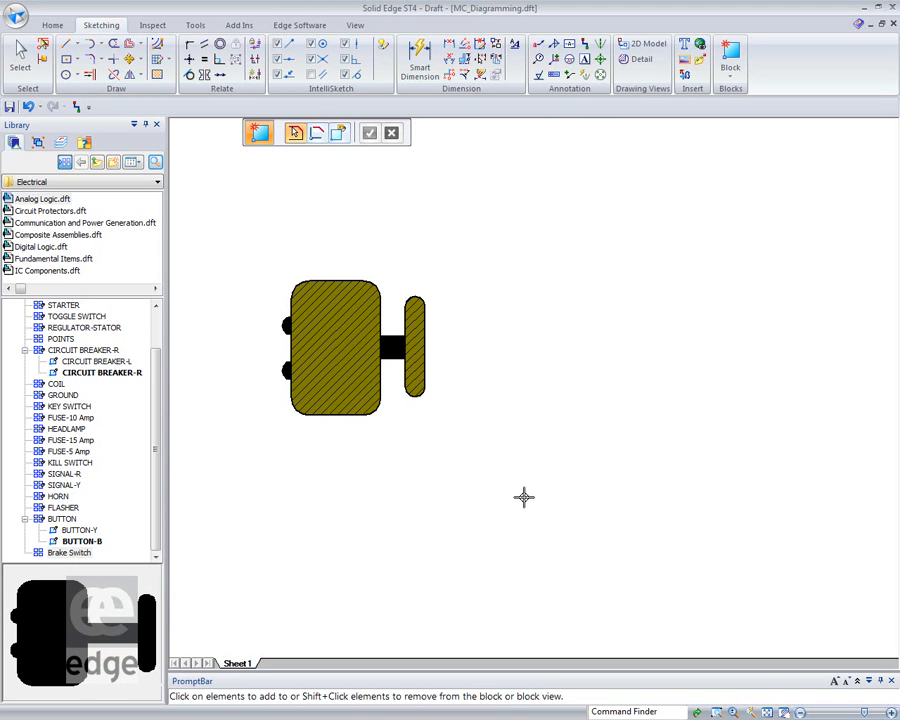
left_click_drag(235, 230, 531, 506)
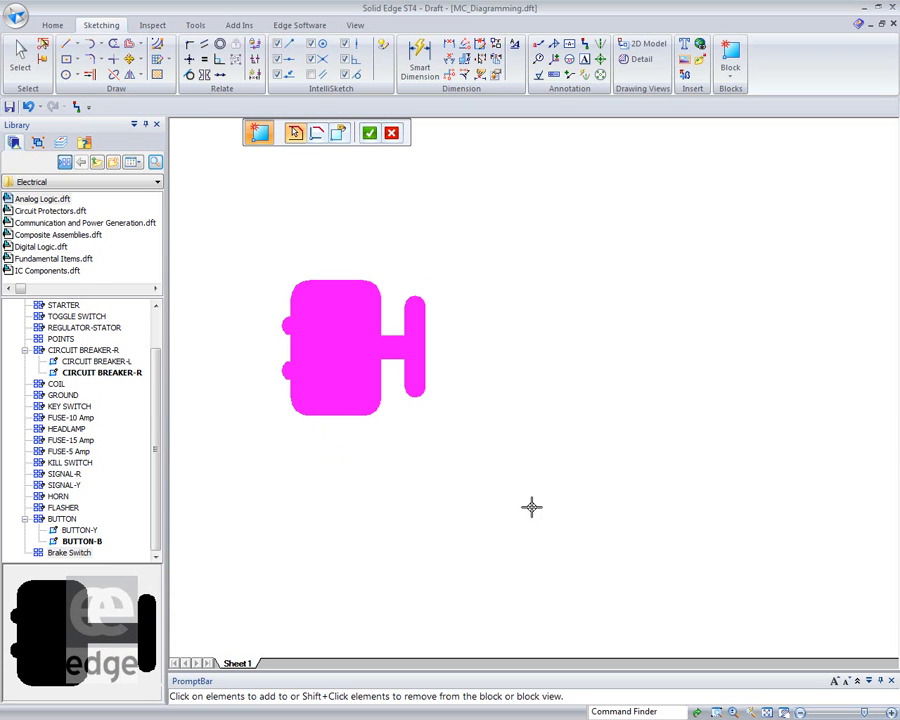
left_click(369, 132)
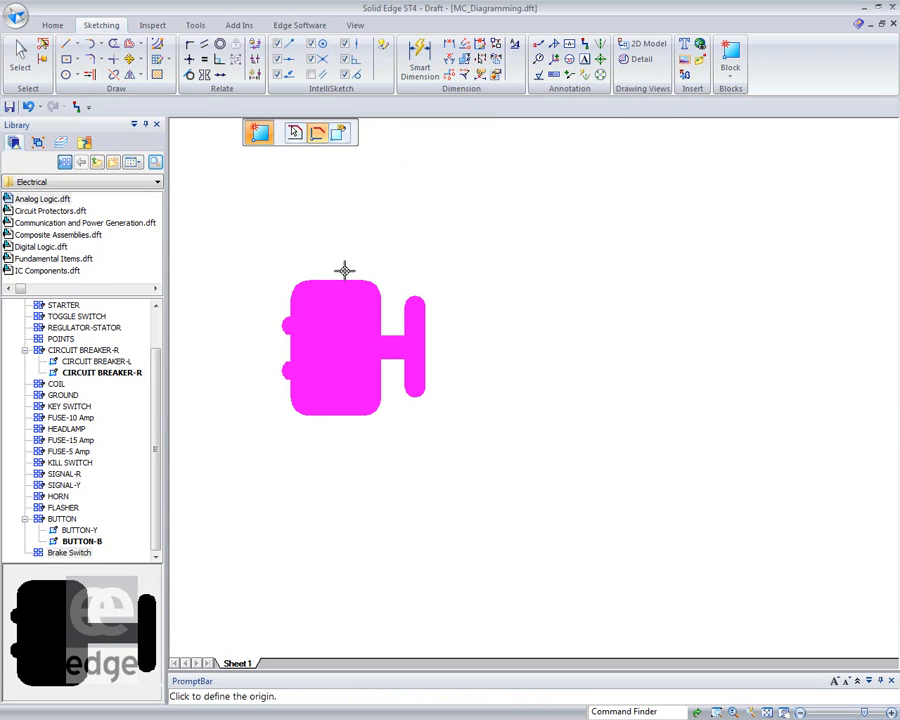
left_click(283, 328)
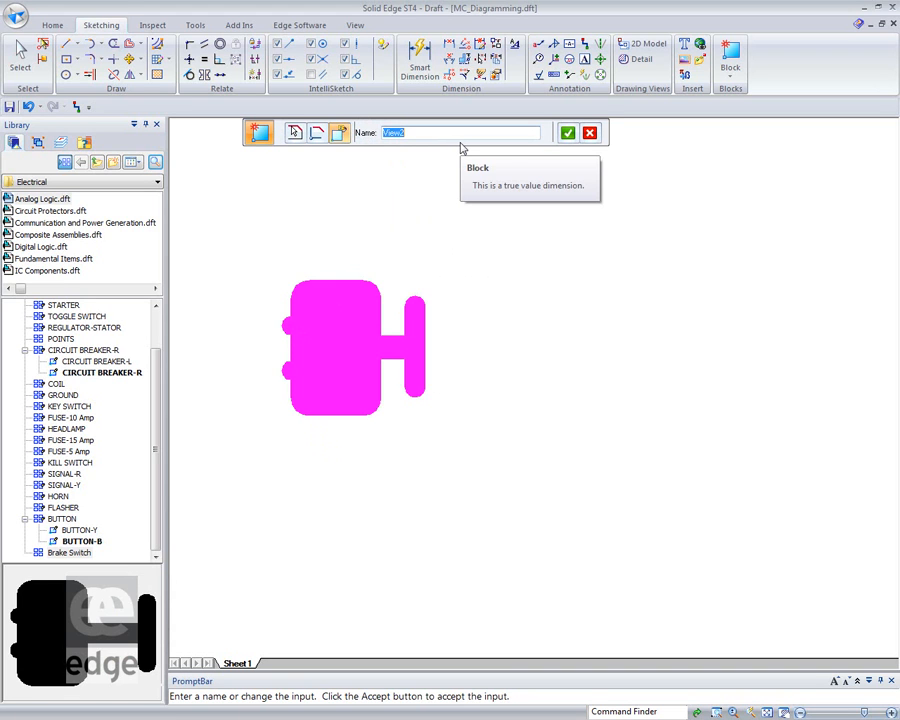
type("Closed")
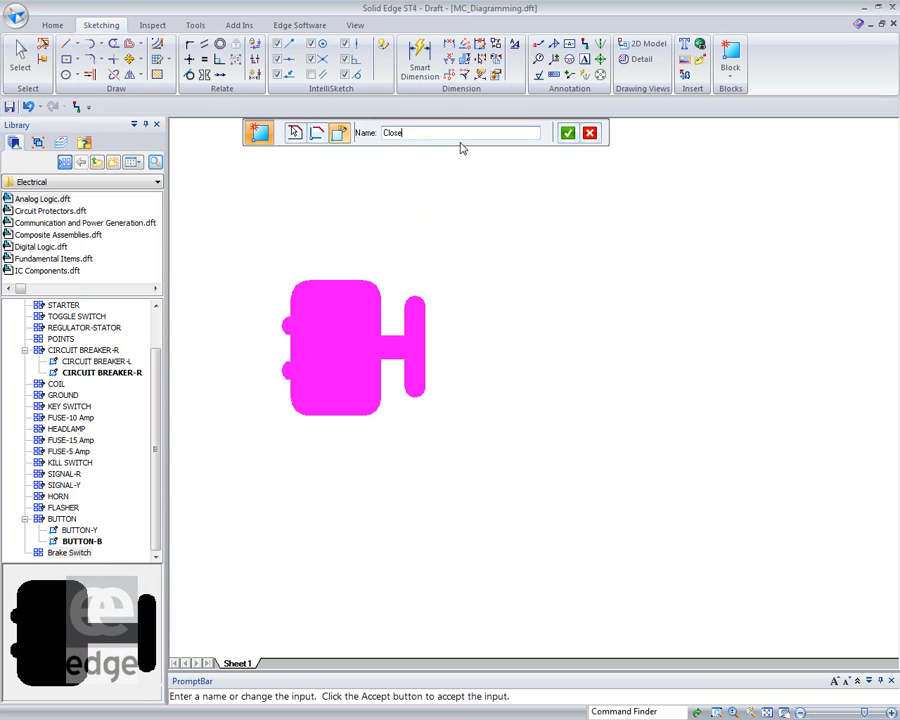
left_click(567, 134)
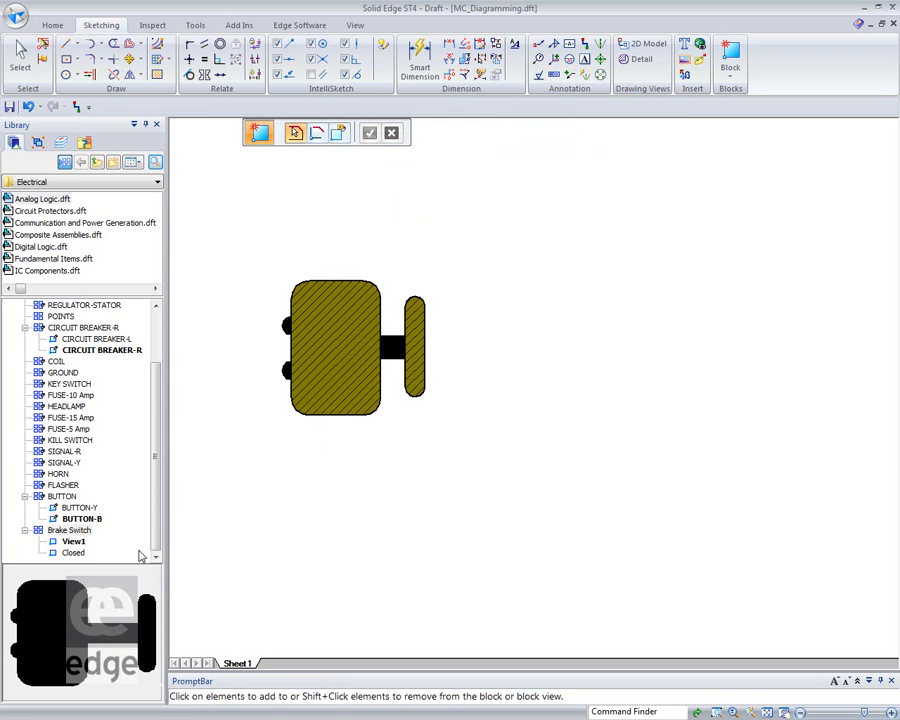
Rename the Brake Switch block's View1 as Open and fit the whole wiring diagram in the window
right_click(78, 542)
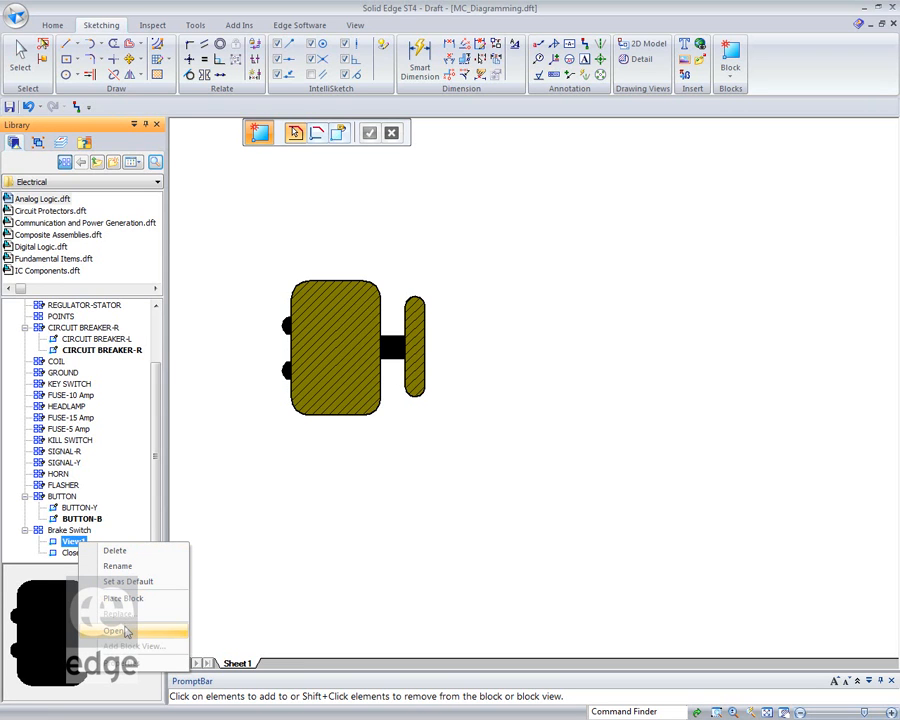
left_click(118, 566)
type("Open")
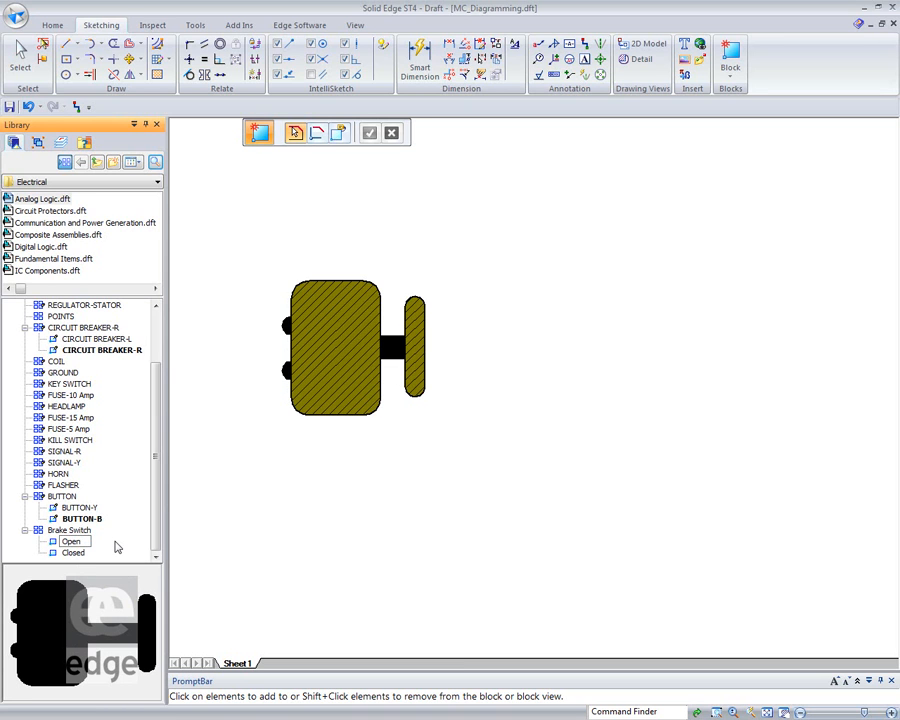
key("Return")
middle_click(297, 510)
middle_click(297, 510)
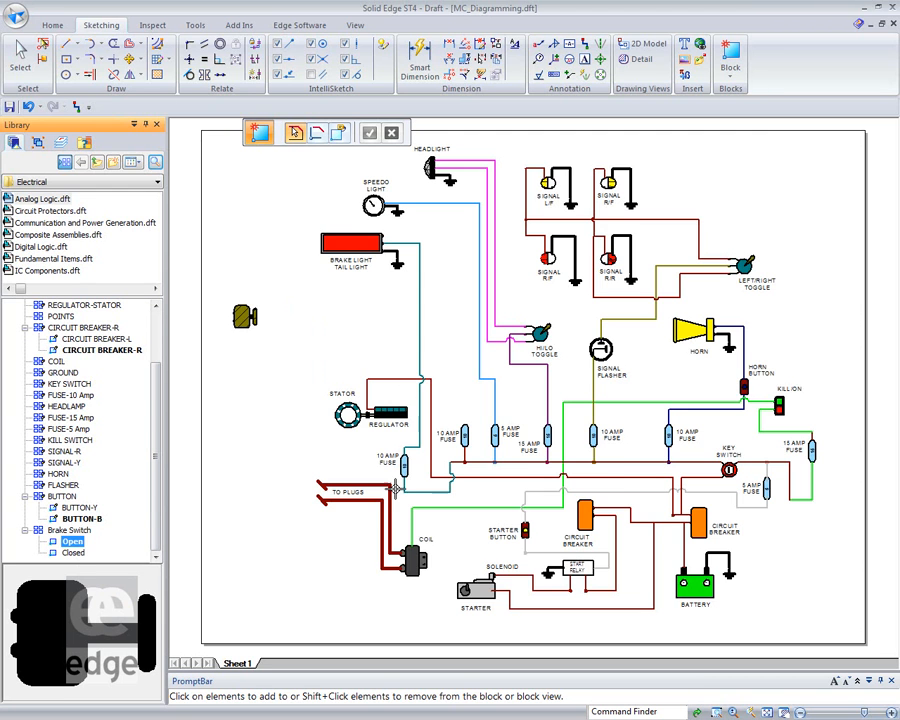
Place the Brake Switch block in its Open view below the brake light/tail light, rotated 180 degrees so its terminals face the teal wire
scroll(387, 326, "down", 1)
scroll(387, 326, "up", 2)
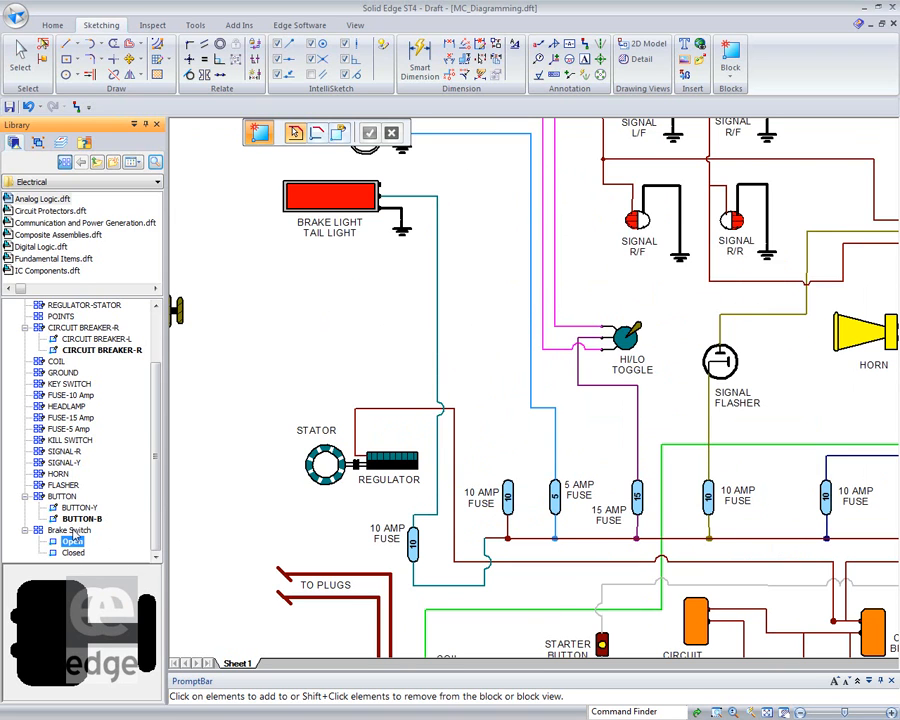
left_click(70, 531)
left_click_drag(63, 534, 484, 320)
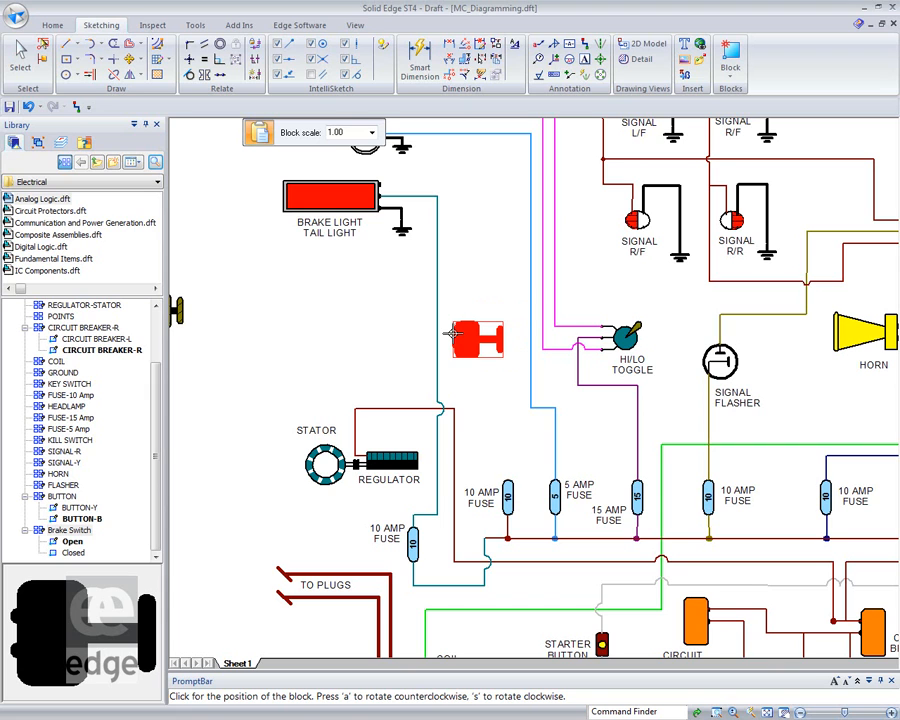
key("a")
key("a")
key("a")
key("a")
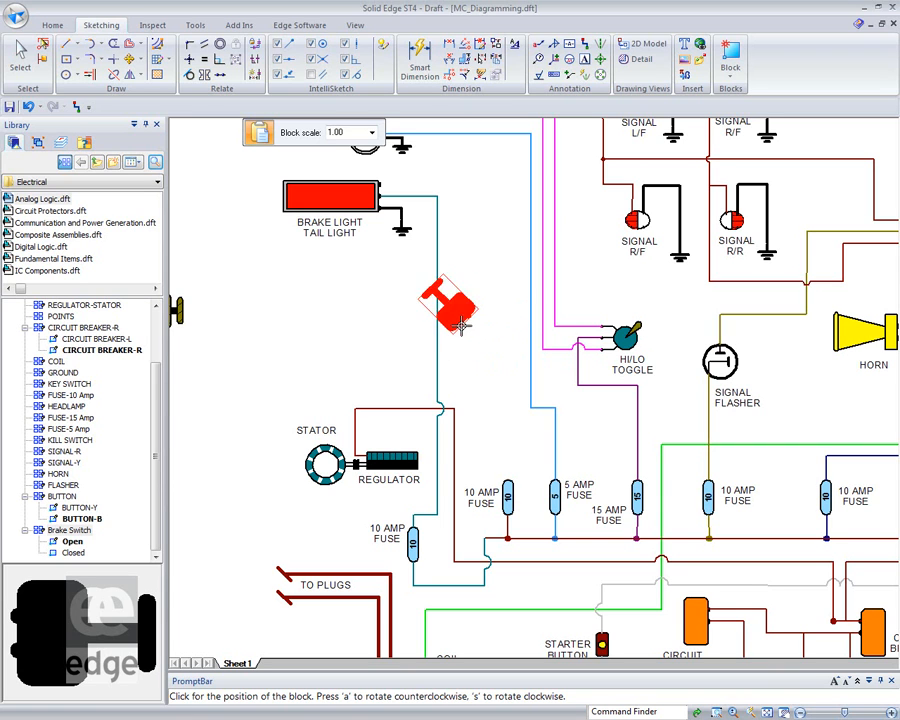
key("a")
key("a")
key("a")
key("a")
key("a")
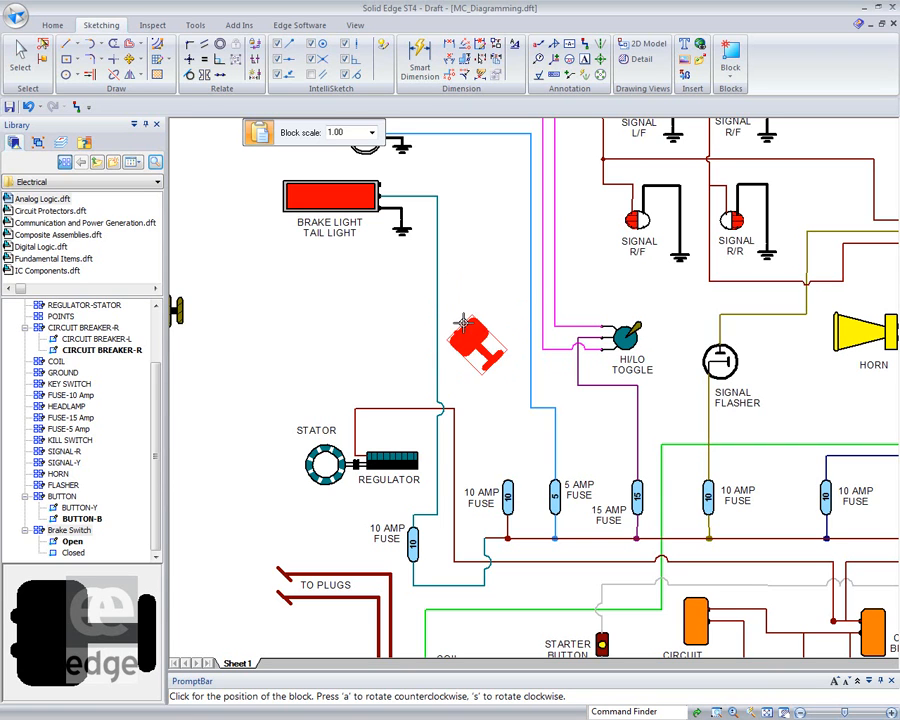
key("a")
key("a")
key("a")
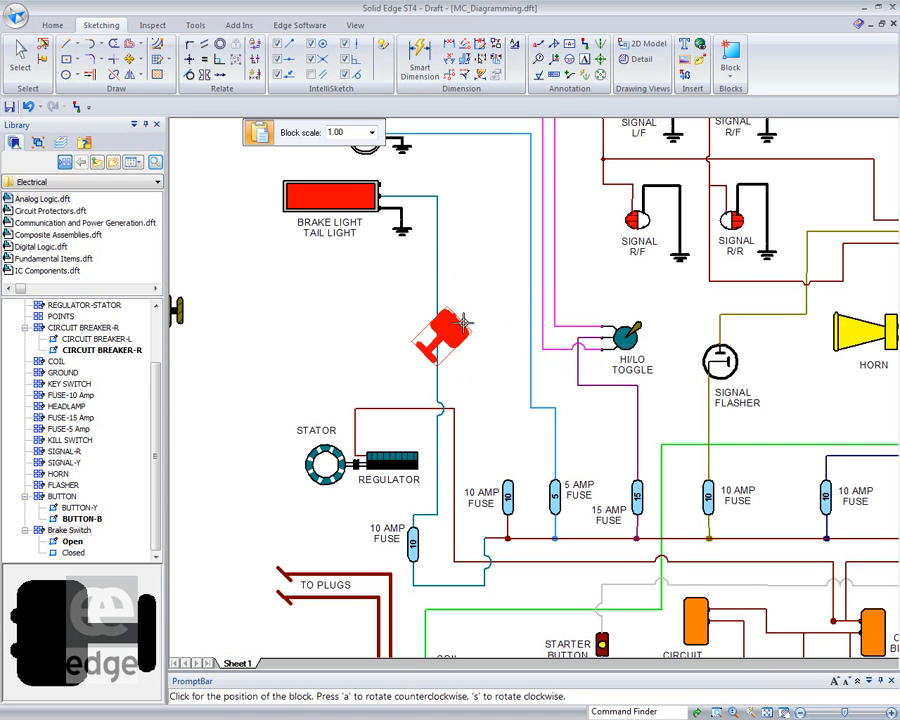
key("a")
key("a")
key("a")
key("a")
key("a")
key("a")
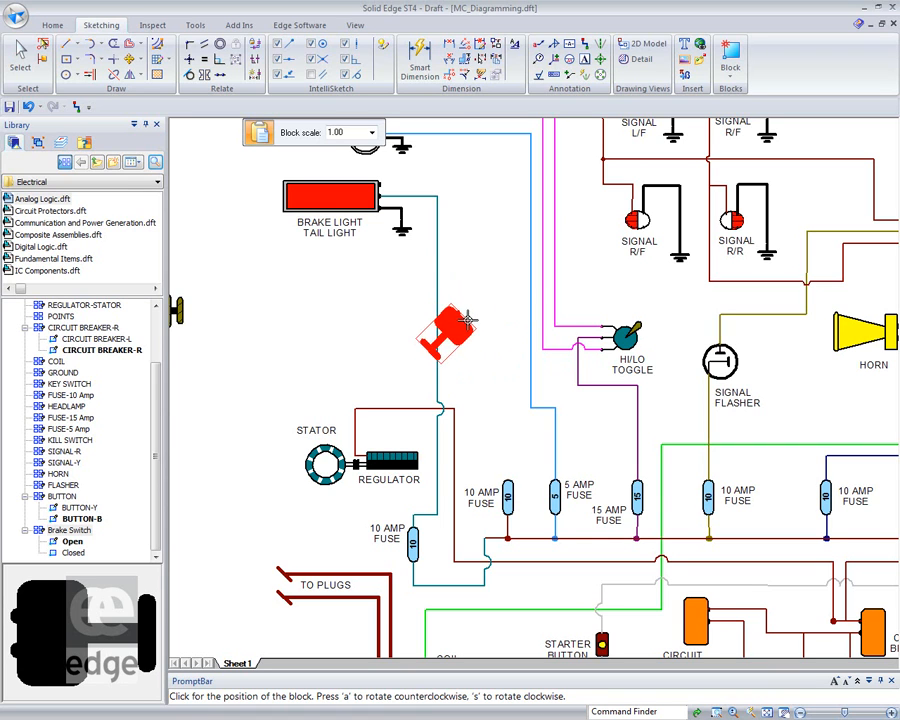
key("s")
key("s")
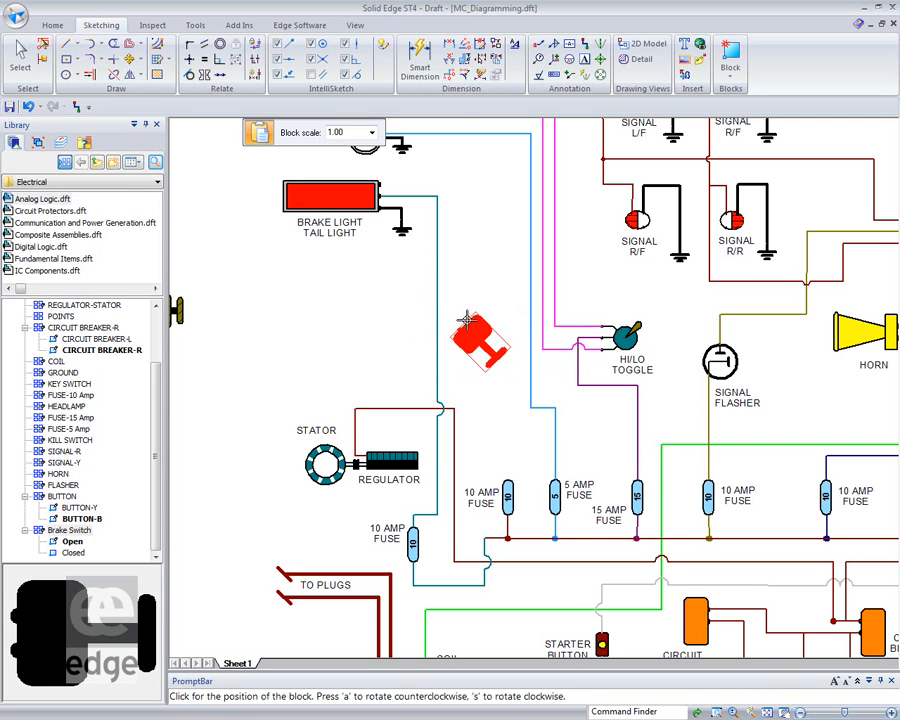
key("s")
key("s")
key("s")
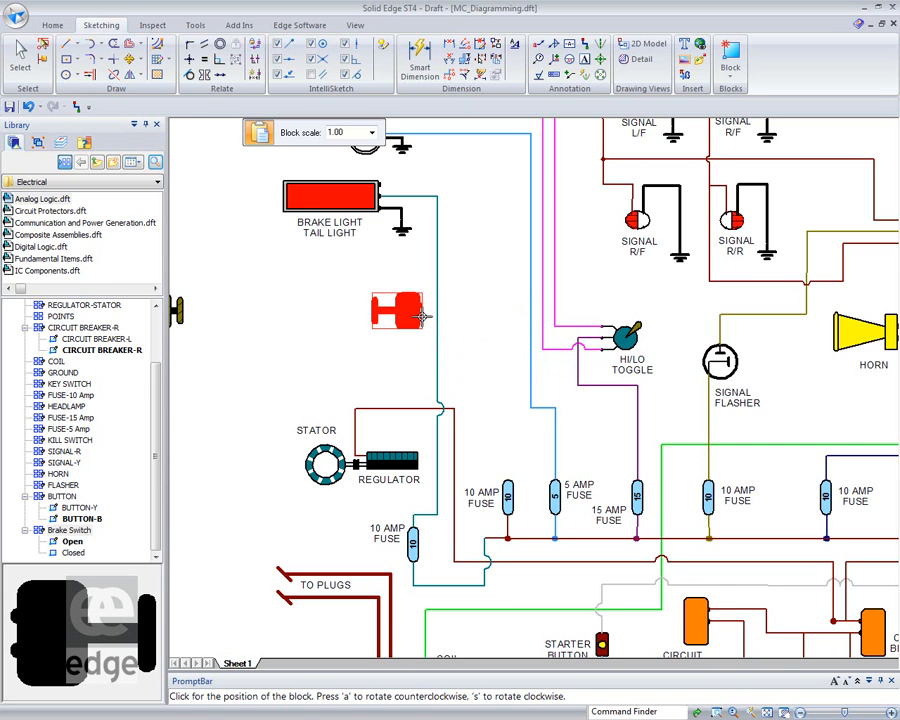
left_click(423, 319)
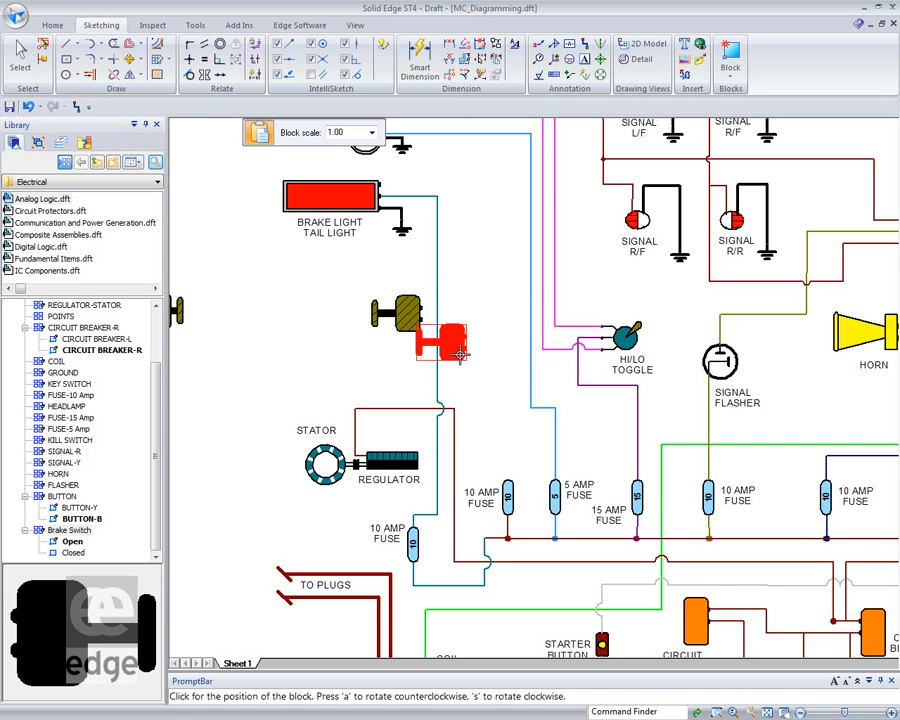
key("Escape")
Delete the connector segment running from the brake light's middle terminal down to the wire above the regulator
scroll(462, 343, "up", 1)
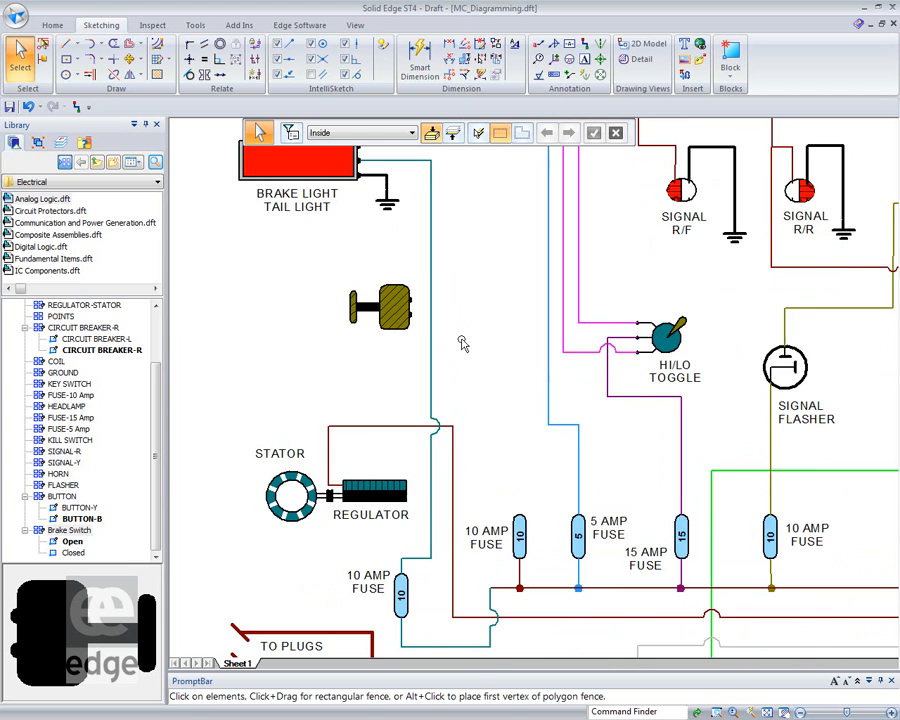
middle_click_drag(462, 343, 472, 400)
left_click(437, 395)
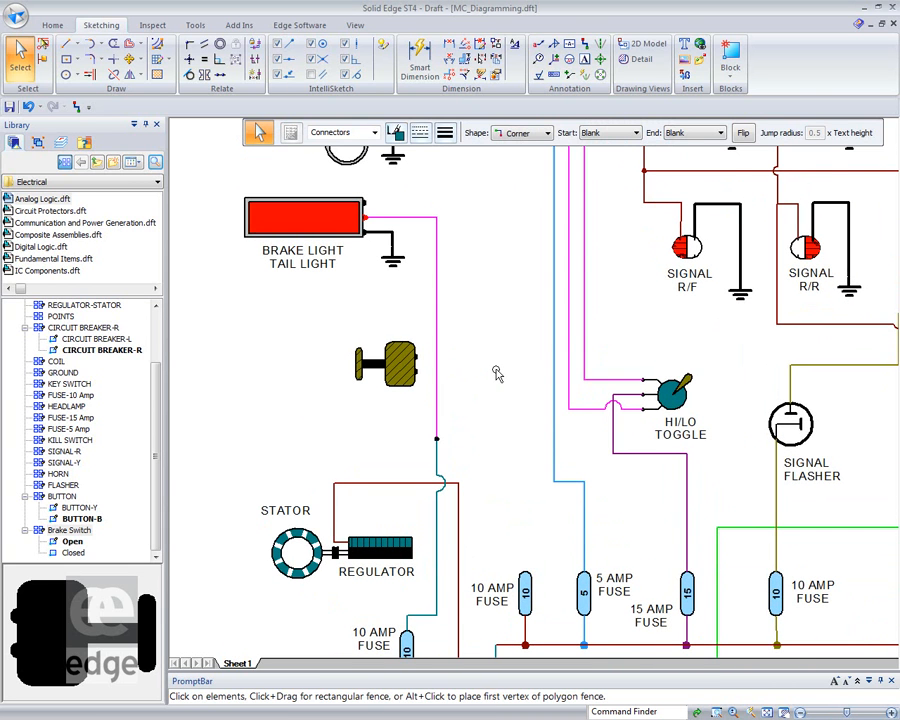
key("Delete")
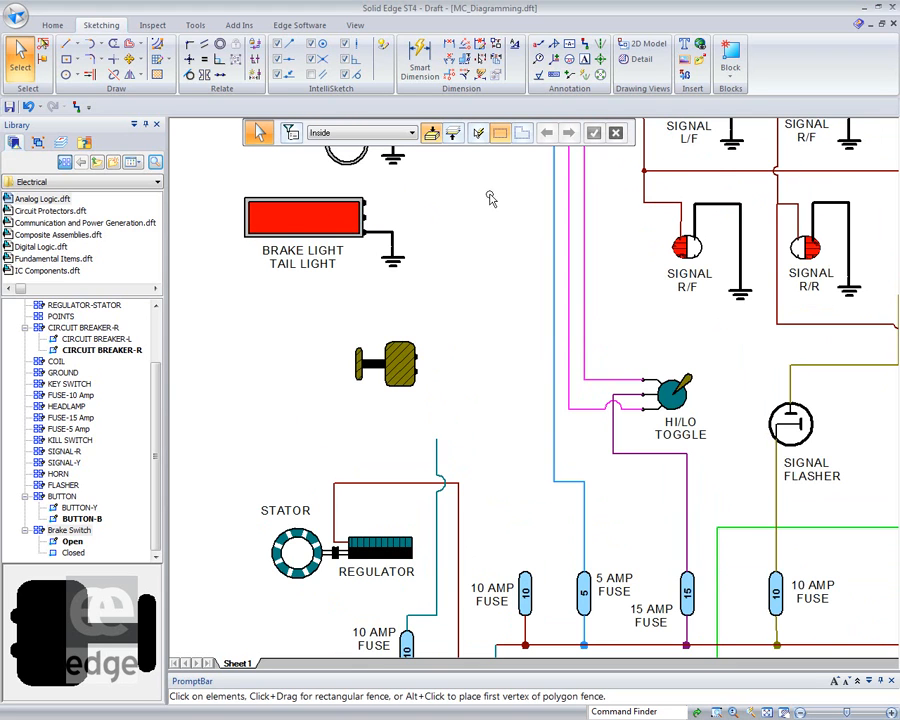
Connect the open end of the teal wire to the brake switch's lower terminal with a Corner connector, choosing teal and a thinner line width
right_click(471, 228)
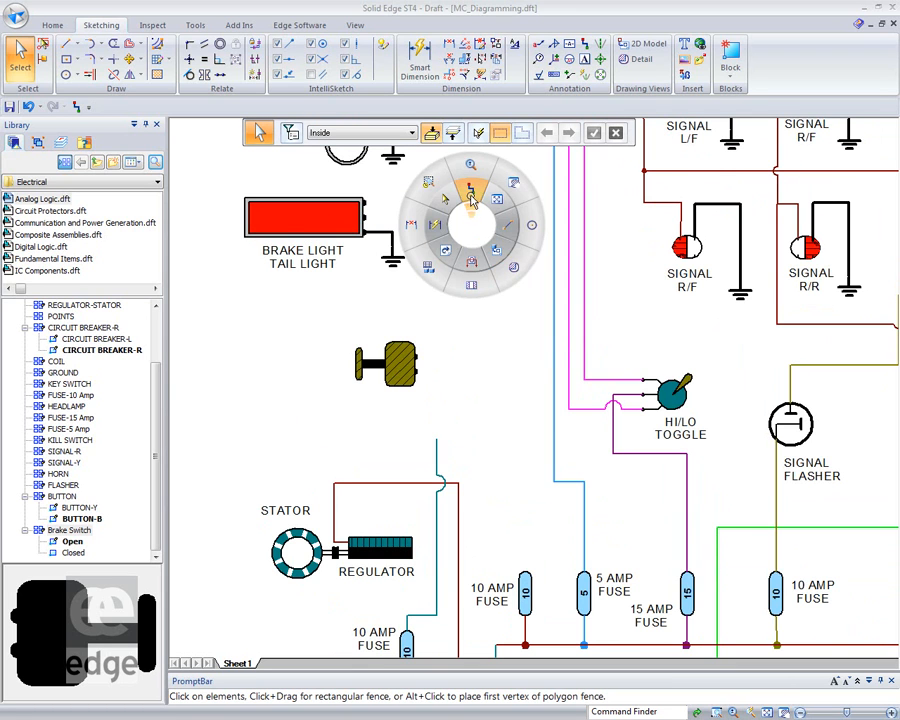
left_click(471, 193)
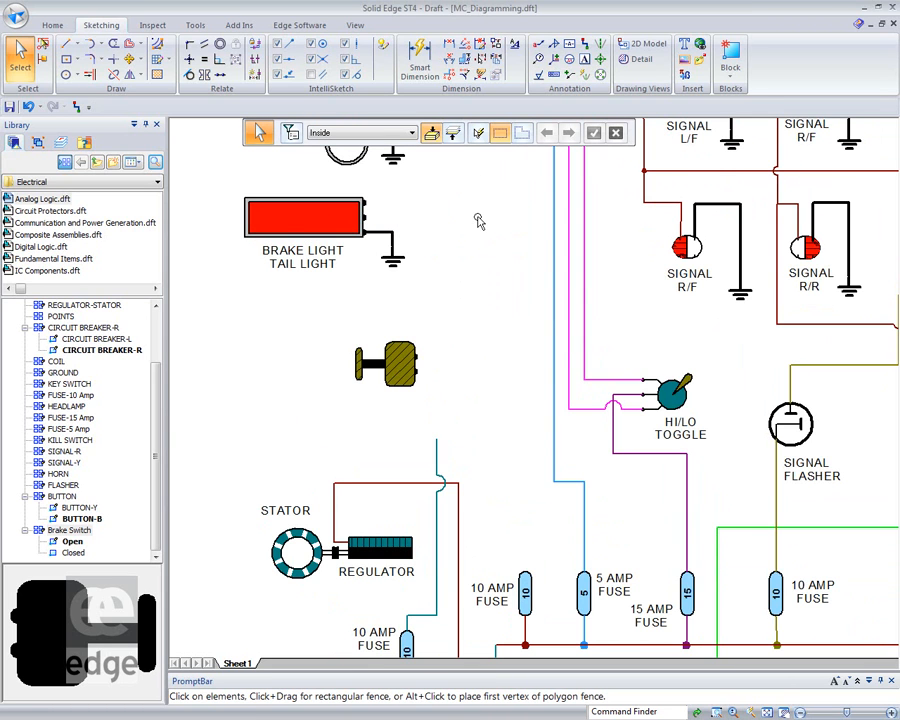
right_click(478, 221)
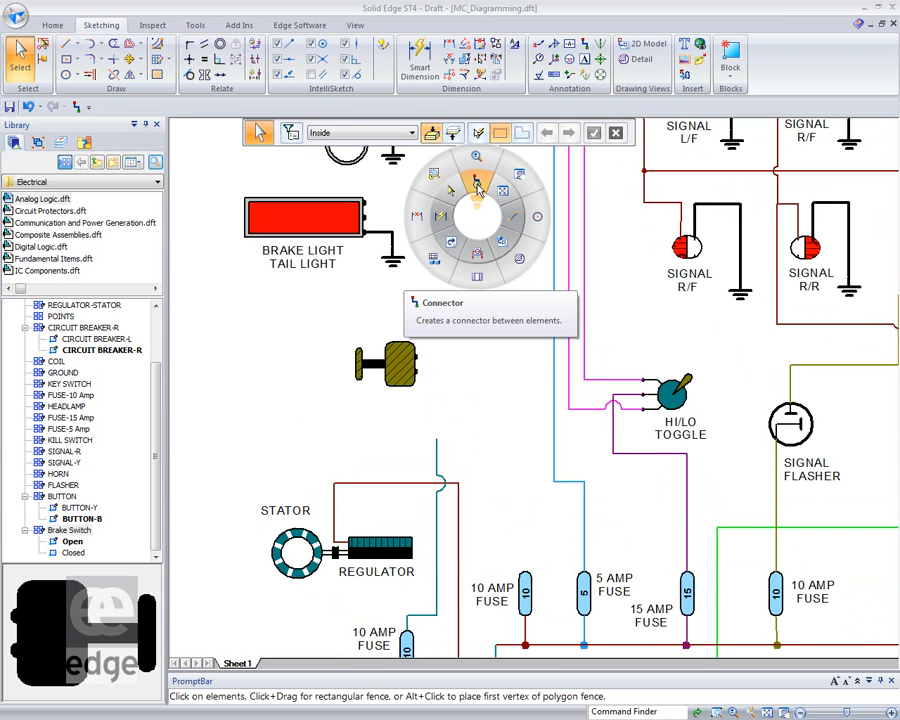
left_click(477, 186)
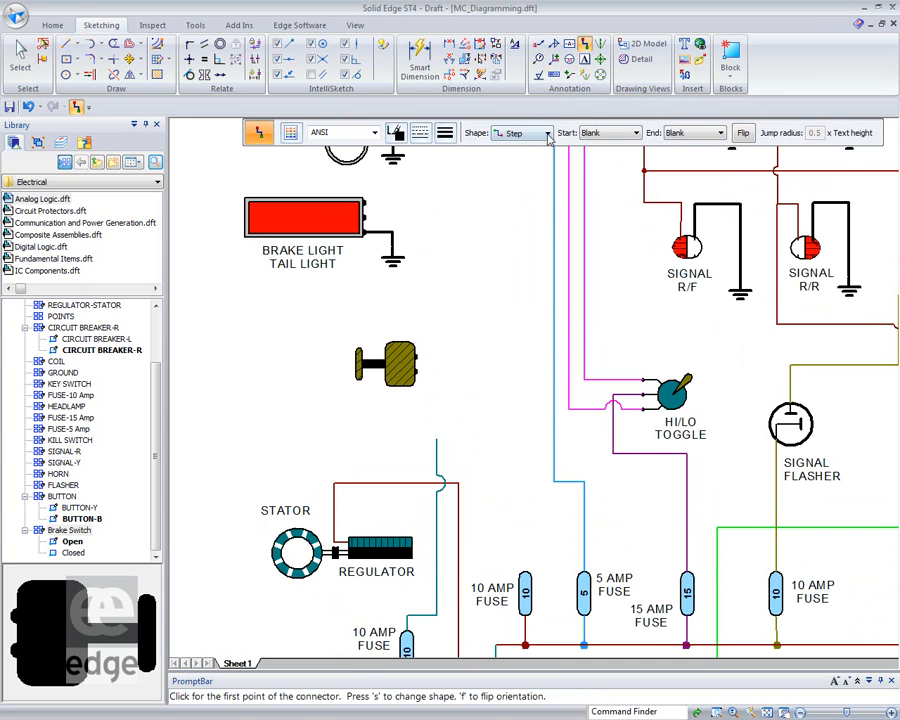
left_click(547, 133)
left_click(522, 170)
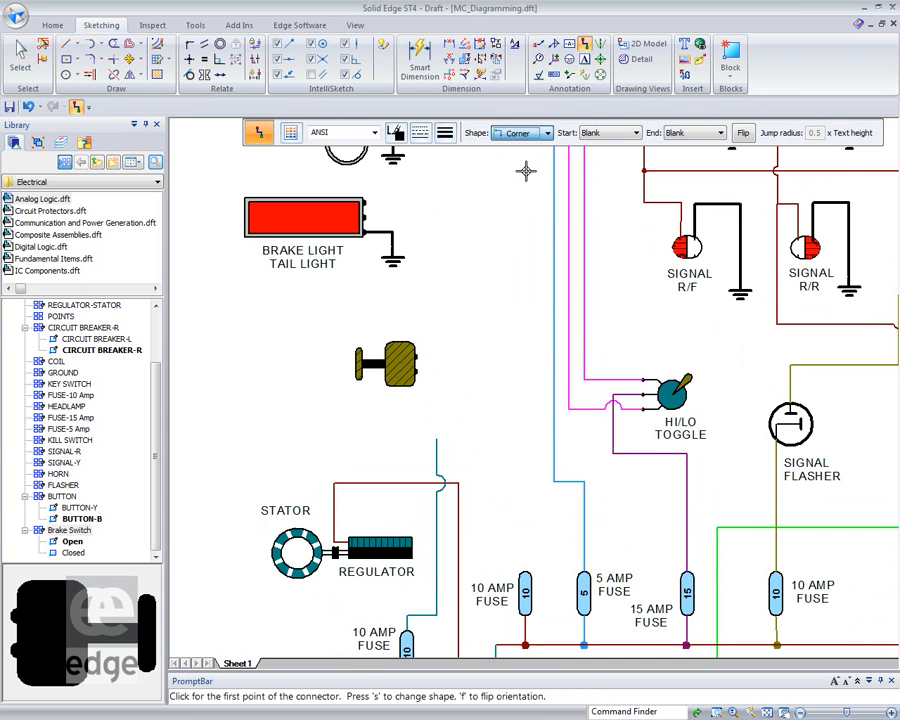
left_click(437, 438)
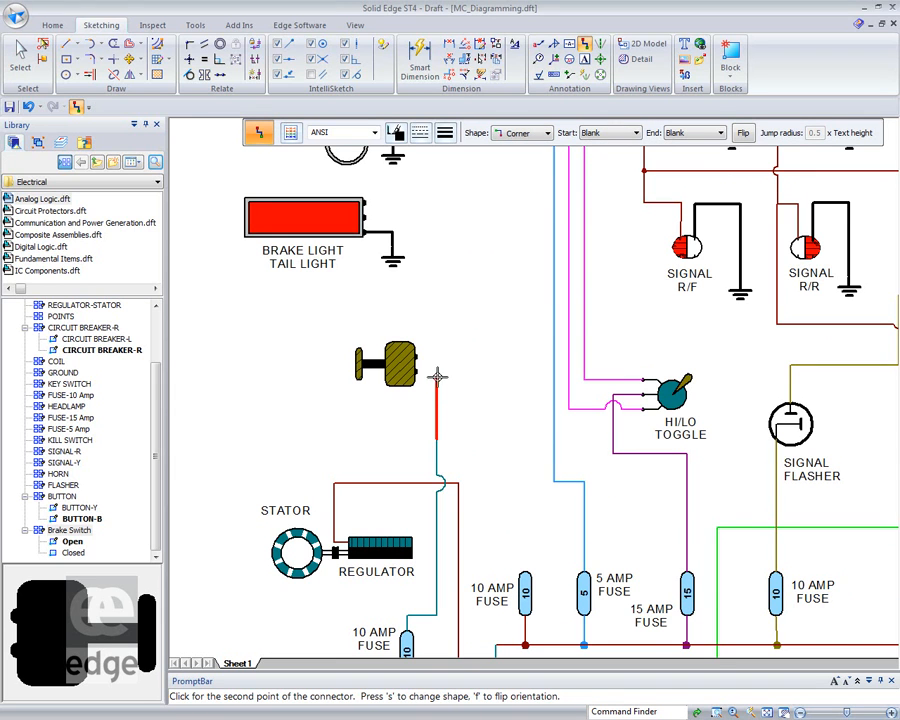
left_click(396, 133)
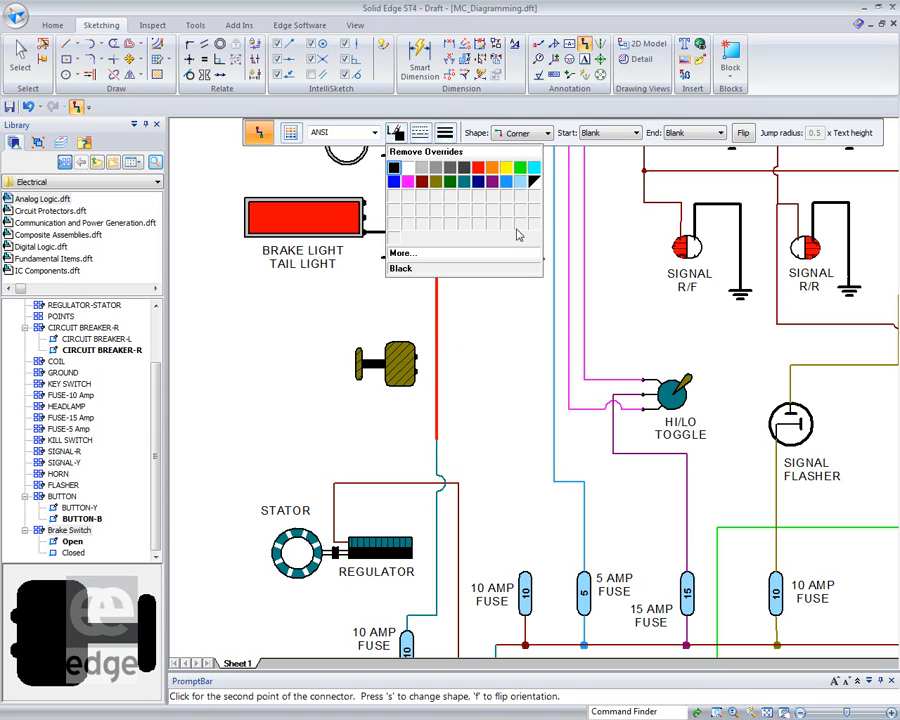
left_click(464, 182)
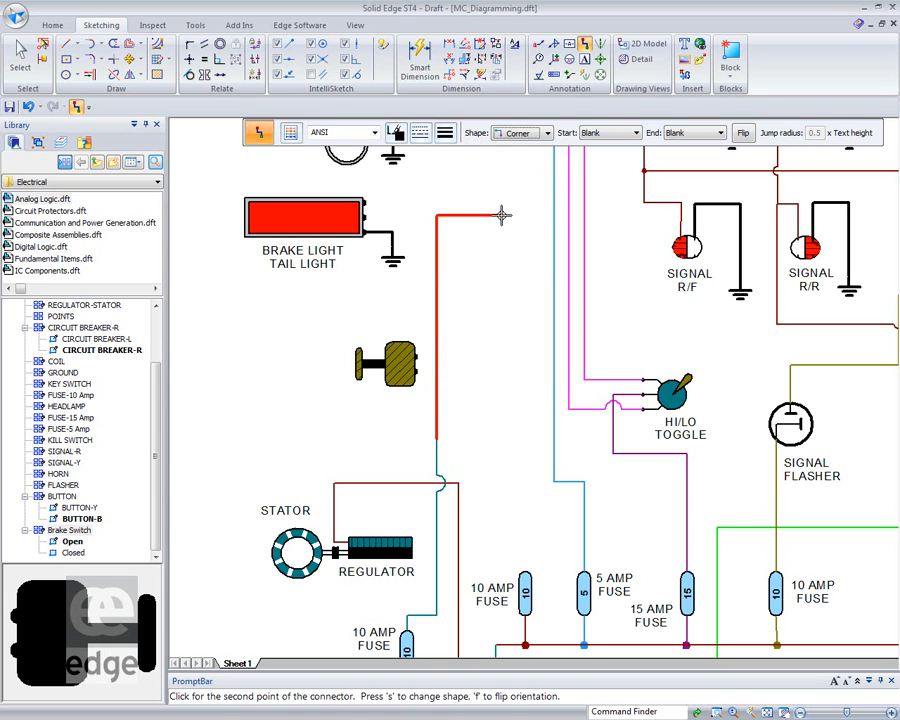
left_click(445, 132)
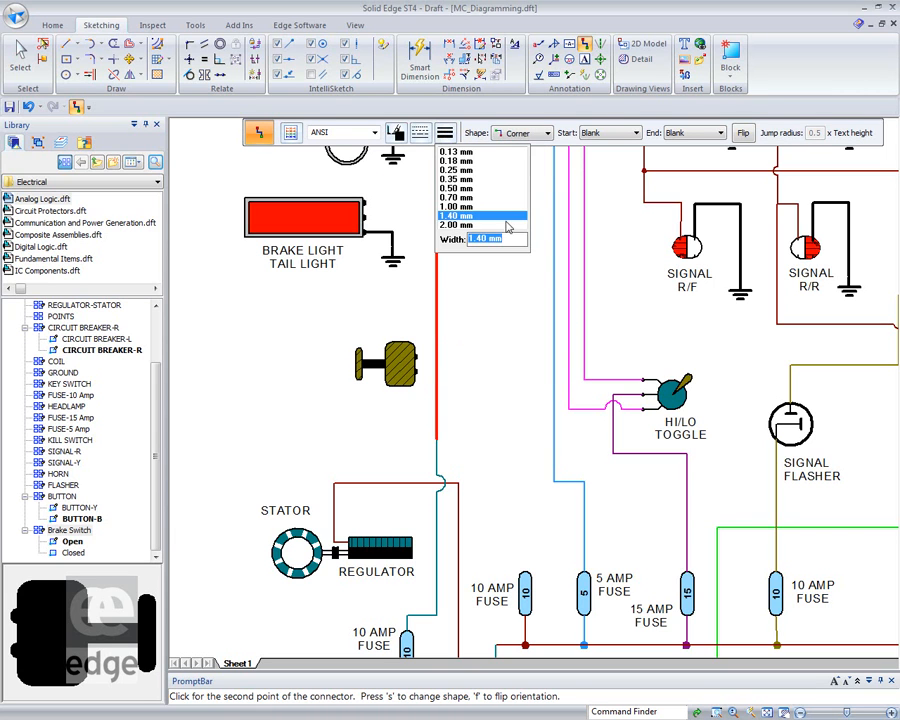
left_click(463, 206)
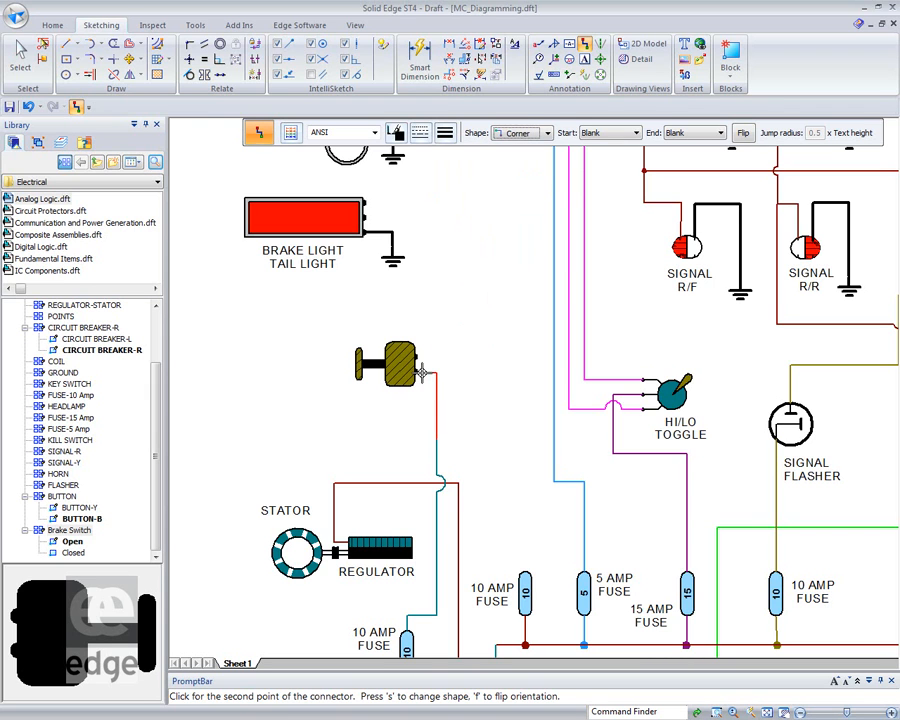
scroll(428, 377, "up", 3)
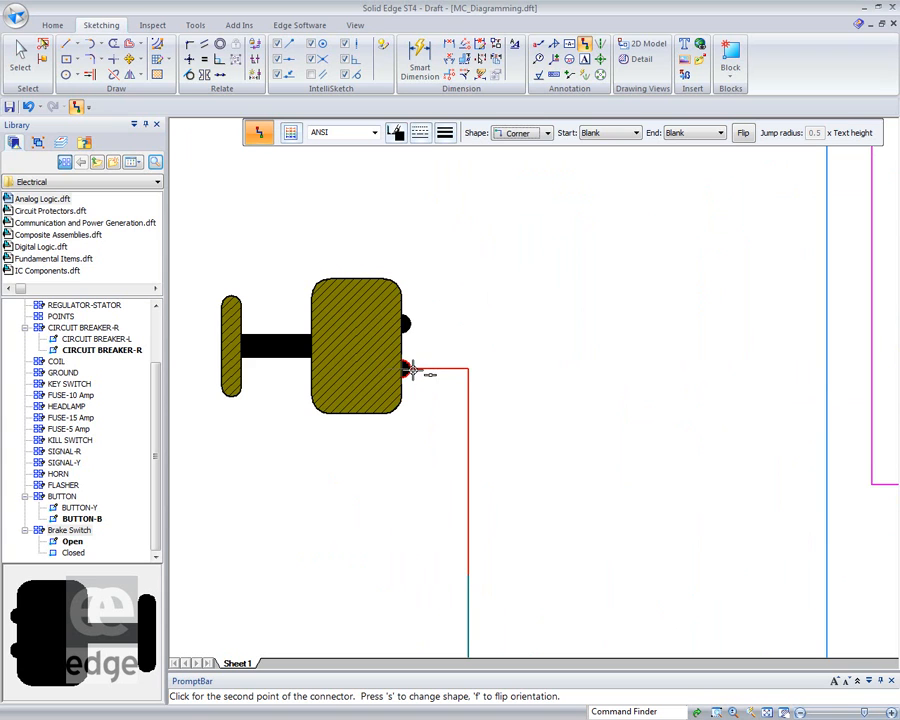
left_click(412, 371)
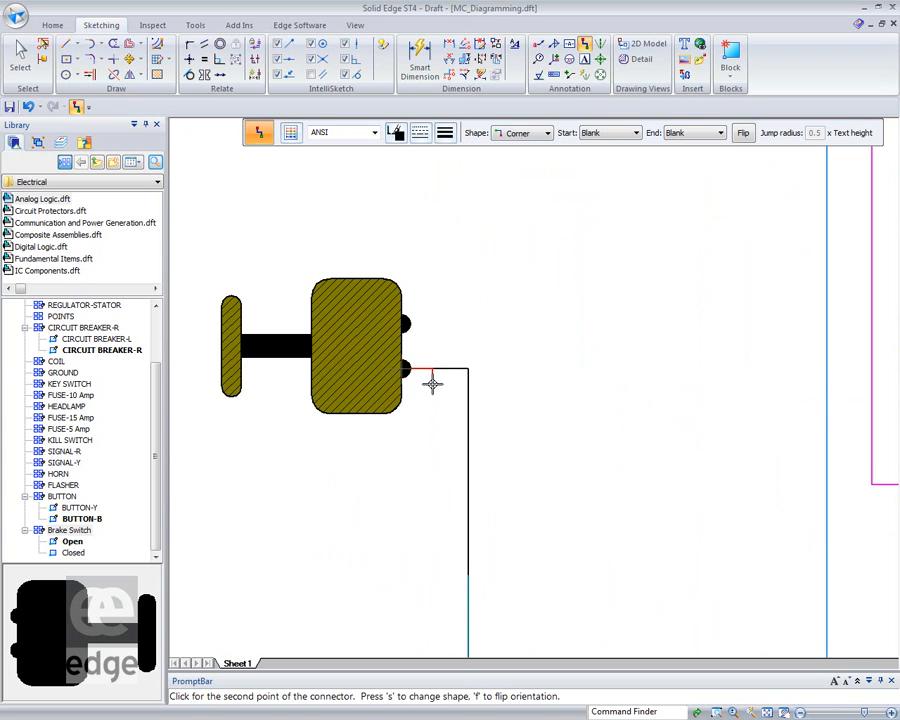
right_click(484, 331)
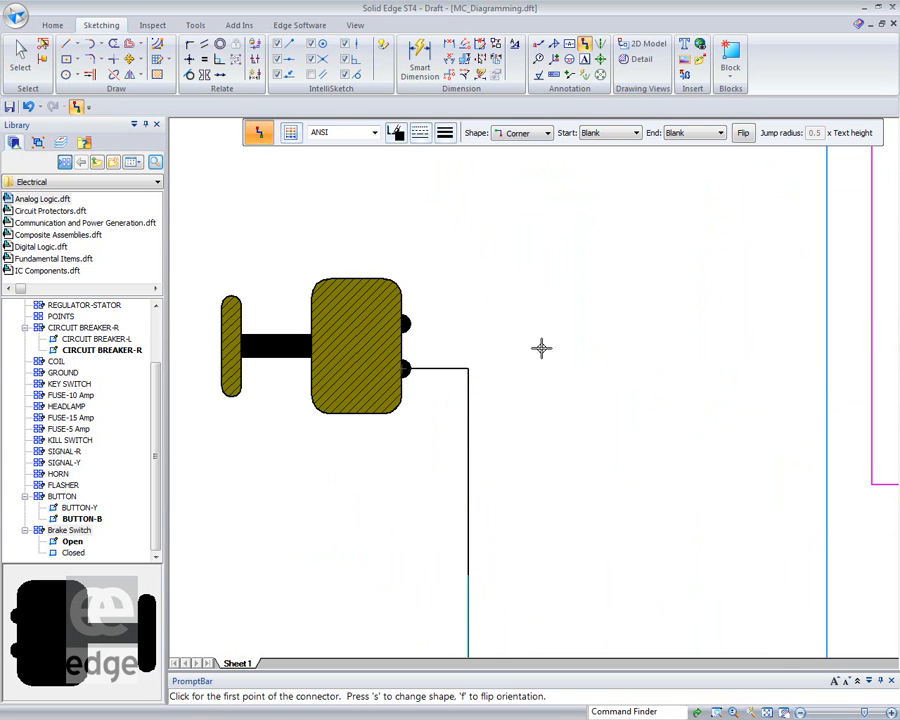
Draw a Step connector from the brake switch's upper terminal to the topmost terminal of the brake light
scroll(536, 346, "down", 2)
scroll(540, 348, "down", 3)
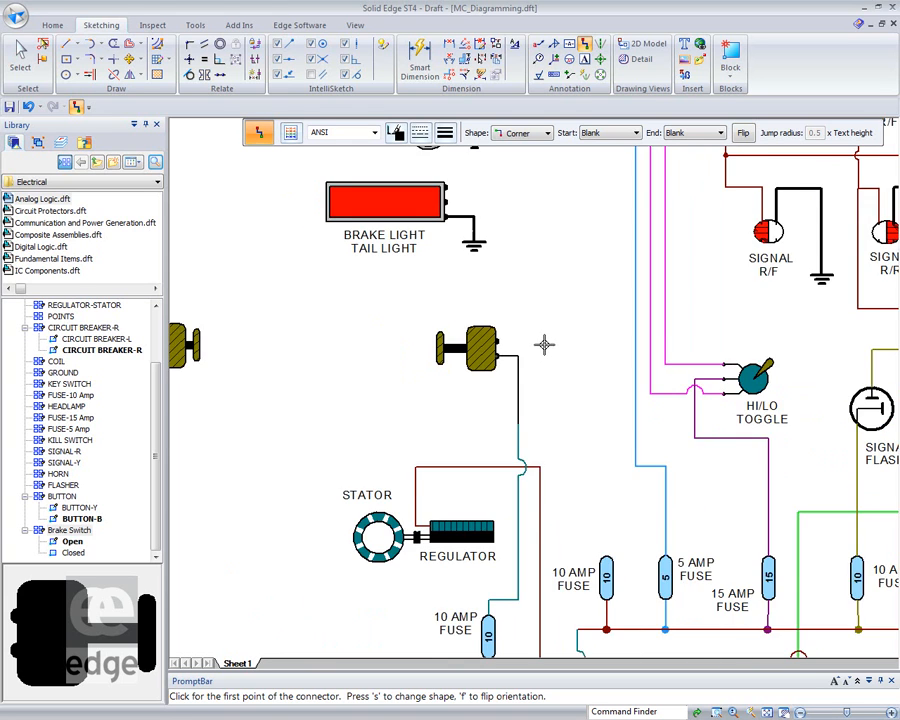
scroll(534, 336, "up", 1)
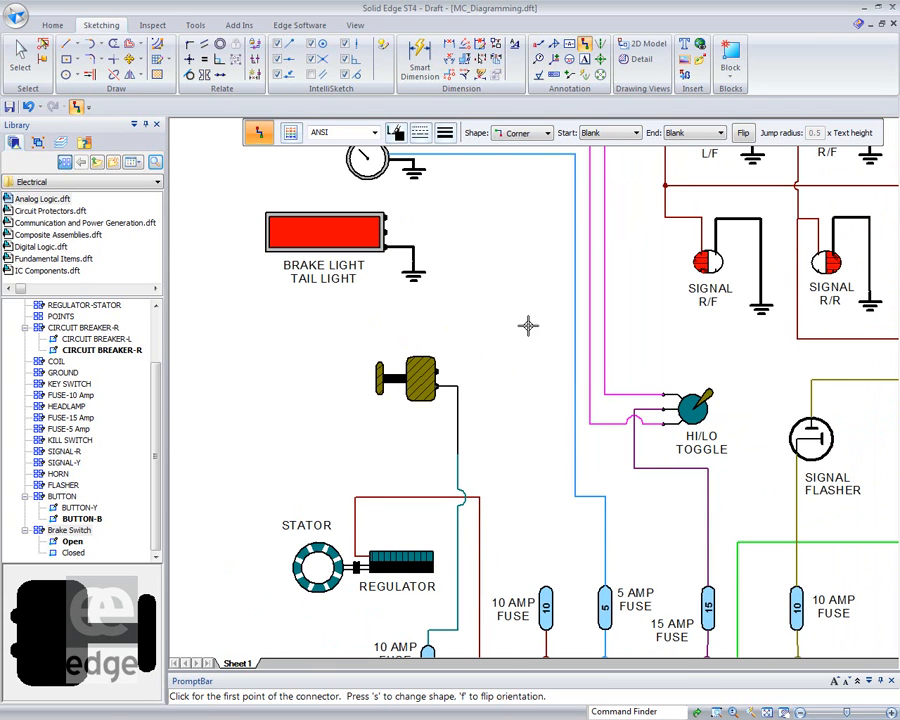
left_click(540, 133)
left_click(515, 181)
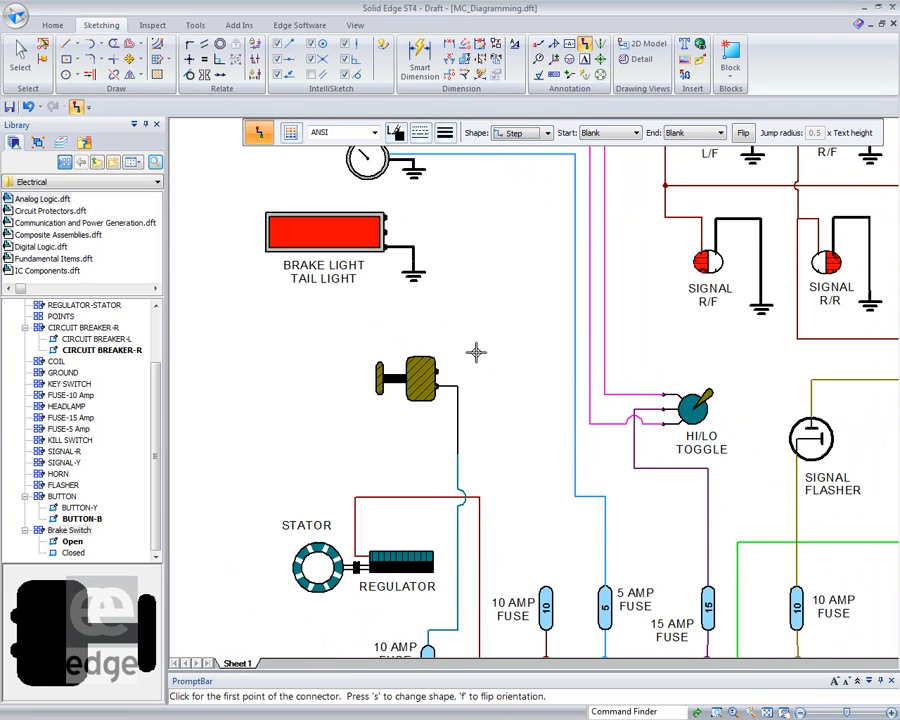
scroll(458, 332, "up", 1)
scroll(458, 330, "up", 1)
middle_click_drag(483, 274, 477, 344)
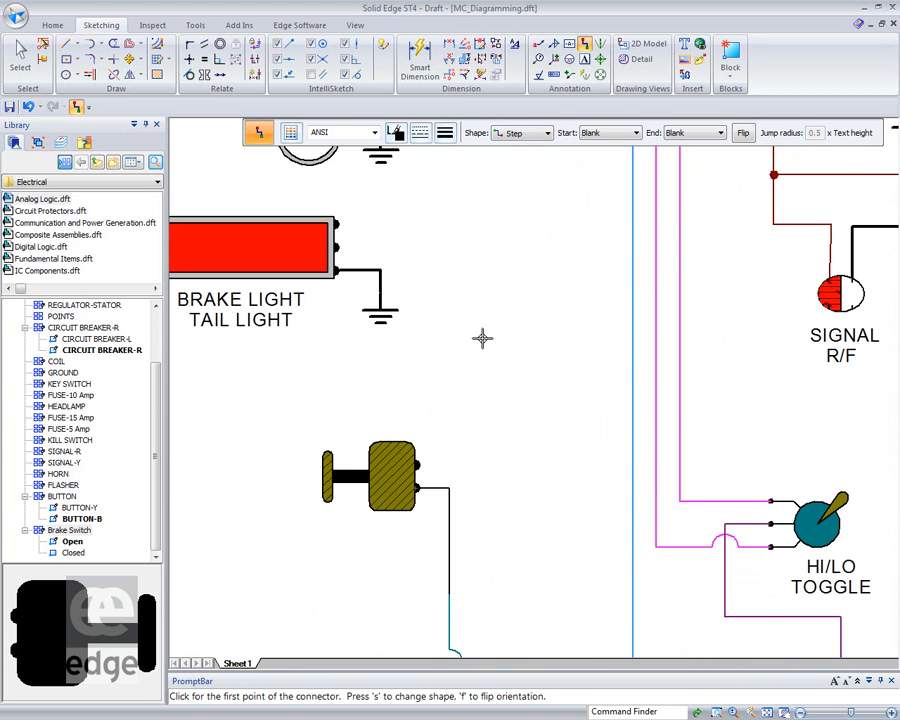
left_click(419, 464)
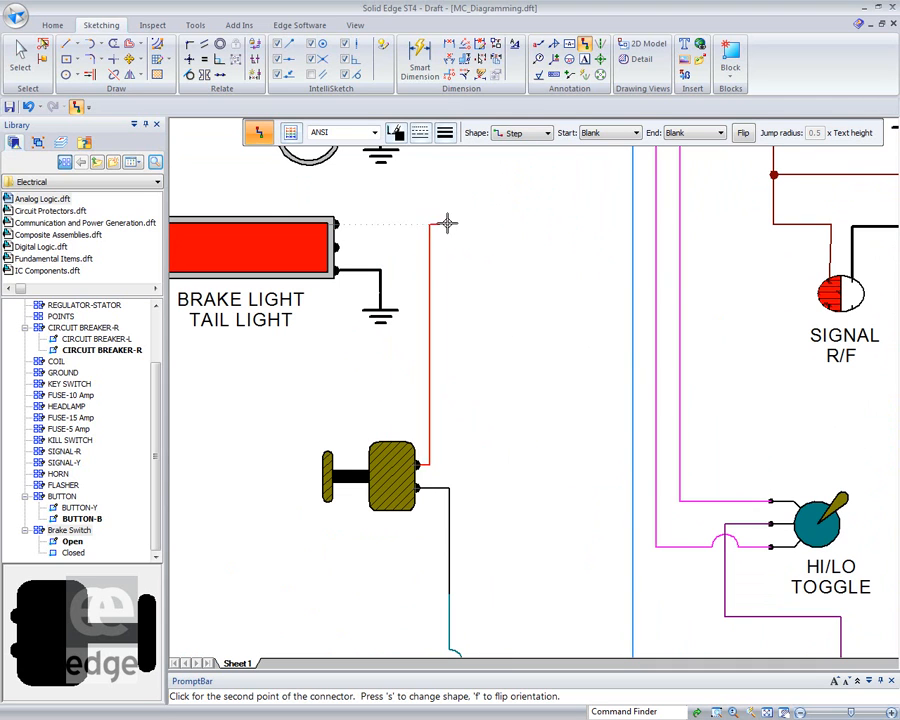
left_click(345, 223)
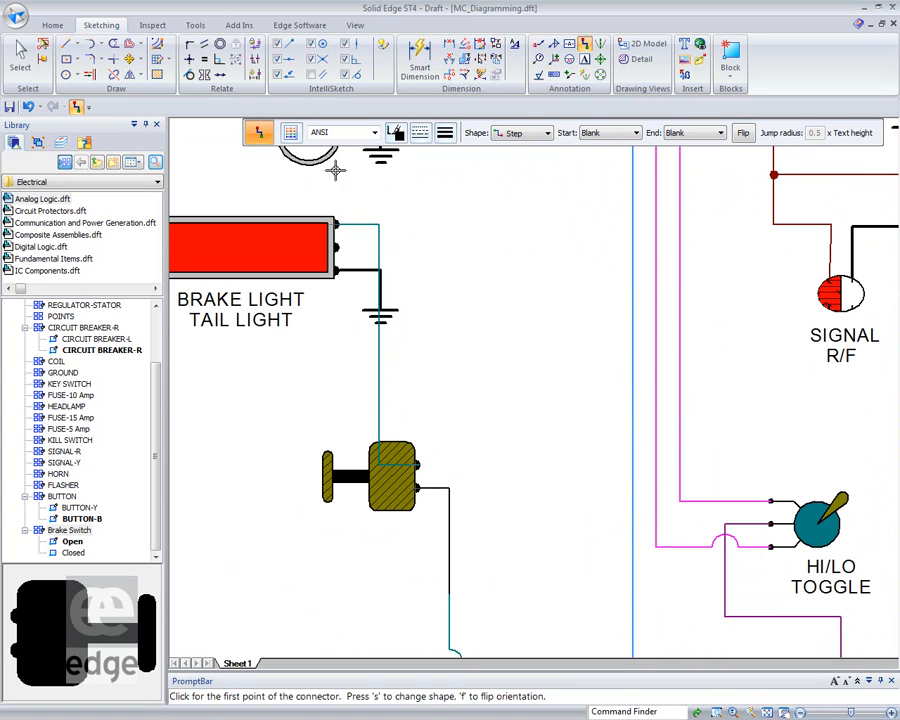
Move the new connector's vertical segment to the right so it clears the ground symbol and the brake switch
left_click(20, 50)
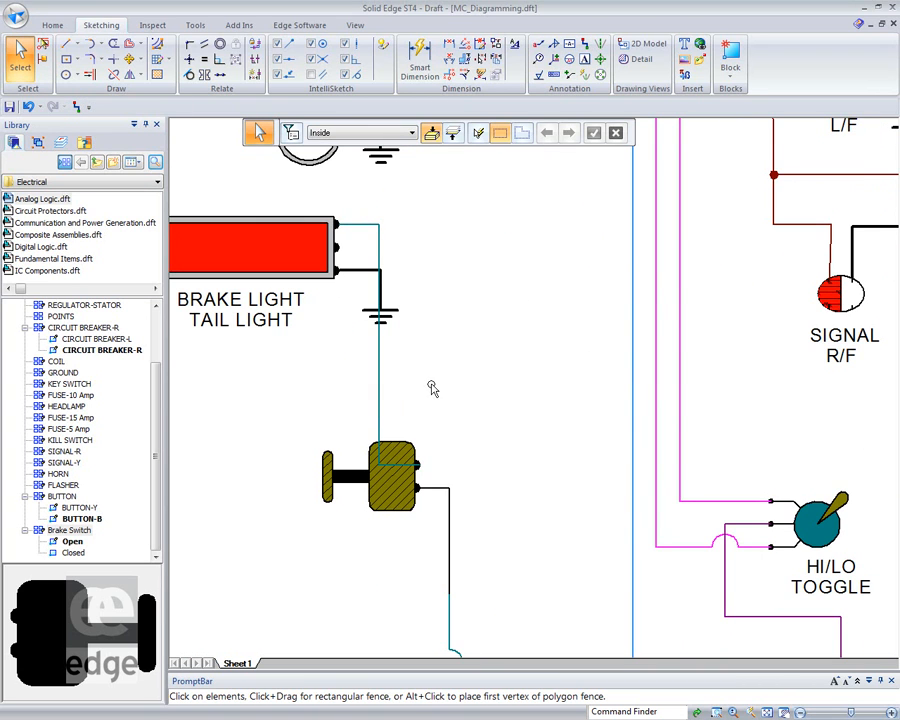
left_click(381, 372)
left_click_drag(380, 343, 465, 341)
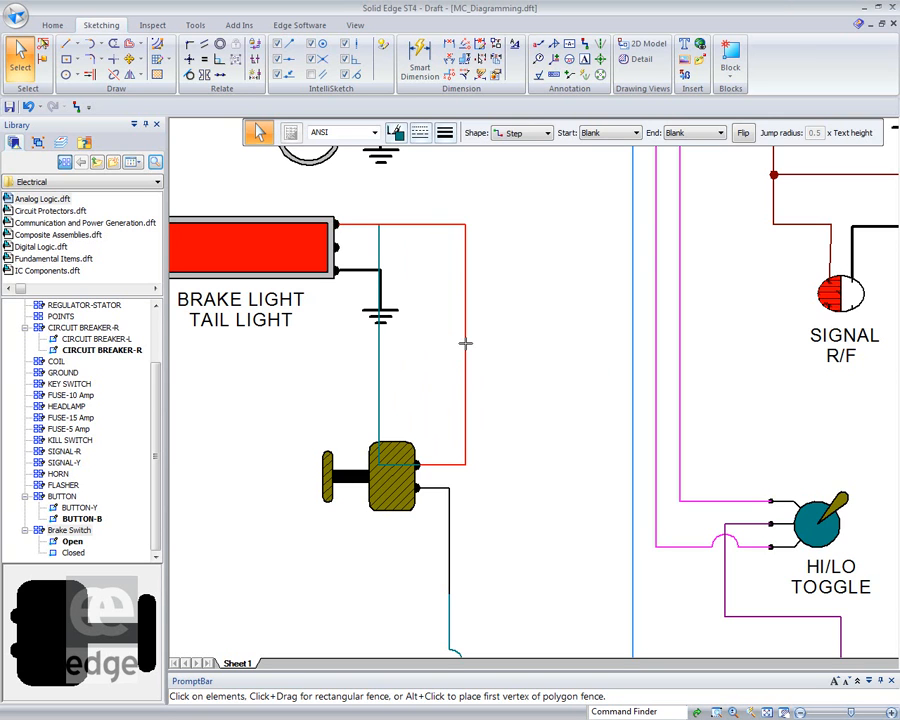
left_click(580, 350)
Recolor the corner connector at the brake switch's lower terminal to teal, matching the wire it joins
scroll(560, 462, "down", 2)
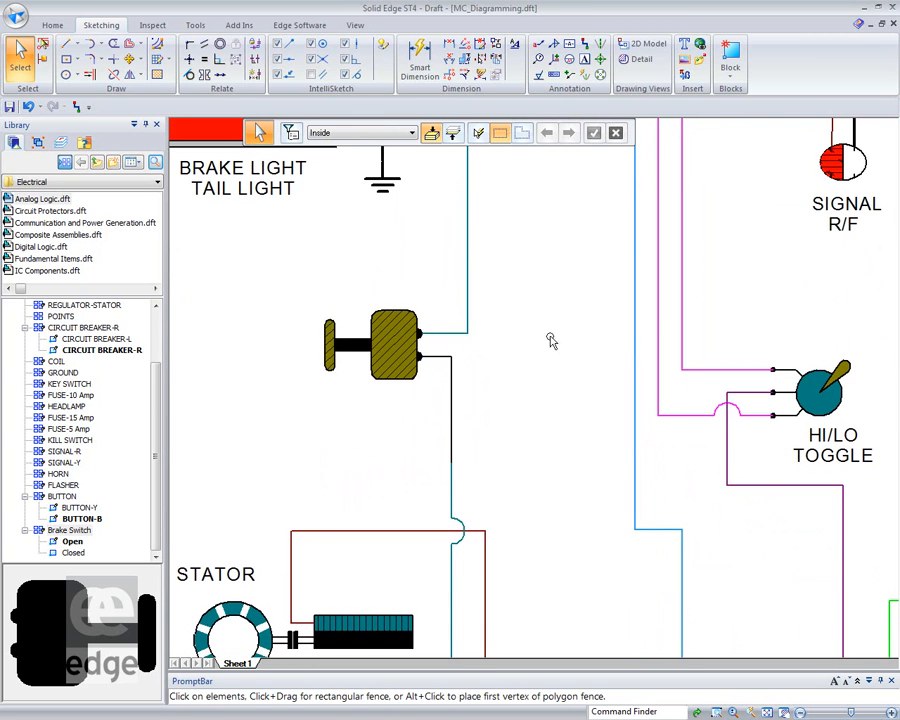
left_click(453, 402)
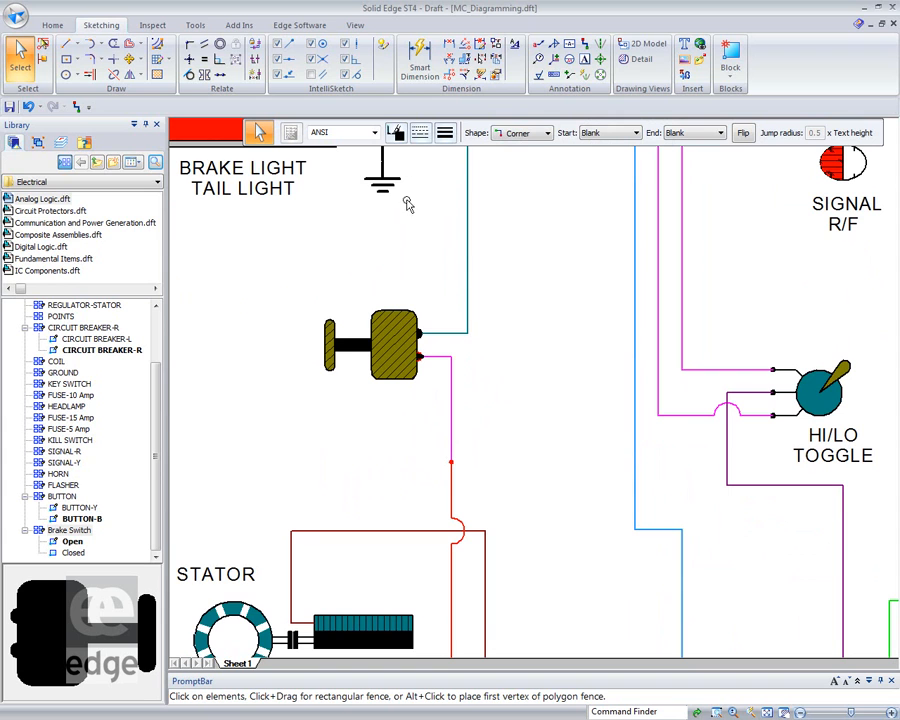
left_click(396, 136)
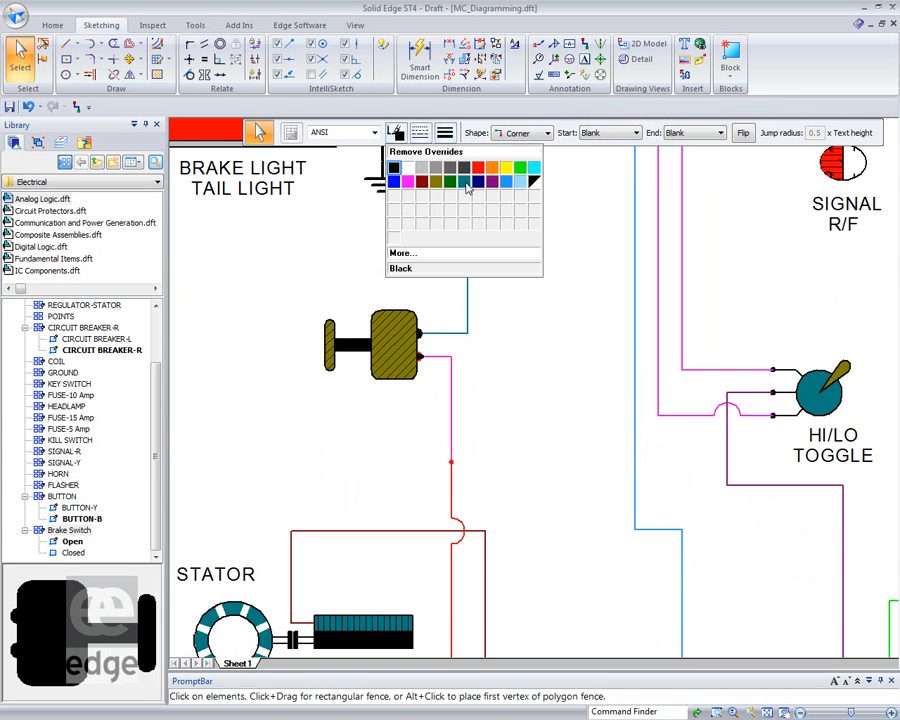
left_click(465, 184)
left_click(565, 417)
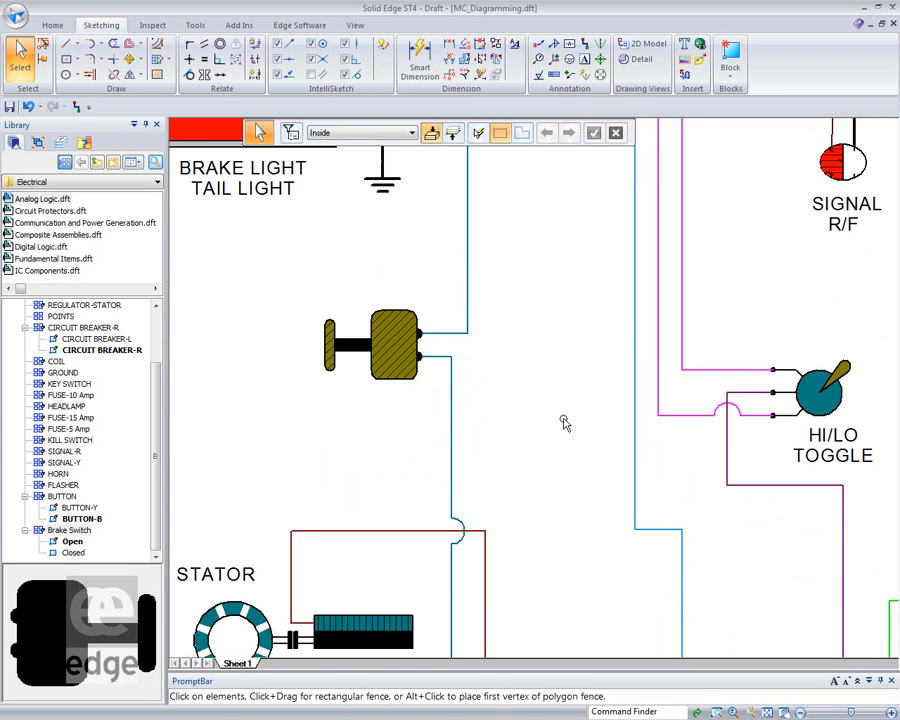
Move the vertical segment of the brake light connector left, nearly in line with the wire from the brake switch's lower terminal
mouse_move(567, 414)
middle_mouse_down()
mouse_move(518, 508)
mouse_move(530, 300)
mouse_move(544, 432)
middle_mouse_up()
left_click(446, 220)
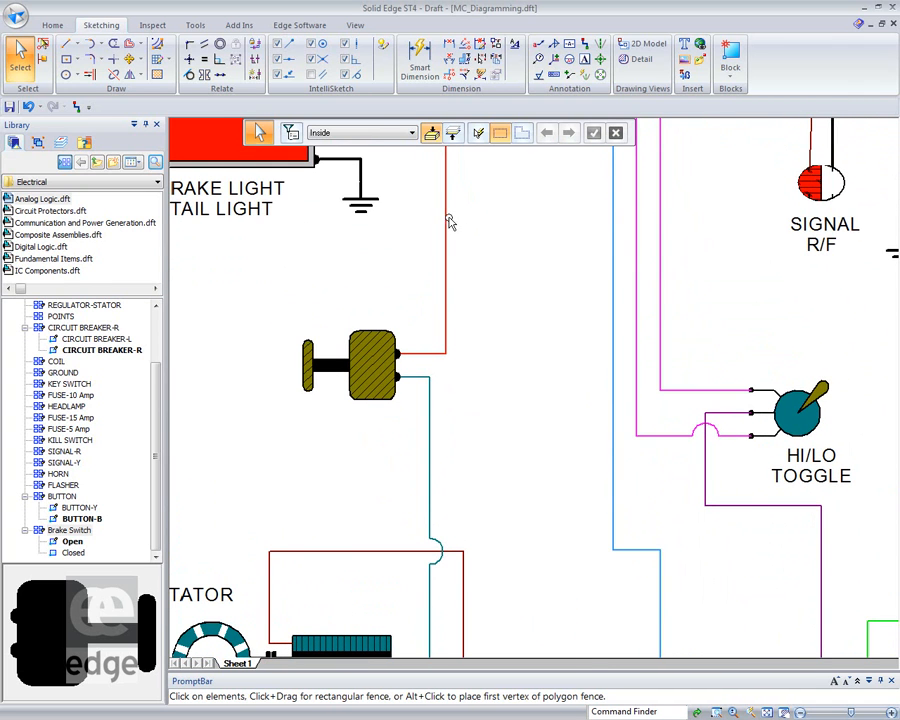
left_click_drag(443, 234, 431, 235)
left_click(617, 370)
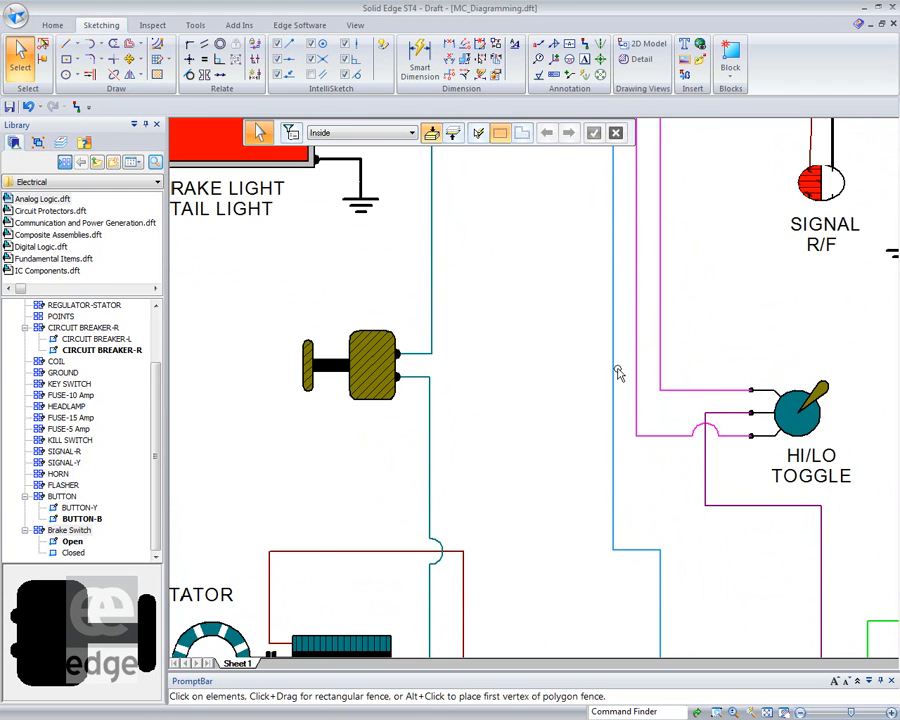
Switch the wired brake switch block to its Closed view and save the drawing
scroll(576, 328, "down", 4)
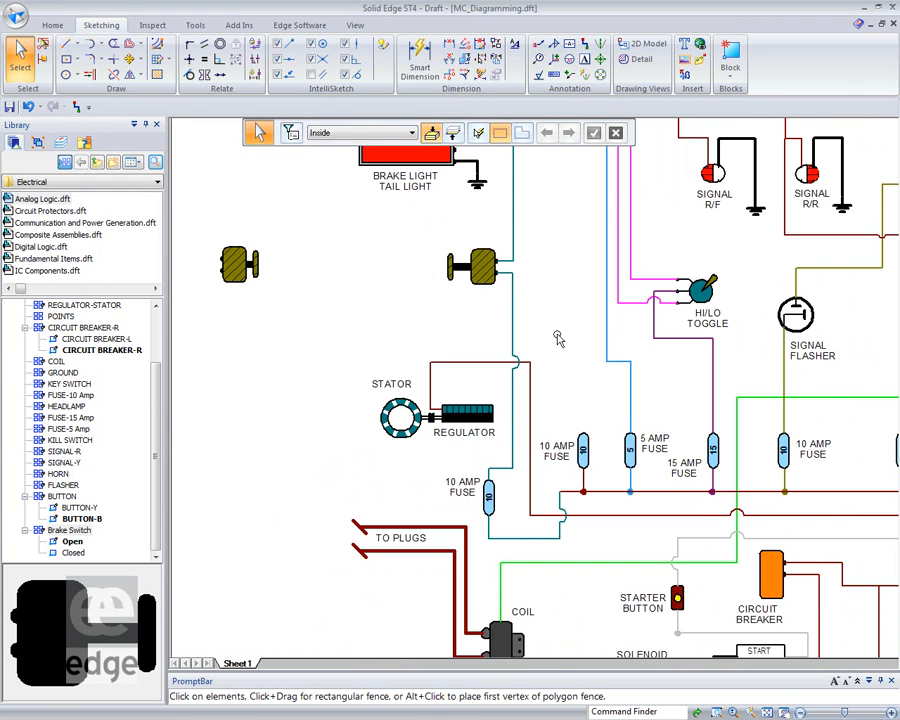
middle_click_drag(564, 340, 467, 405)
left_click(375, 328)
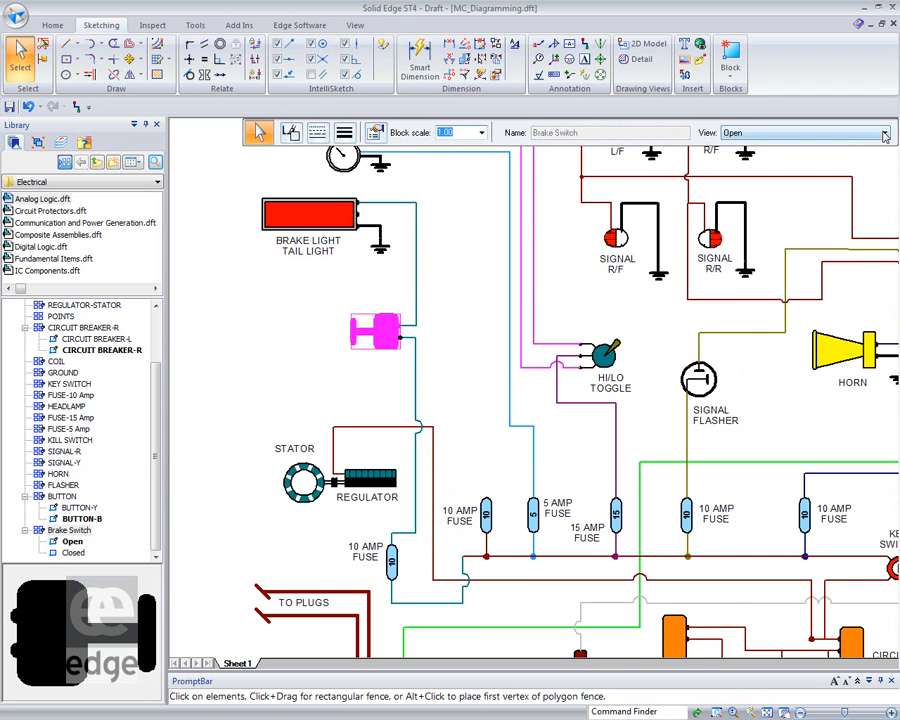
left_click(884, 136)
left_click(850, 156)
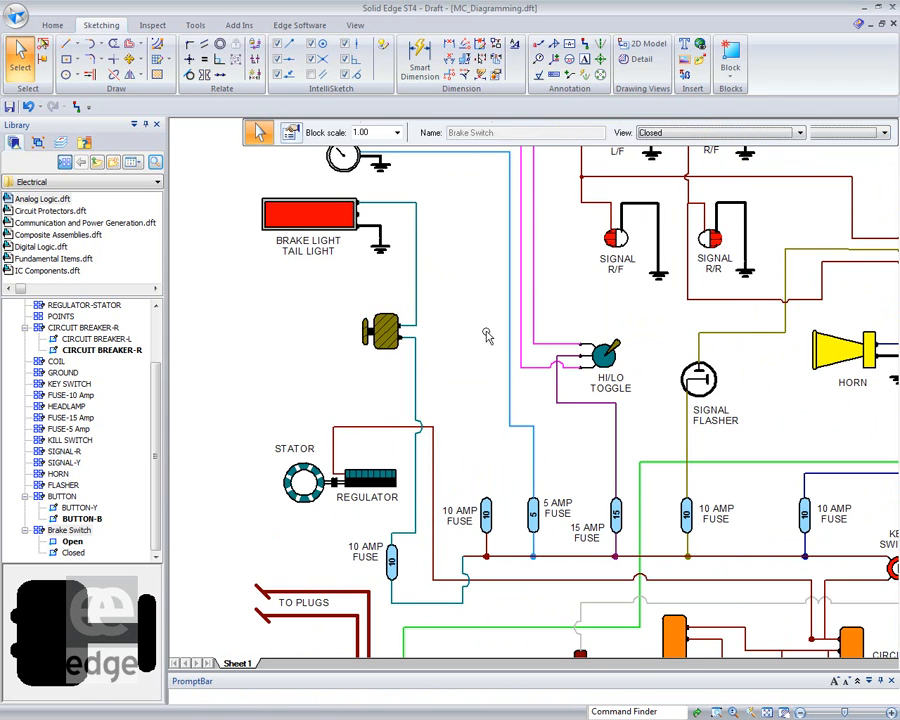
left_click(490, 401)
scroll(497, 403, "down", 2)
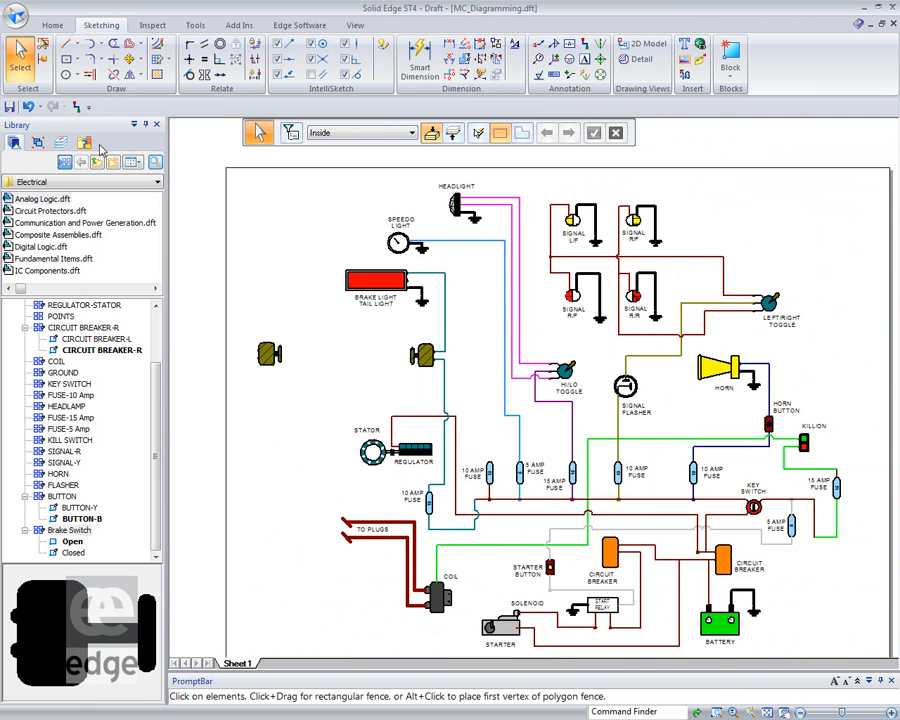
left_click(9, 106)
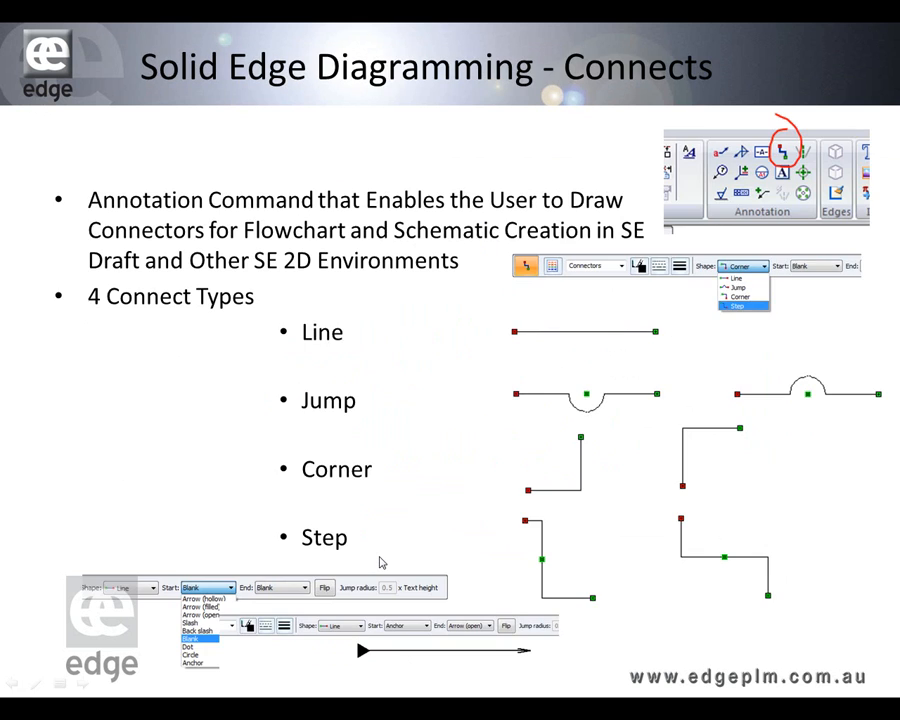
left_click(380, 557)
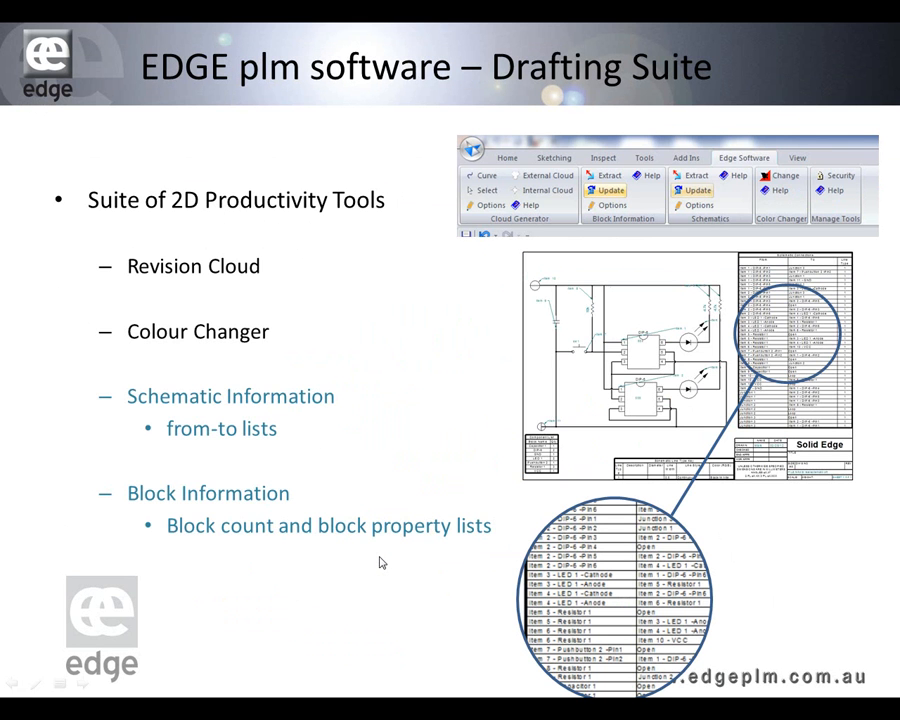
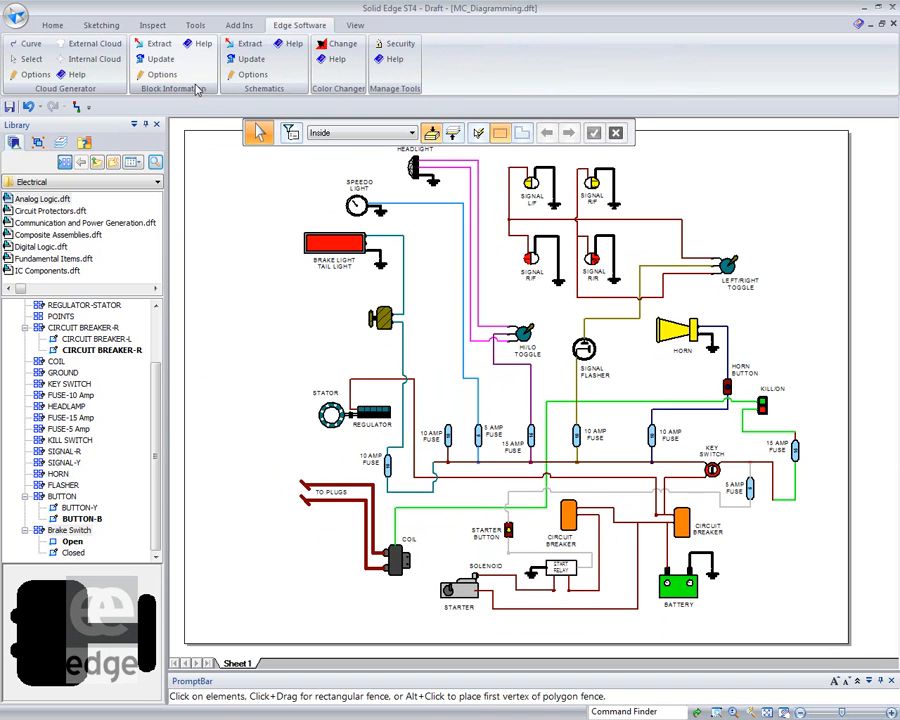
left_click(157, 43)
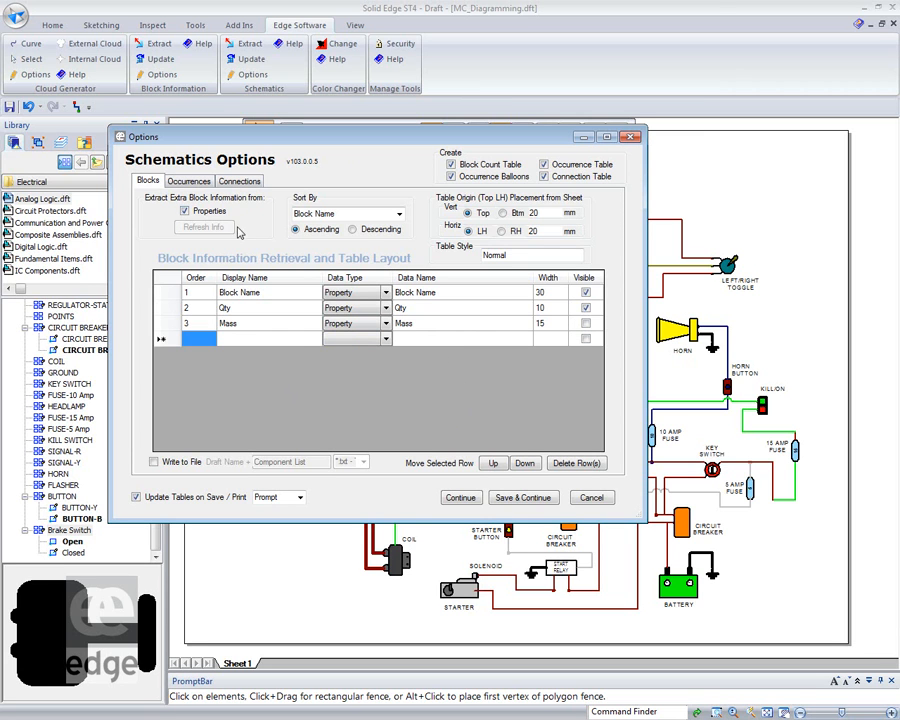
left_click(199, 182)
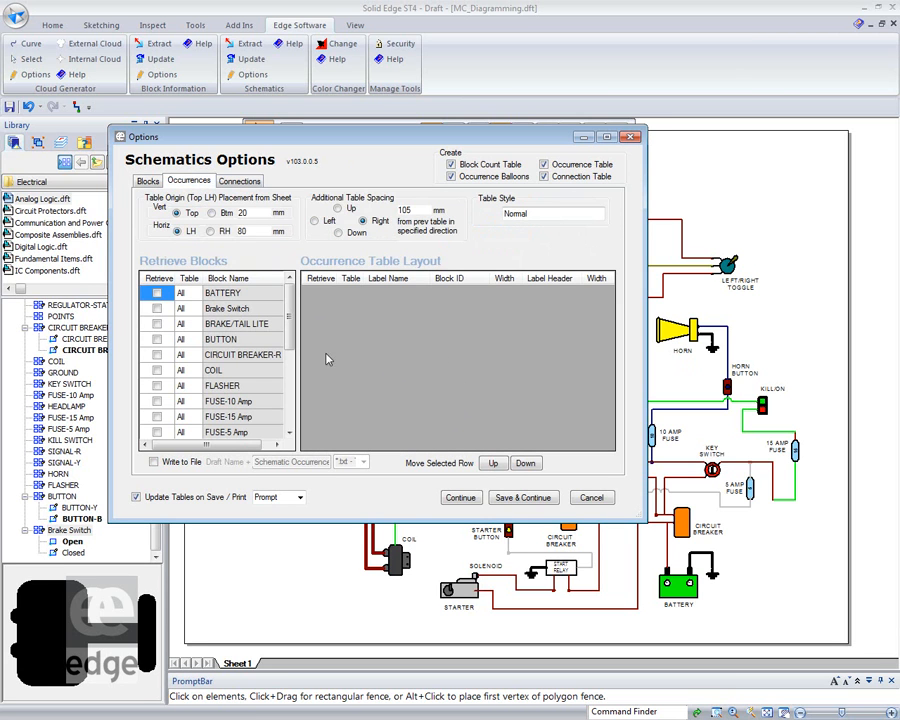
scroll(280, 374, "down", 2)
left_click(157, 370)
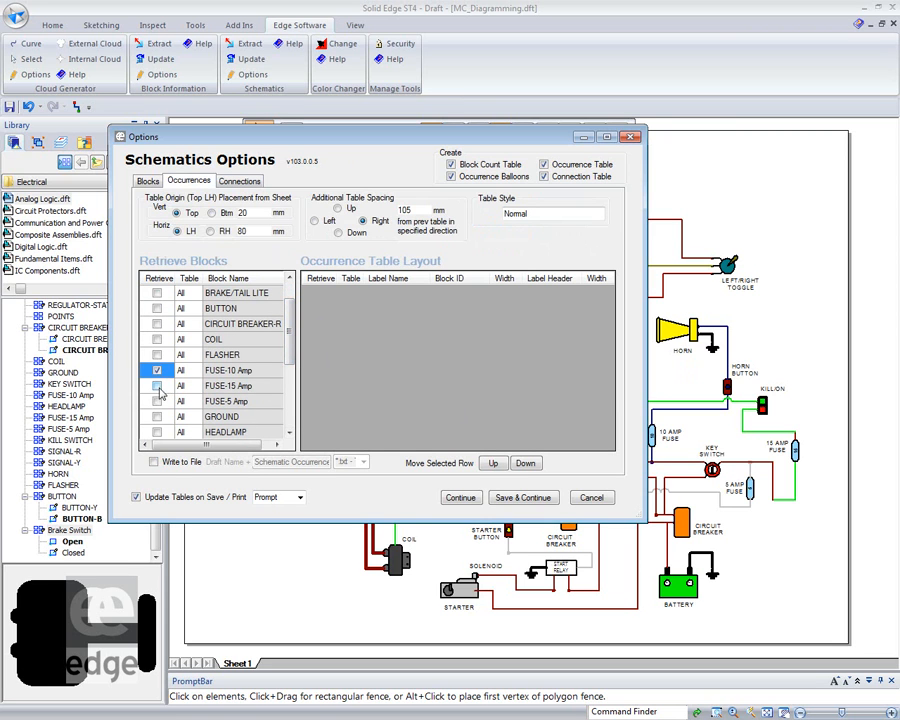
left_click(157, 385)
left_click(157, 401)
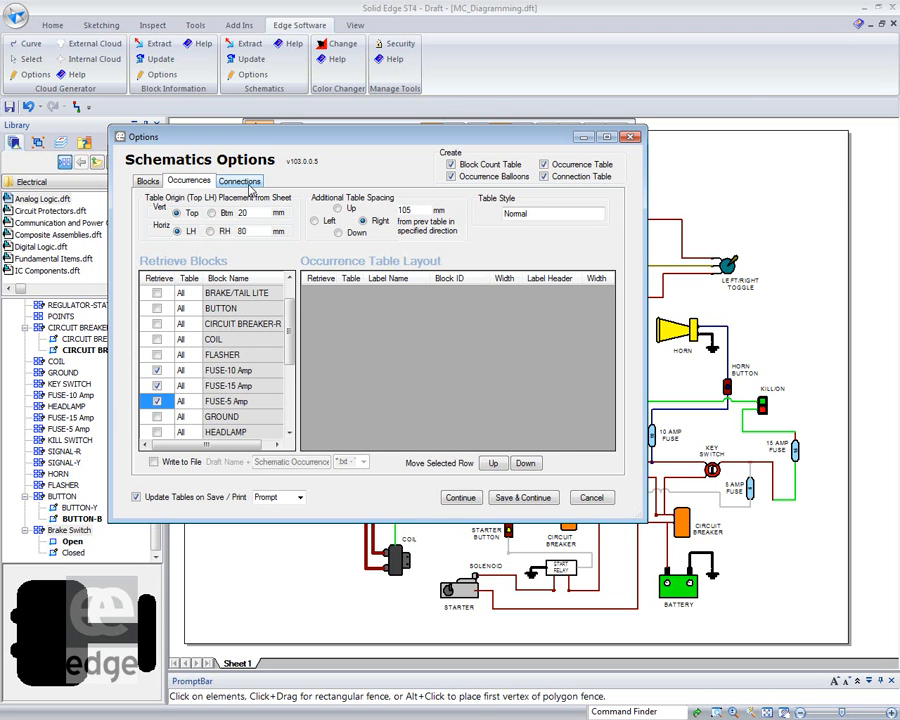
left_click(241, 182)
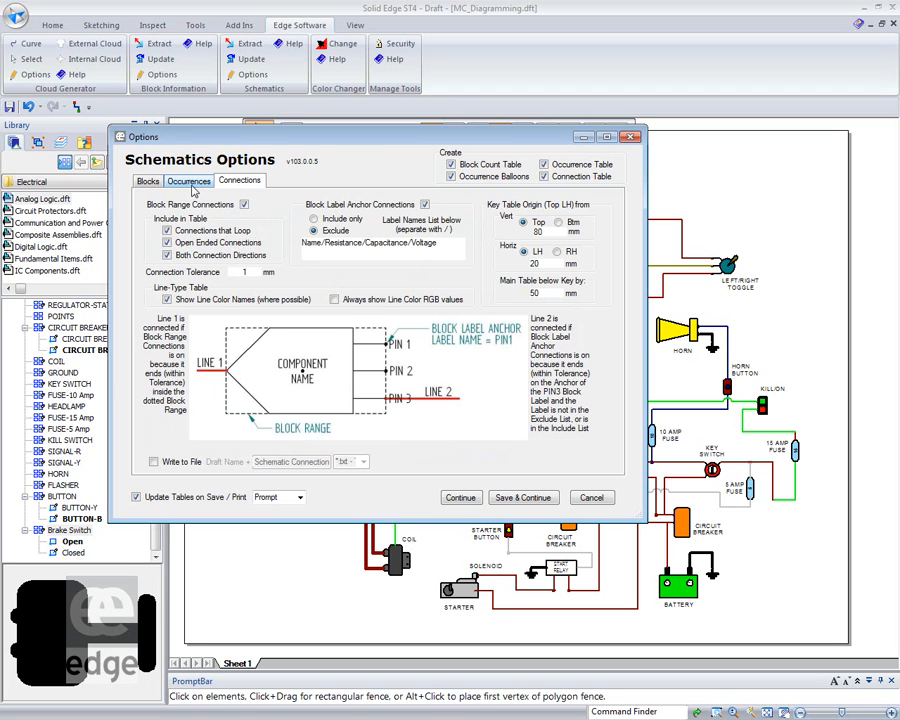
left_click(591, 497)
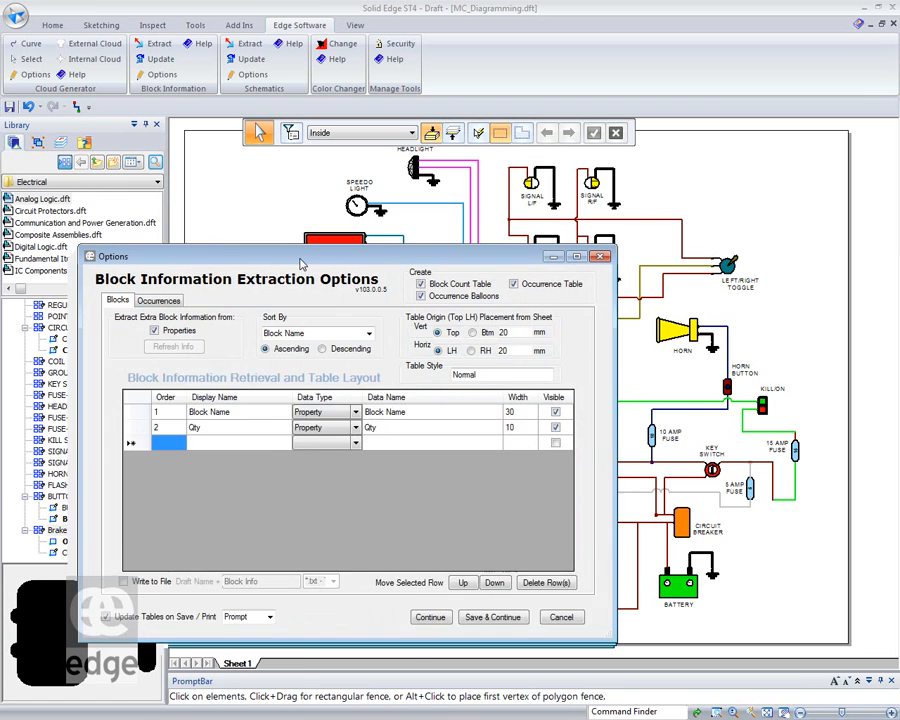
Run the Block Information extraction with occurrences retrieved for the FUSE-10 Amp, FUSE-15 Amp and FUSE-5 Amp blocks
left_click_drag(356, 258, 270, 172)
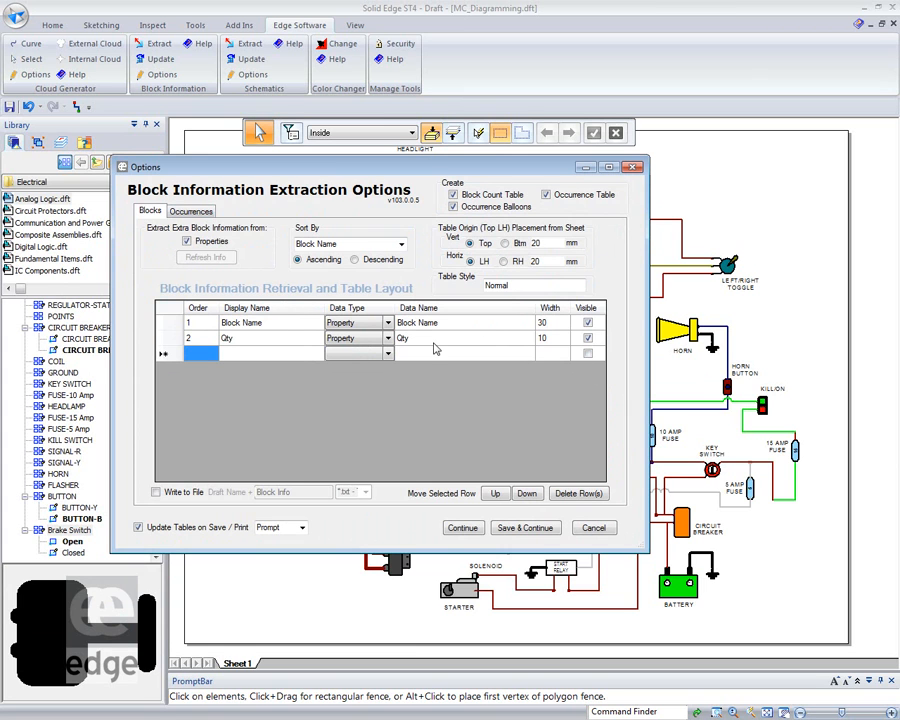
left_click(191, 211)
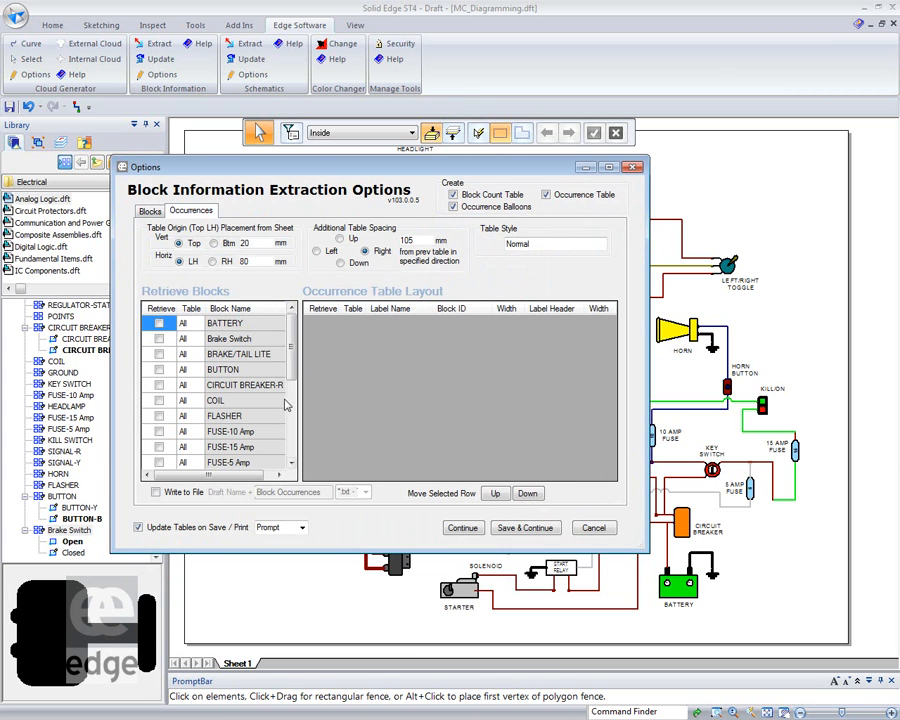
left_click(158, 431)
left_click(158, 432)
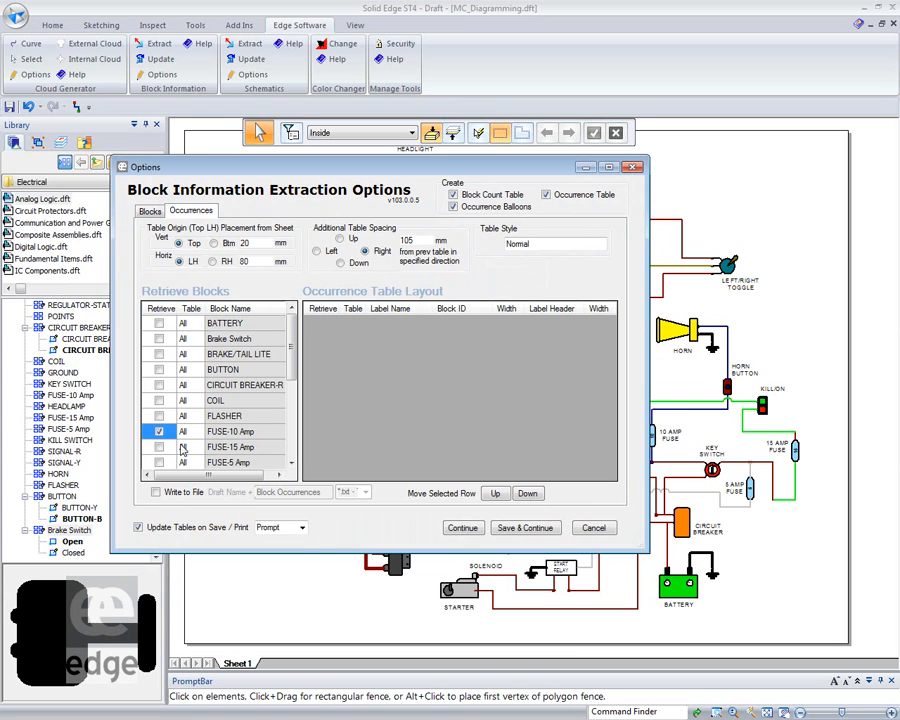
left_click(159, 447)
left_click(159, 462)
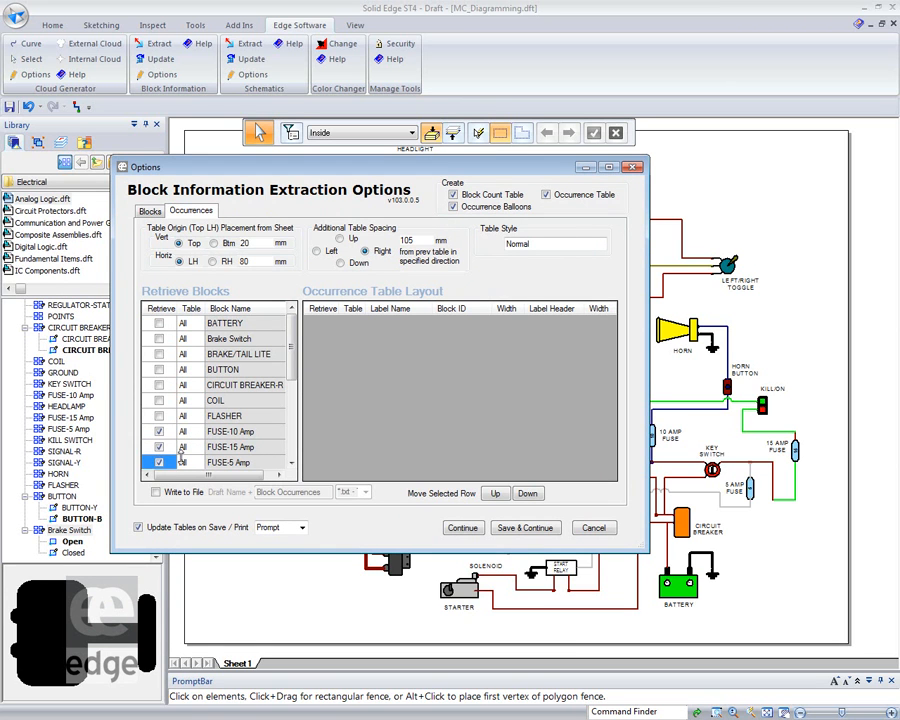
left_click_drag(294, 378, 296, 398)
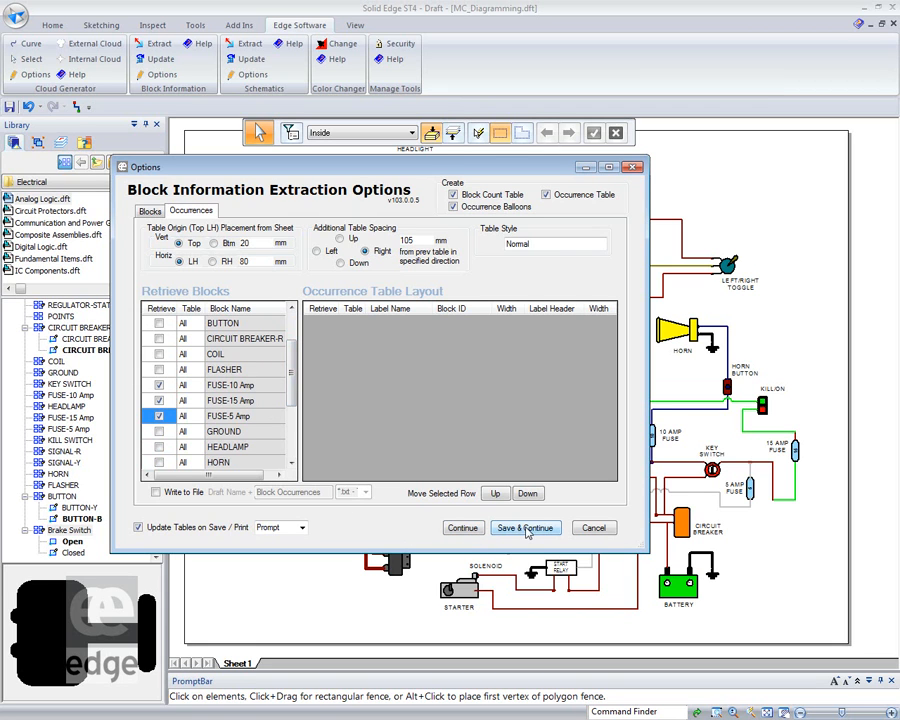
left_click(462, 530)
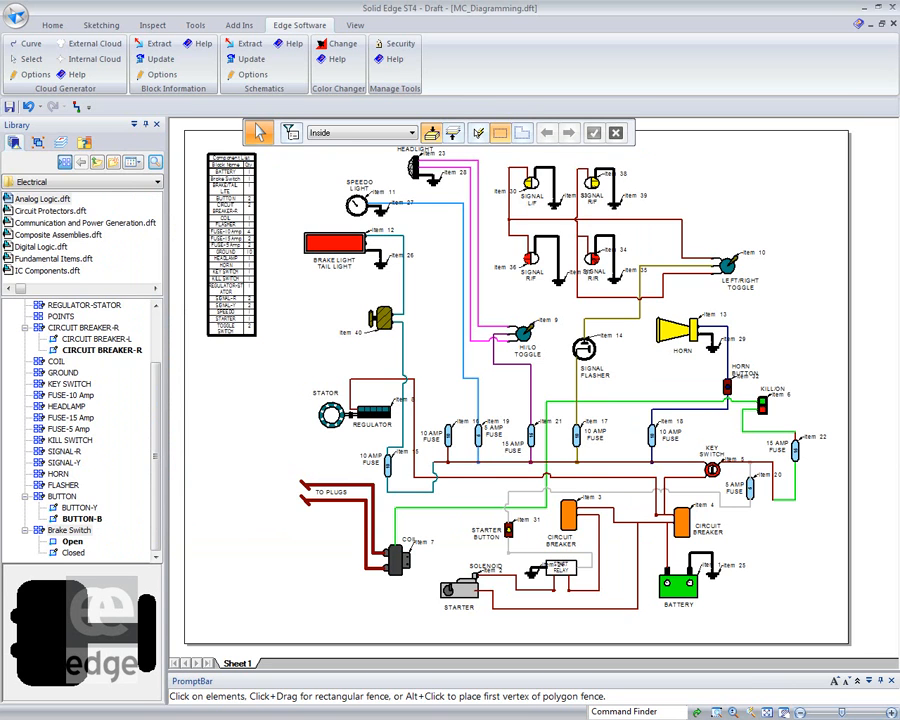
Move the component list table down into the blank area beside the brake switch and review its block quantities
left_click_drag(228, 335, 230, 455)
scroll(245, 372, "up", 3)
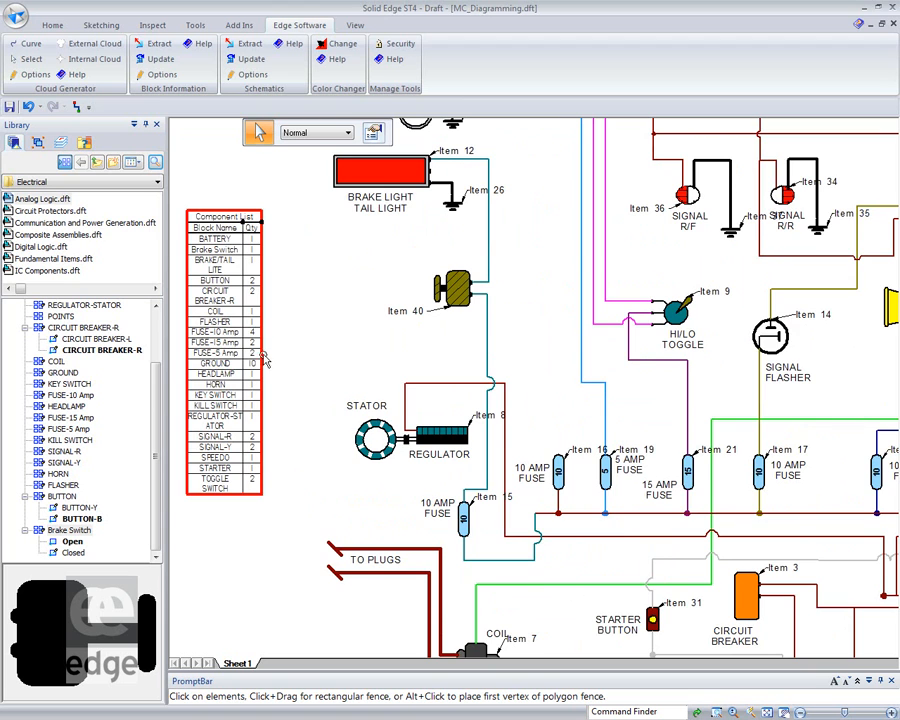
scroll(328, 376, "down", 2)
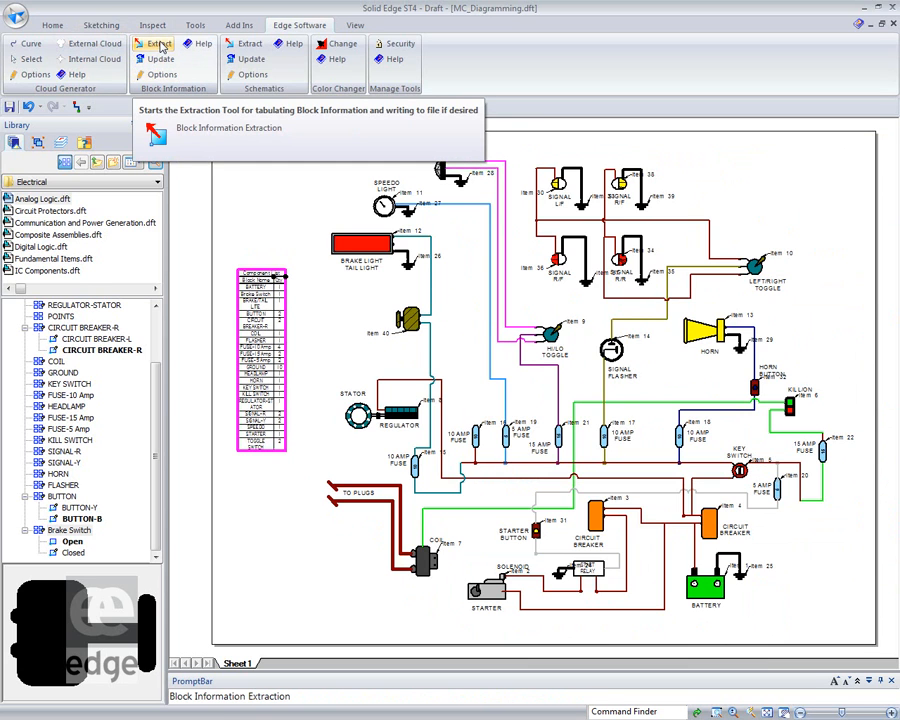
Run the Block Information extraction again with only the FUSE-10 Amp block's occurrences retrieved, saving the options
left_click(163, 47)
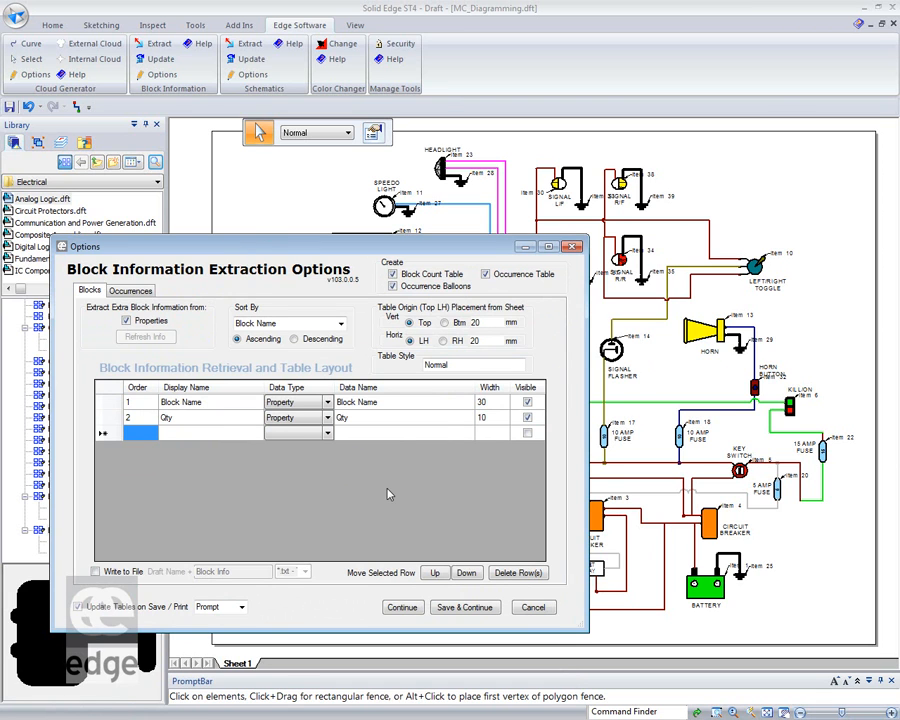
left_click(140, 292)
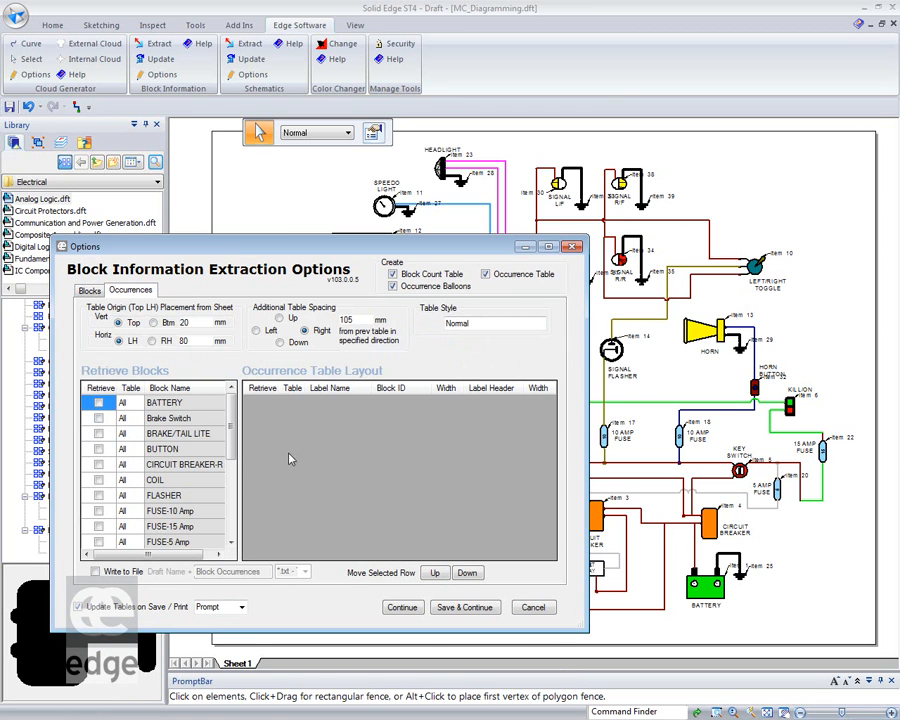
left_click(98, 511)
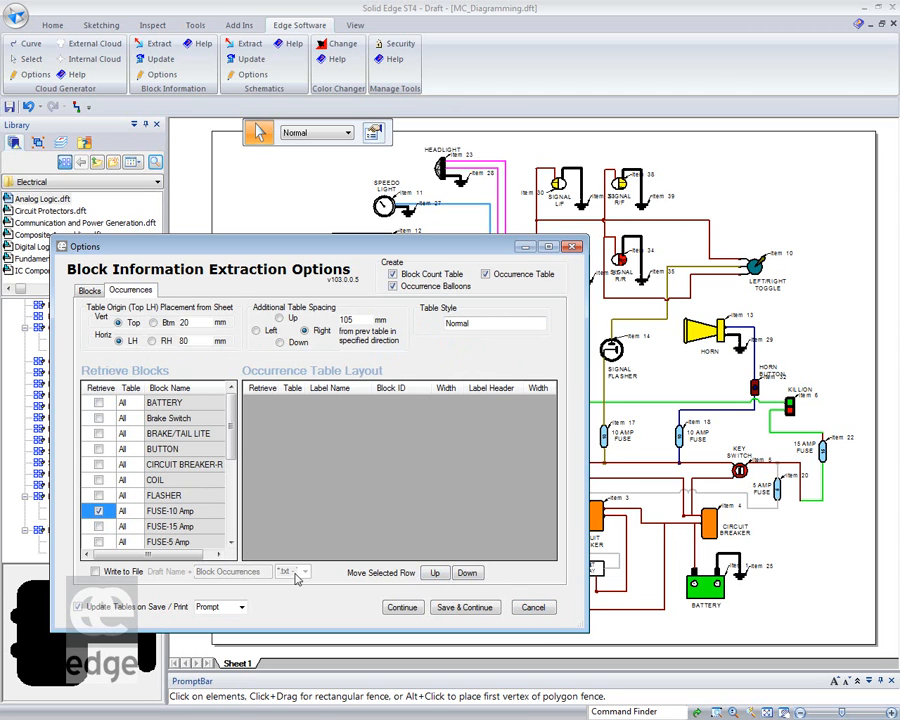
left_click(464, 607)
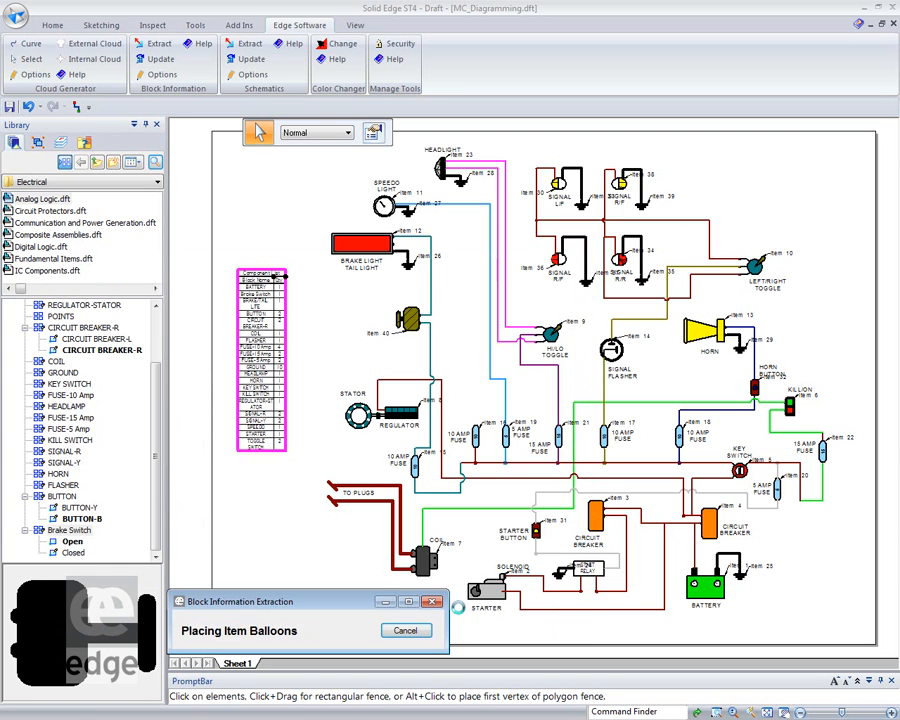
left_click(288, 496)
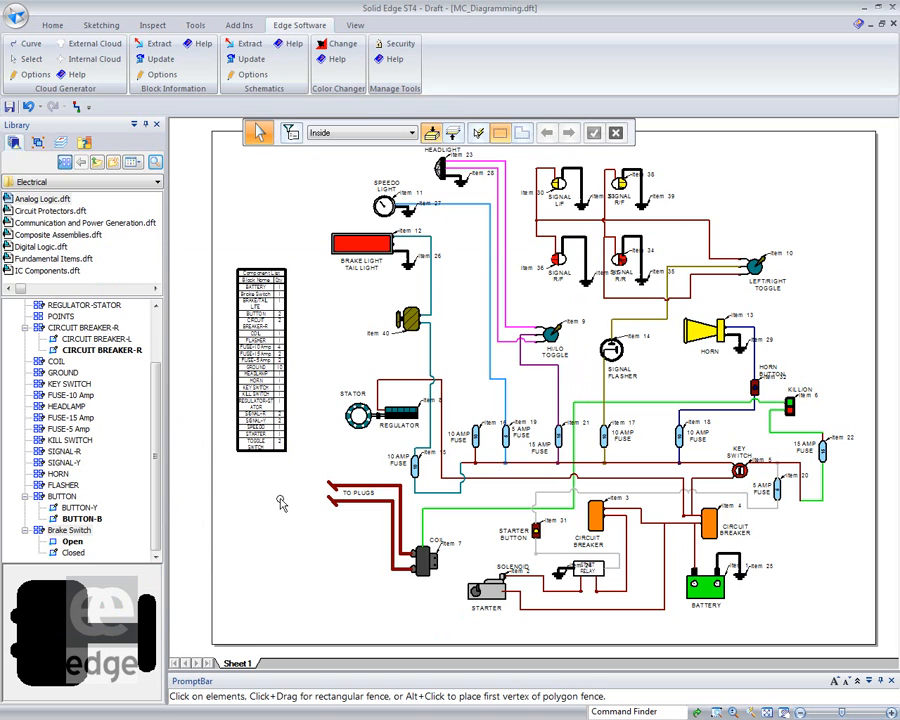
Delete the component list table from the sheet
left_click(283, 447)
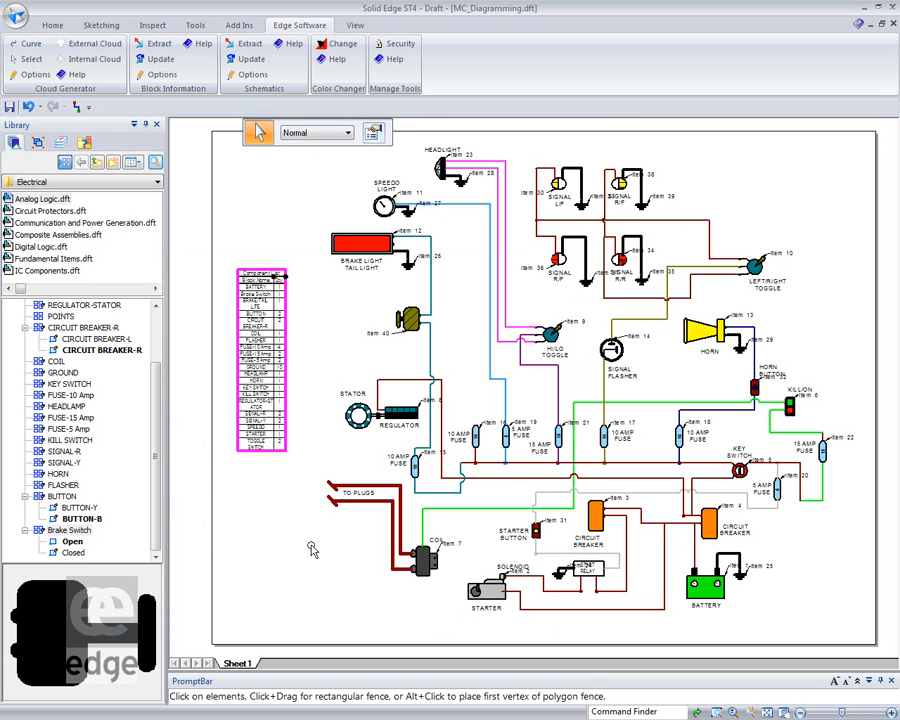
key("Delete")
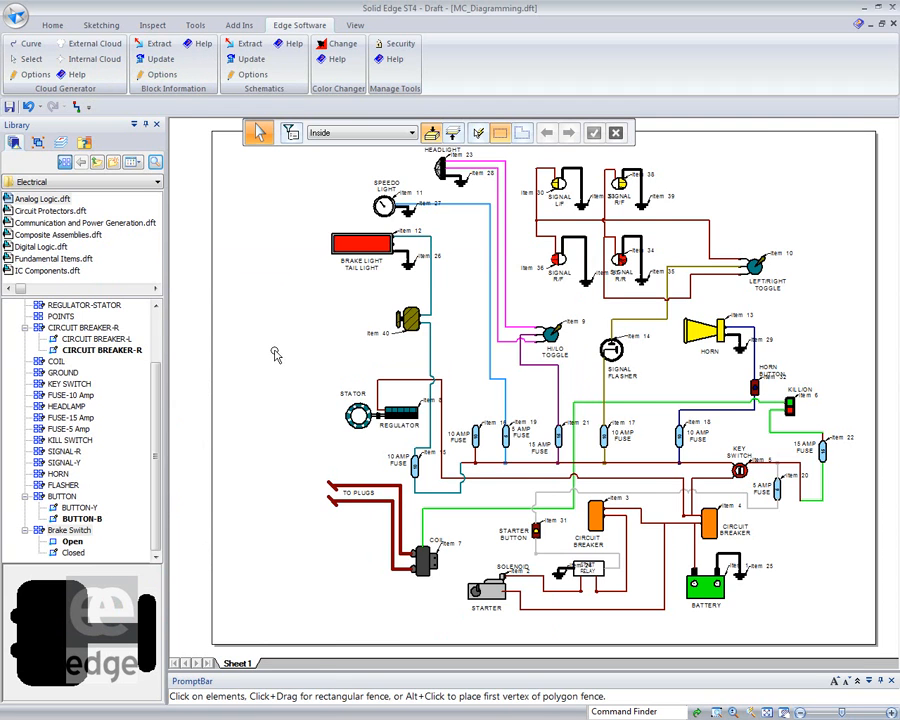
middle_click_drag(274, 354, 261, 346)
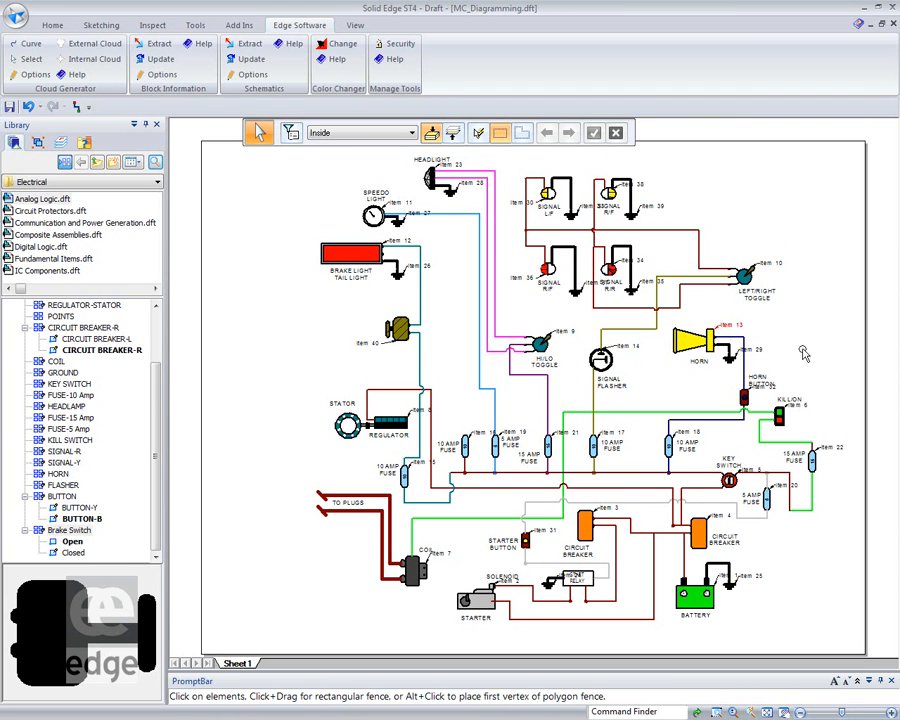
Run the Schematics extraction after reviewing its Blocks, Occurrences and Connections settings, saving the current options
left_click(245, 46)
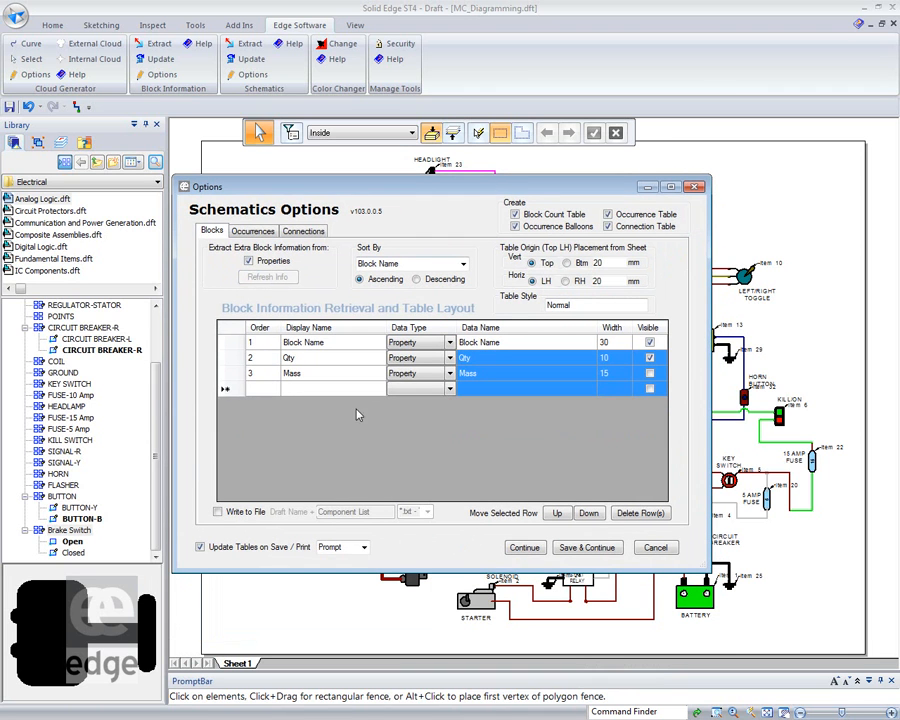
left_click(262, 234)
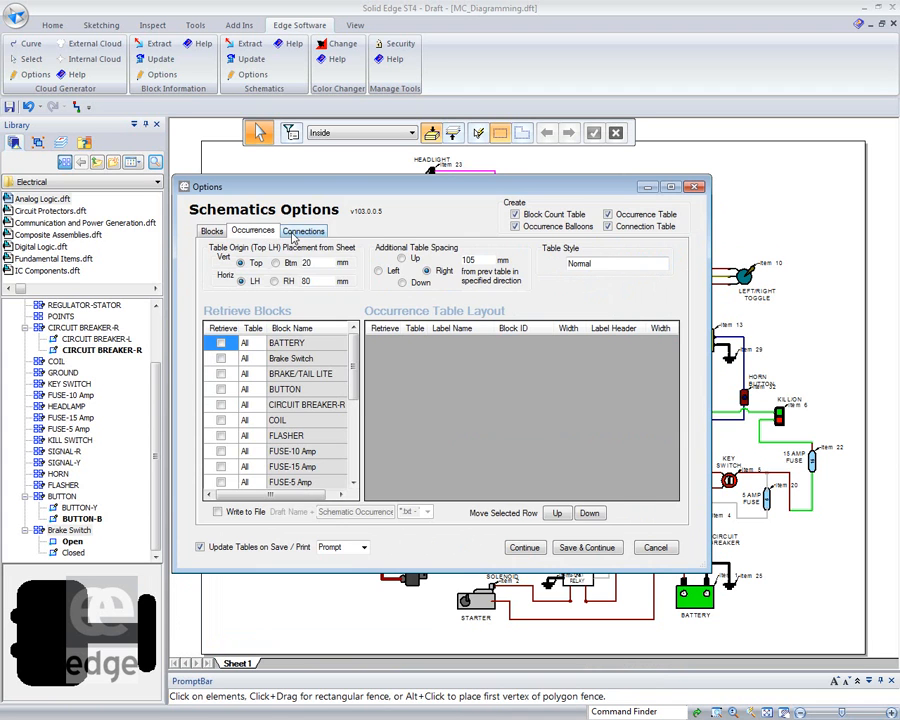
left_click(303, 231)
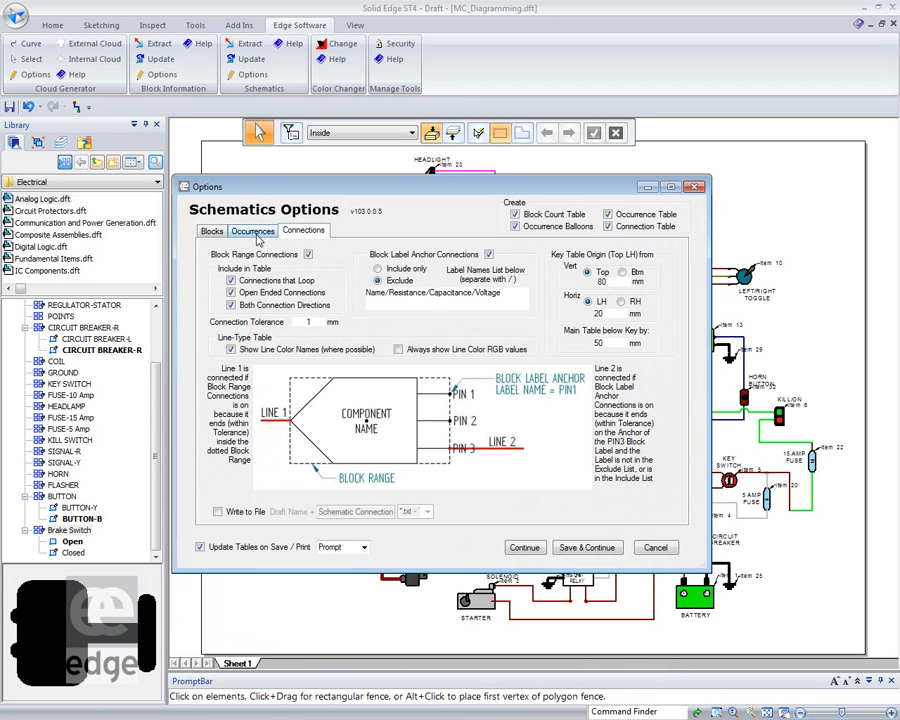
left_click(254, 232)
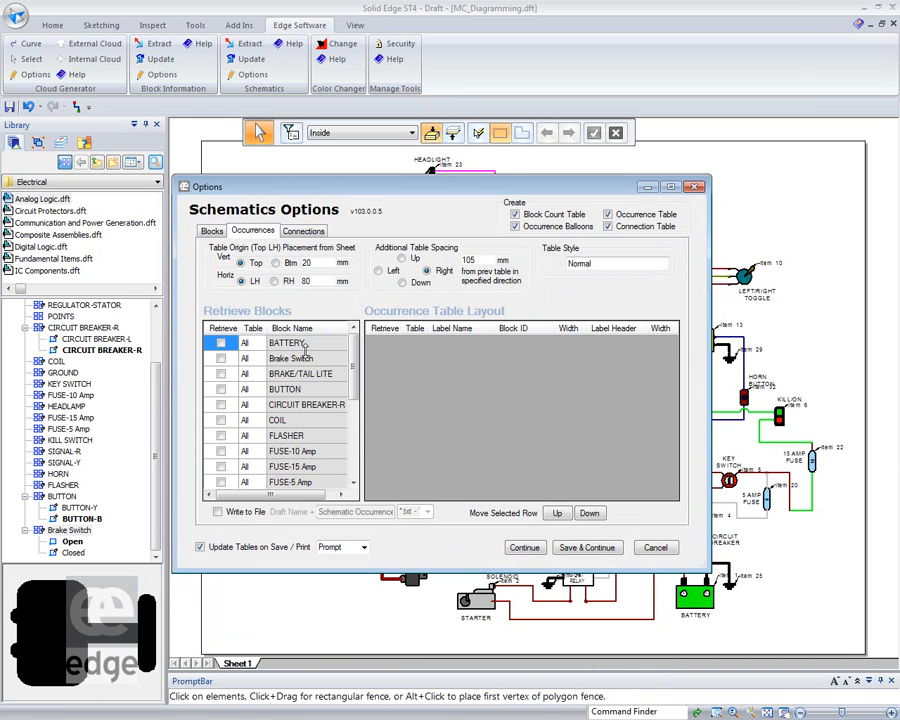
left_click(212, 231)
left_click(311, 234)
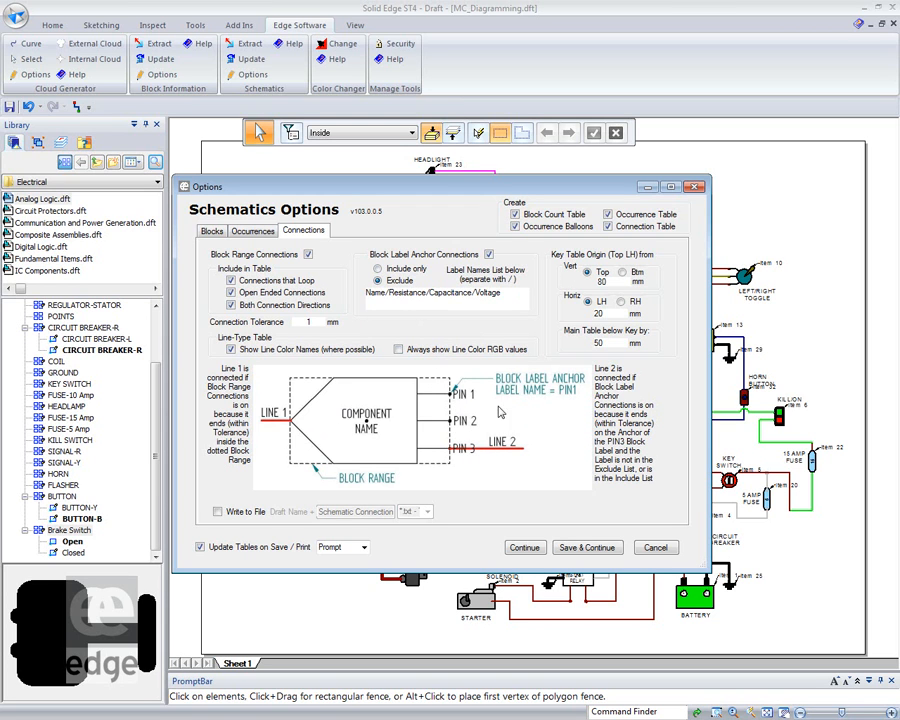
left_click(588, 548)
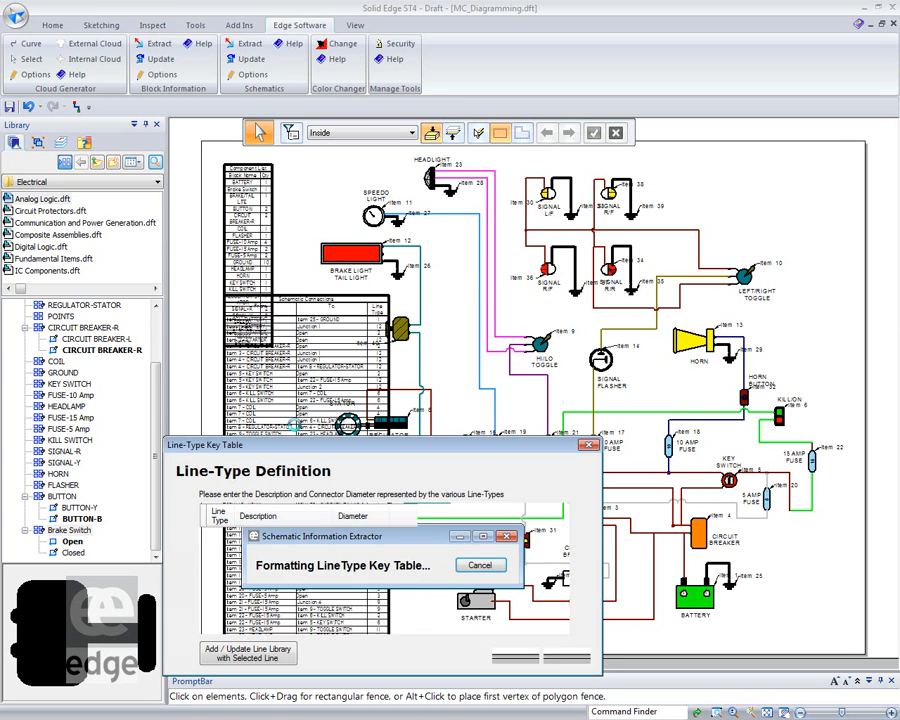
Review the line types in the Line-Type Definition table and accept them with the descriptions and diameters left blank
left_click_drag(384, 448, 378, 224)
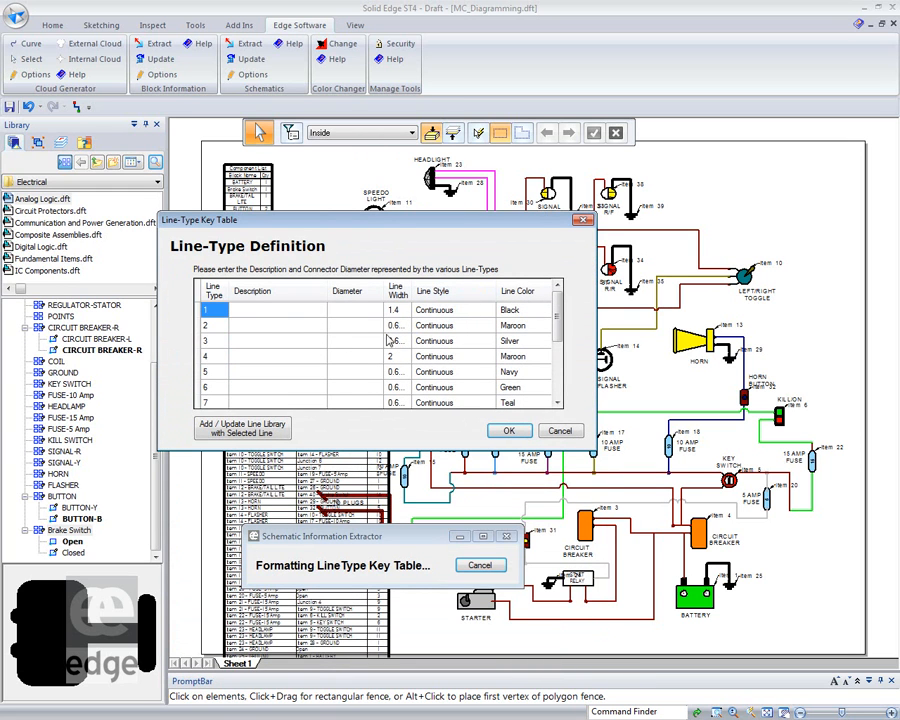
left_click(251, 315)
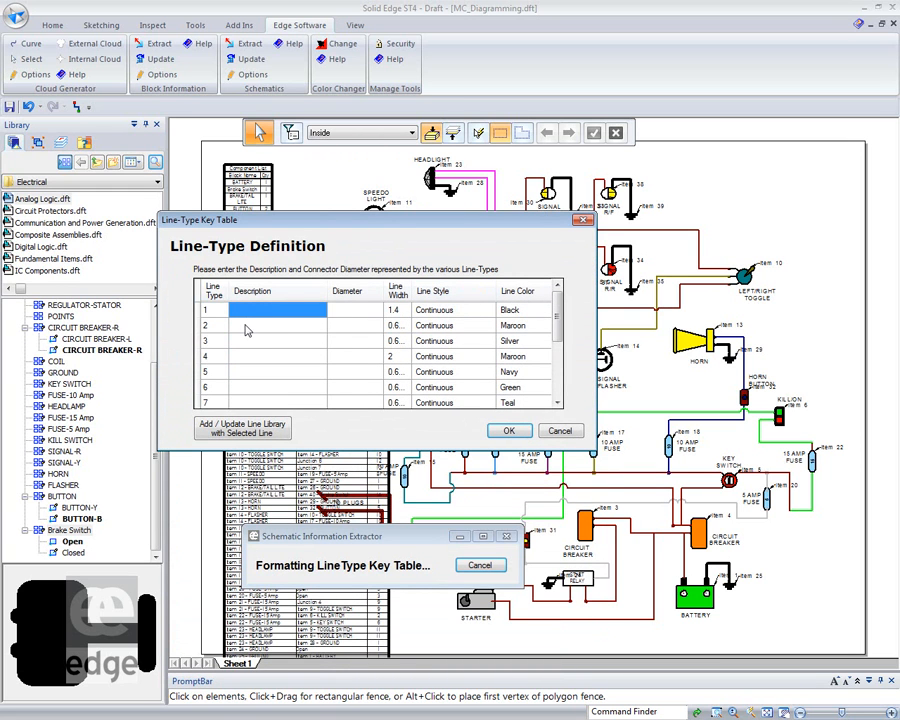
left_click(246, 327)
left_click(338, 342)
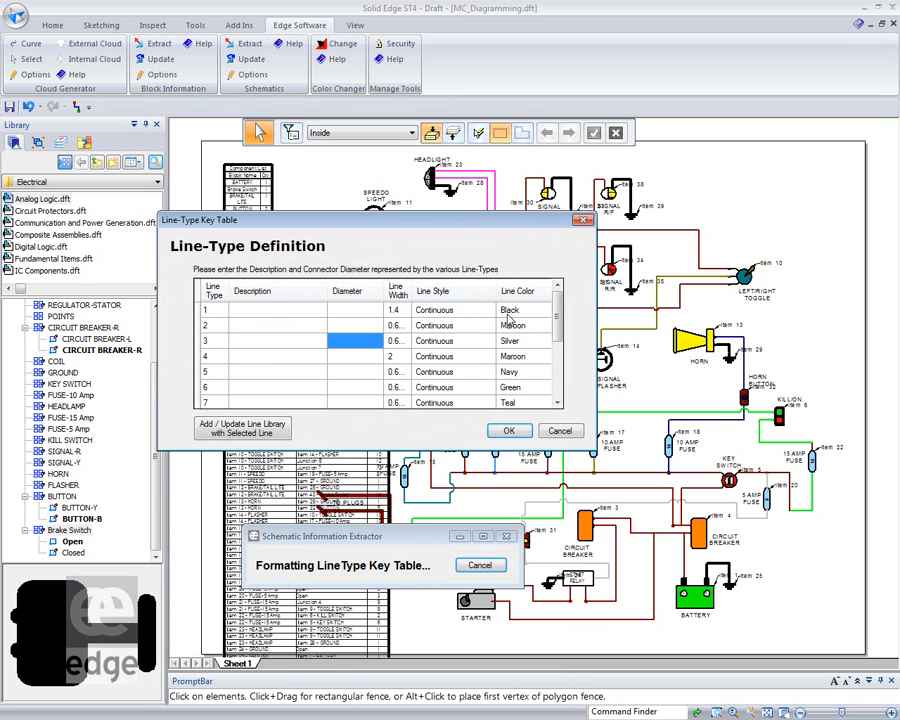
mouse_move(558, 326)
left_mouse_down()
mouse_move(561, 389)
mouse_move(559, 311)
left_mouse_up()
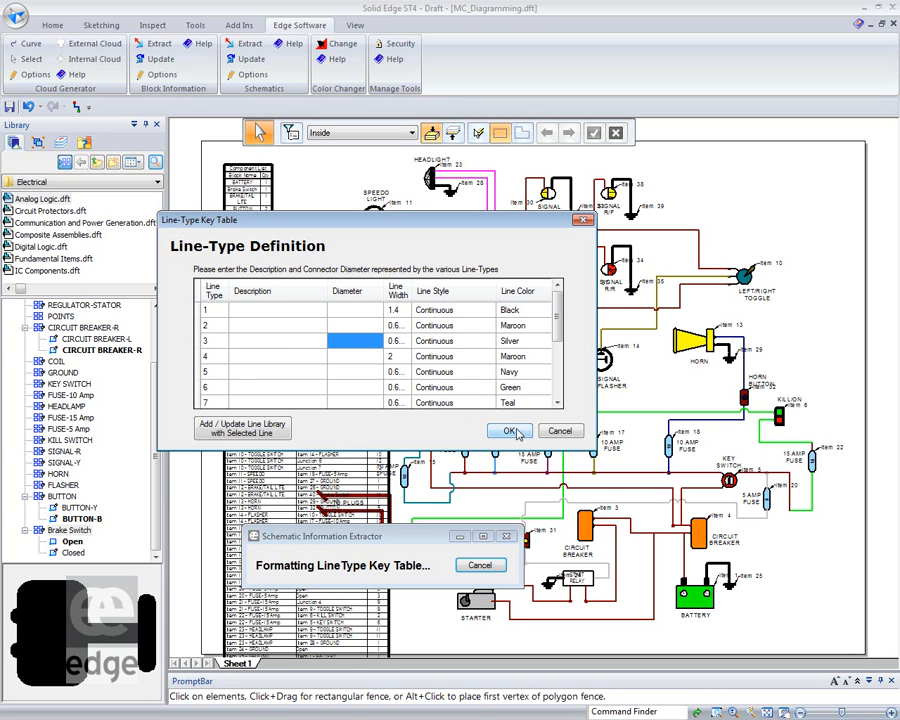
left_click(512, 431)
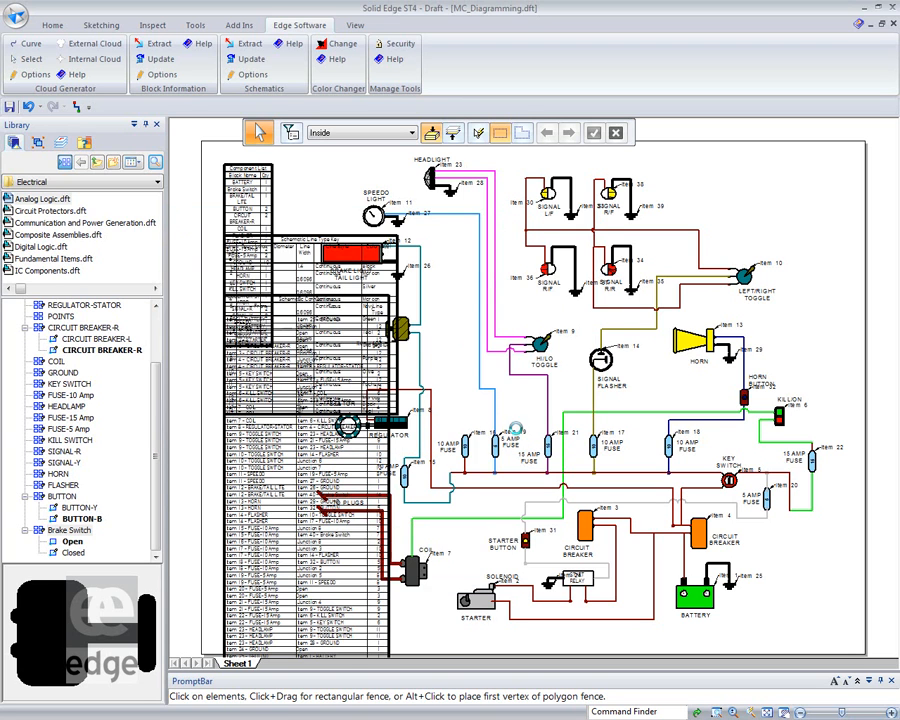
Move the Component List and Schematic Line Type Key tables toward the sheet's left edge, clear of the diagram components
middle_click_drag(276, 192, 421, 187)
left_click_drag(421, 187, 295, 181)
mouse_move(438, 232)
left_mouse_down()
mouse_move(438, 242)
mouse_move(433, 170)
mouse_move(452, 100)
mouse_move(447, 140)
left_mouse_up()
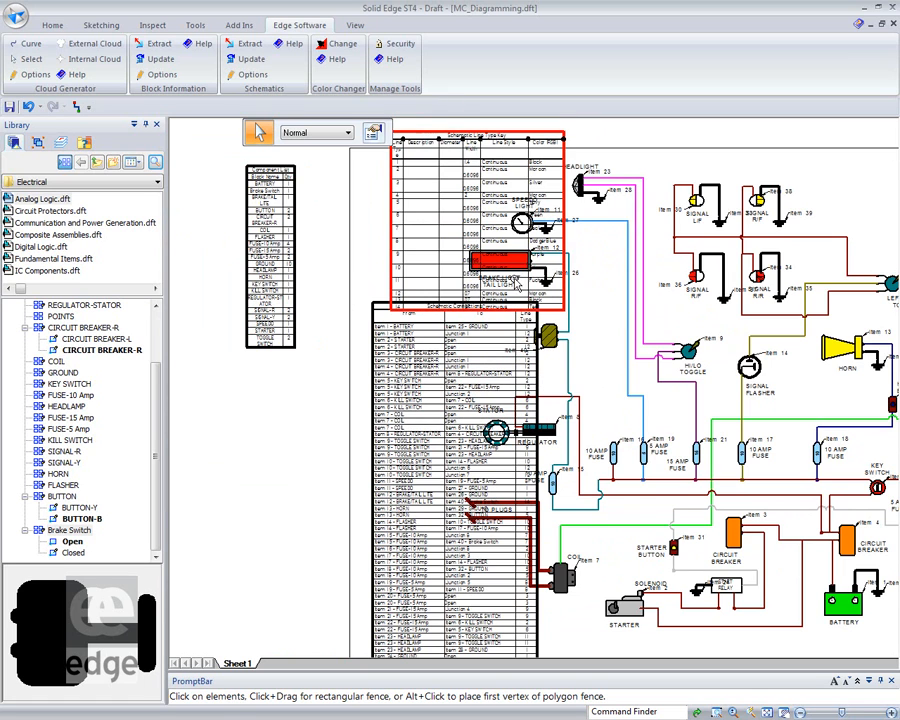
scroll(476, 192, "up", 1)
scroll(478, 195, "up", 2)
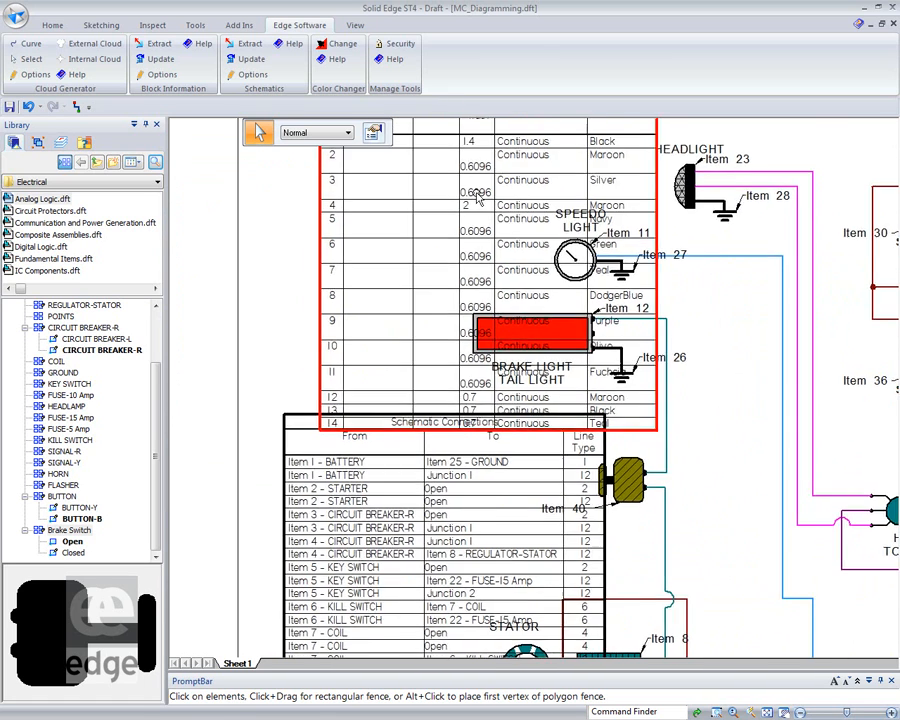
middle_click_drag(478, 200, 480, 330)
left_click_drag(378, 220, 295, 168)
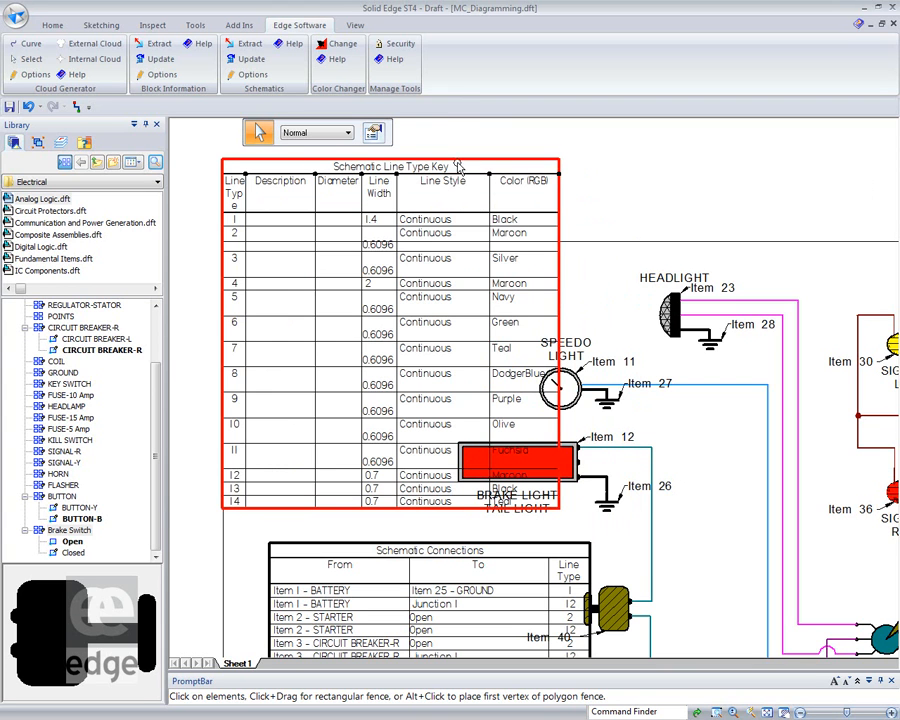
left_click_drag(453, 166, 331, 153)
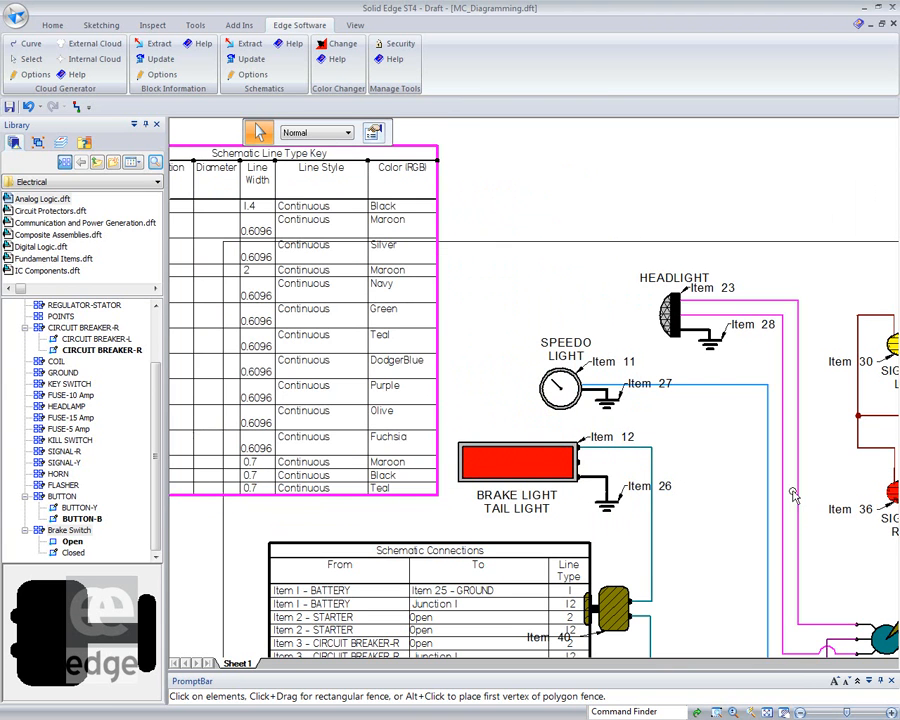
Compare the battery rows of the Schematic Connections table with the battery, ground and circuit breaker wiring in the diagram
mouse_move(755, 532)
middle_mouse_down()
mouse_move(654, 403)
mouse_move(628, 385)
middle_mouse_up()
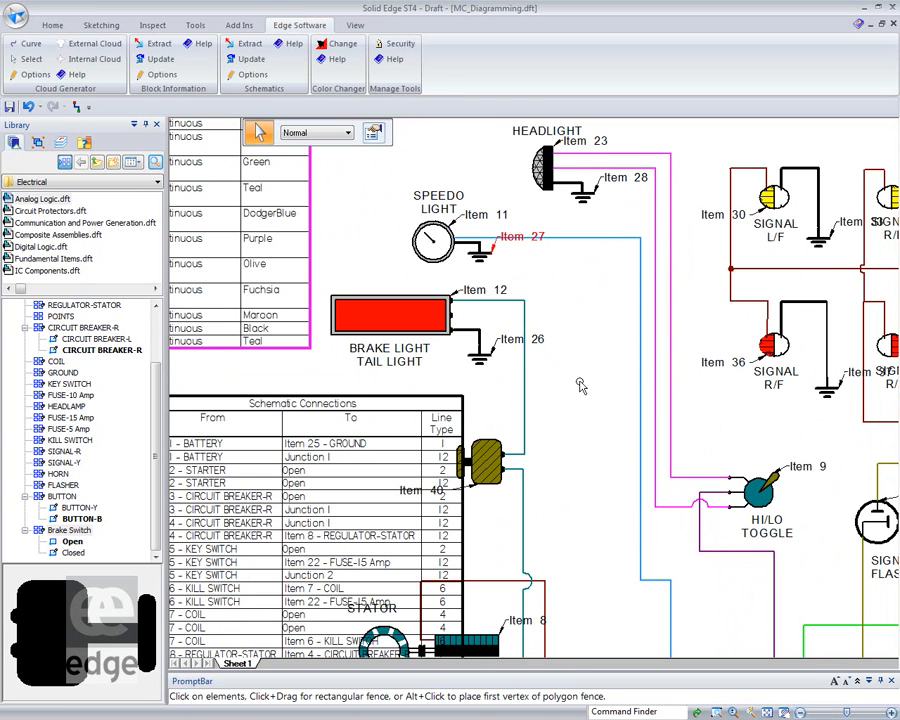
mouse_move(670, 520)
middle_mouse_down()
mouse_move(681, 448)
mouse_move(832, 286)
middle_mouse_up()
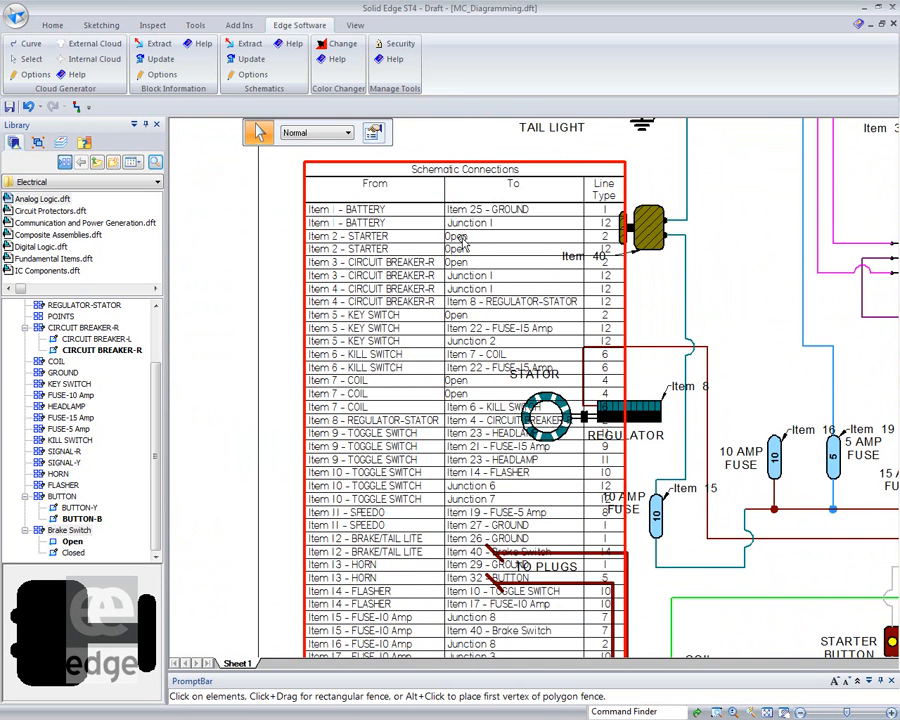
middle_click_drag(507, 340, 357, 267)
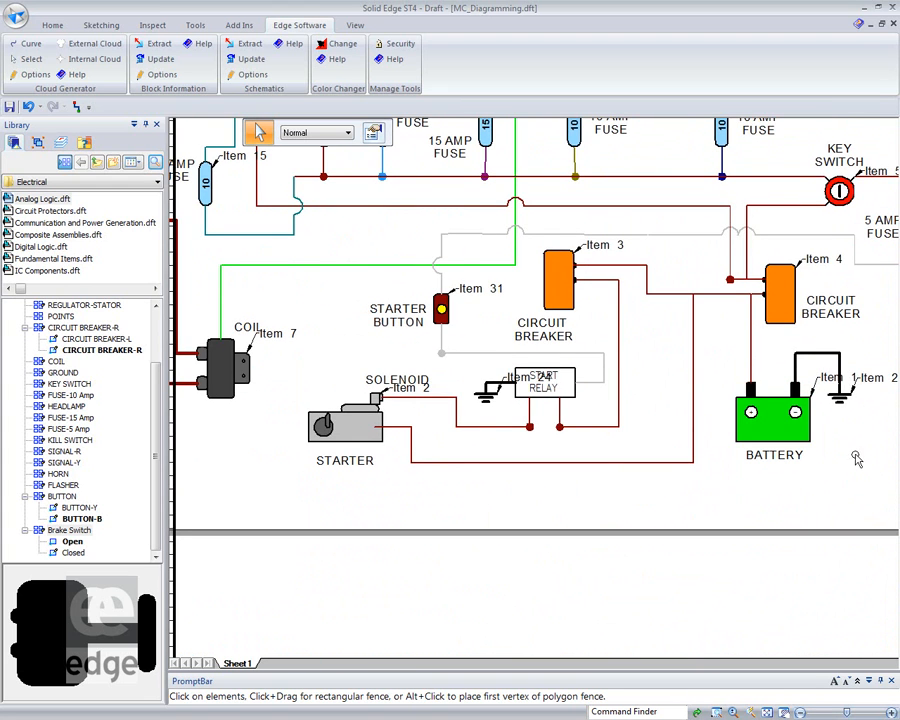
middle_click_drag(856, 459, 779, 483)
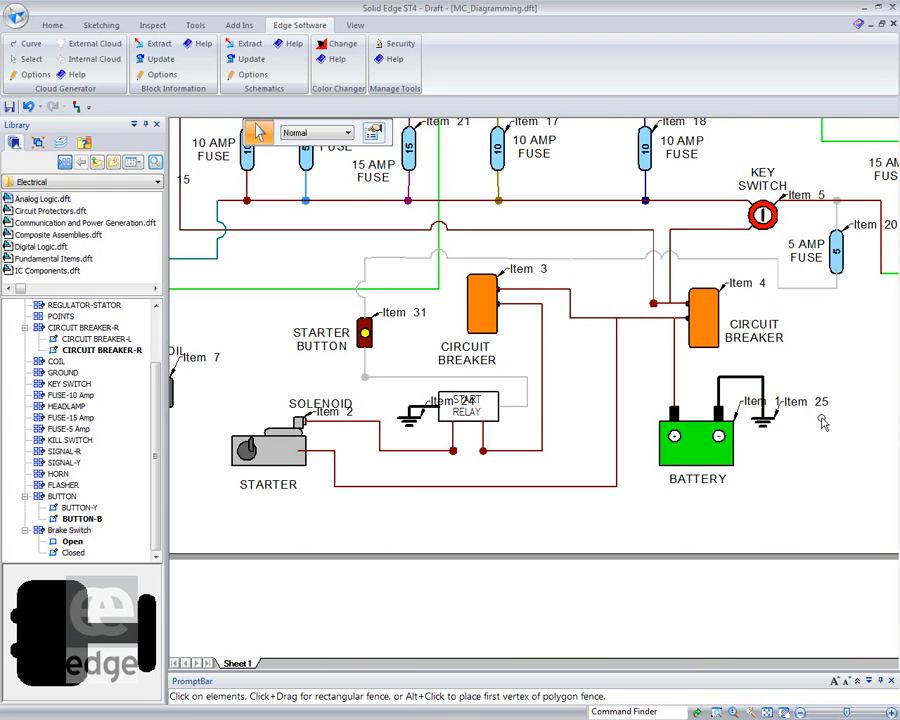
mouse_move(366, 518)
middle_mouse_down()
mouse_move(643, 535)
mouse_move(843, 597)
middle_mouse_up()
mouse_move(324, 408)
middle_mouse_down()
mouse_move(316, 568)
mouse_move(290, 620)
mouse_move(284, 615)
middle_mouse_up()
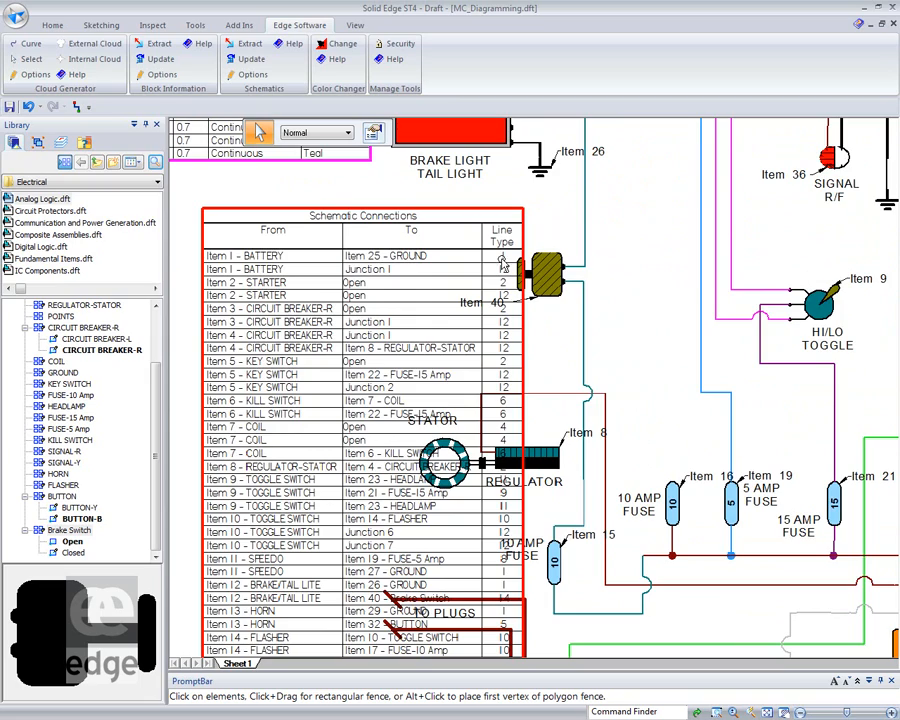
mouse_move(384, 263)
middle_mouse_down()
mouse_move(414, 339)
mouse_move(631, 676)
mouse_move(633, 640)
mouse_move(520, 404)
mouse_move(367, 156)
middle_mouse_up()
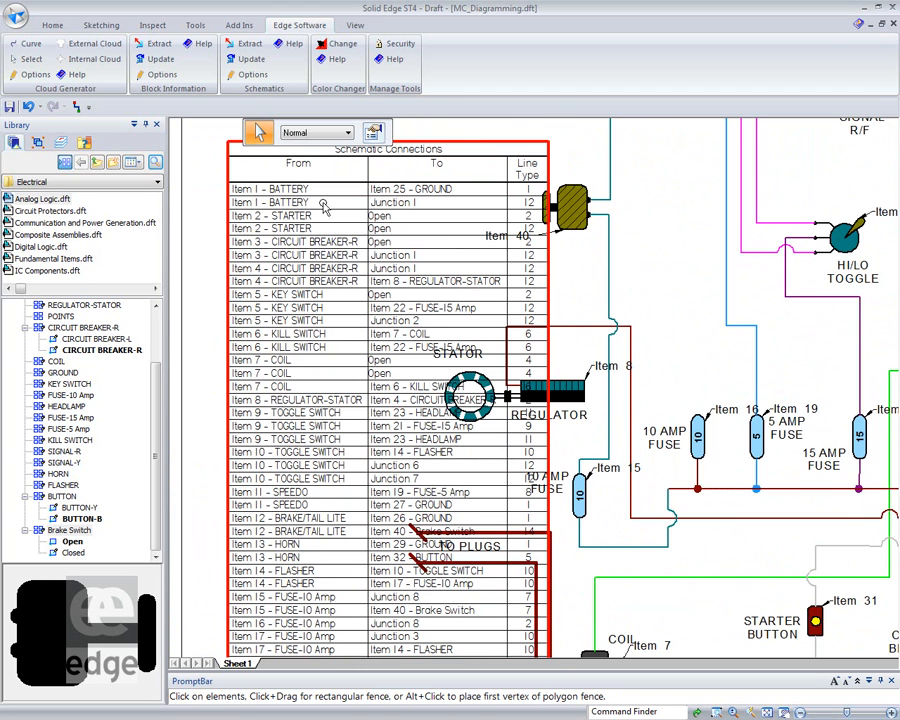
mouse_move(800, 560)
middle_mouse_down()
mouse_move(244, 273)
mouse_move(158, 239)
middle_mouse_up()
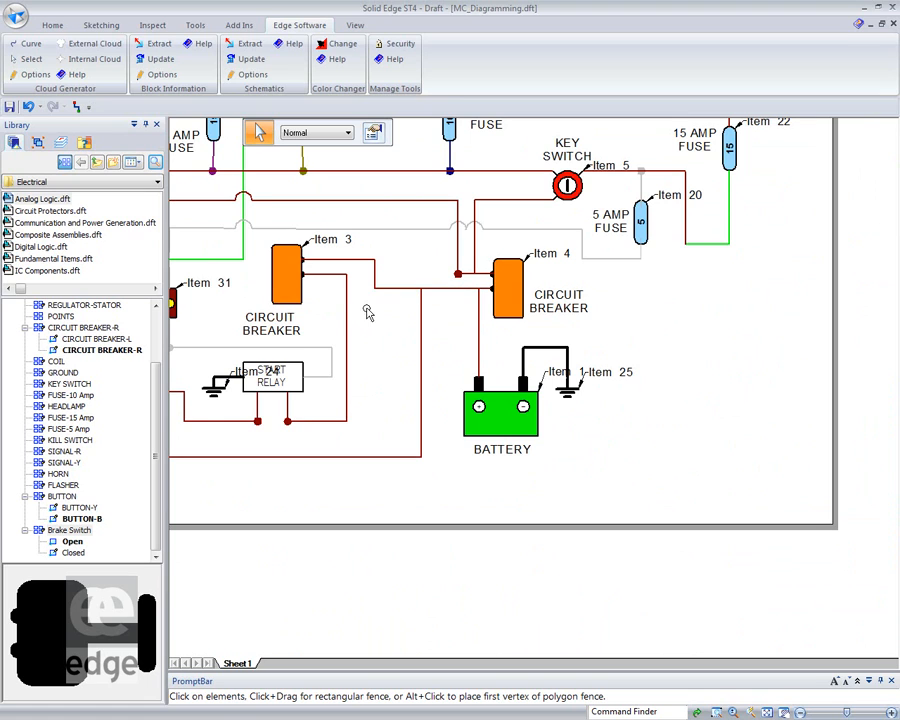
mouse_move(334, 306)
middle_mouse_down()
mouse_move(653, 316)
mouse_move(898, 348)
middle_mouse_up()
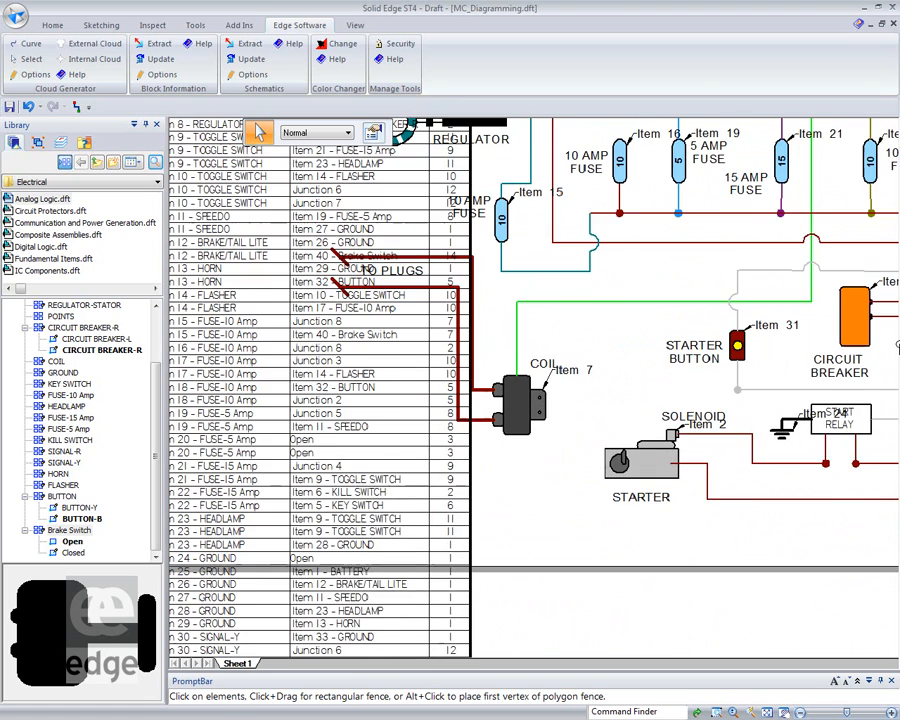
Examine the loop, brake switch and junction rows at the end of the Schematic Connections table against the diagram
mouse_move(282, 534)
middle_mouse_down()
mouse_move(306, 452)
mouse_move(327, 221)
middle_mouse_up()
middle_click_drag(295, 392, 311, 205)
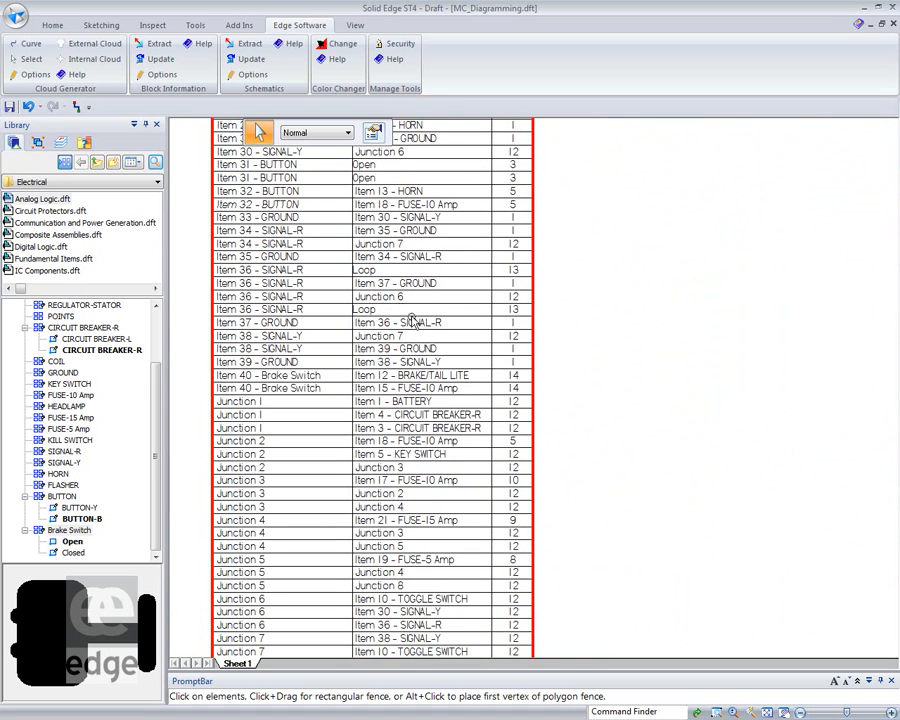
middle_click_drag(287, 474, 309, 413)
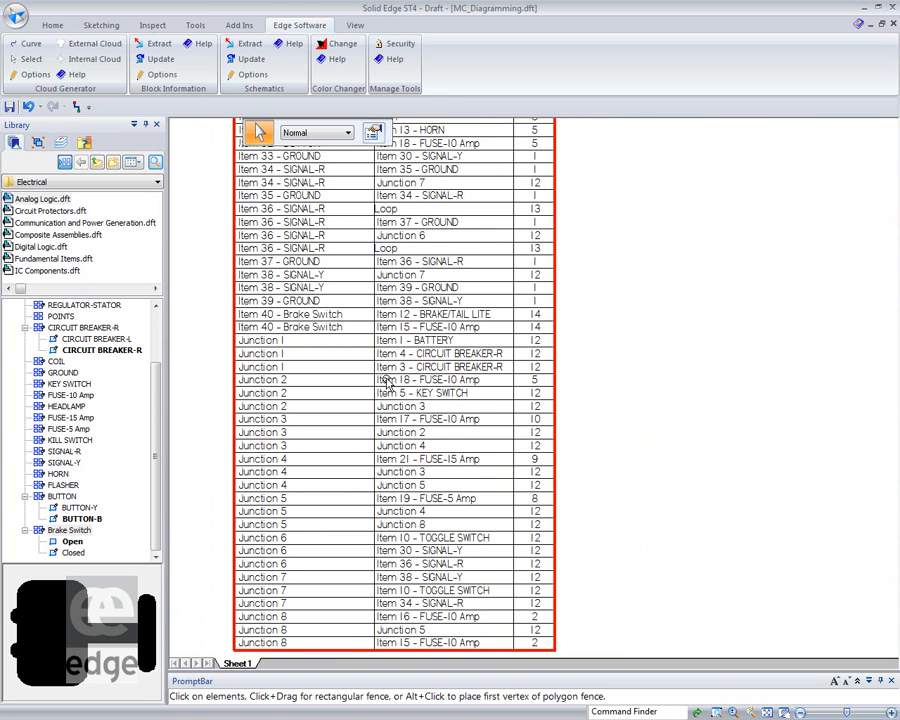
middle_click_drag(579, 427, 544, 459)
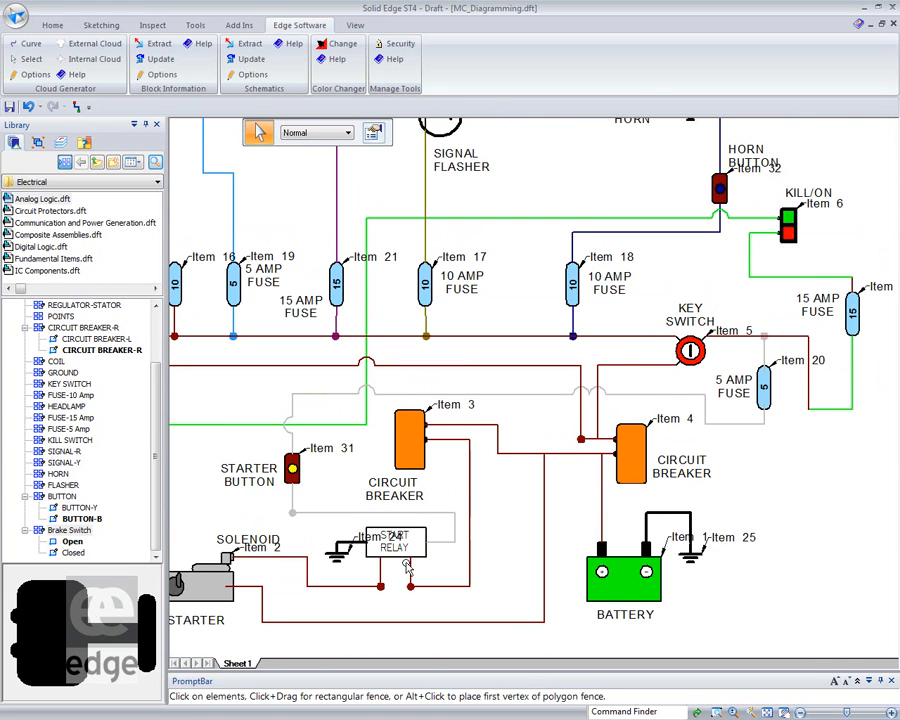
middle_click_drag(505, 535, 641, 371)
Move the Schematic Connections table left so that it clears the stator, regulator and brake switch
scroll(641, 371, "down", 4)
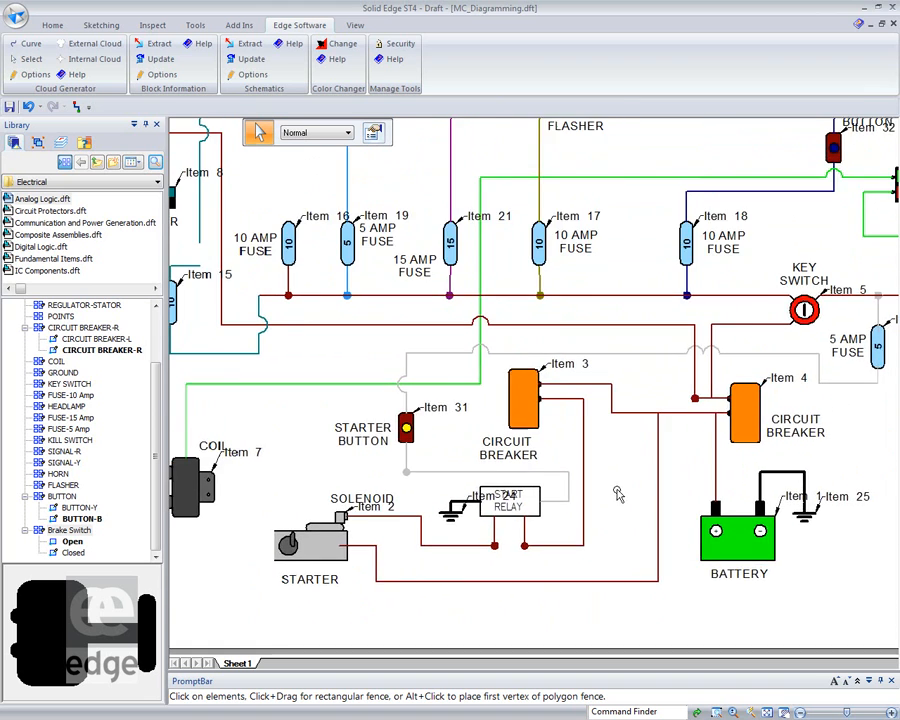
scroll(619, 481, "down", 1)
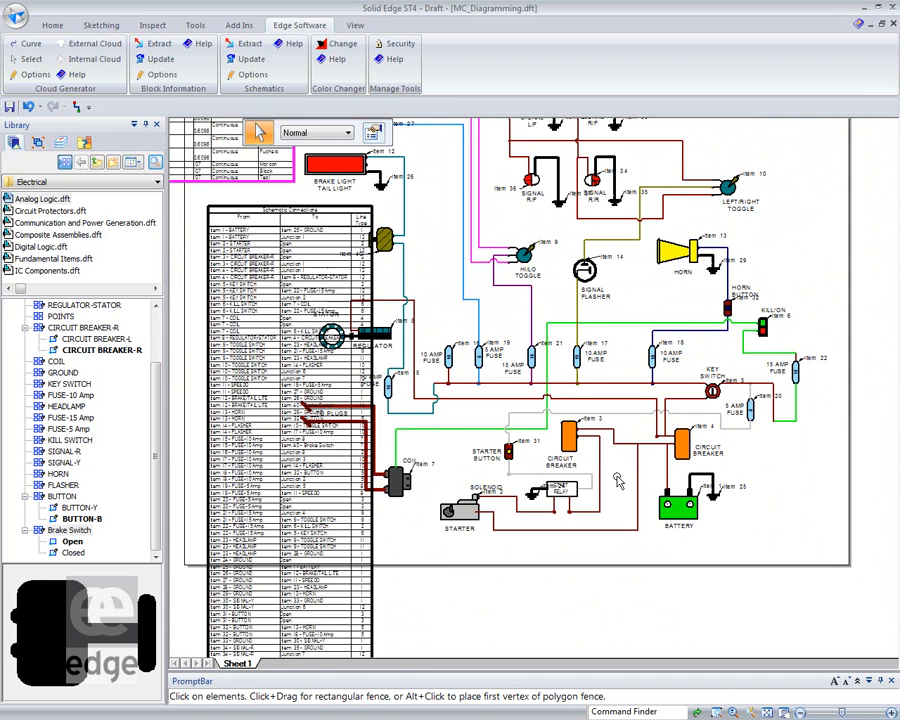
scroll(619, 481, "down", 1)
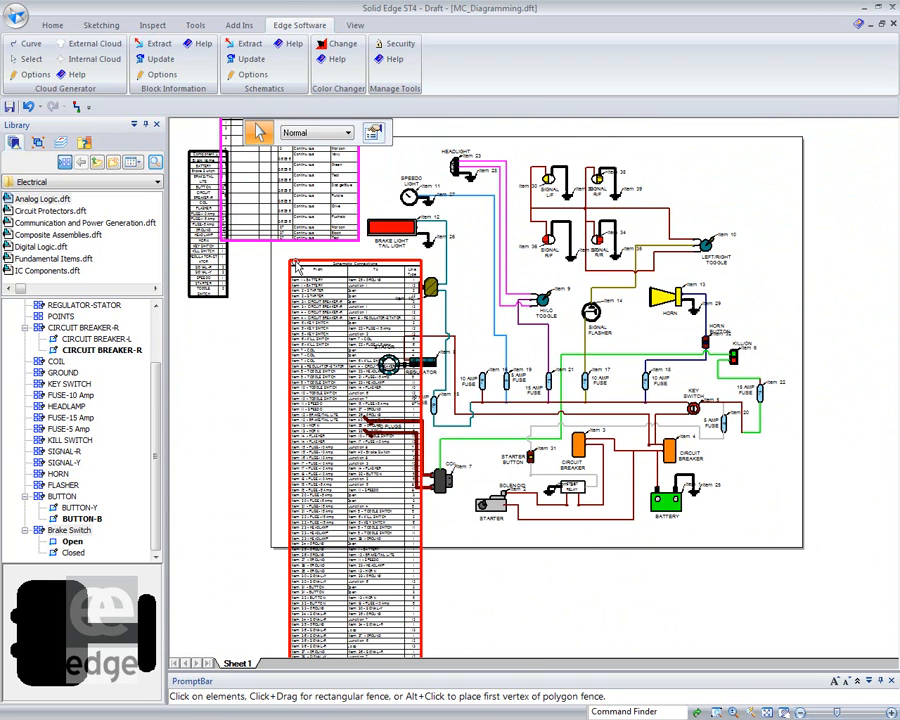
left_click_drag(276, 262, 231, 251)
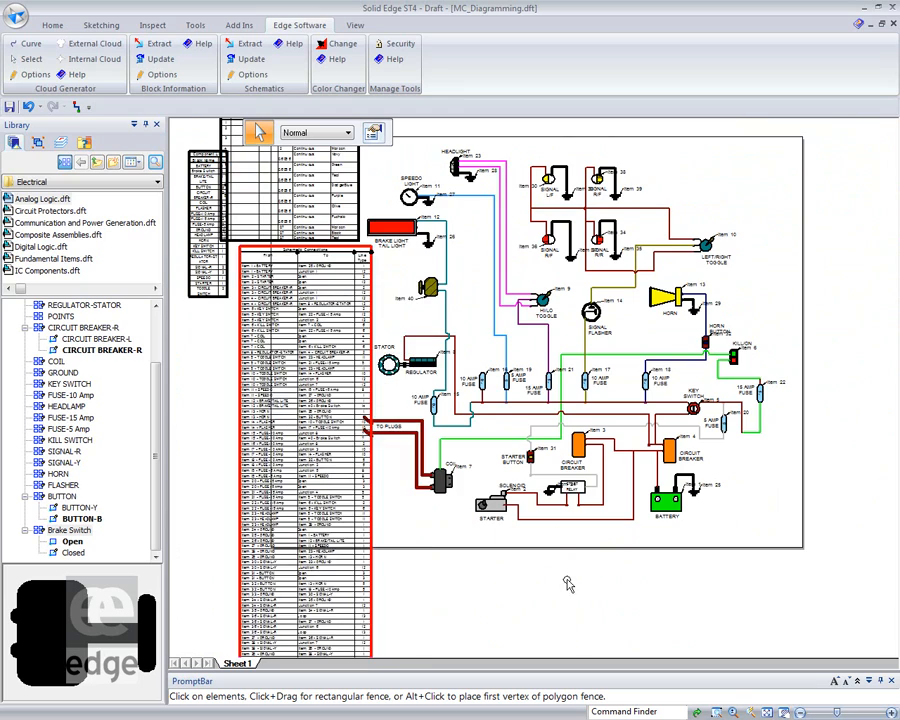
mouse_move(631, 576)
middle_mouse_down()
mouse_move(656, 471)
mouse_move(624, 618)
mouse_move(691, 657)
mouse_move(677, 624)
middle_mouse_up()
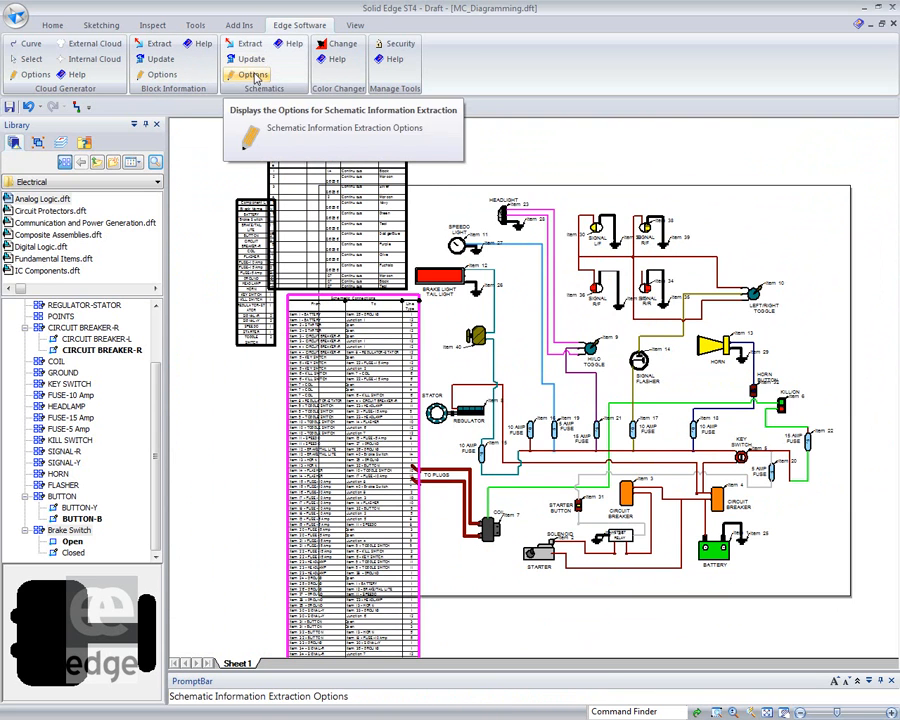
Try turning on Write to File for the occurrence and connection tables in the schematic extraction options
left_click(254, 77)
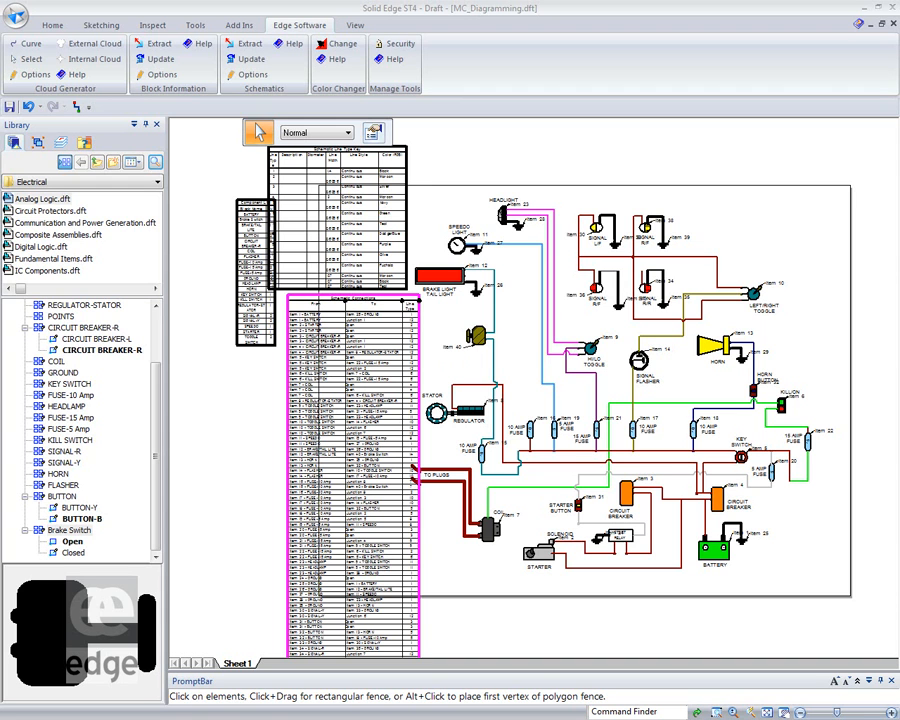
left_click_drag(0, 292, 361, 137)
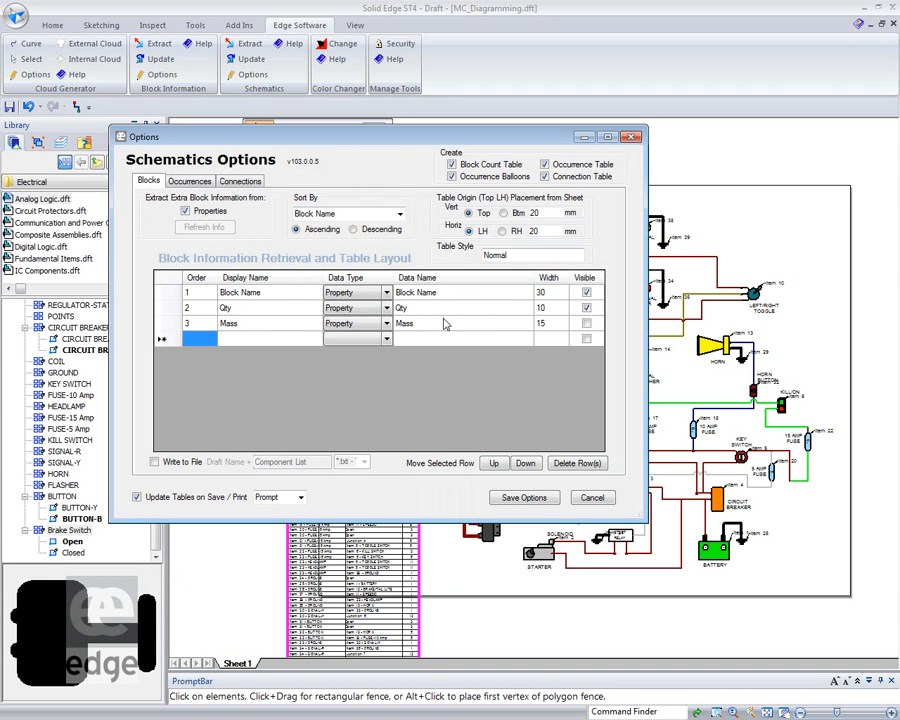
left_click(190, 181)
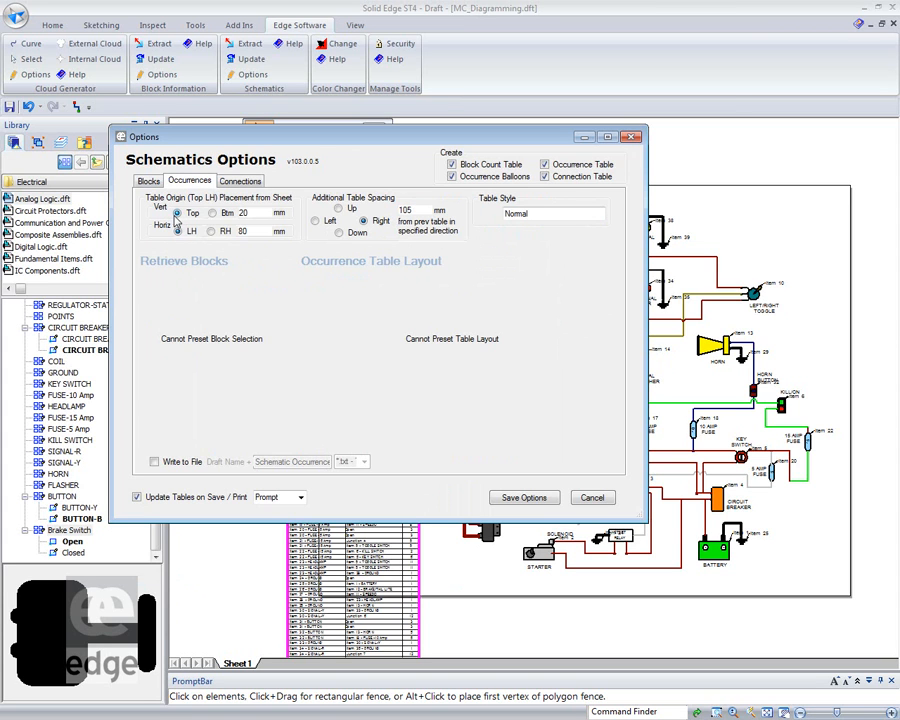
left_click(362, 219)
left_click(155, 463)
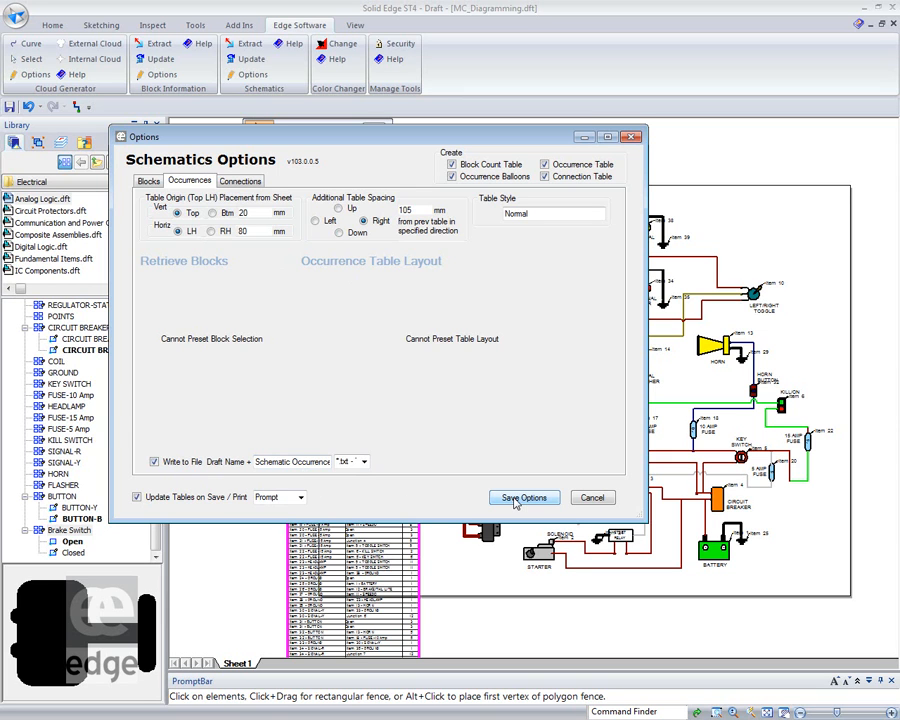
left_click(240, 181)
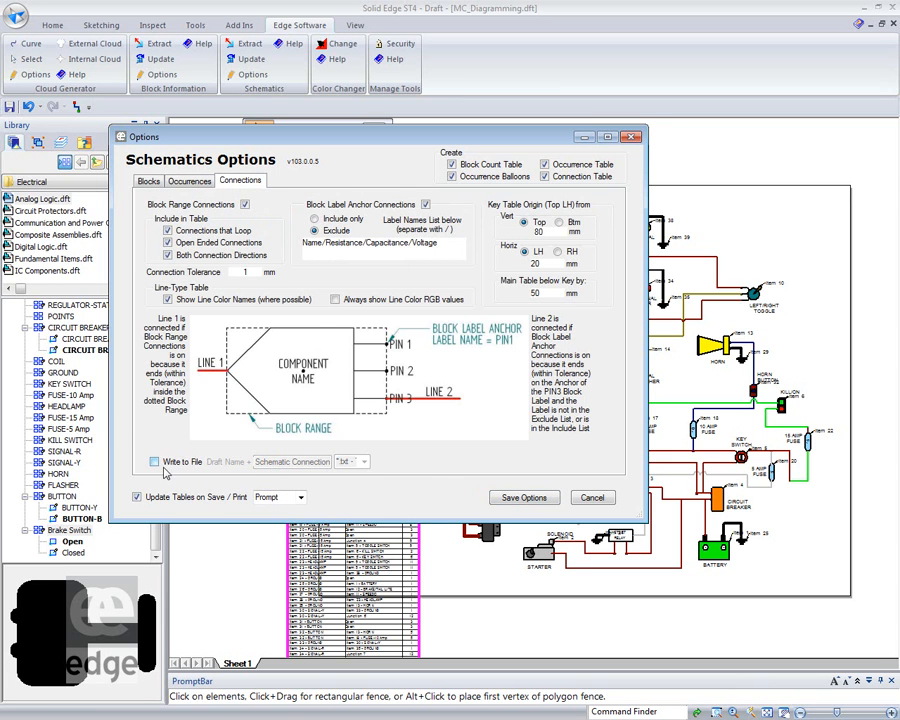
left_click(155, 462)
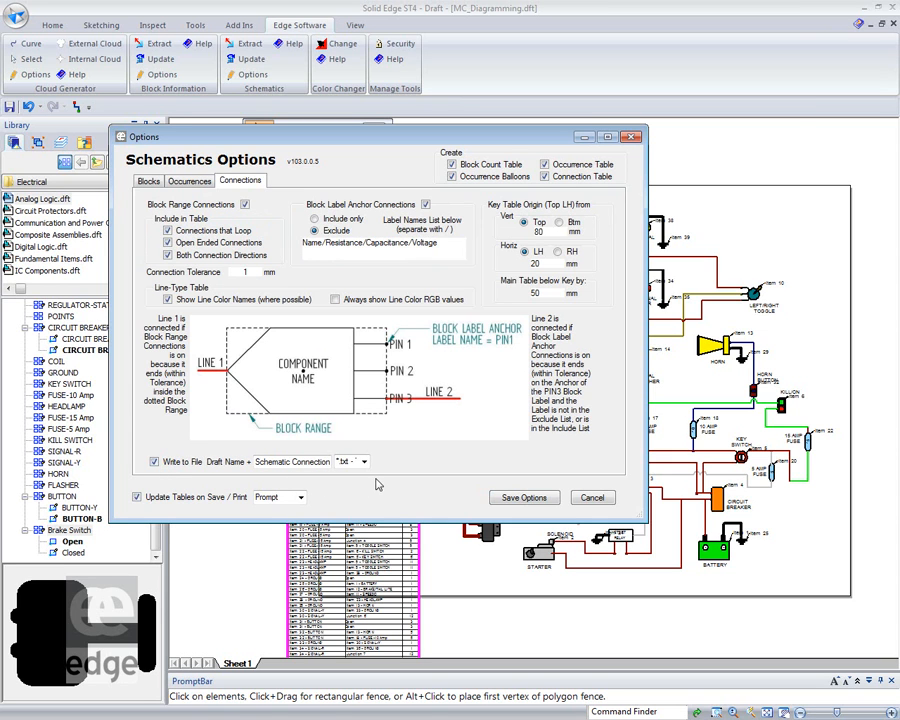
Try turning on Write to File for the Component List table, check the other tables' file settings, and leave the options without saving
left_click(189, 181)
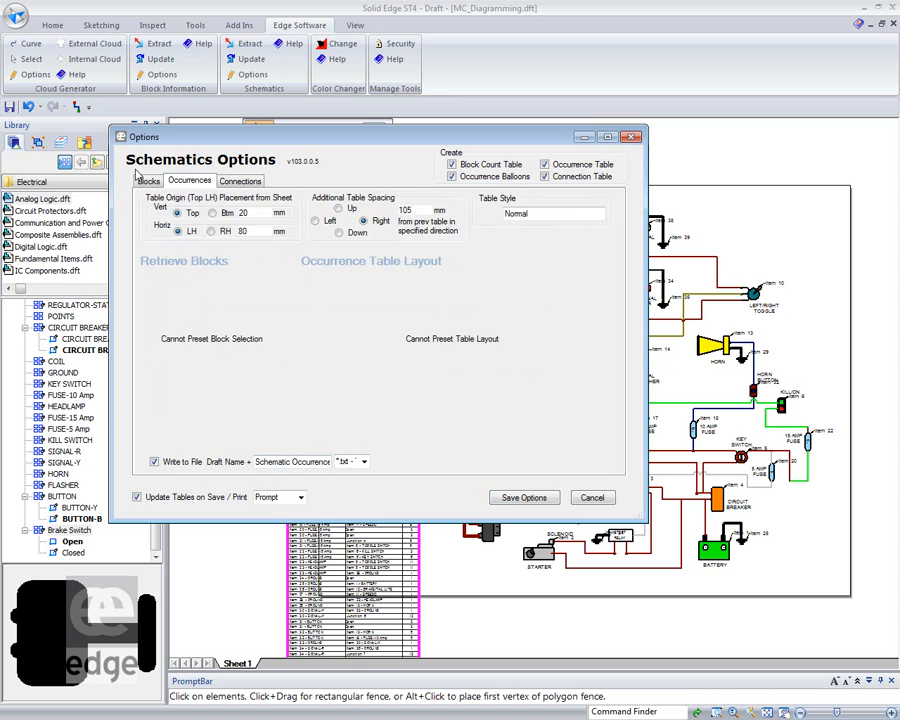
left_click(147, 180)
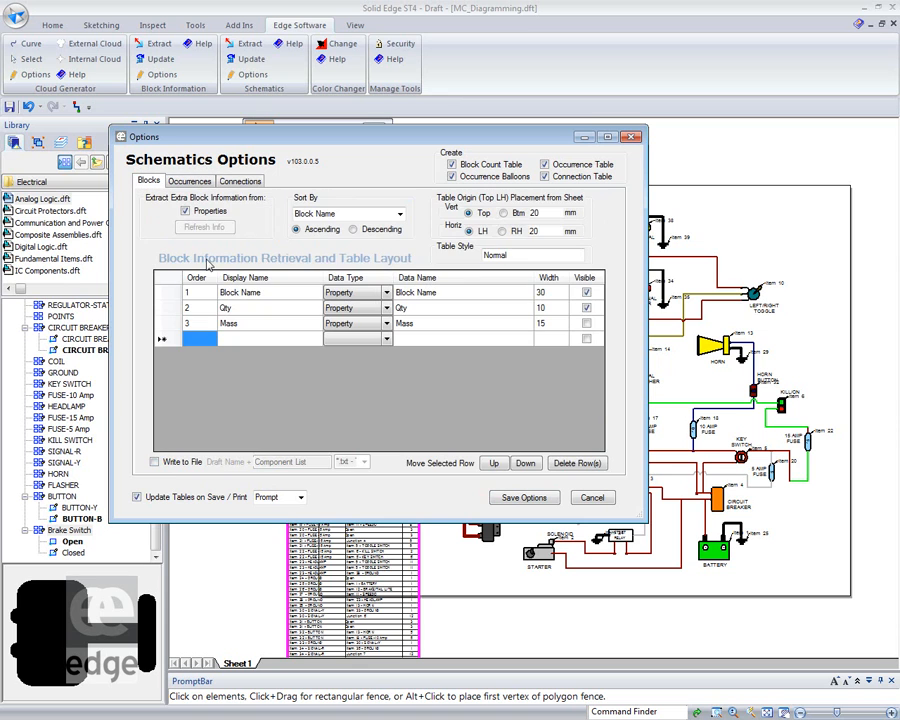
left_click(155, 462)
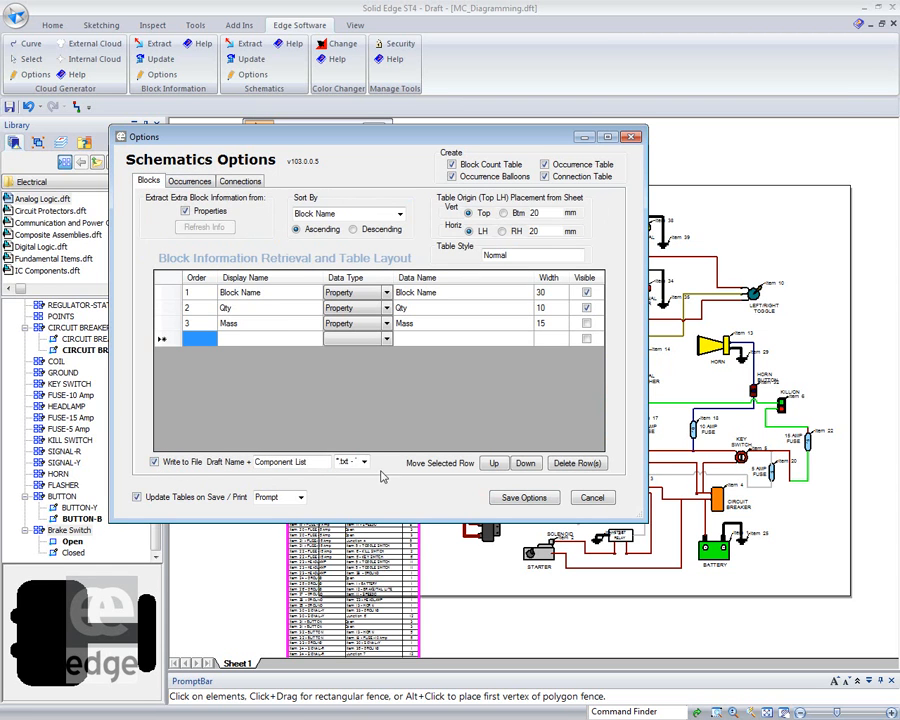
left_click(189, 181)
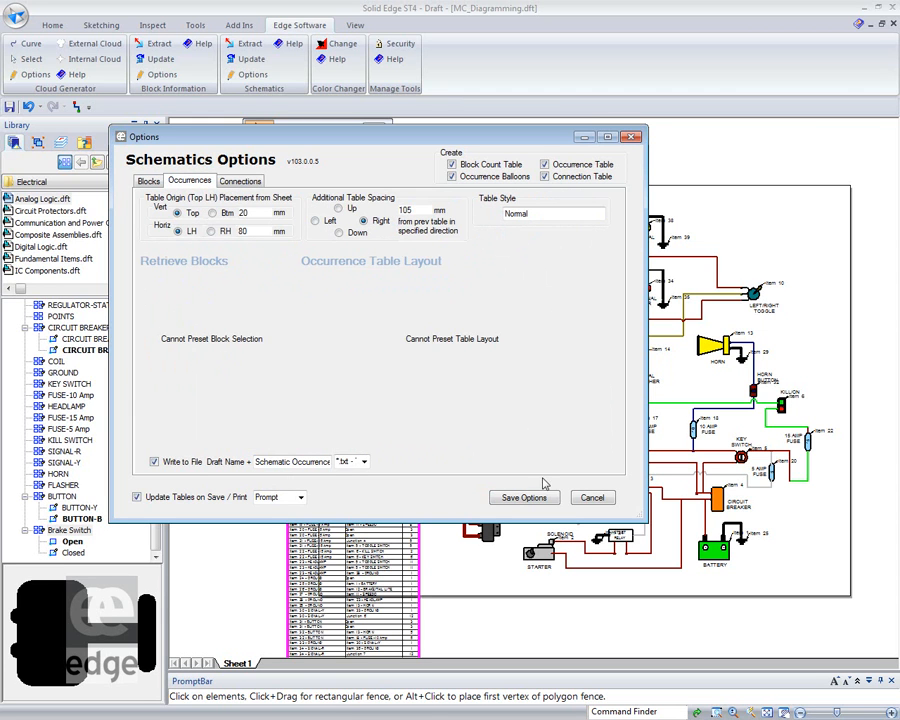
left_click(243, 182)
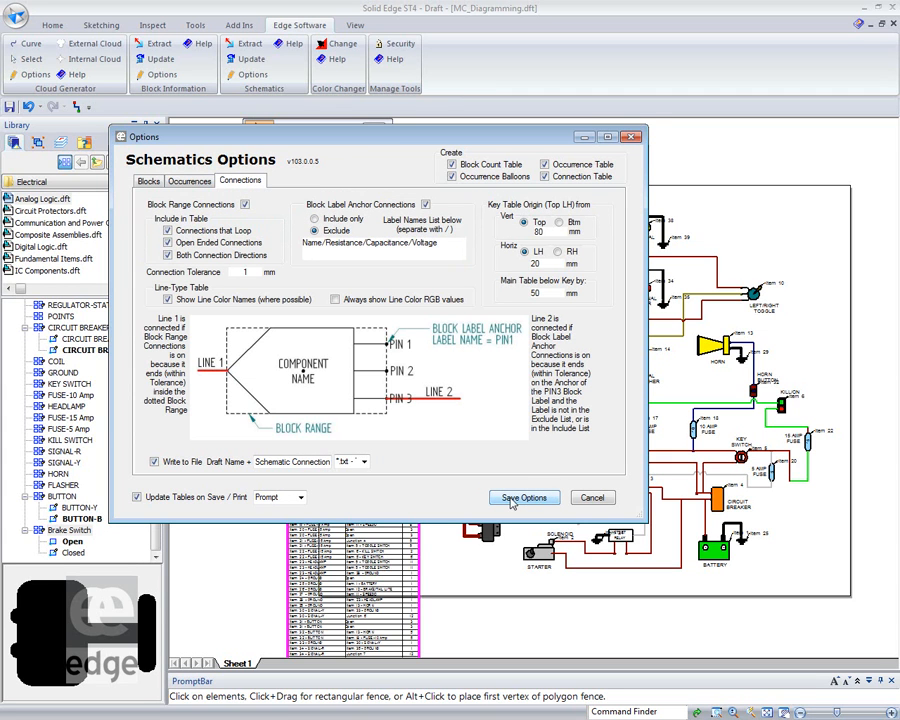
left_click(592, 498)
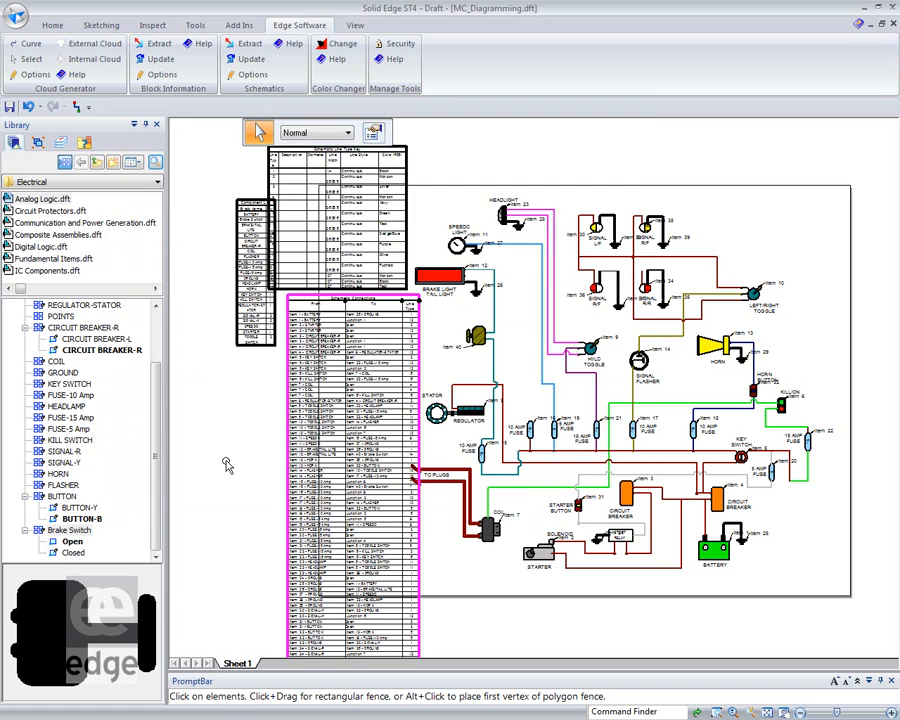
Close the MC_Diagramming.dft drawing without saving its changes
middle_click_drag(227, 462, 234, 292)
mouse_move(585, 570)
middle_mouse_down()
mouse_move(589, 695)
mouse_move(625, 661)
middle_mouse_up()
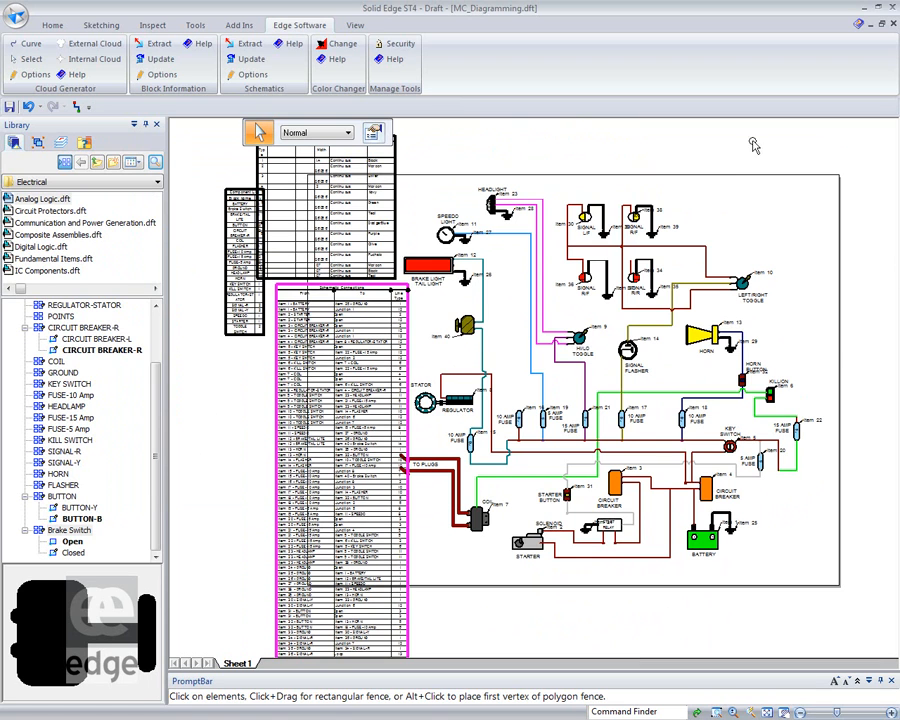
left_click(895, 25)
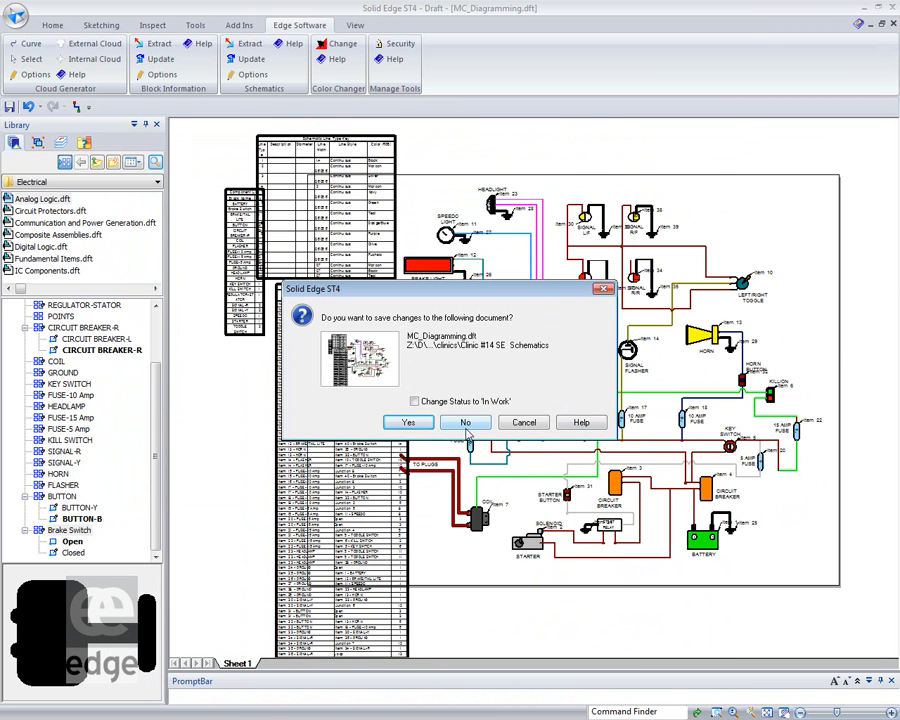
left_click(465, 423)
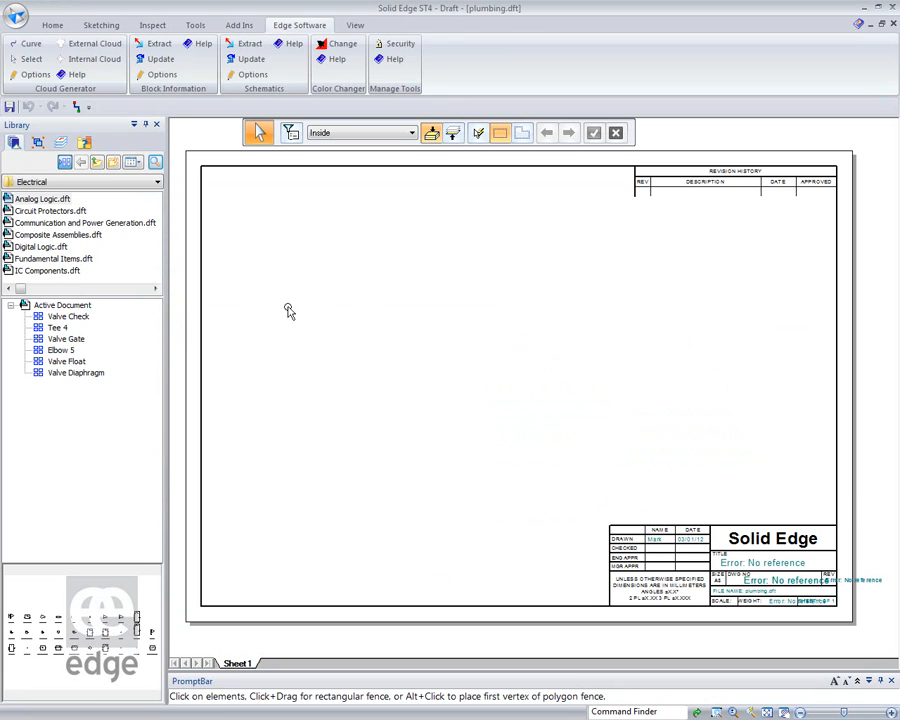
Place a Valve Check block from the active document's block list in the upper-left area of the plumbing.dft sheet
left_click(67, 317)
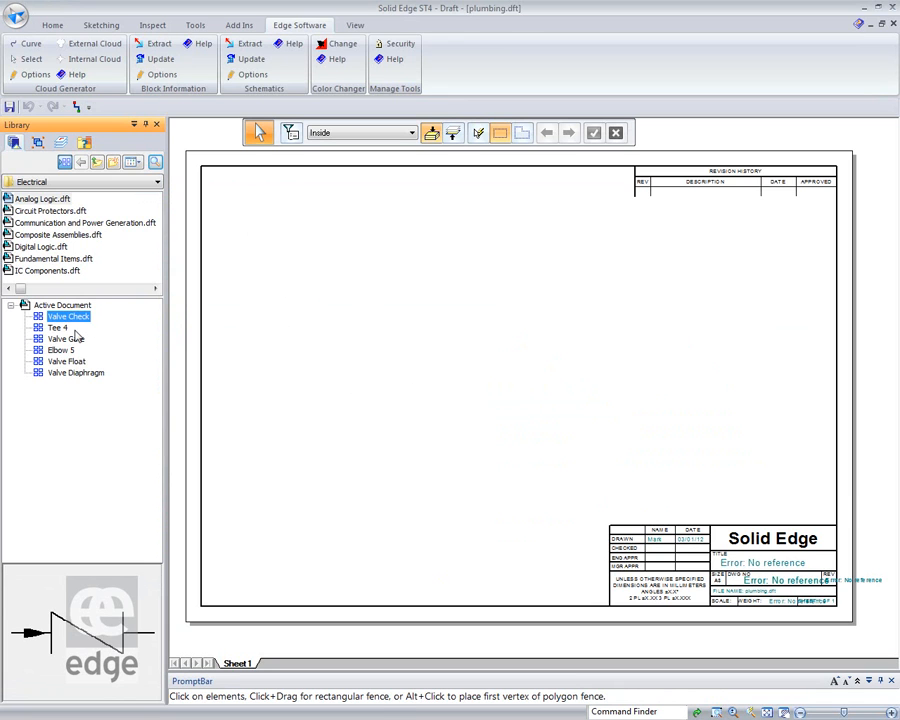
left_click_drag(52, 320, 348, 243)
left_click(351, 266)
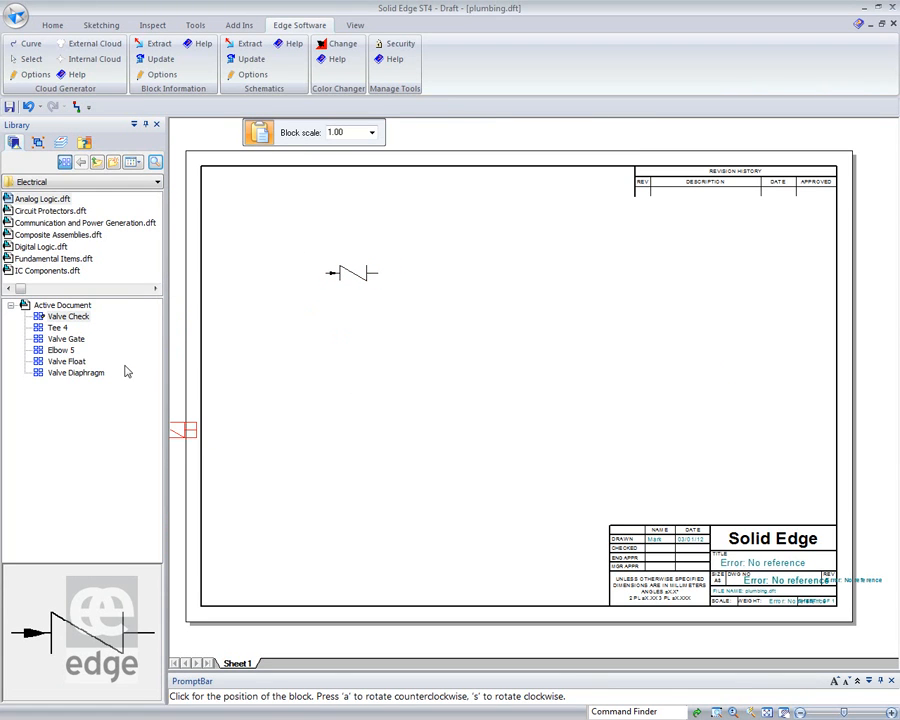
left_click(55, 329)
left_click_drag(51, 331, 445, 349)
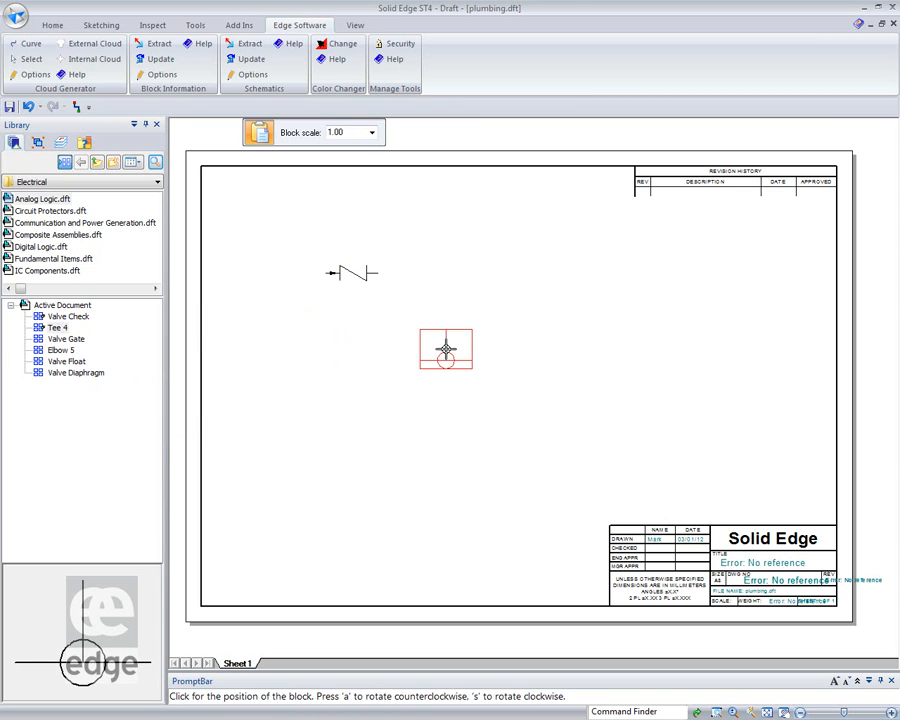
left_click(438, 349)
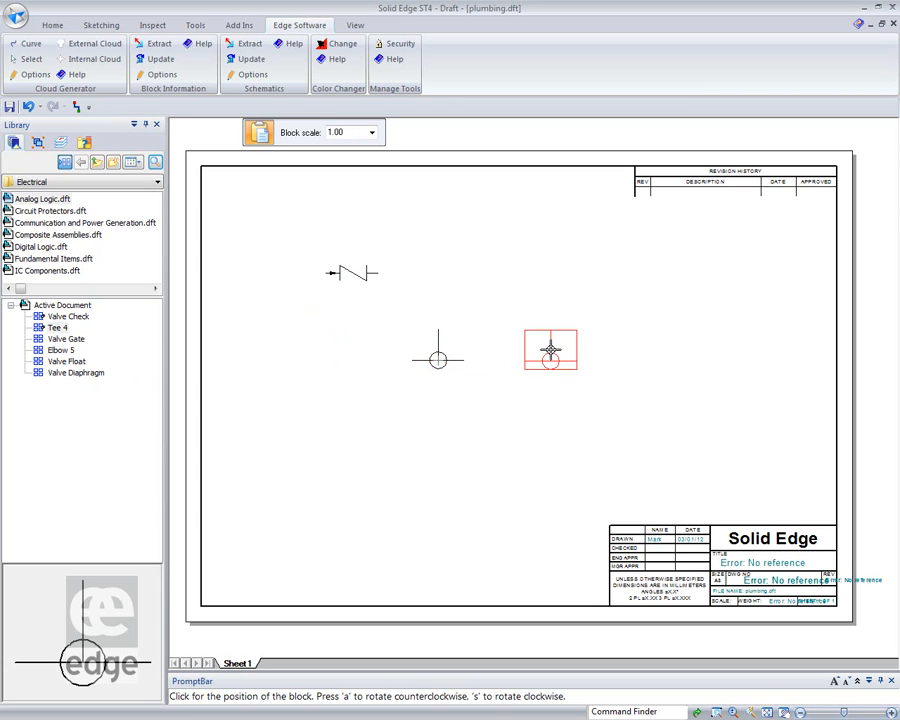
left_click(29, 107)
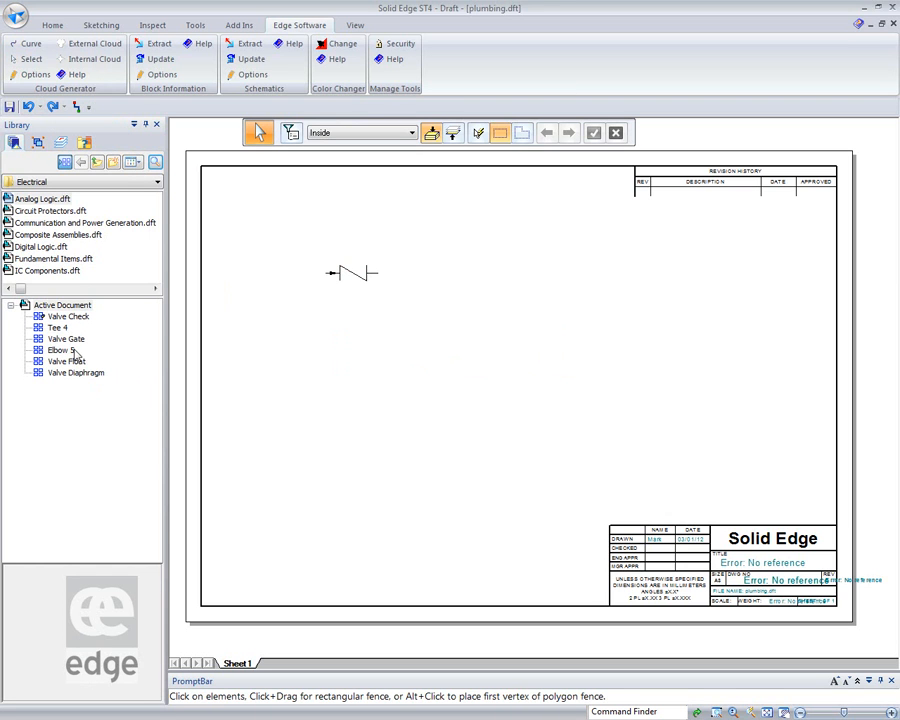
Place two Tee 4 blocks in a row to the right of the check valve, rotated so their branches point down
left_click(53, 328)
left_click_drag(55, 335, 442, 349)
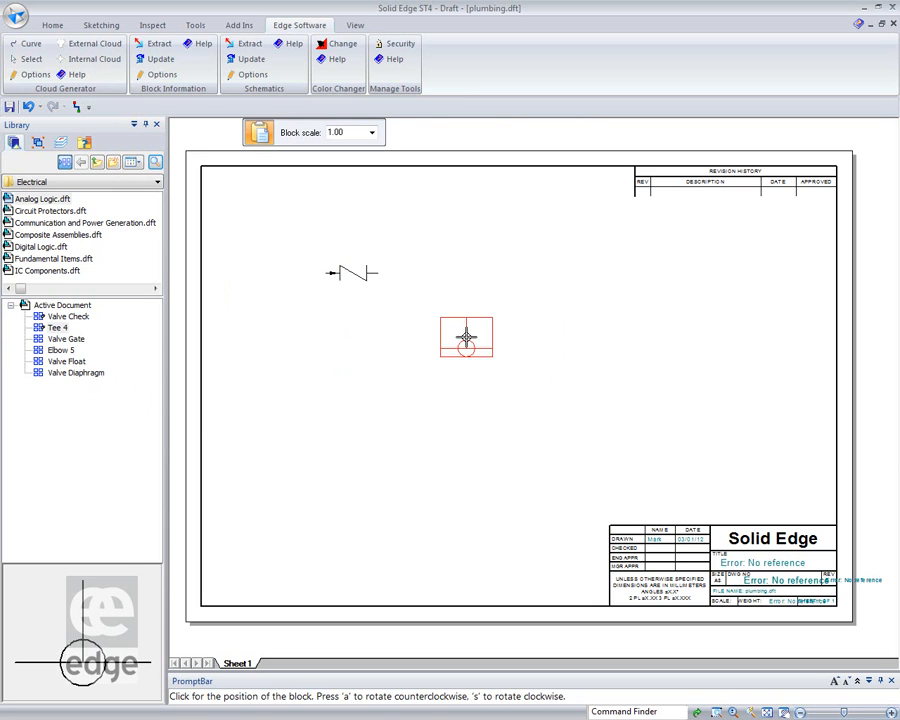
key("a")
key("a")
key("a")
key("a")
key("a")
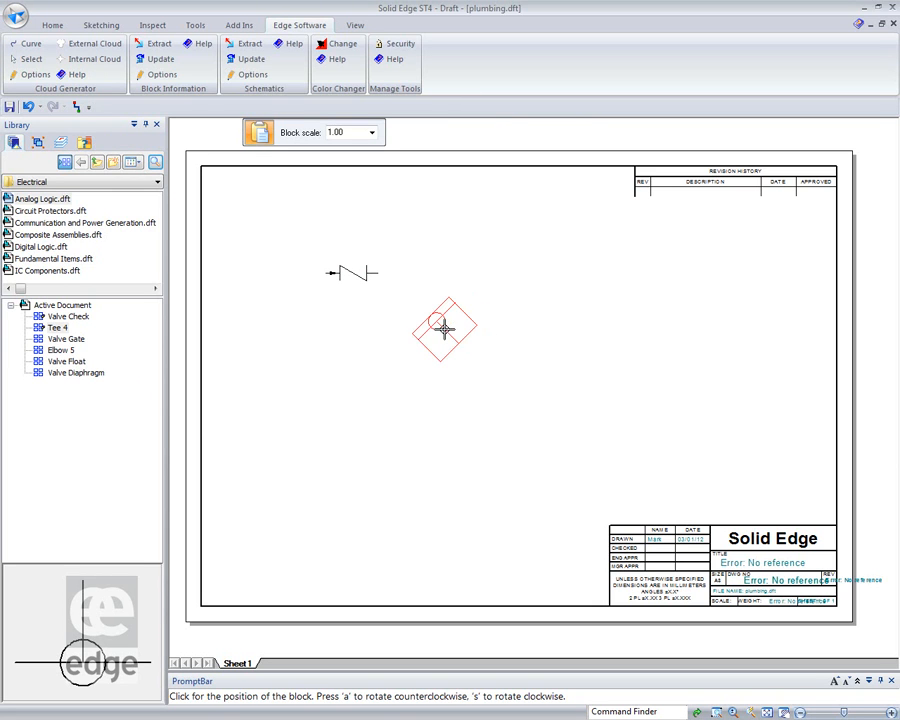
key("a")
key("a")
key("a")
key("a")
key("a")
key("a")
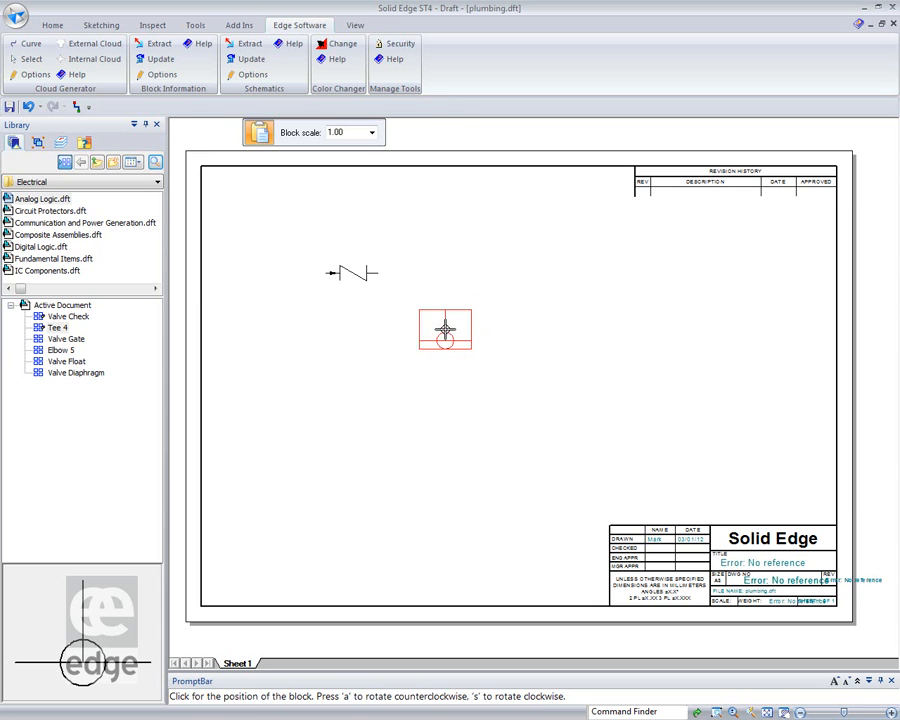
key("a")
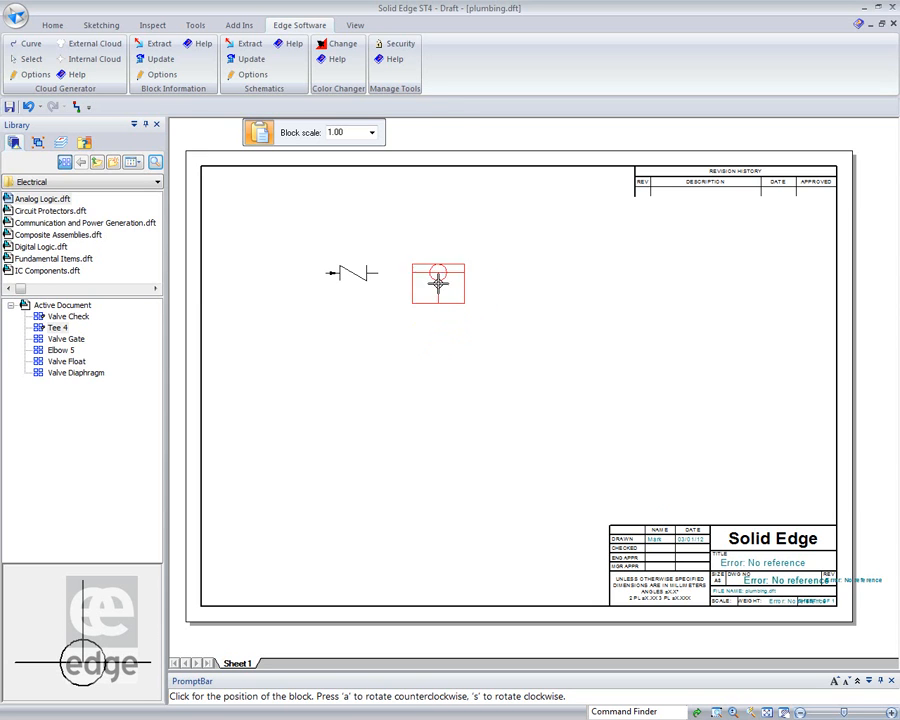
left_click(452, 285)
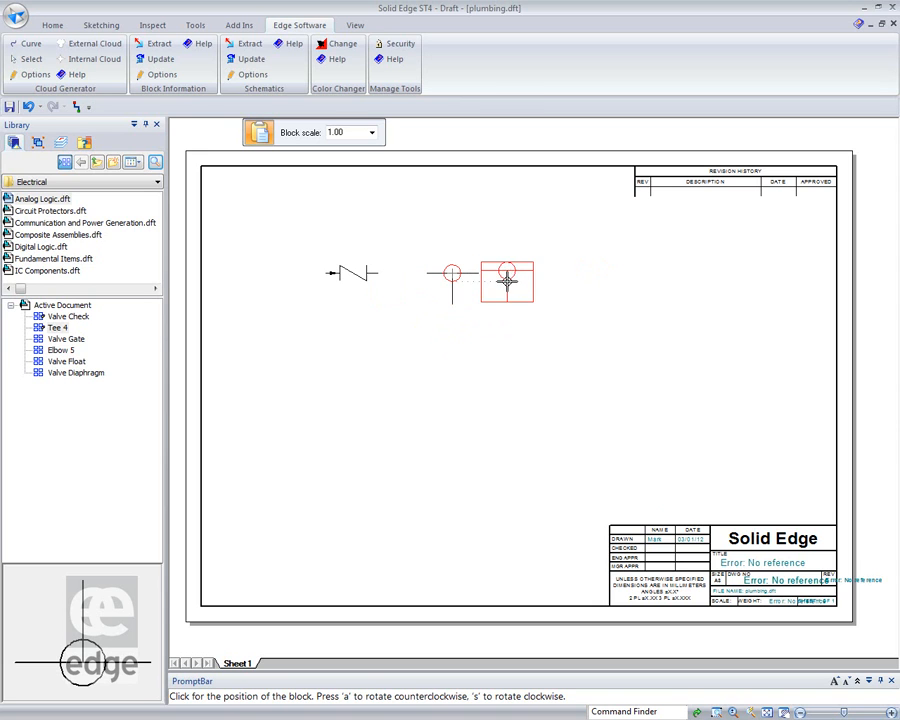
left_click(557, 288)
key("Escape")
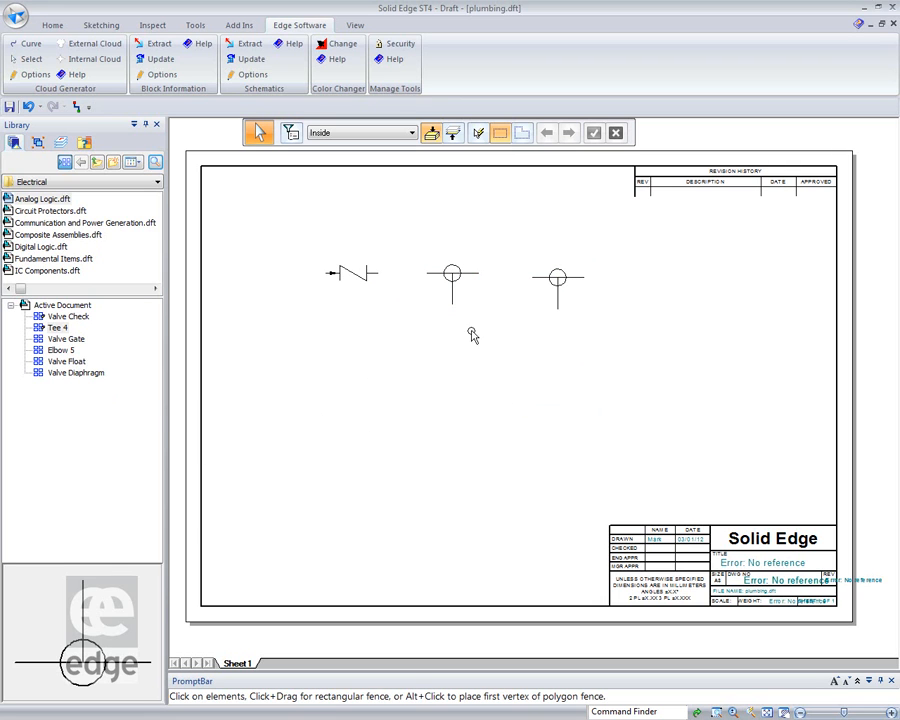
Draw step-shaped connectors from the check valve's outlet to the first tee and from that tee to the second tee
right_click_drag(408, 211, 400, 171)
key("Escape")
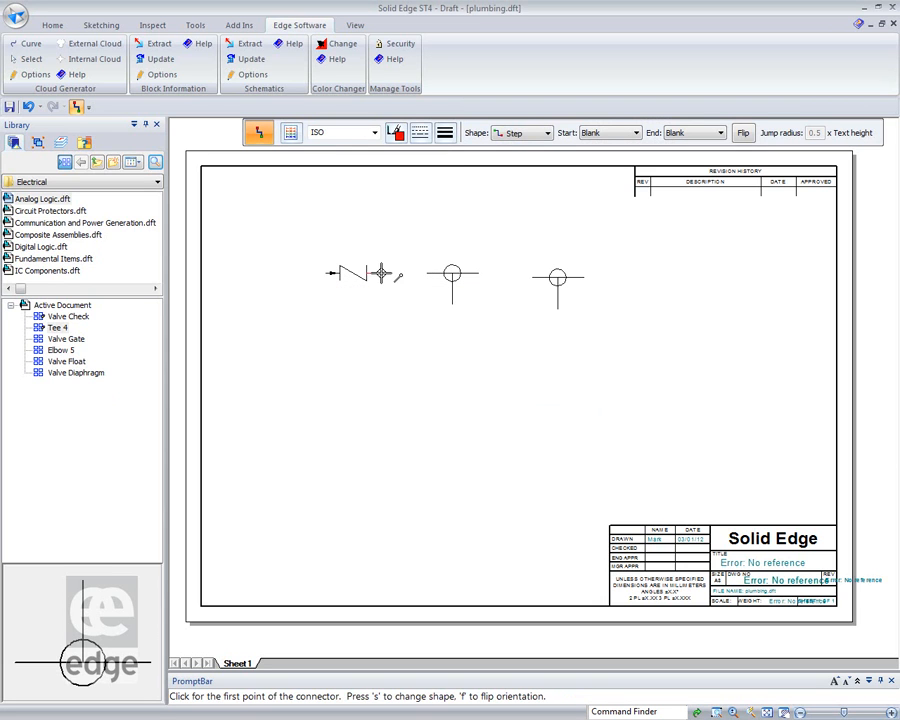
left_click(376, 272)
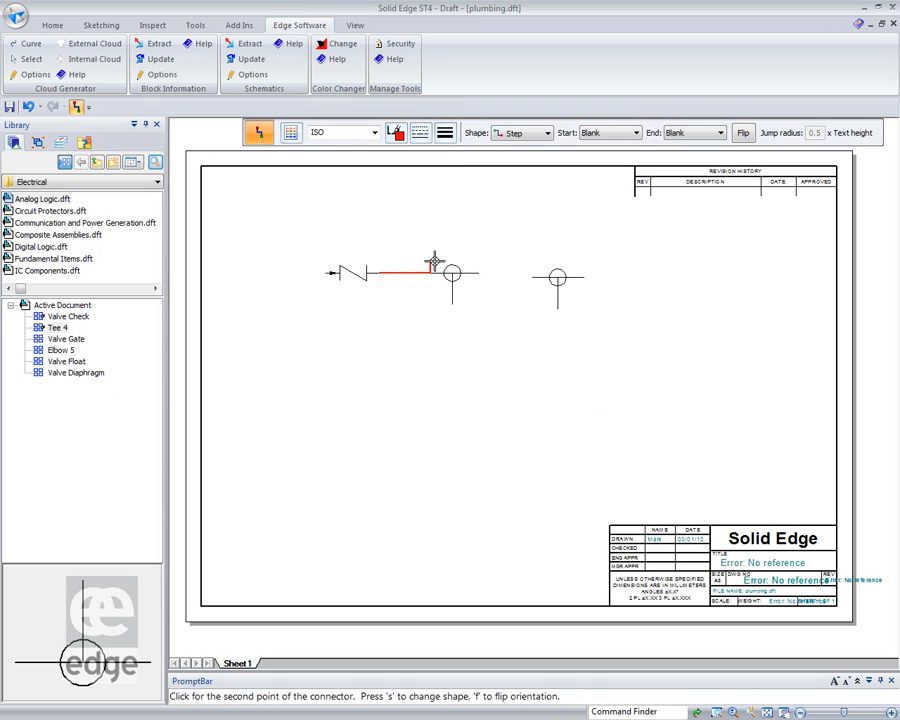
left_click(447, 272)
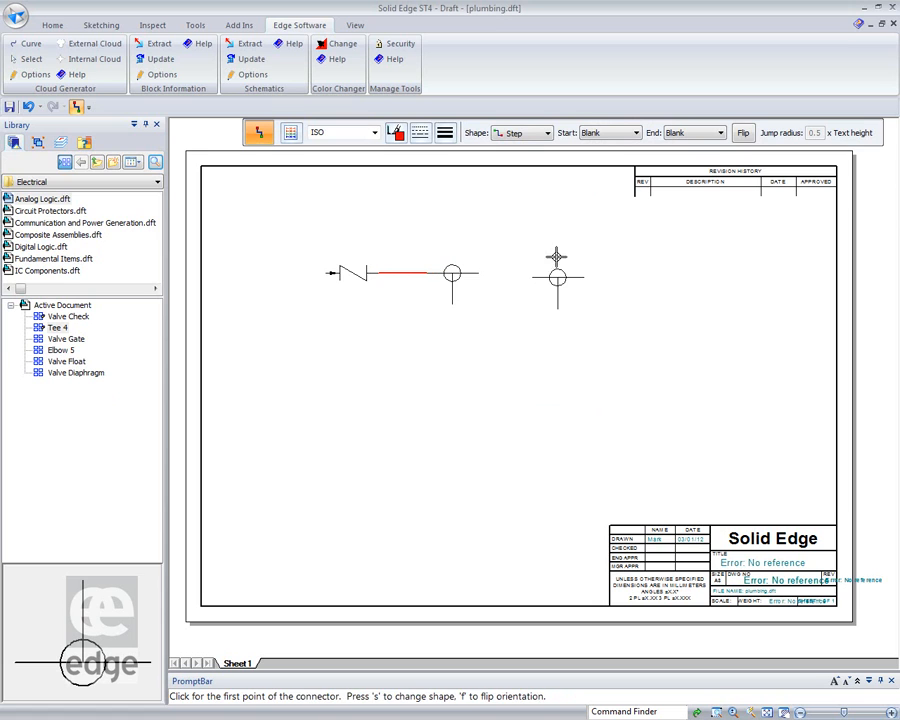
left_click(480, 273)
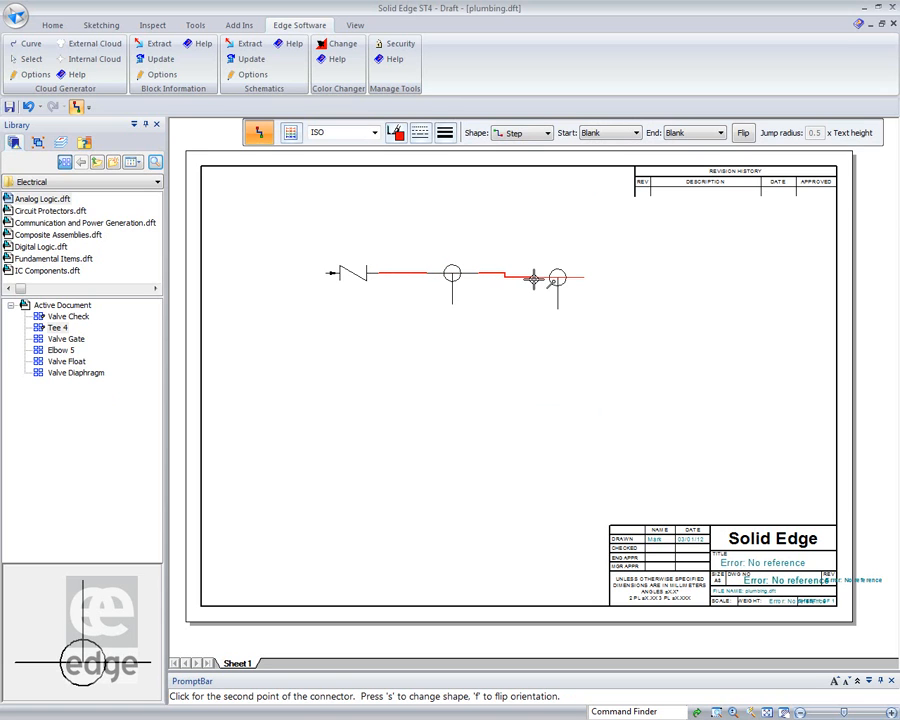
right_click(556, 224)
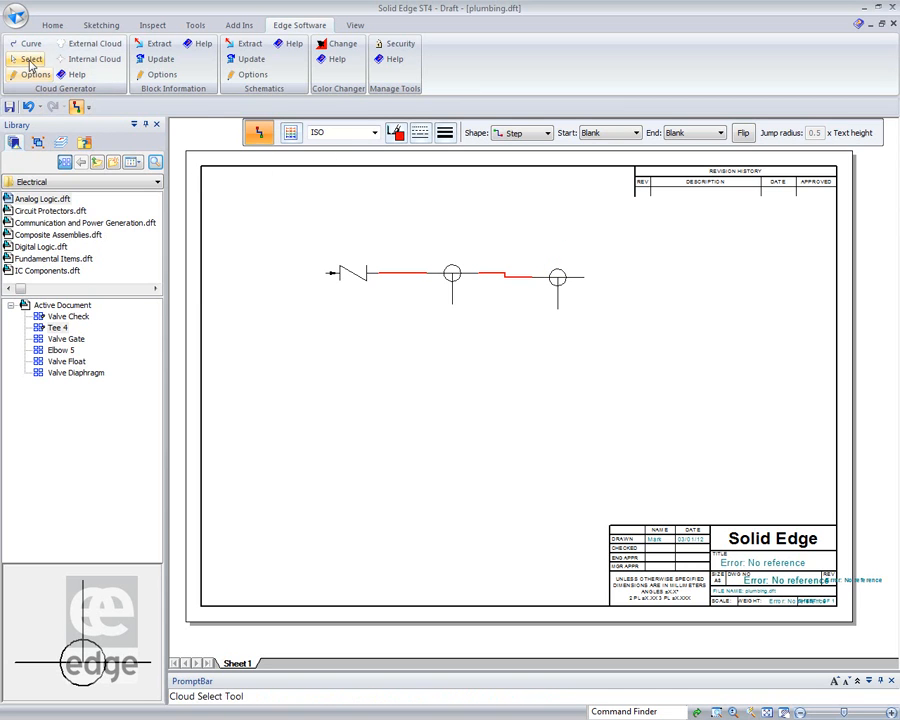
right_click(270, 227)
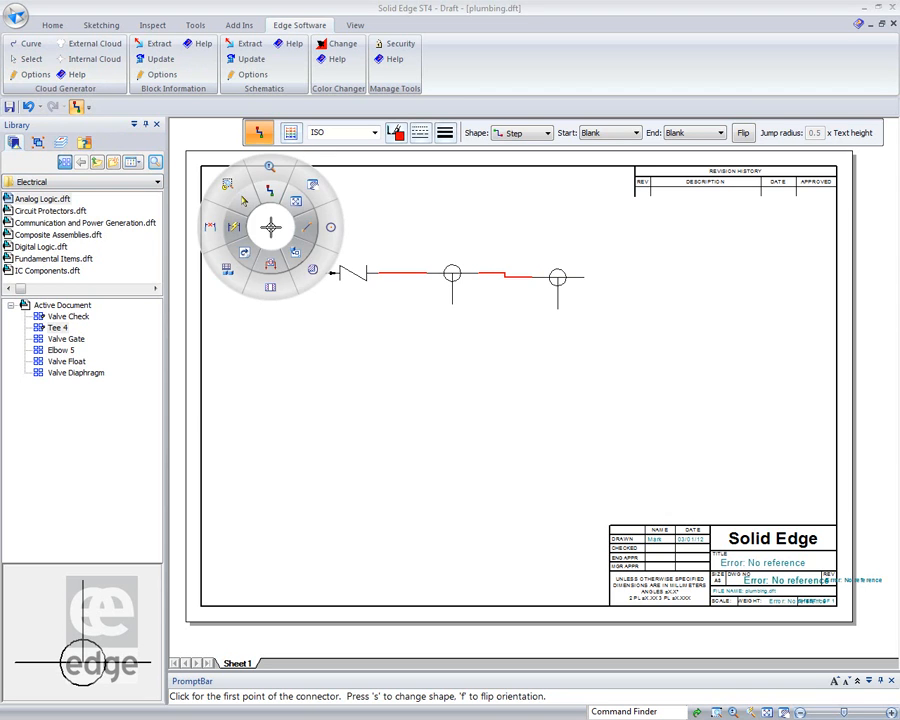
left_click(244, 201)
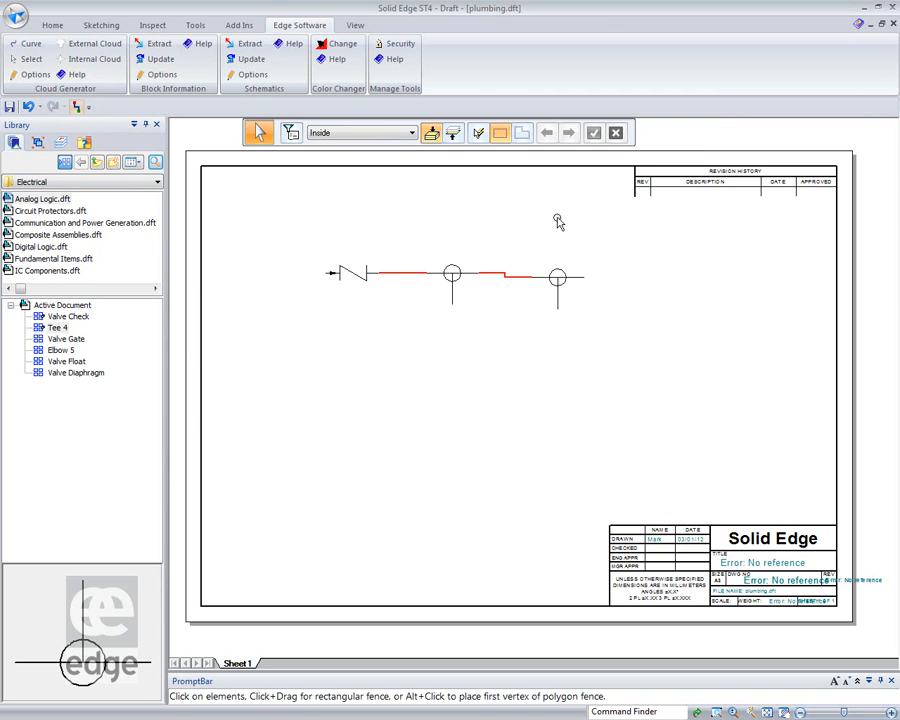
Move the second tee farther right and slightly down on the sheet, keeping its connector attached
left_click(560, 286)
left_click_drag(560, 289, 631, 304)
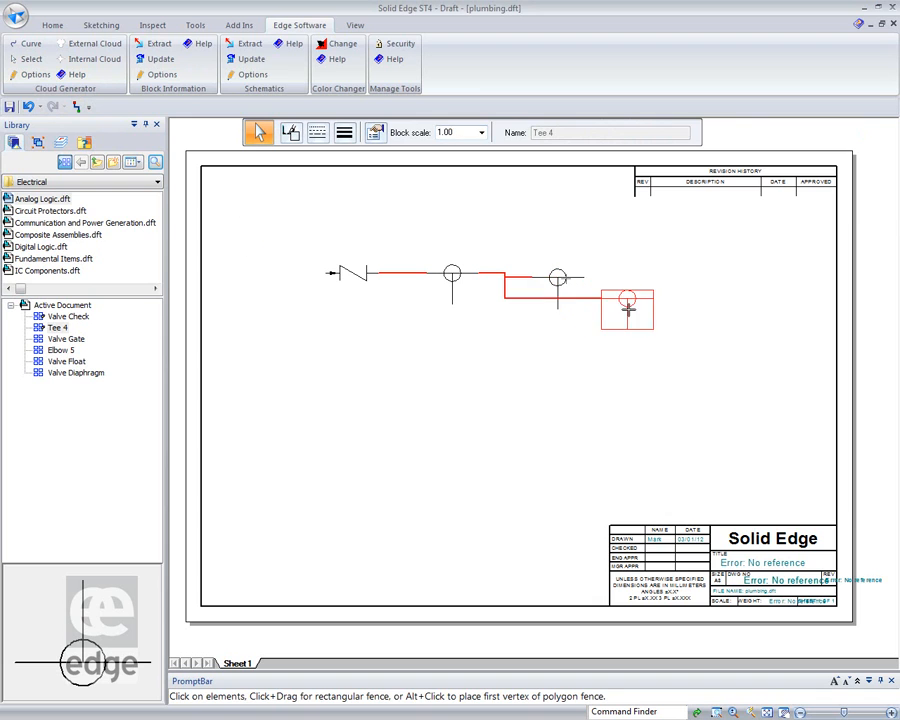
left_click(552, 352)
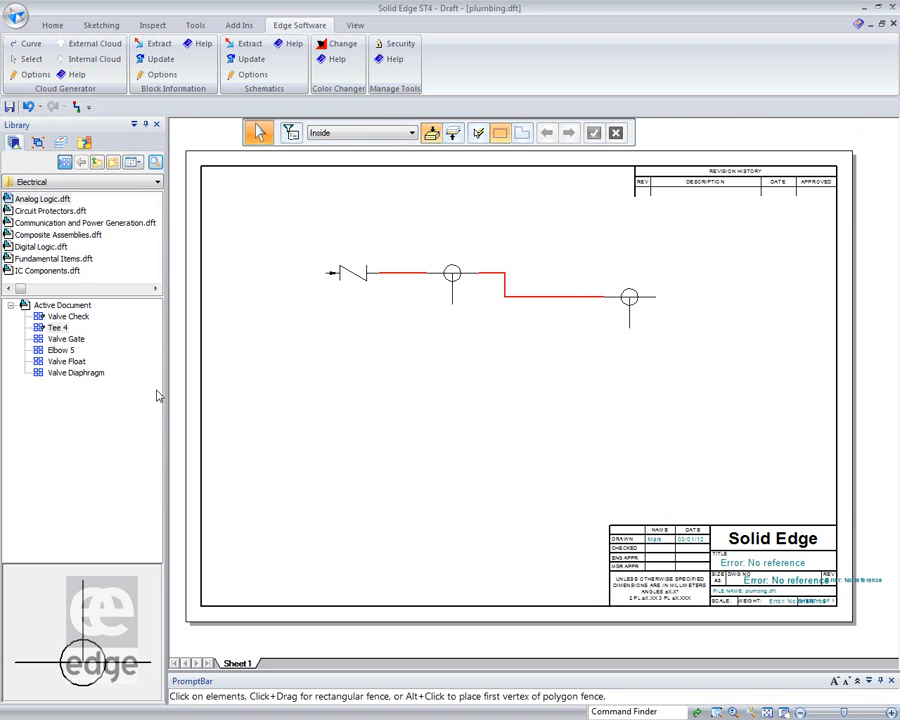
Place an Elbow 5 block below the first tee, rotated to join the tee's branch and open toward the left
left_click(56, 351)
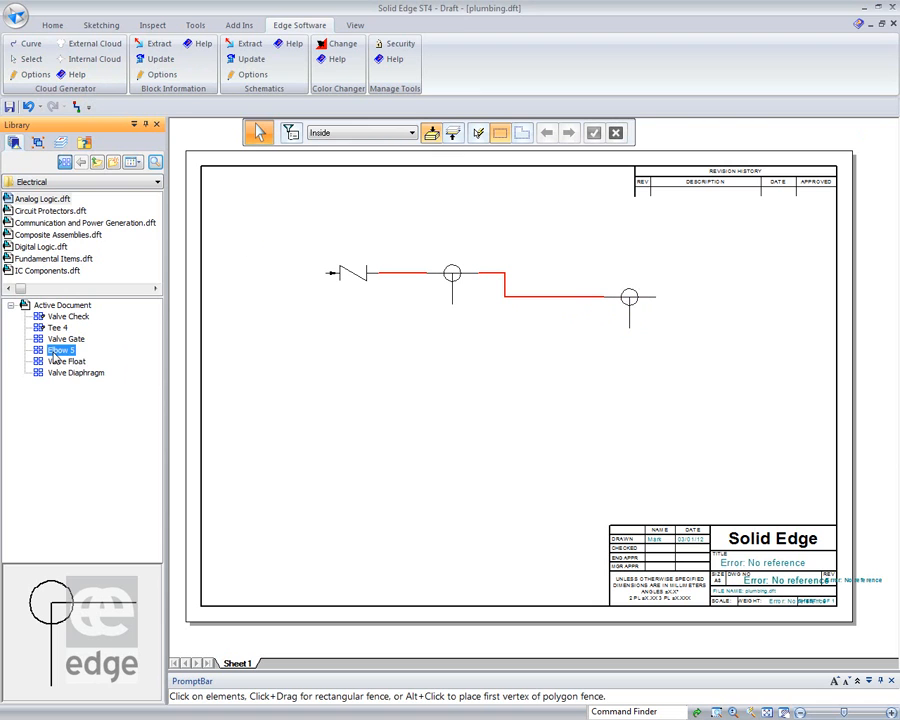
left_click_drag(56, 351, 465, 387)
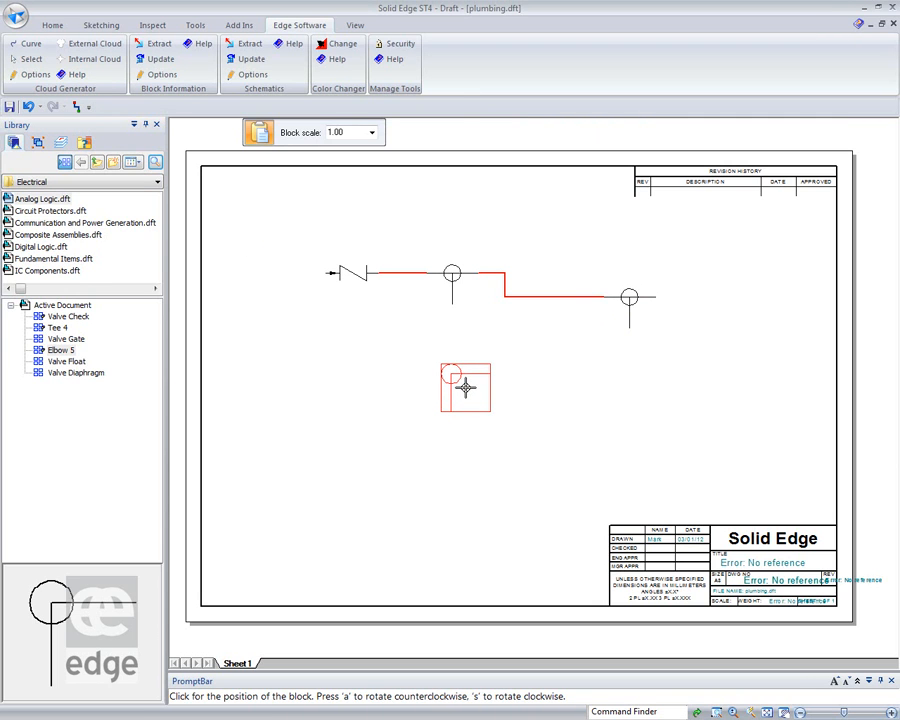
key("a")
key("a")
key("a")
key("a")
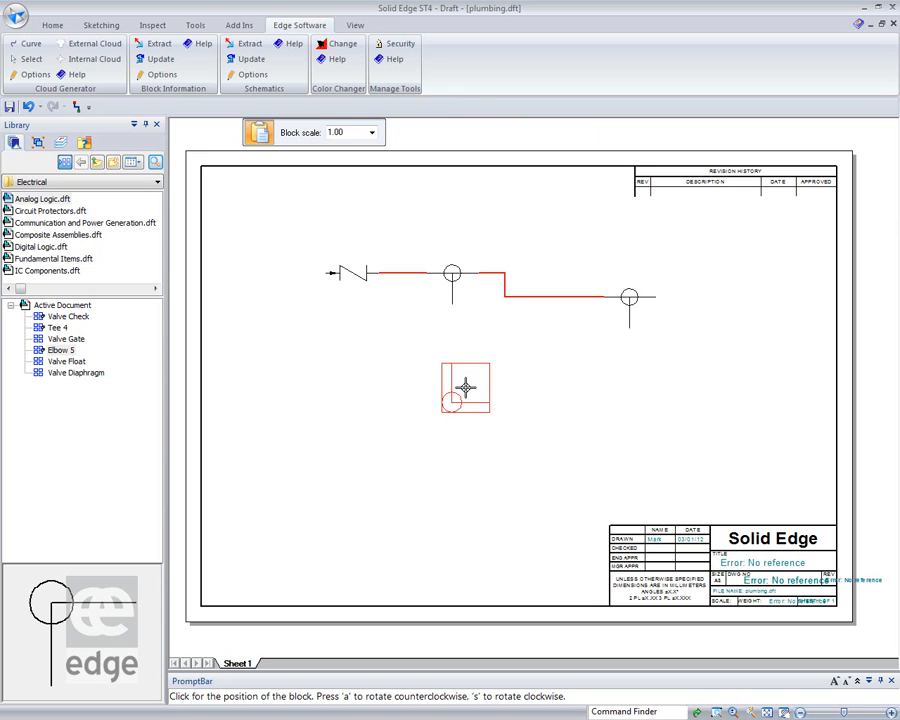
left_click(437, 325)
Place a second Elbow 5 block below the second tee, rotated to join its branch and open toward the right
key("a")
key("a")
key("a")
key("a")
key("a")
key("a")
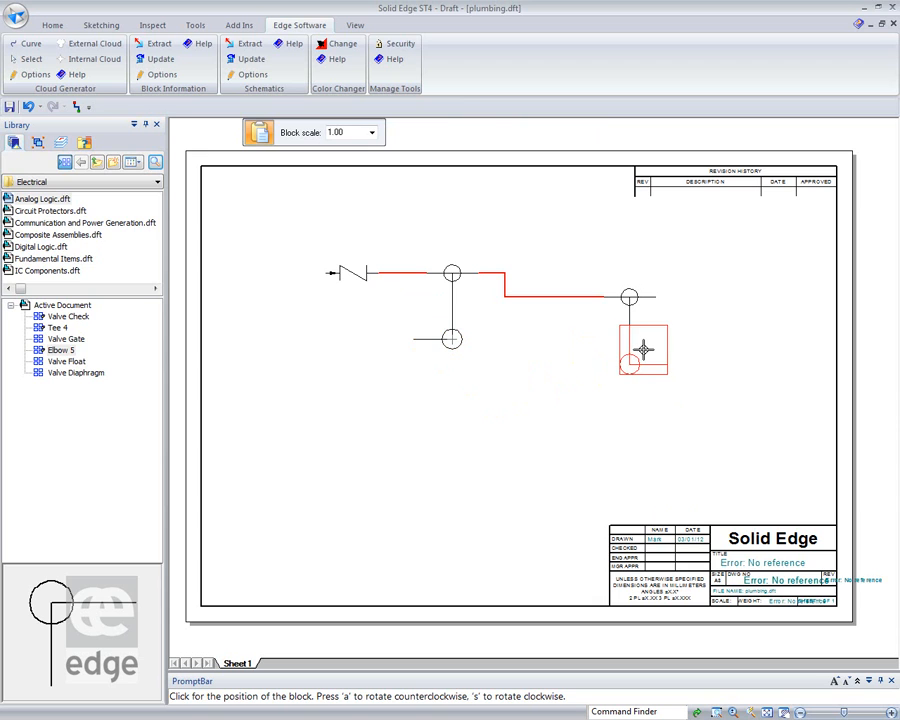
left_click(643, 349)
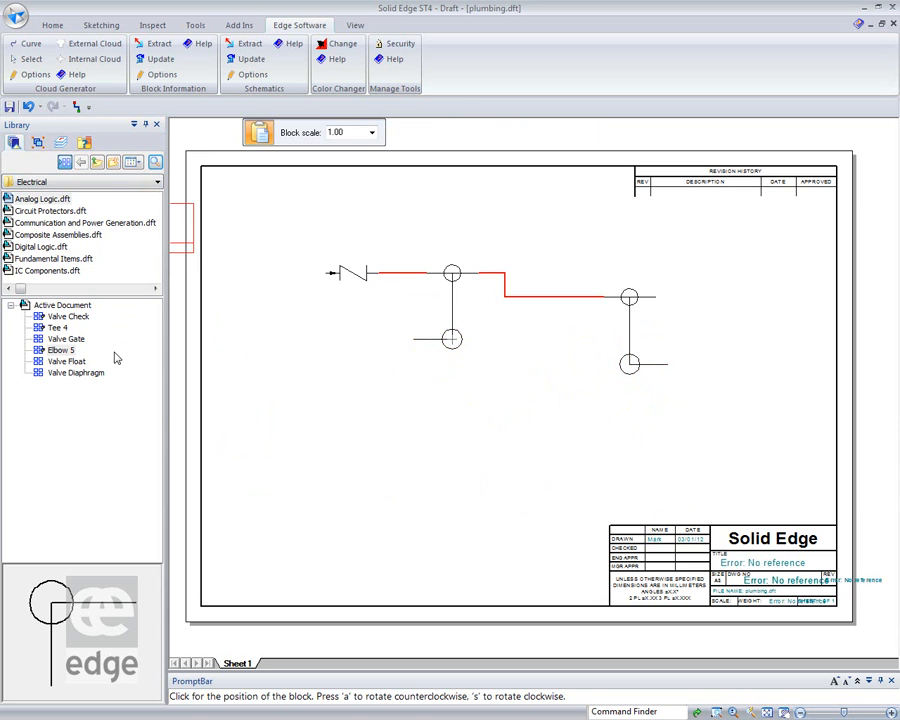
Place two vertical Valve Gate blocks level with each other, one below-left of the first elbow and one below-right of the second
left_click(60, 339)
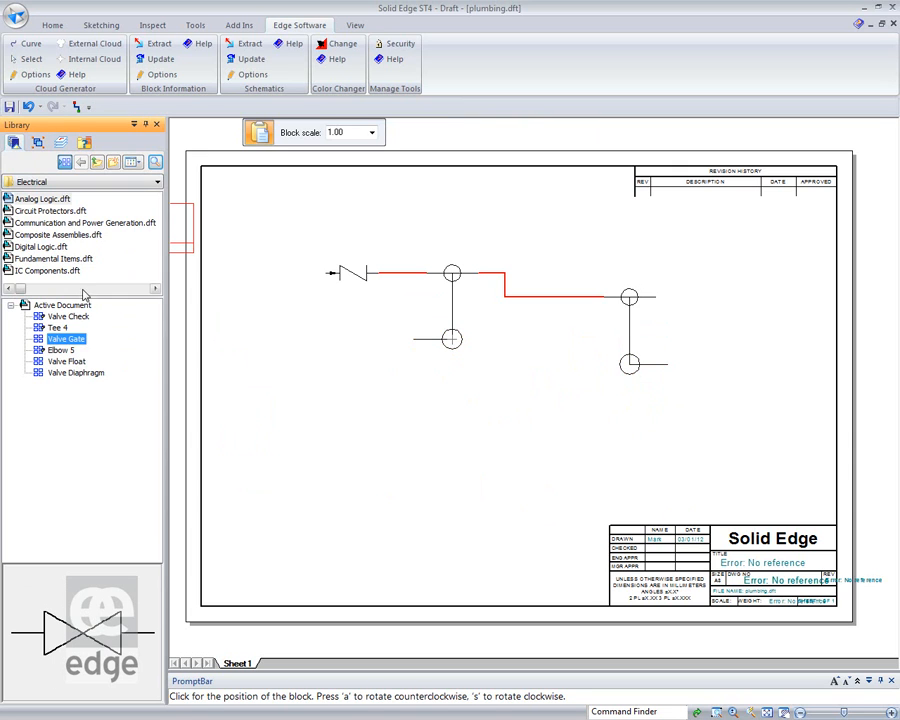
left_click_drag(63, 345, 333, 355)
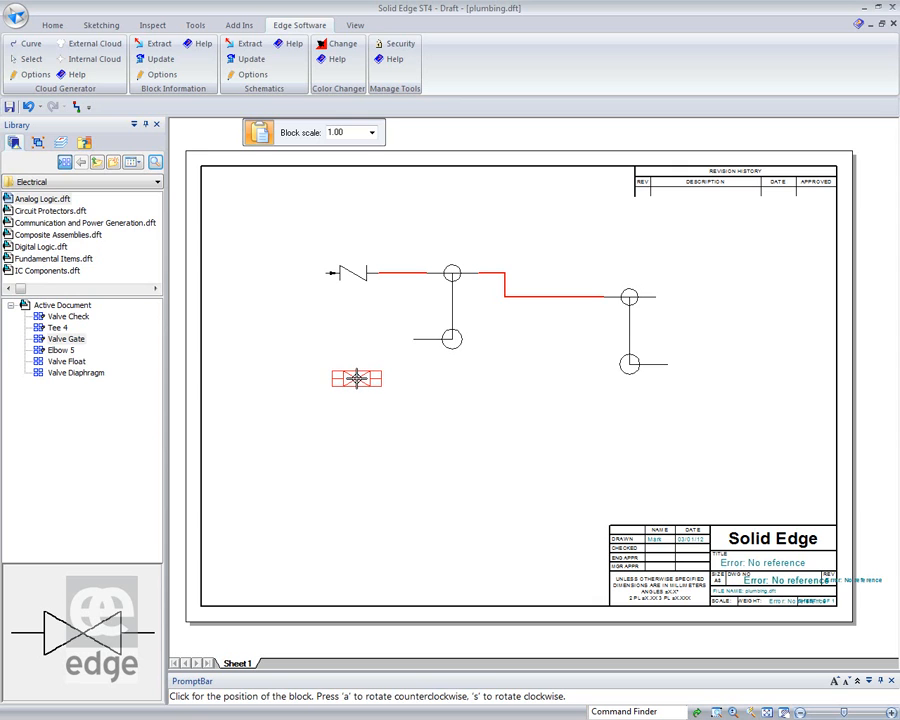
key("a")
key("a")
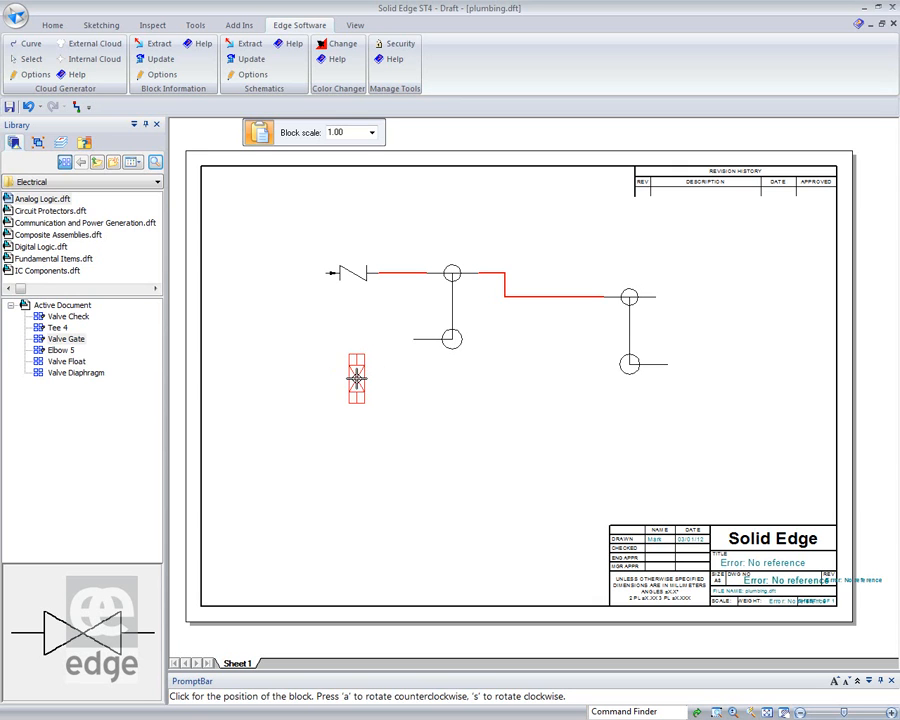
left_click(352, 425)
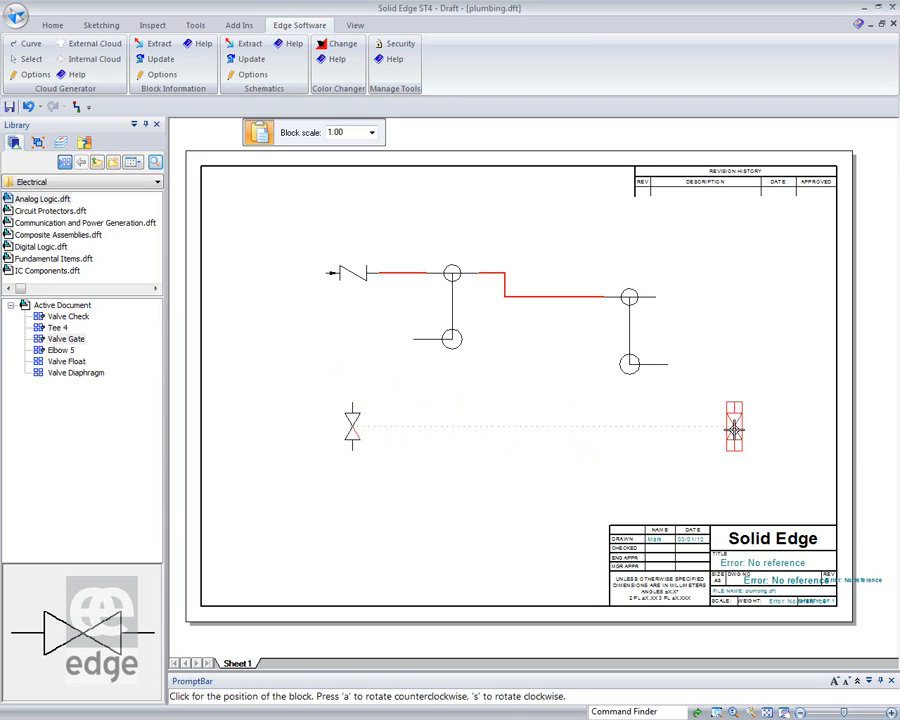
key("a")
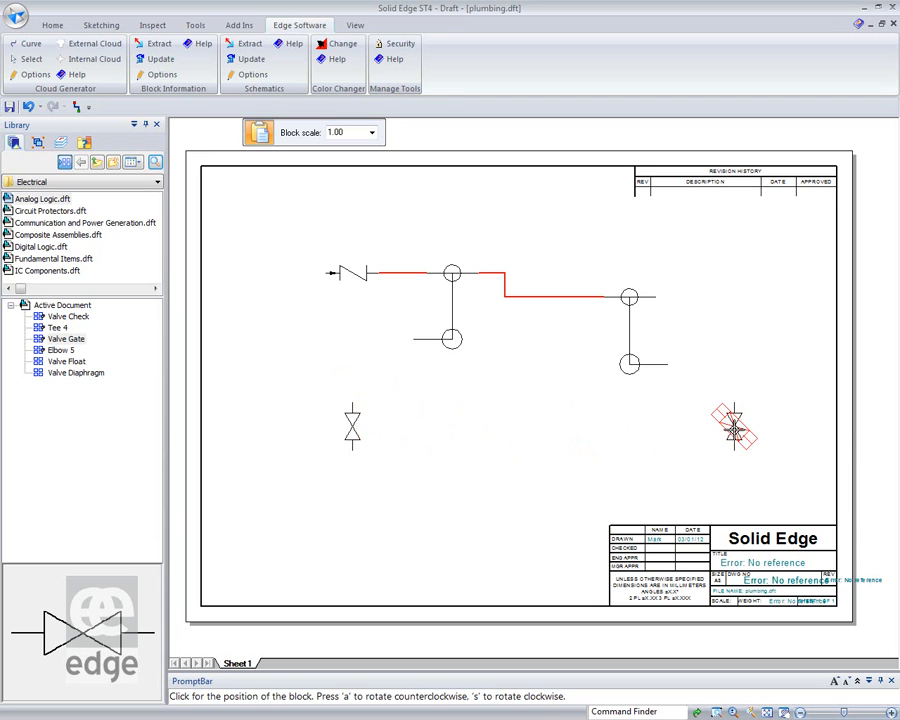
key("s")
left_click(734, 425)
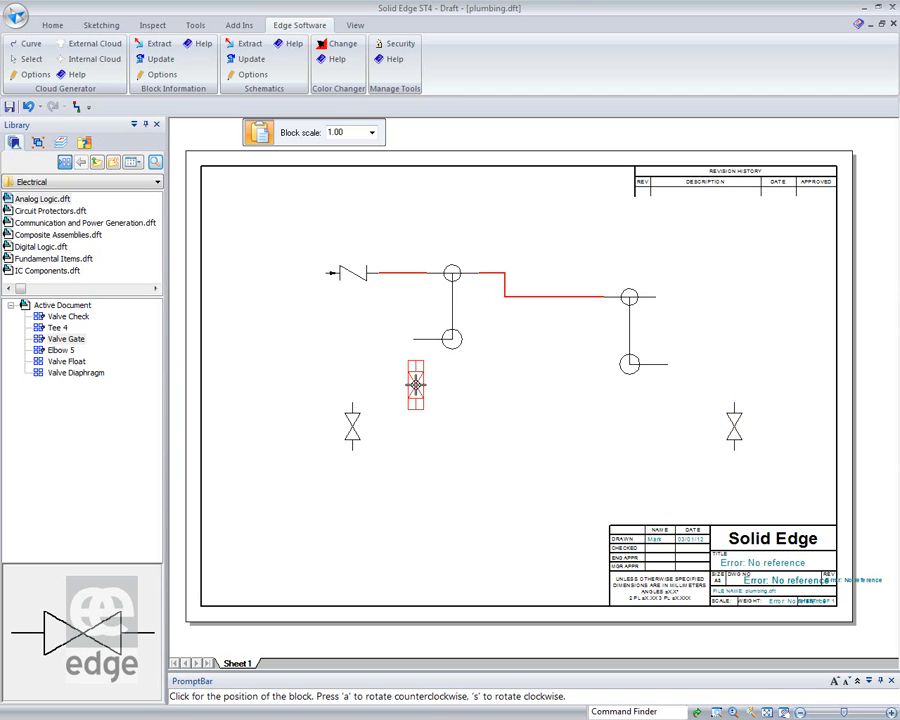
key("Escape")
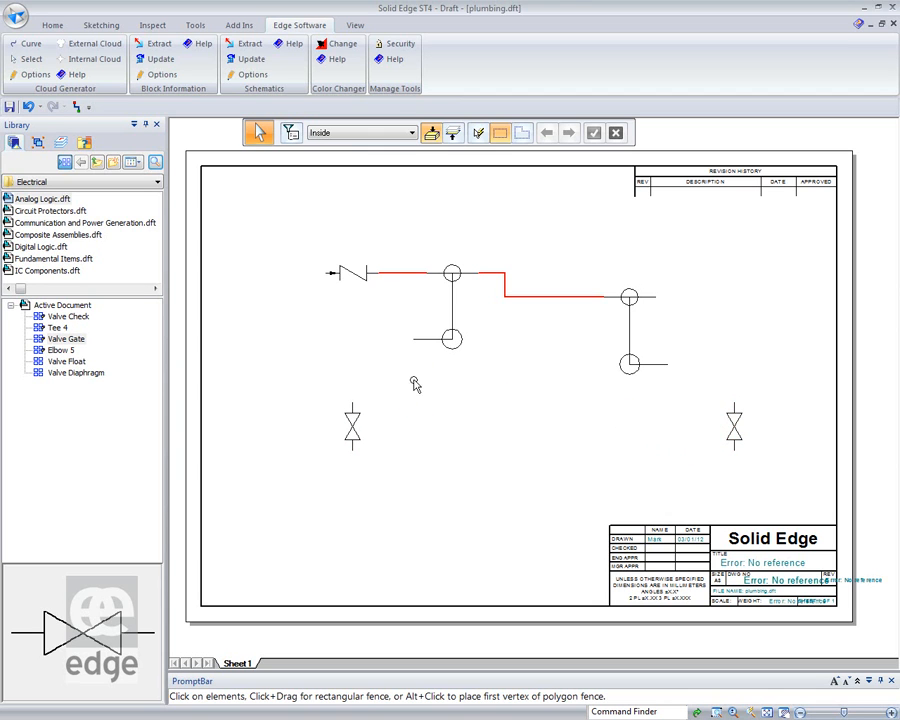
Draw a Corner-shaped connector from the first elbow's open end to the inlet of the left gate valve
right_click(373, 210)
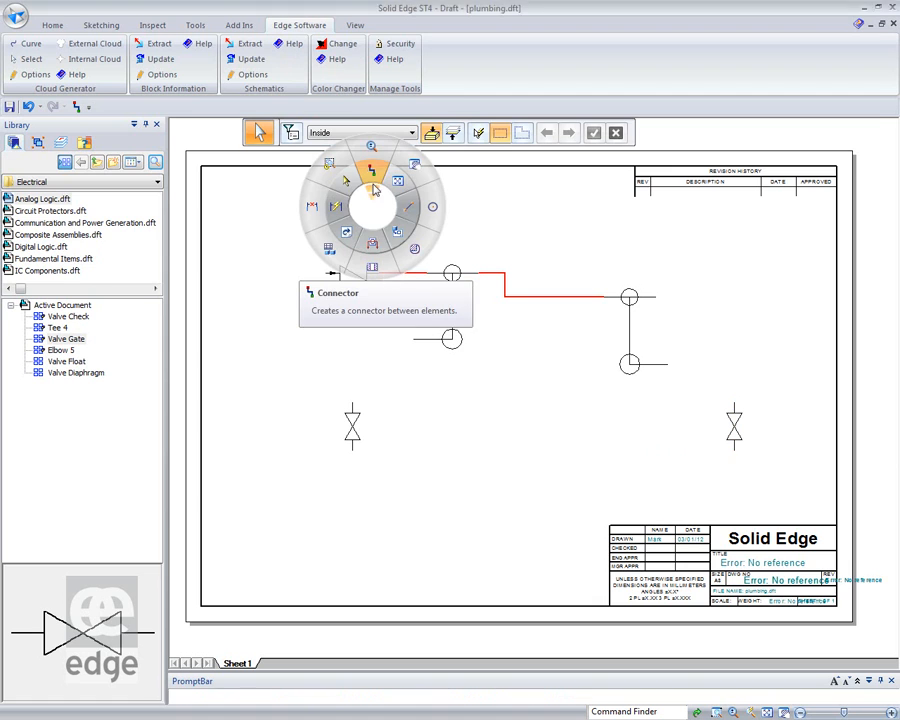
left_click(374, 188)
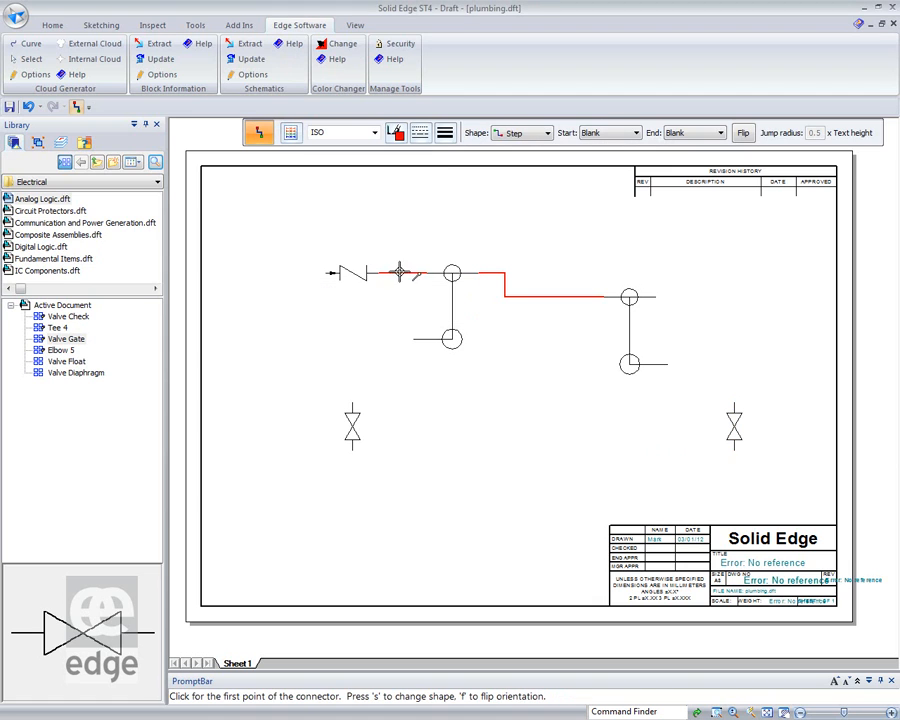
left_click(544, 134)
left_click(522, 169)
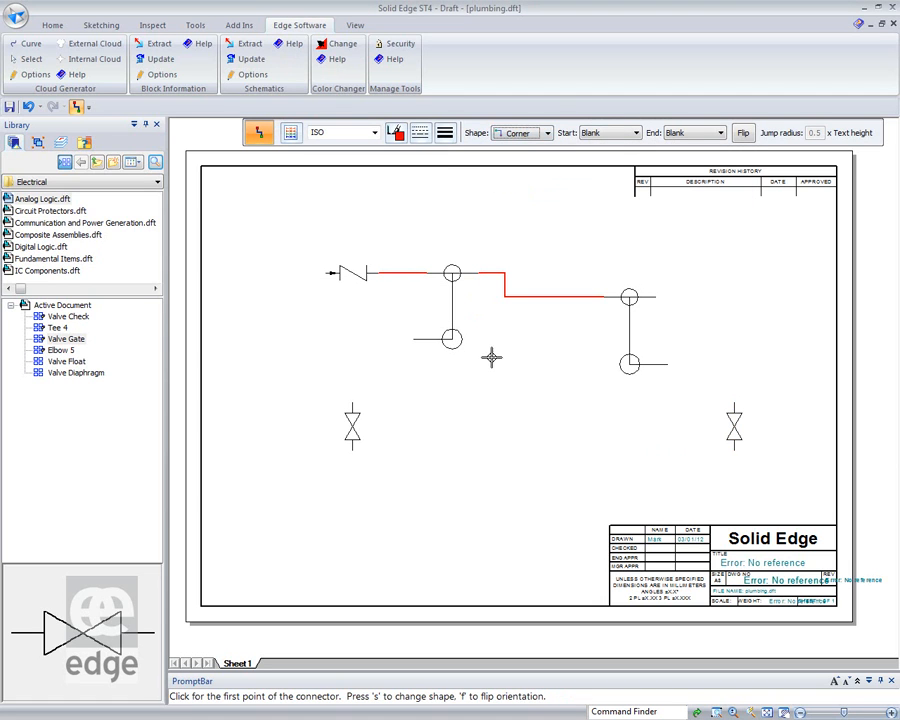
left_click(413, 340)
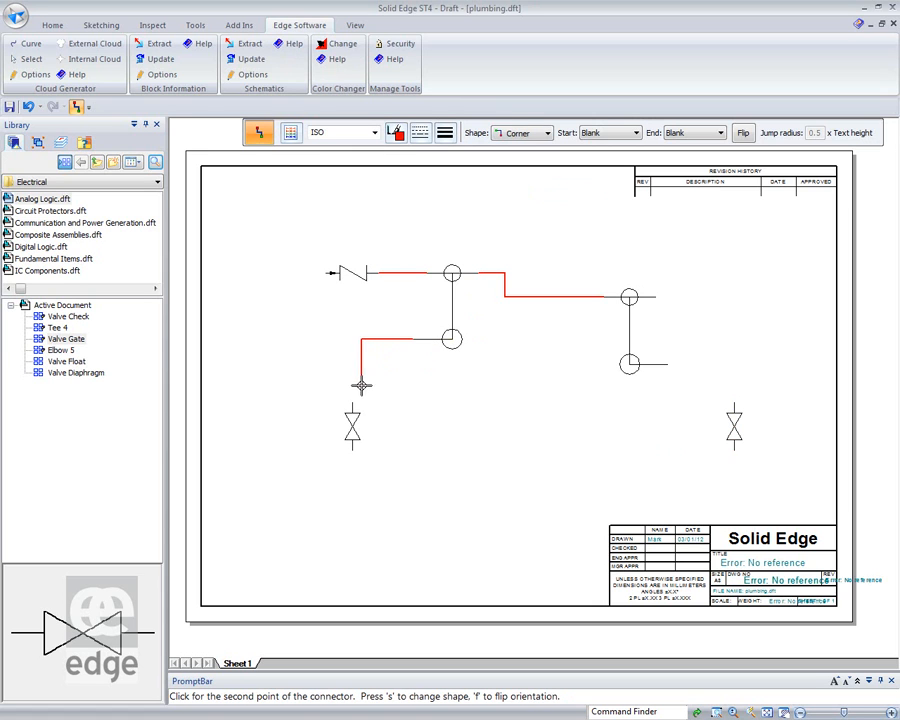
right_click(437, 402)
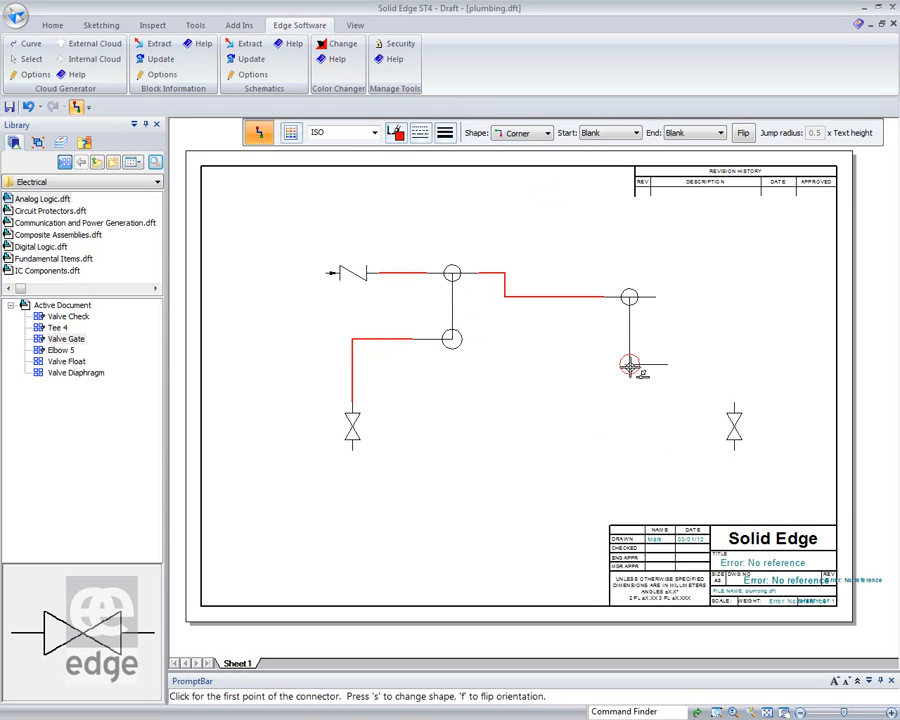
Connect the second elbow's open end to the inlet of the right gate valve with a Corner-shaped connector
left_click(672, 367)
right_click(734, 364)
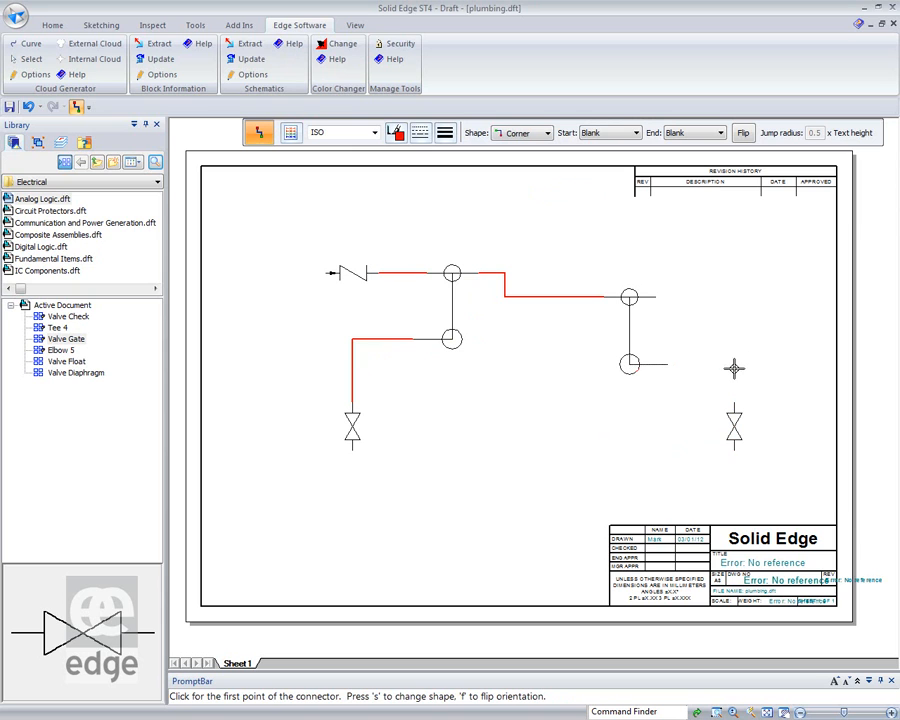
left_click(661, 364)
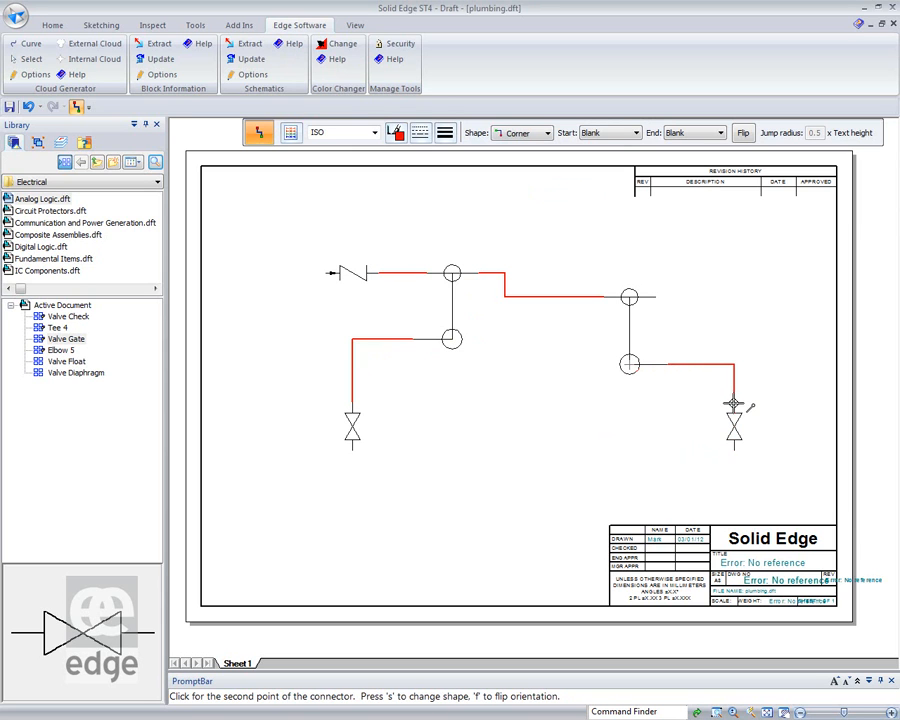
left_click(734, 404)
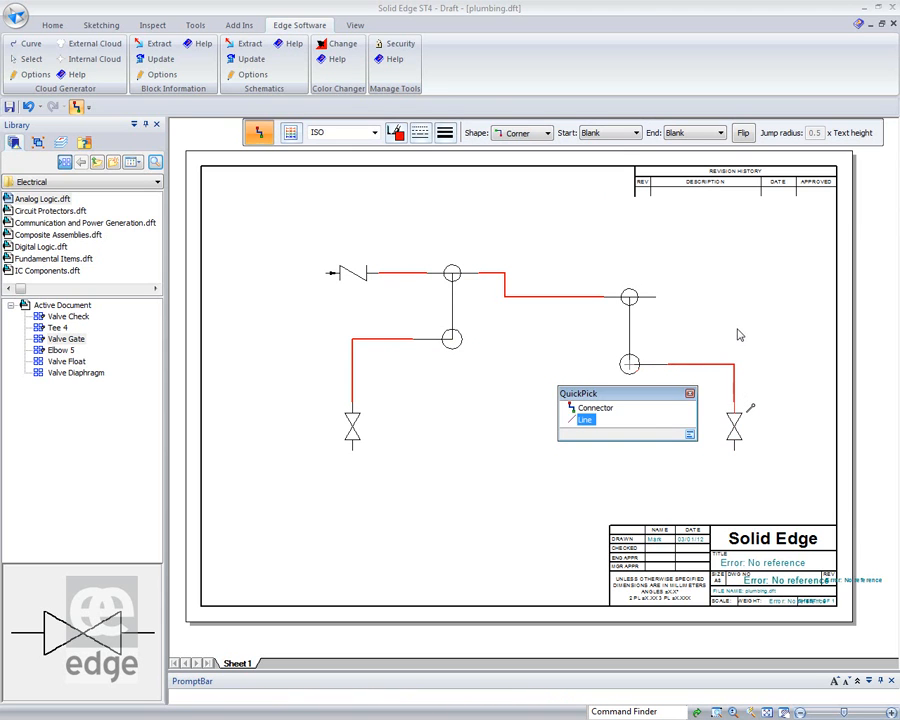
left_click(585, 413)
key("Escape")
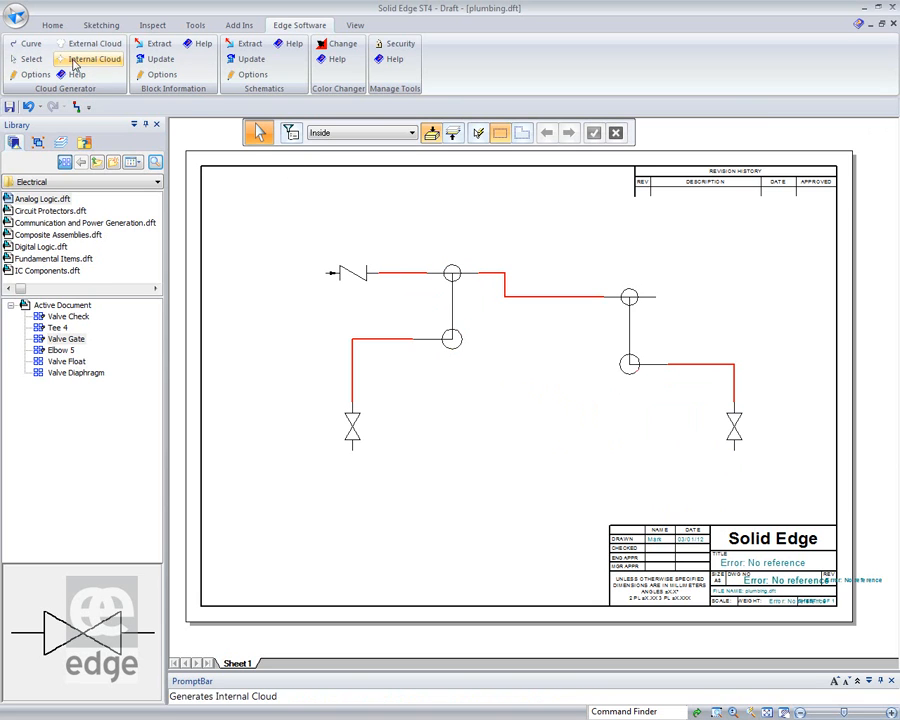
Change the connector between the check valve and the first tee to black with a 1.40 mm line width
right_click_drag(253, 245, 390, 275)
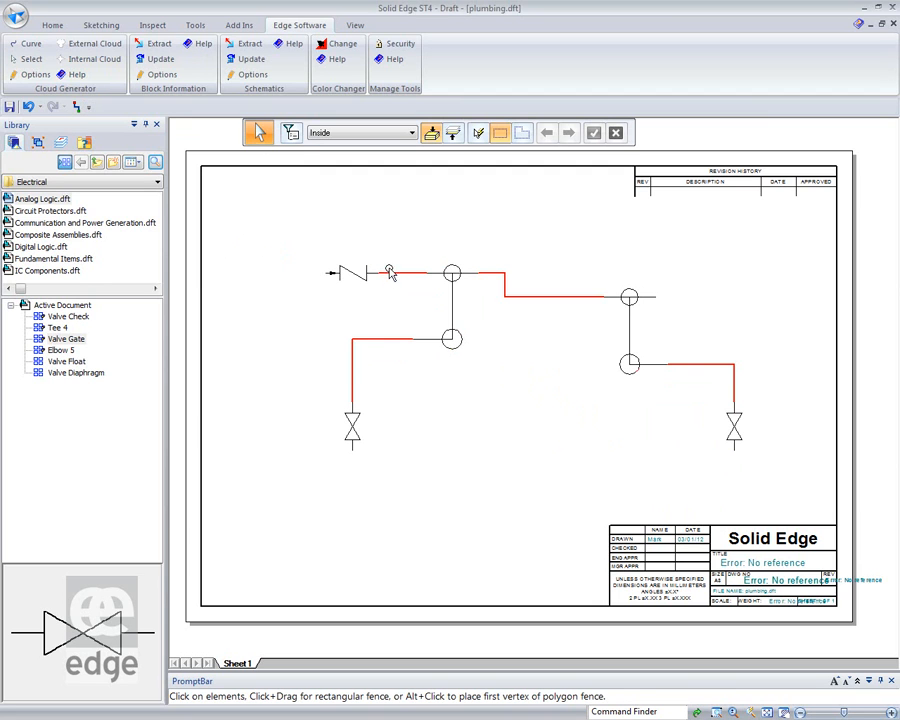
left_click(402, 273)
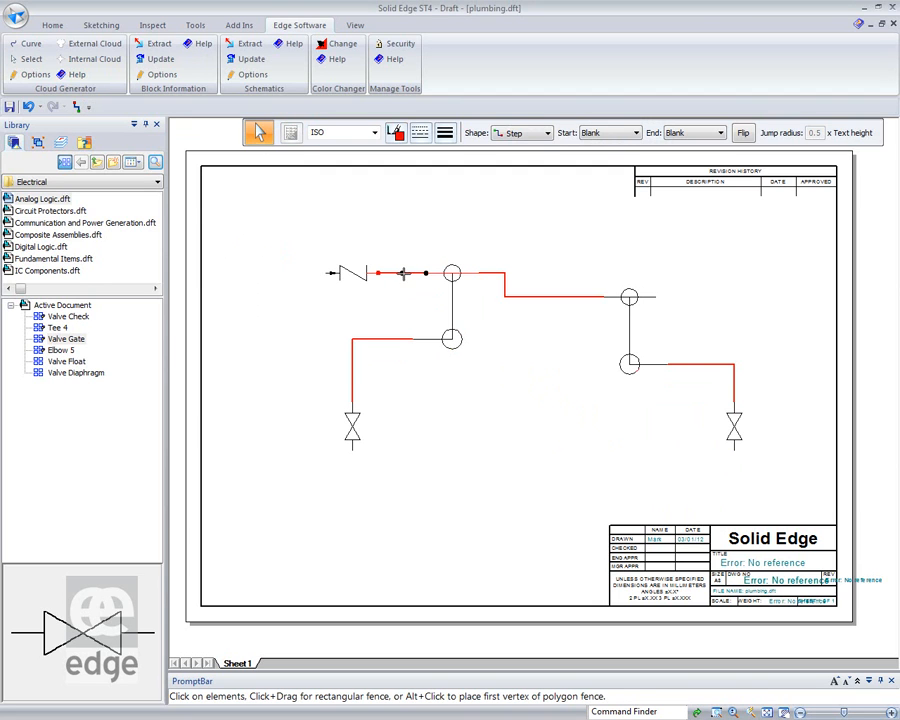
left_click(394, 134)
left_click(396, 199)
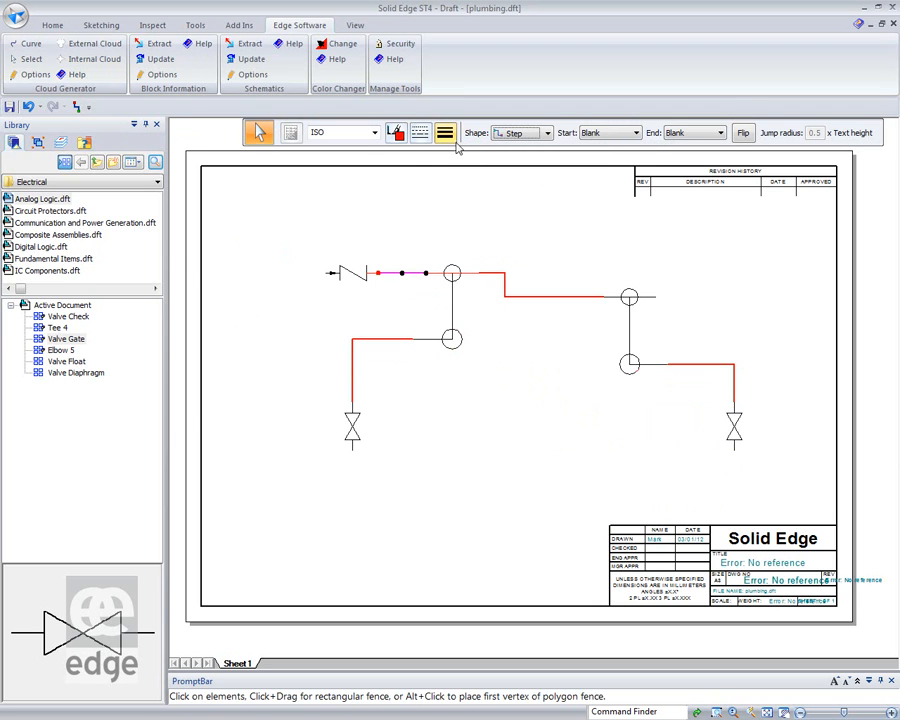
left_click(447, 136)
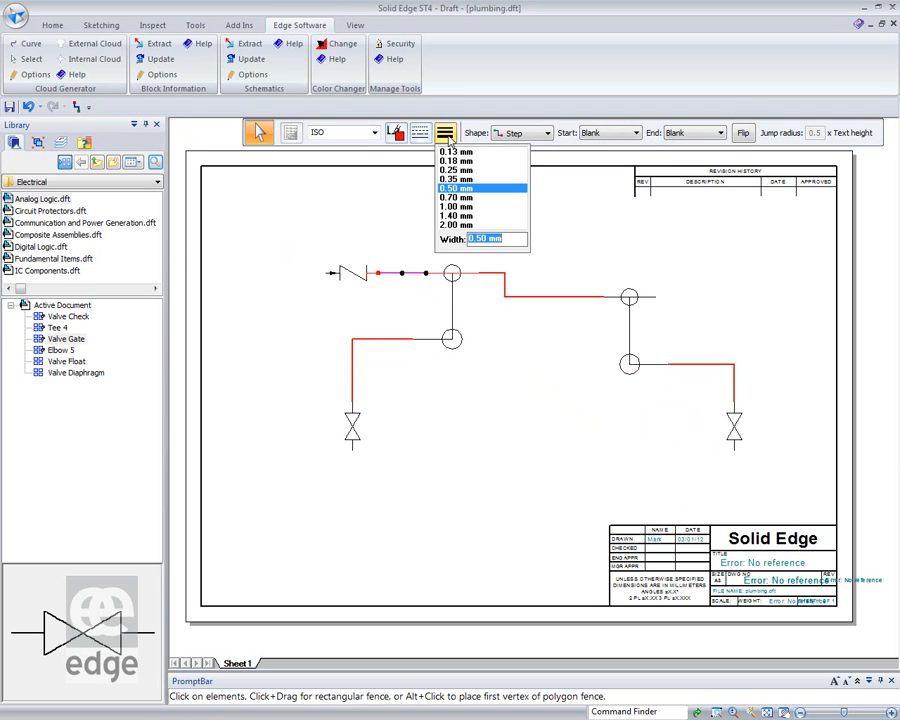
left_click(454, 215)
left_click(568, 255)
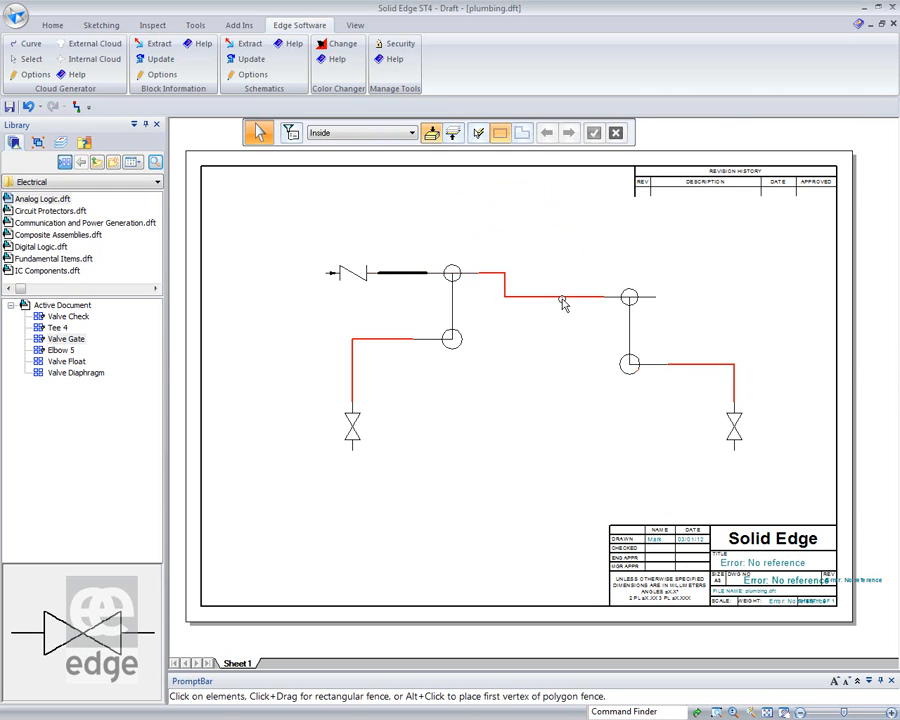
Change the stepped connector between the two tees to black with a 1.40 mm line width
left_click(562, 302)
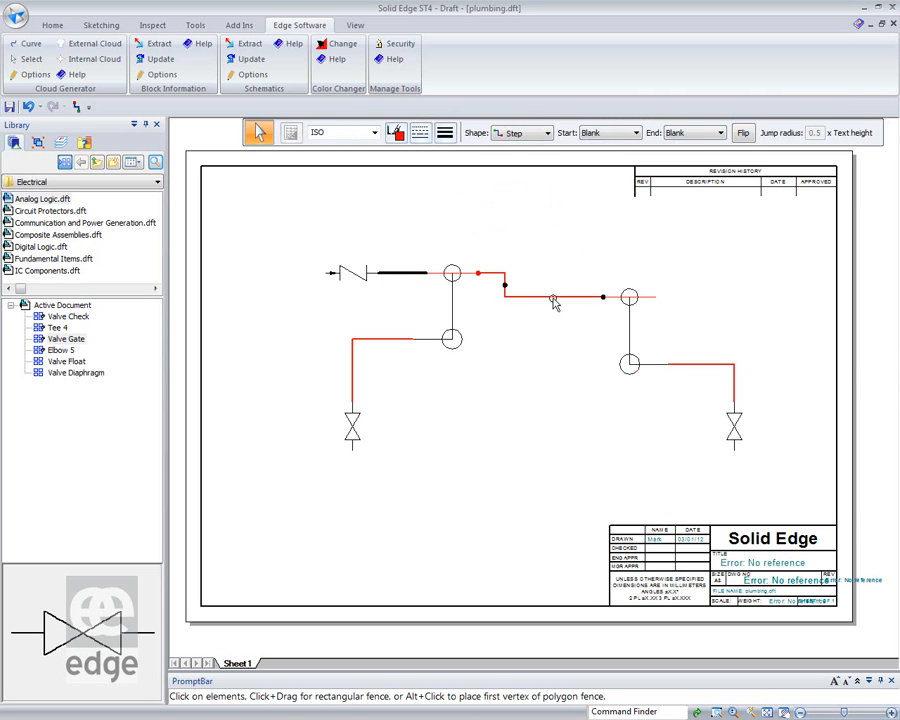
left_click(395, 133)
left_click(395, 133)
left_click(446, 133)
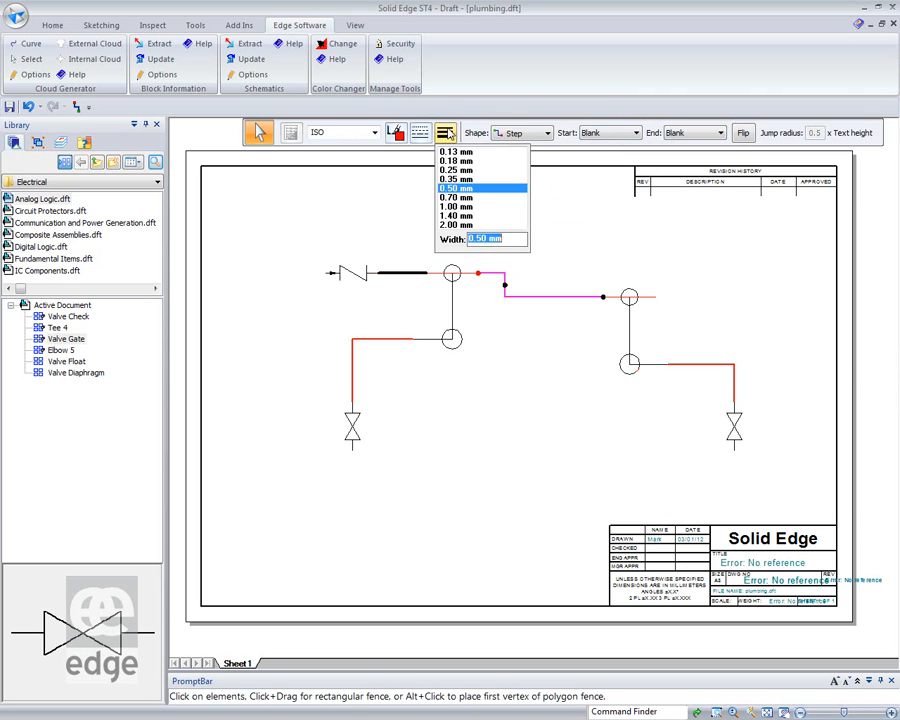
left_click(458, 219)
left_click(514, 196)
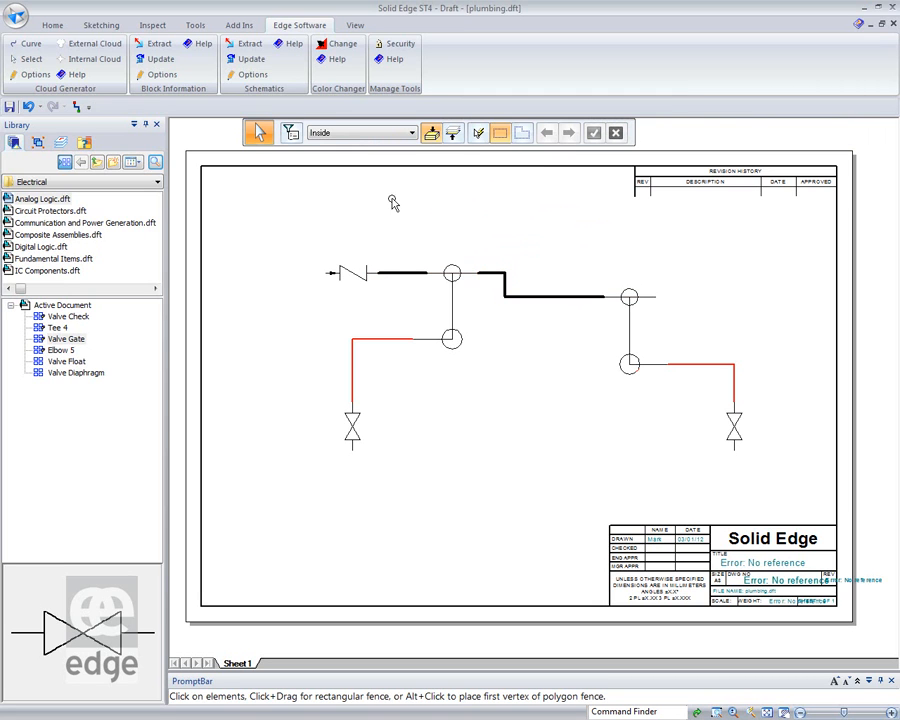
left_click(376, 339)
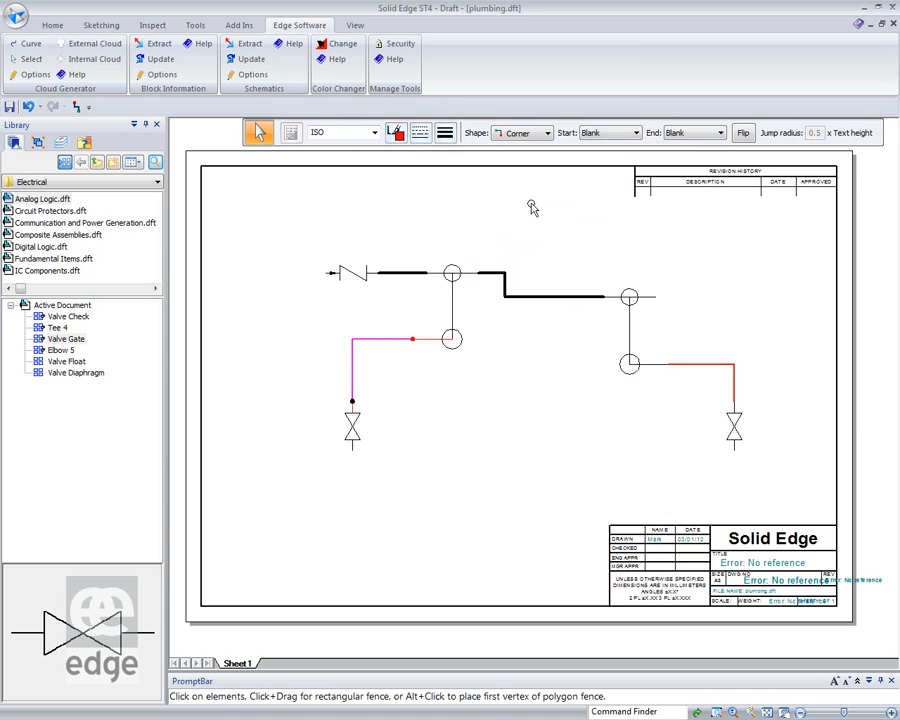
left_click(445, 133)
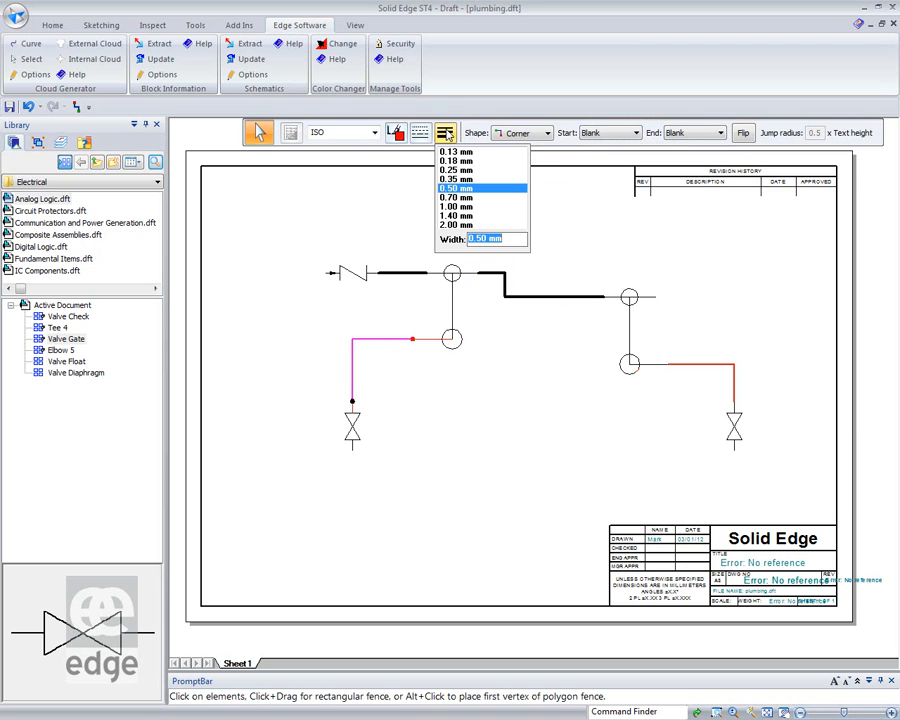
left_click(325, 220)
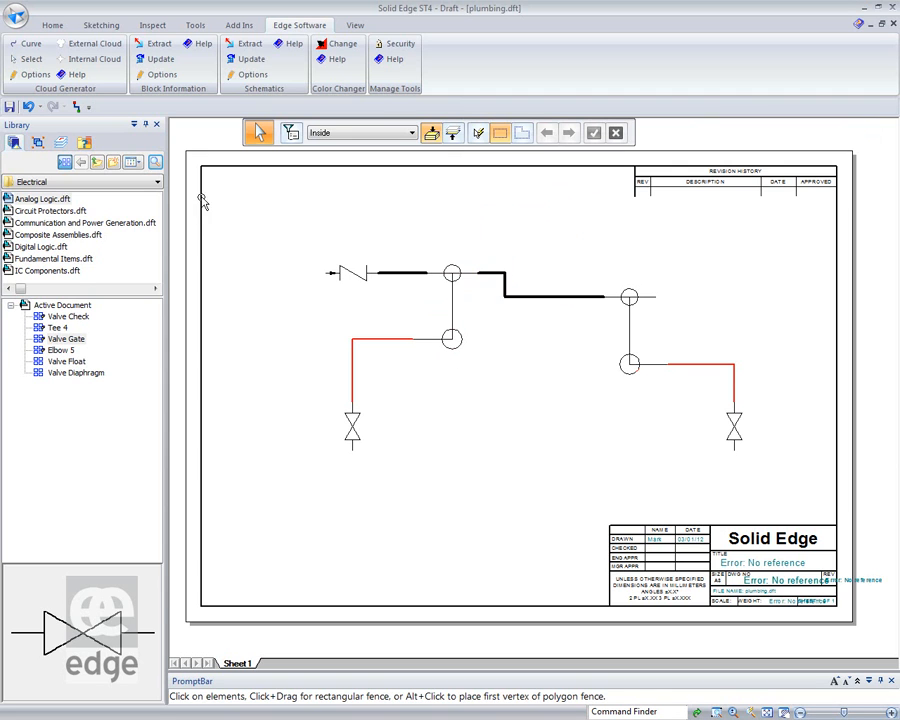
Start the Schematics extraction on the plumbing drawing, review the Blocks, Occurrences and Connections options, and continue with the existing settings
left_click(241, 46)
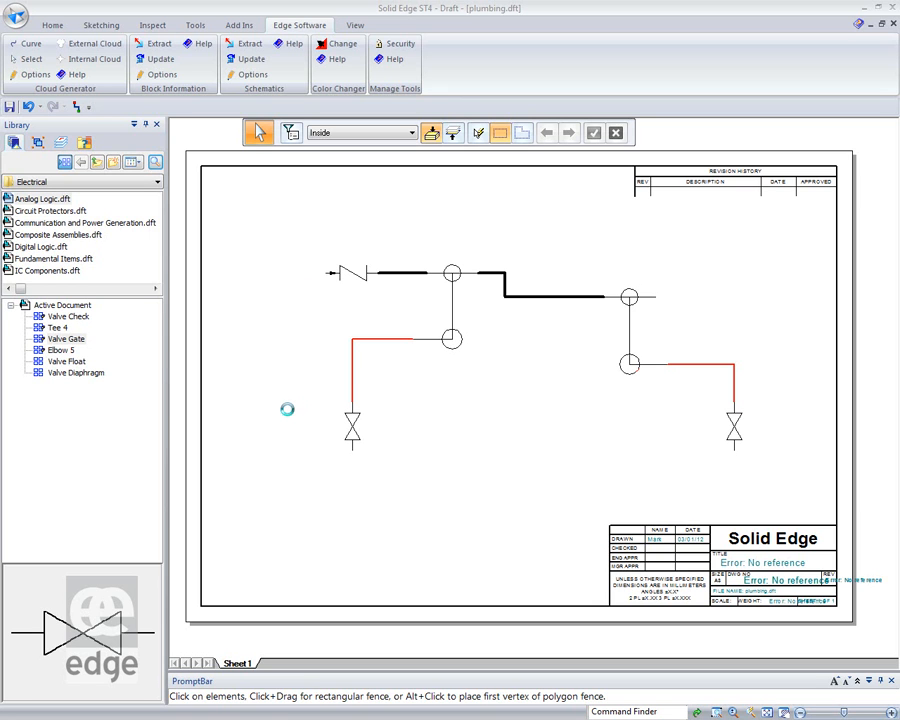
left_click(864, 8)
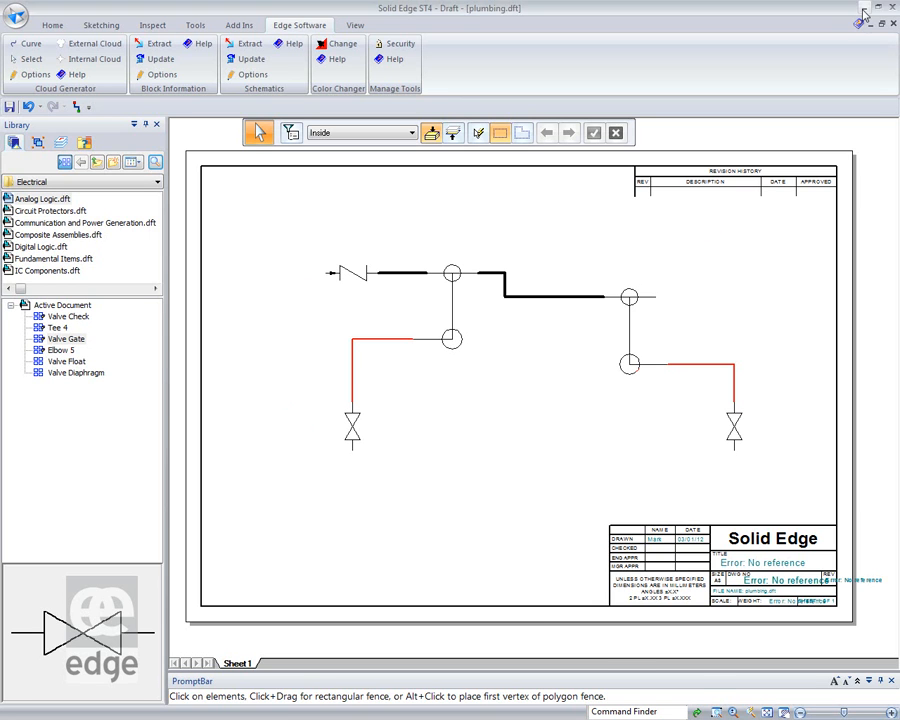
left_click_drag(478, 293, 432, 145)
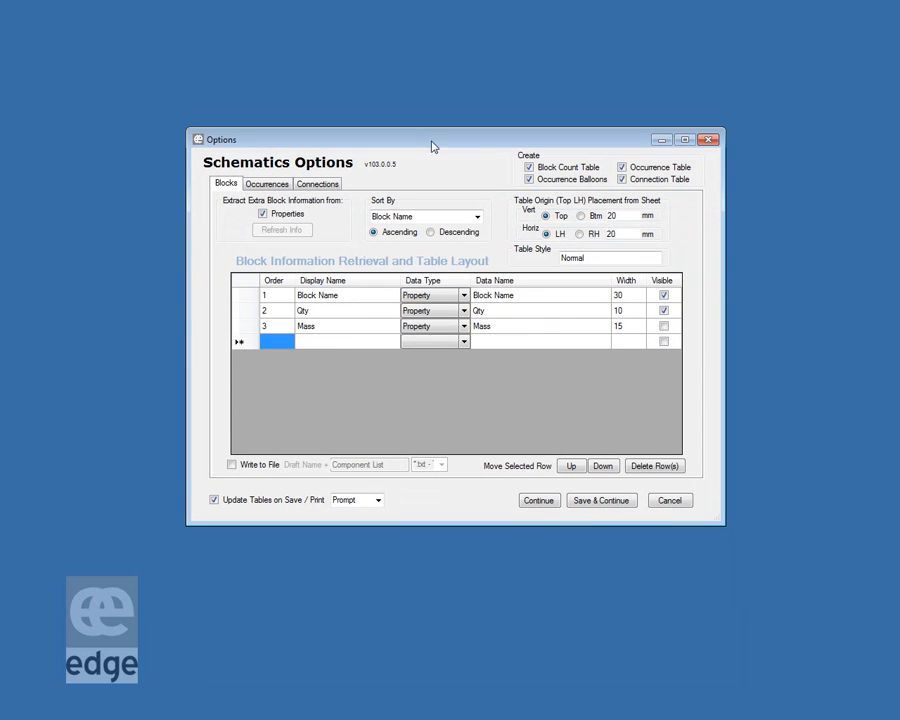
left_click(267, 184)
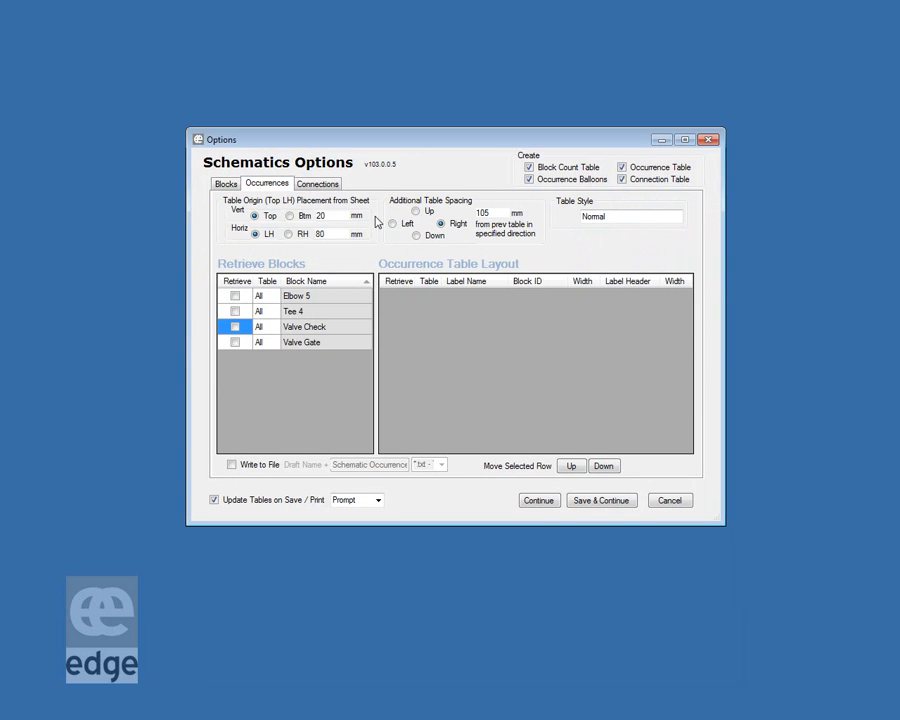
left_click(331, 187)
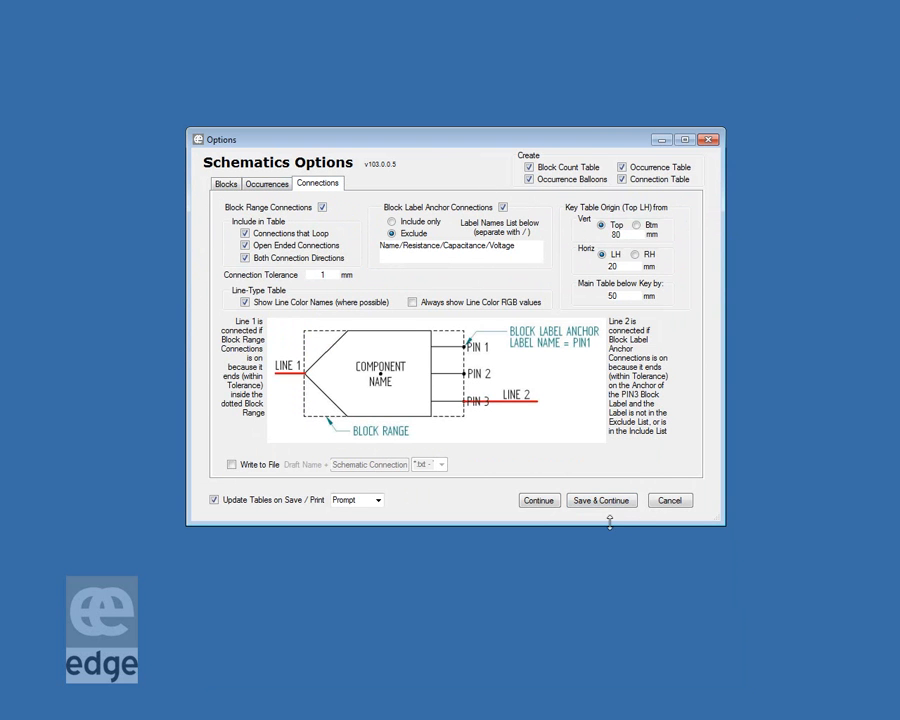
left_click(538, 502)
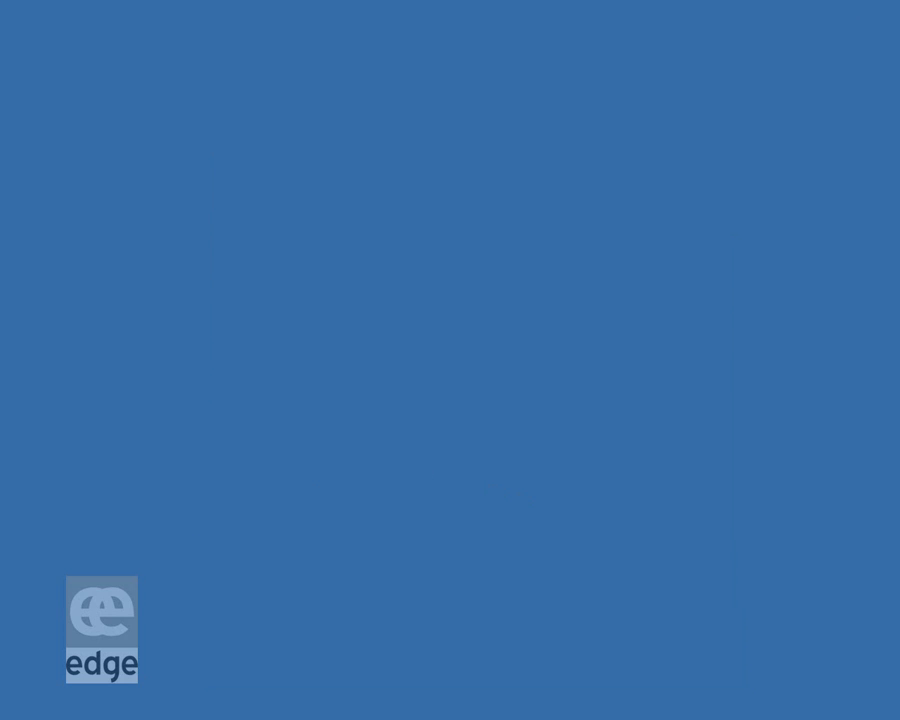
Define the 1.4 mm black line type with the description Pipe uPVC and a diameter of 100mm
left_click_drag(457, 241, 398, 241)
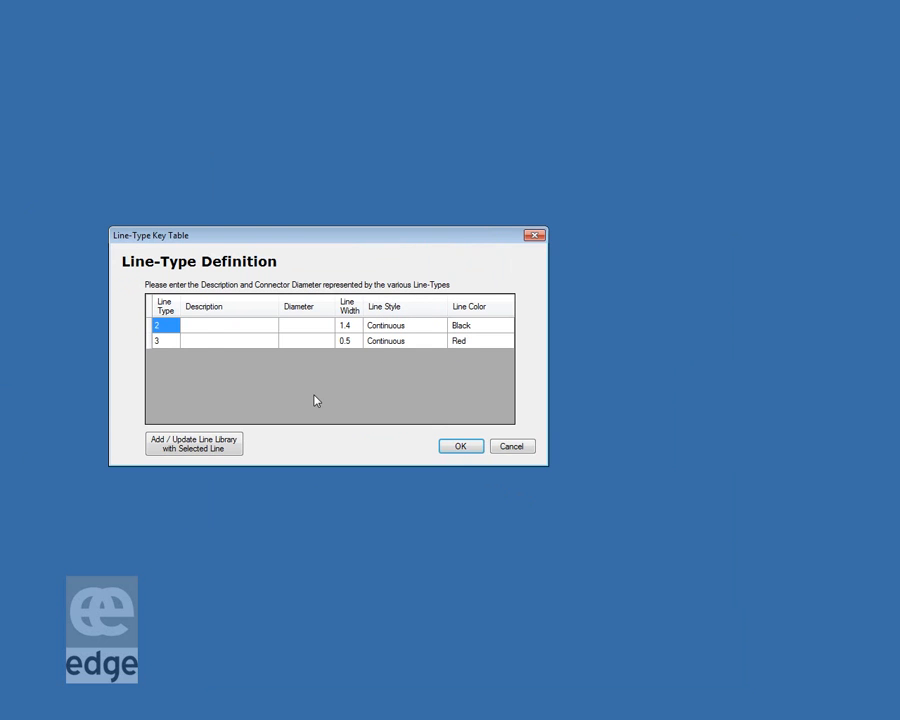
left_click(205, 327)
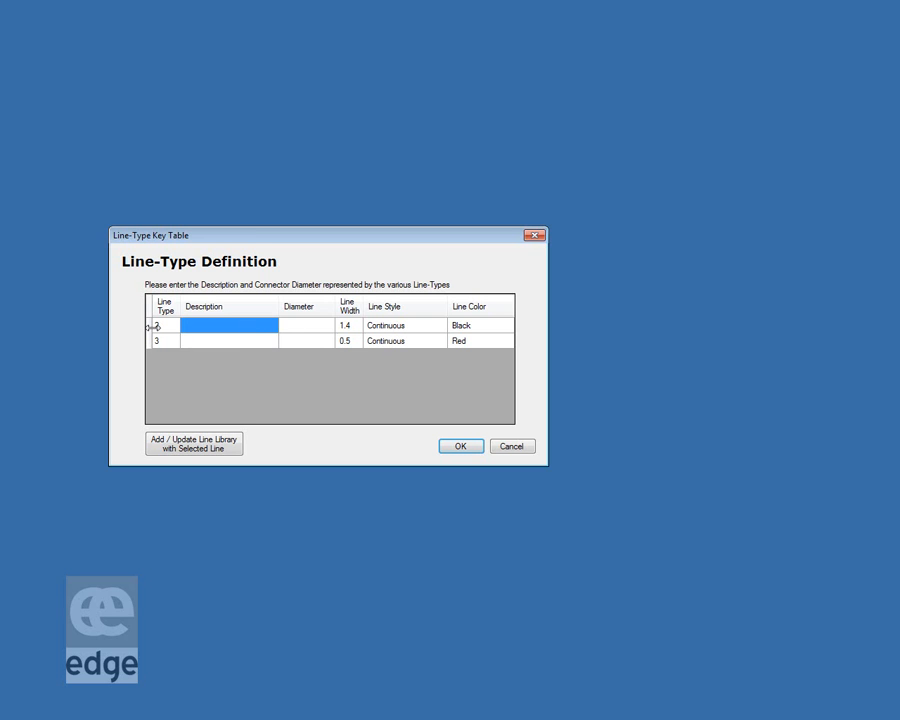
type("P")
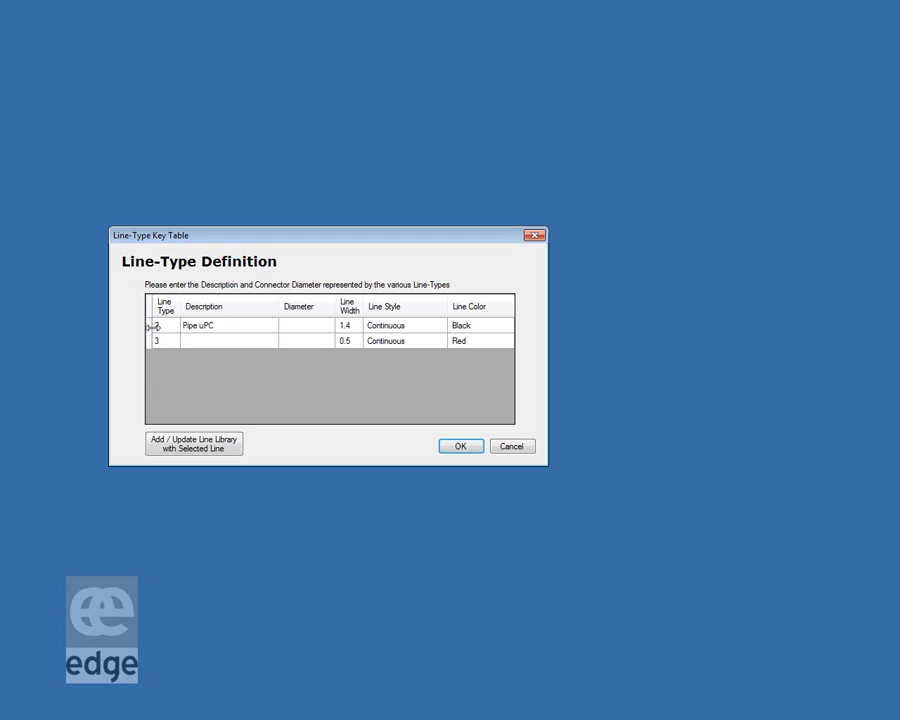
type("VC")
left_click(299, 330)
type("100mm")
Define the red line type as Hose Poly with a 50mm diameter, add it to the line library and generate the tables
left_click(197, 344)
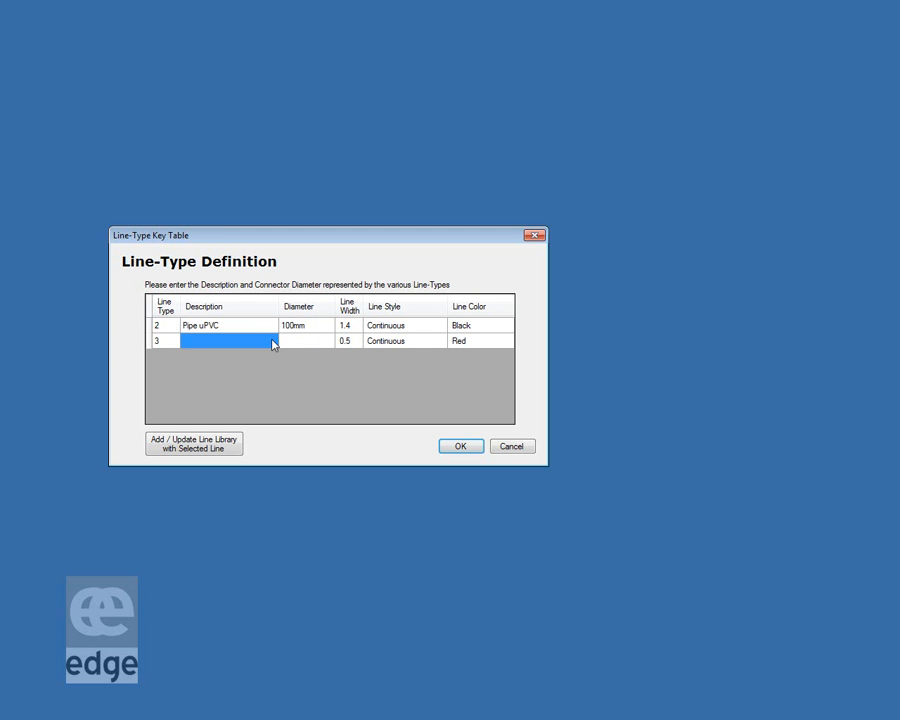
type("G")
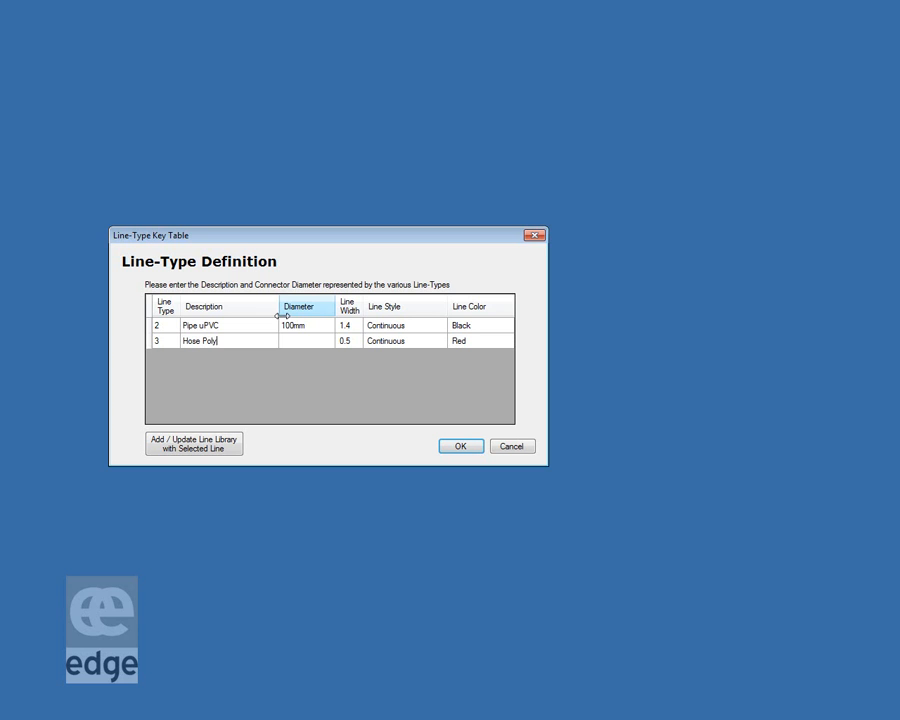
key("Tab")
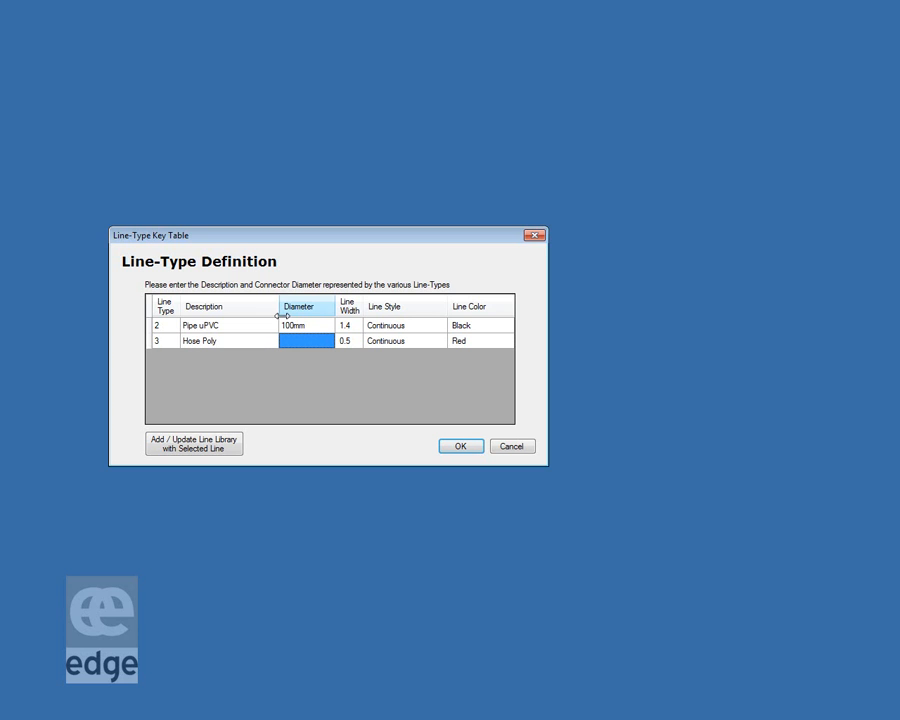
type("50mm")
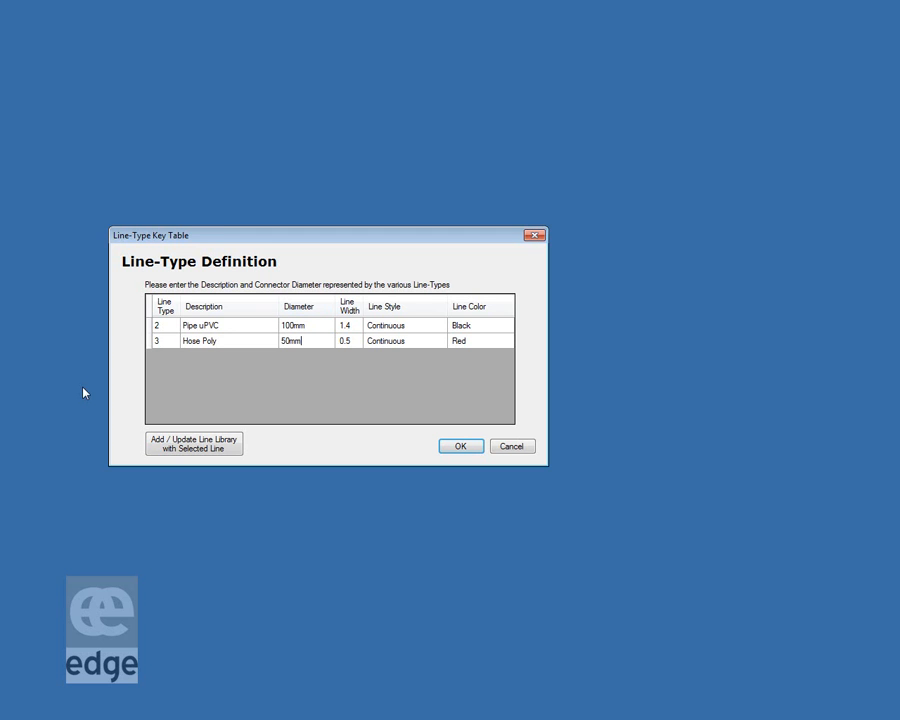
left_click(212, 450)
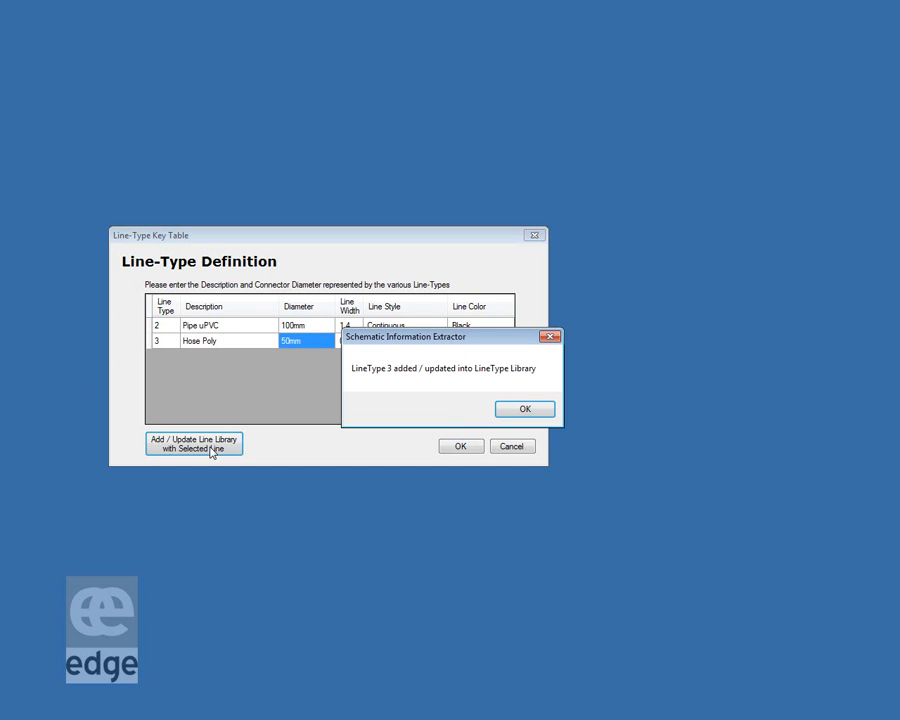
left_click(538, 406)
left_click(474, 448)
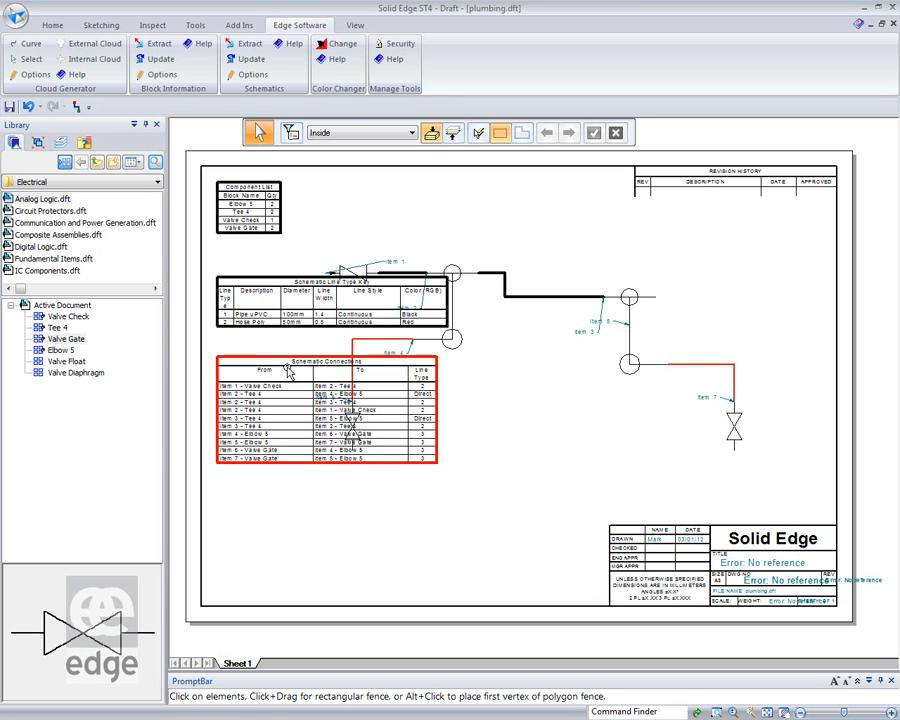
Move the Schematic Connections table below the piping layout and the Schematic Line Type Key table above it
mouse_move(262, 362)
left_mouse_down()
mouse_move(323, 417)
mouse_move(360, 482)
left_mouse_up()
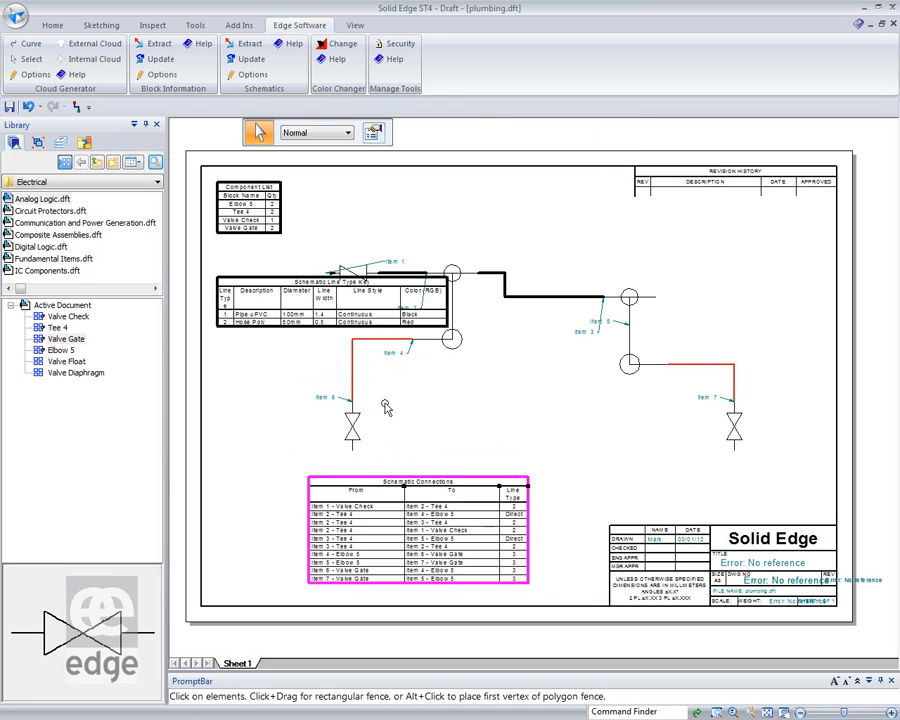
left_click_drag(264, 286, 370, 200)
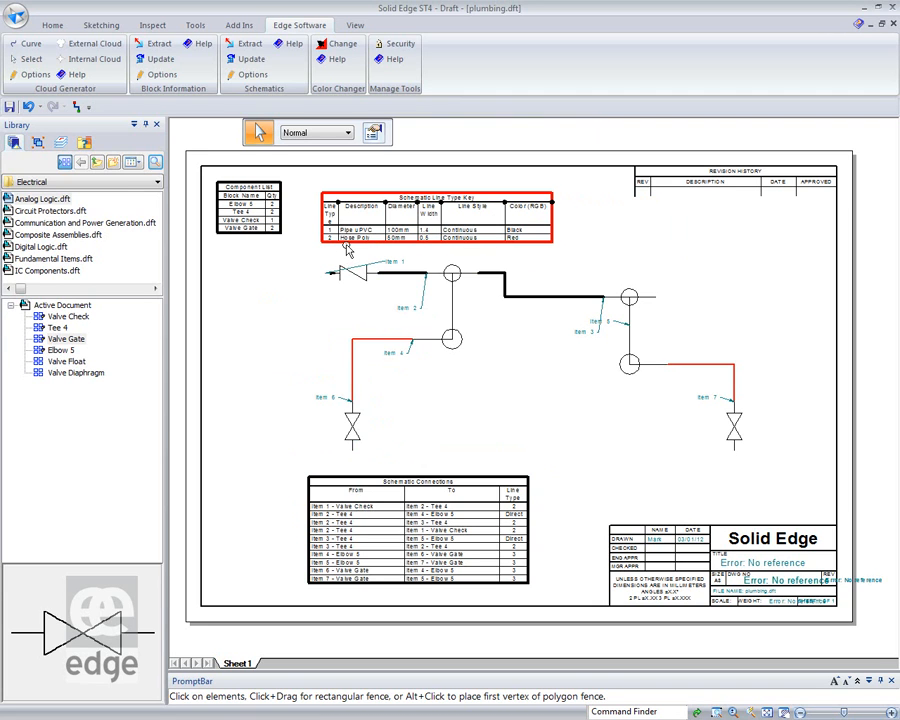
left_click(560, 447)
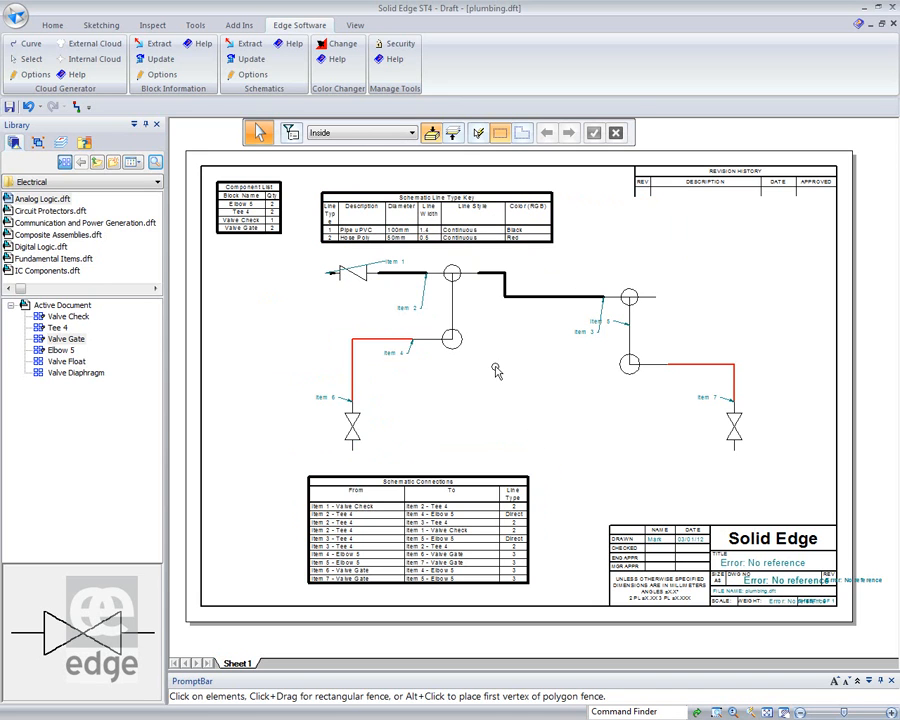
left_click_drag(431, 480, 404, 458)
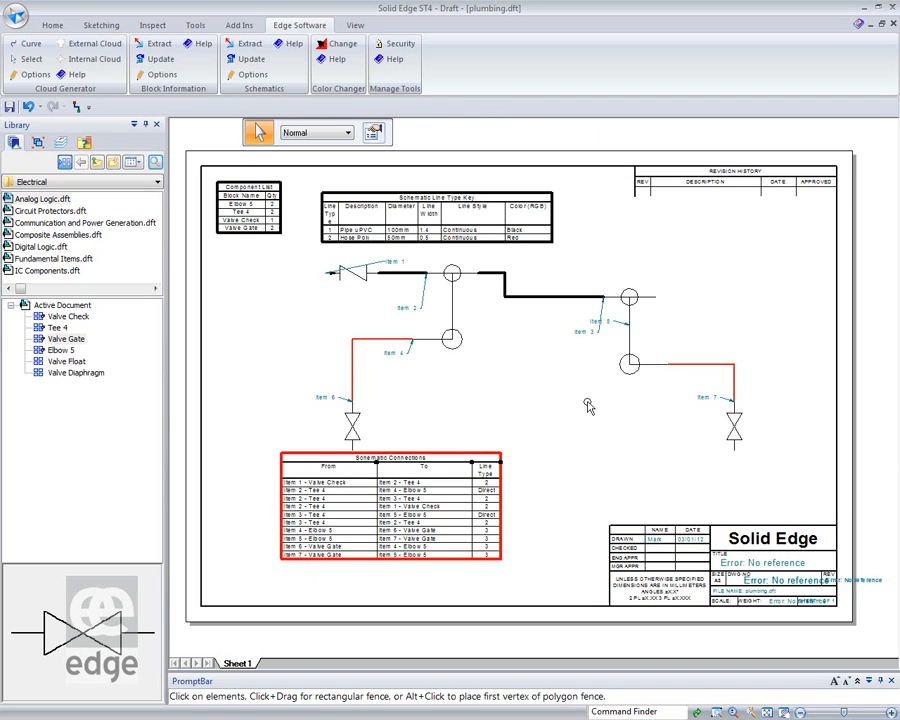
left_click(530, 418)
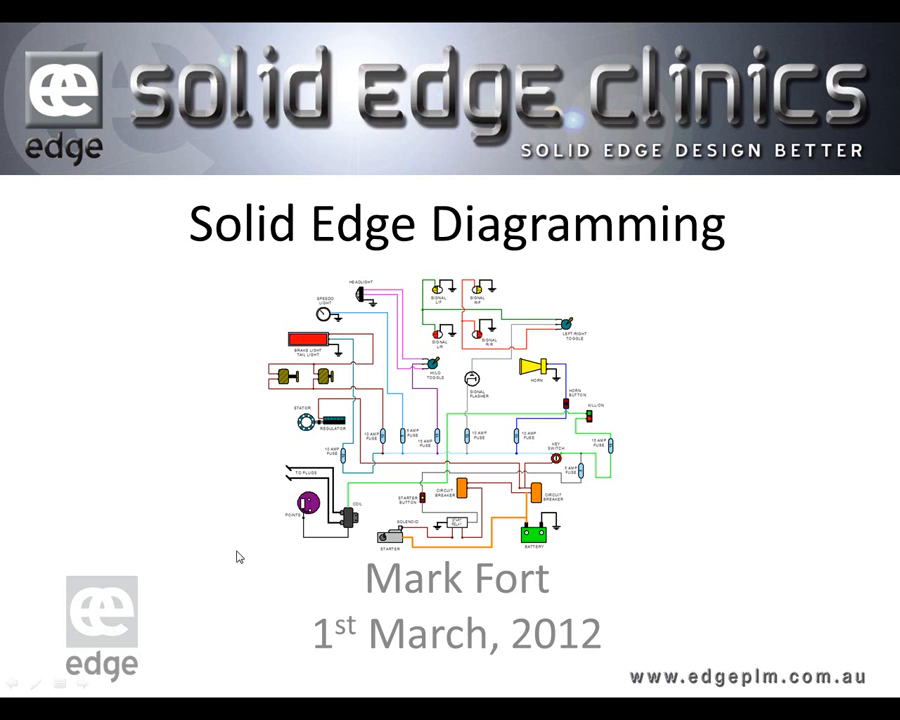
left_click(221, 533)
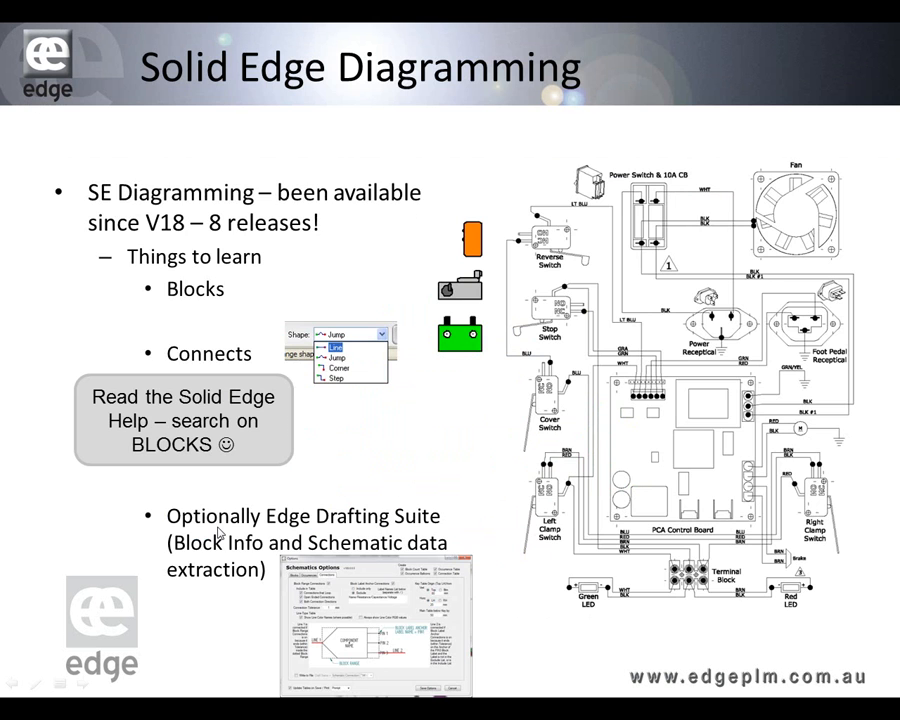
left_click(221, 533)
left_click(221, 533)
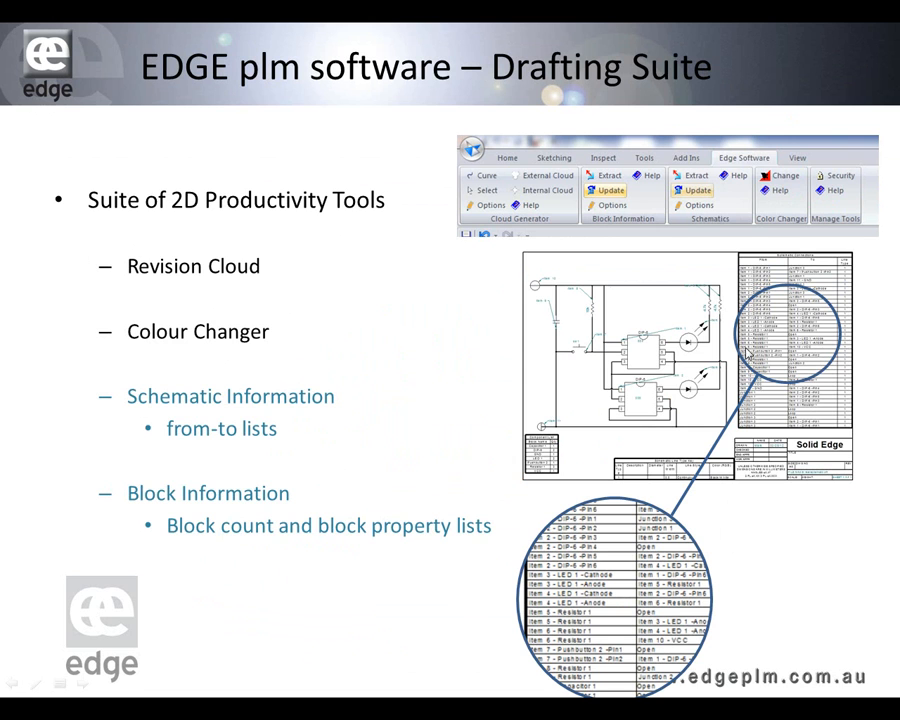
left_click(329, 465)
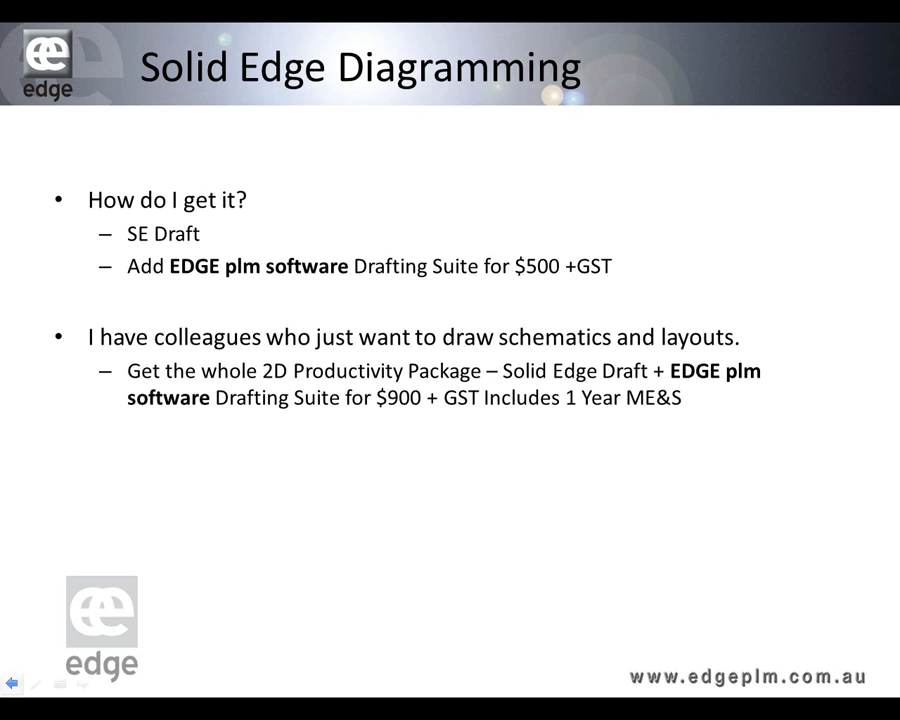
Switch back to Solid Edge and browse the block library from Local Disk (C:) through Program Files and Solid Edge ST4 to Sample Blocks
key("alt+Tab")
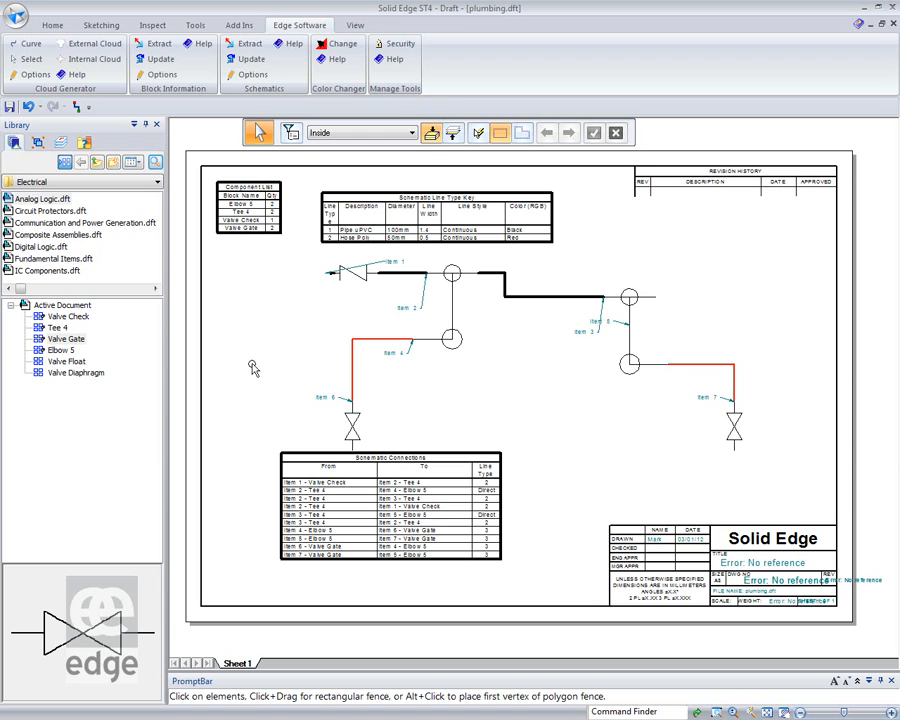
left_click(97, 163)
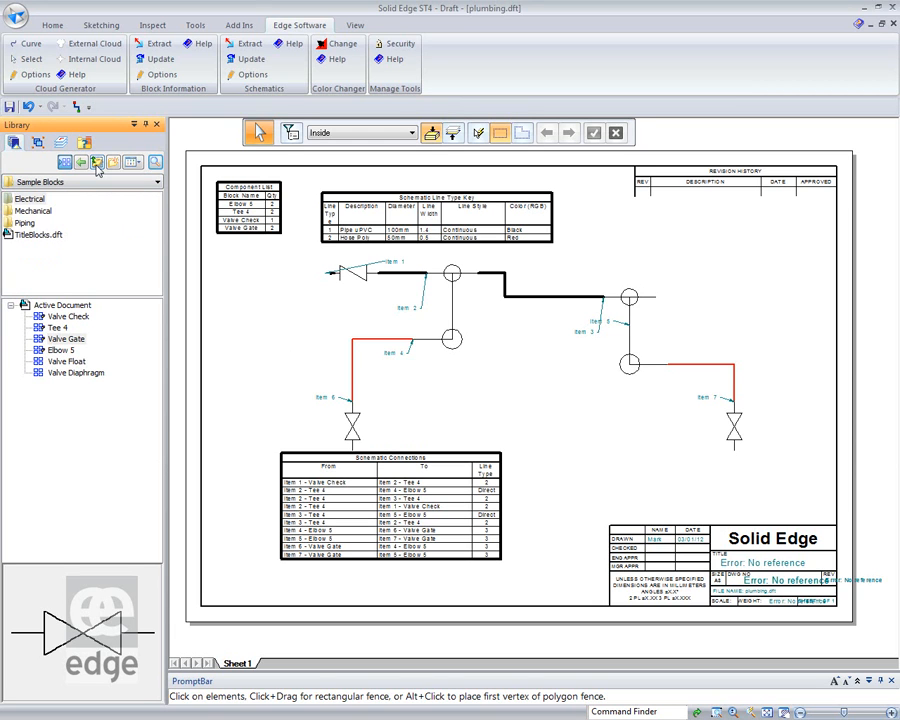
left_click(156, 183)
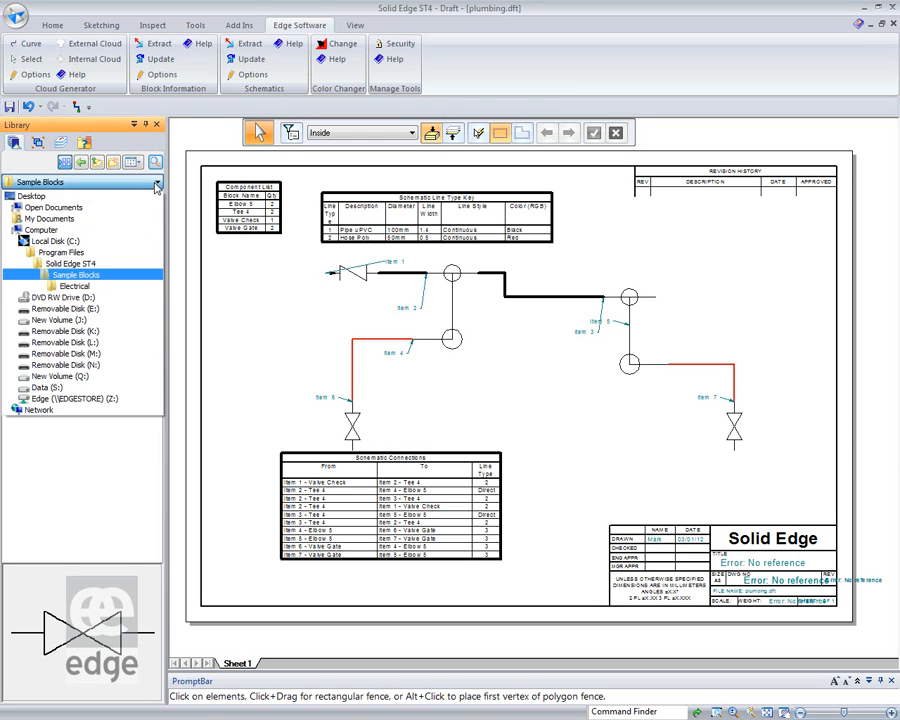
left_click(55, 241)
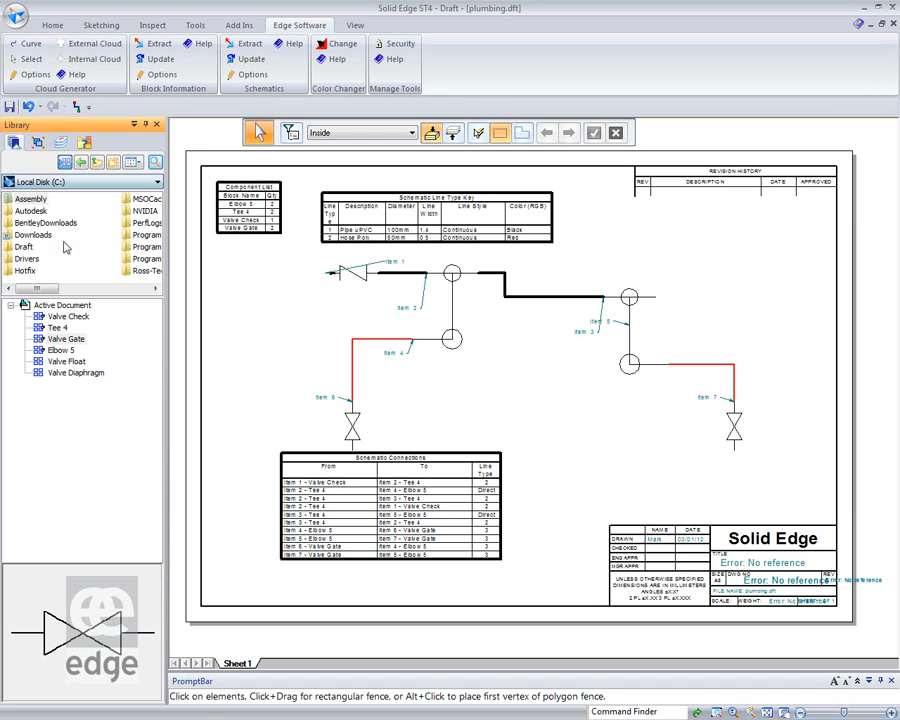
left_click(97, 291)
double_click(50, 235)
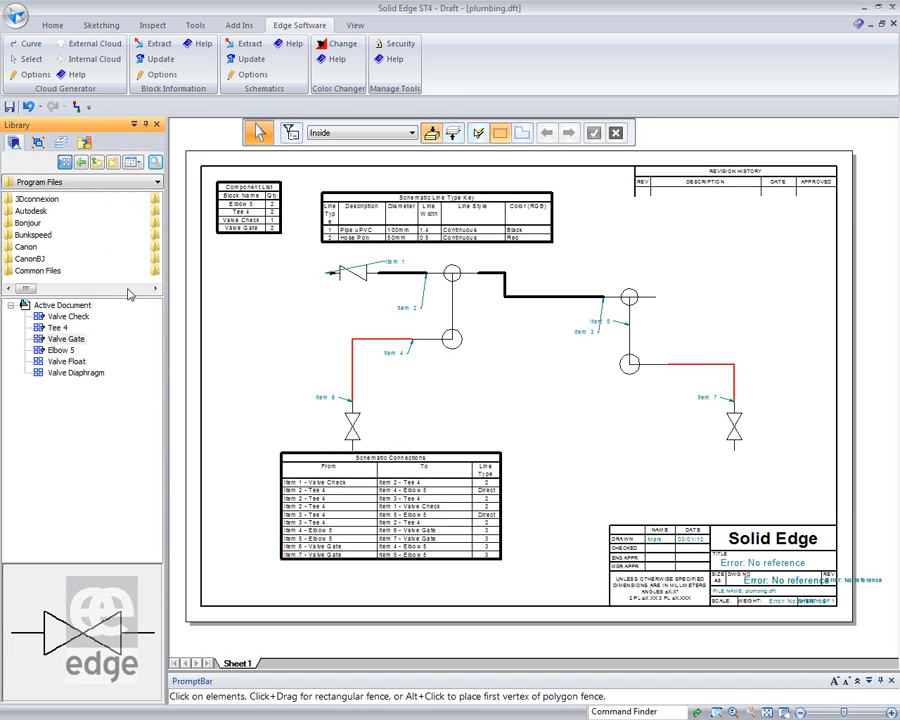
scroll(127, 290, "right", 6)
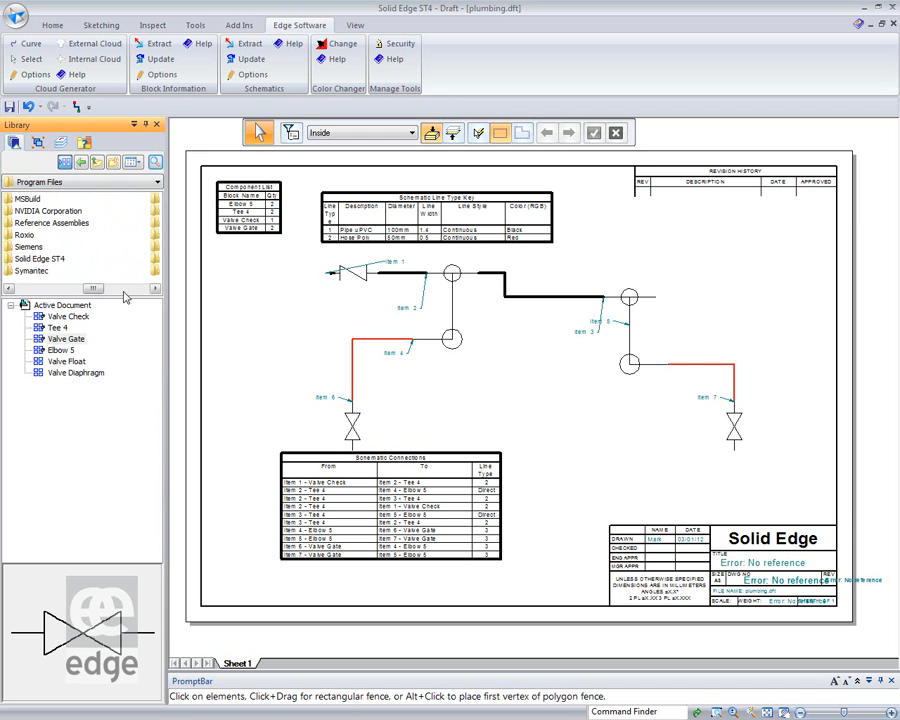
double_click(40, 258)
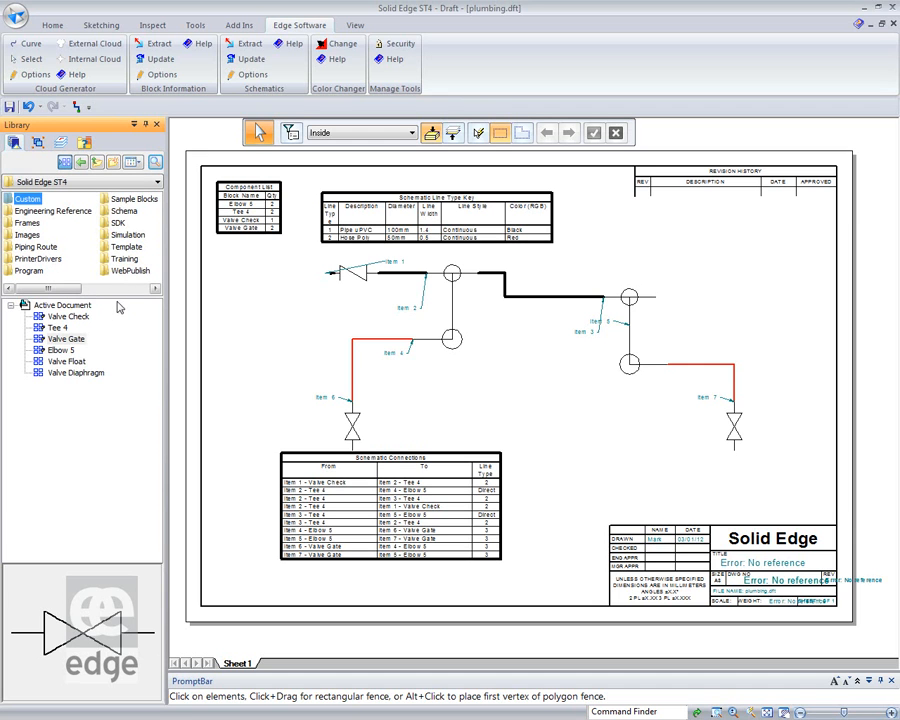
double_click(118, 203)
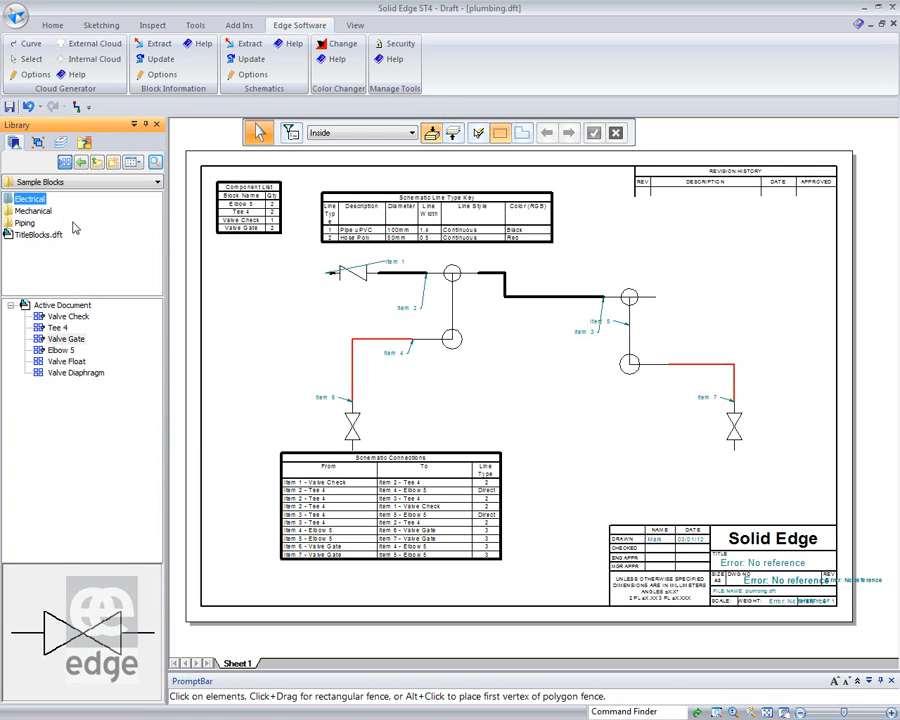
Open the Mechanical sample folder, list the blocks in Fluid Power Valves.dft and preview its filter regulator symbols
left_click(26, 211)
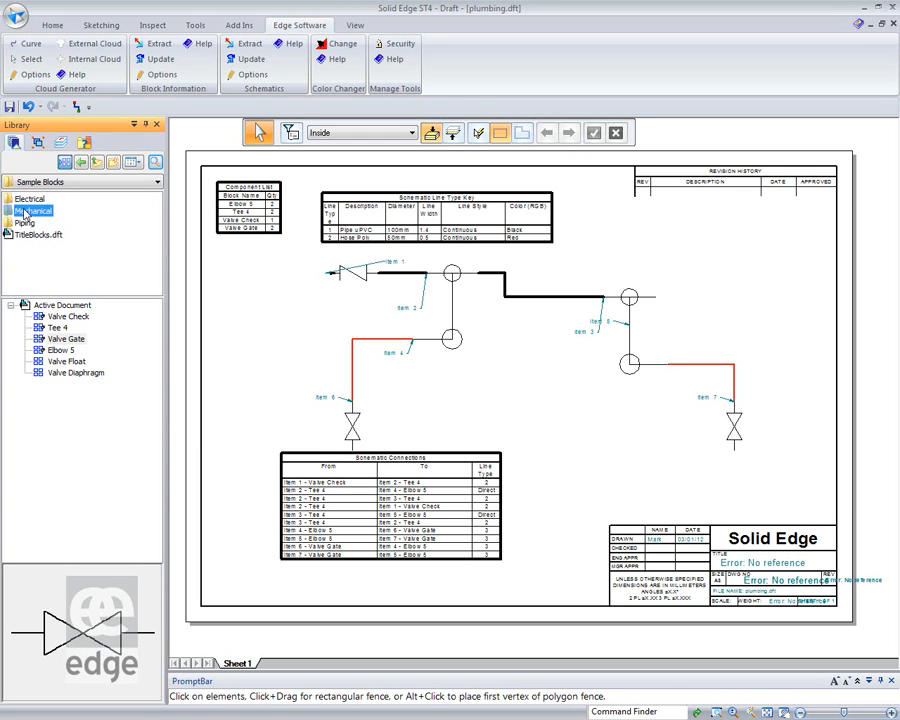
double_click(26, 211)
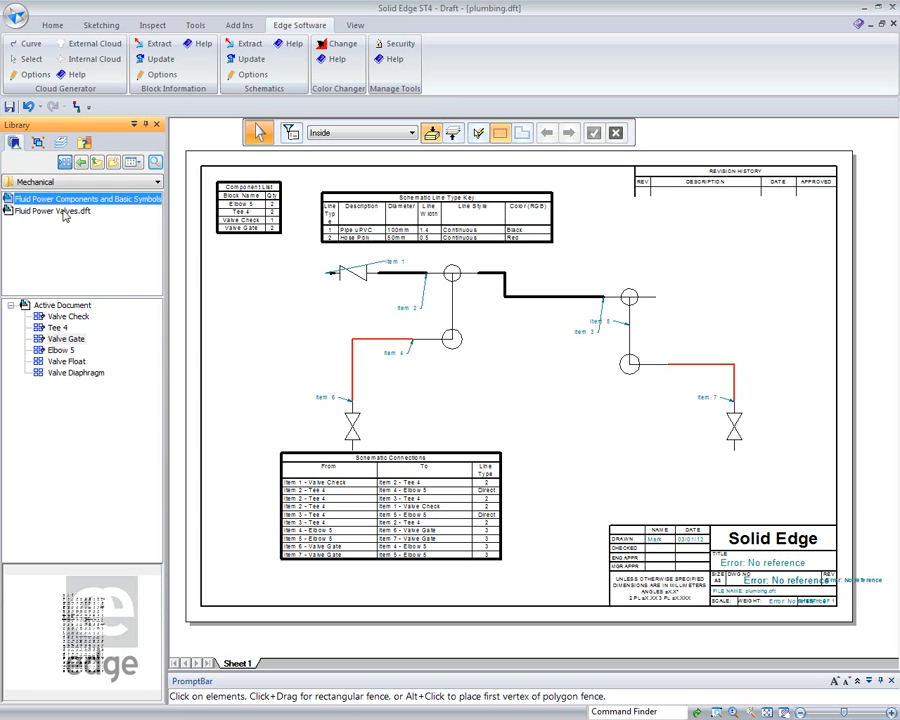
left_click(63, 212)
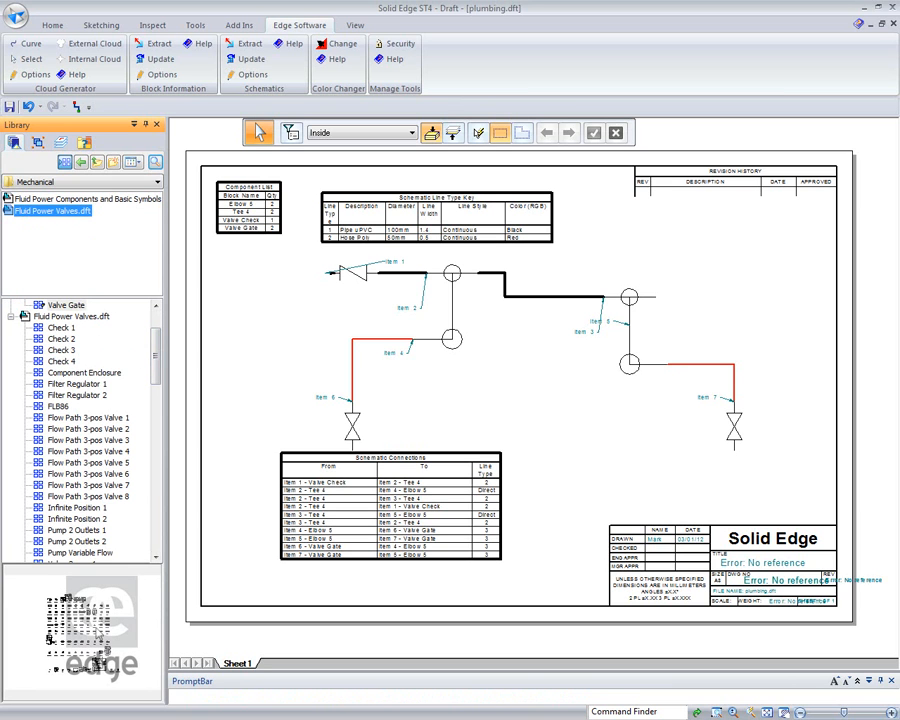
left_click(58, 407)
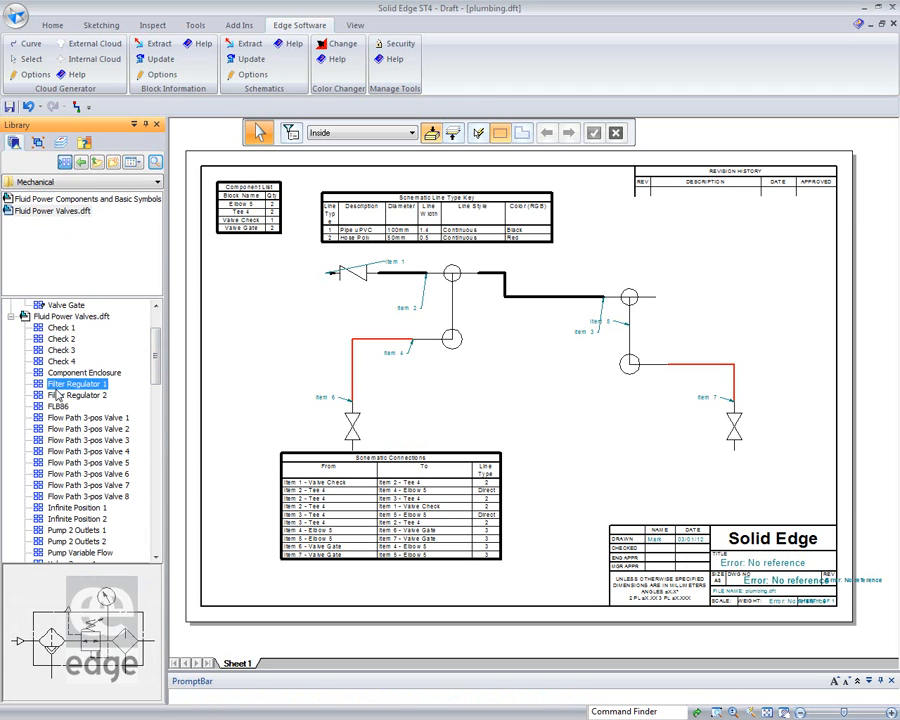
Preview the Fluid Power Valves.dft blocks one after another from Filter Regulator 1 down to Flow Path 3-pos Valve 8
key("Down")
key("Down")
key("Down")
key("Down")
key("Down")
key("Down")
key("Down")
key("Down")
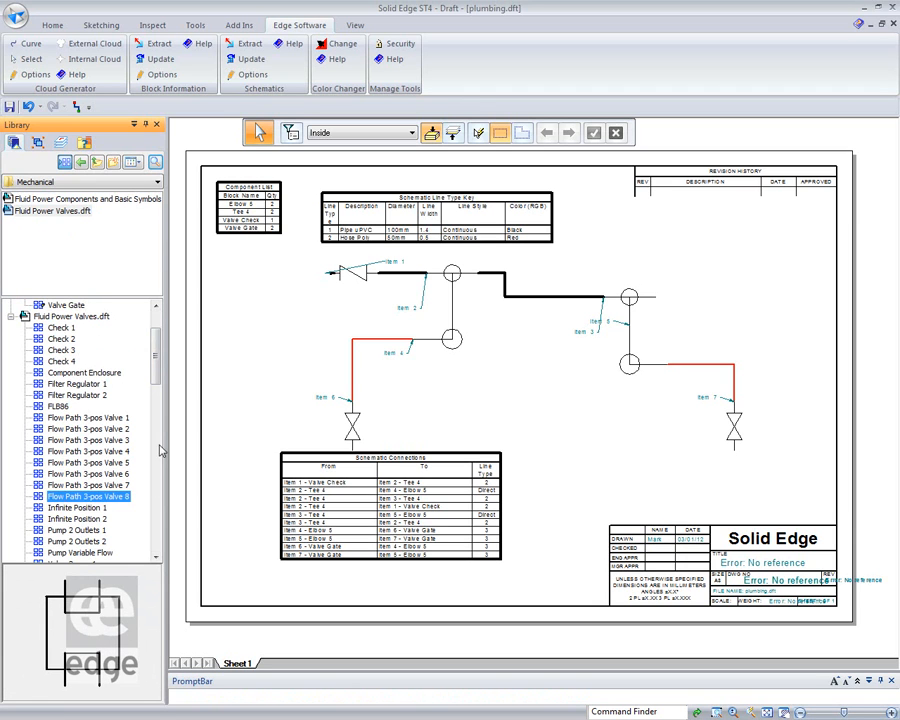
Preview the Valve Port symbols near the end of the Fluid Power Valves.dft block list, finishing at Valve Port 5
scroll(108, 340, "down", 20)
left_click(52, 456)
key("Up")
key("Up")
key("Up")
key("Up")
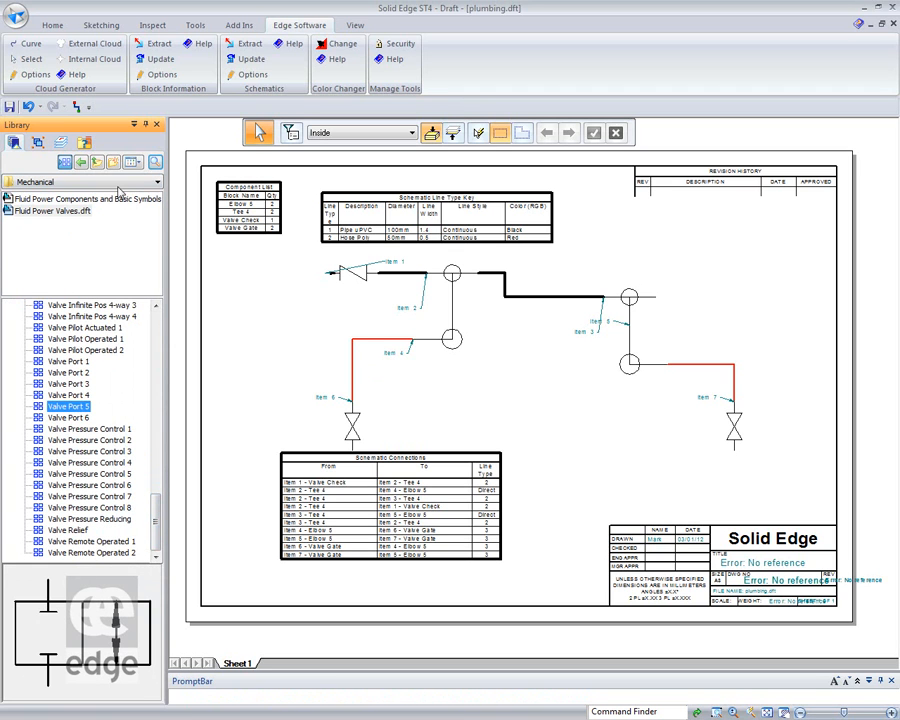
Go to the Piping sample folder, open Screwed.dft to examine its sheet of screwed fitting symbols, and close it again
left_click(97, 162)
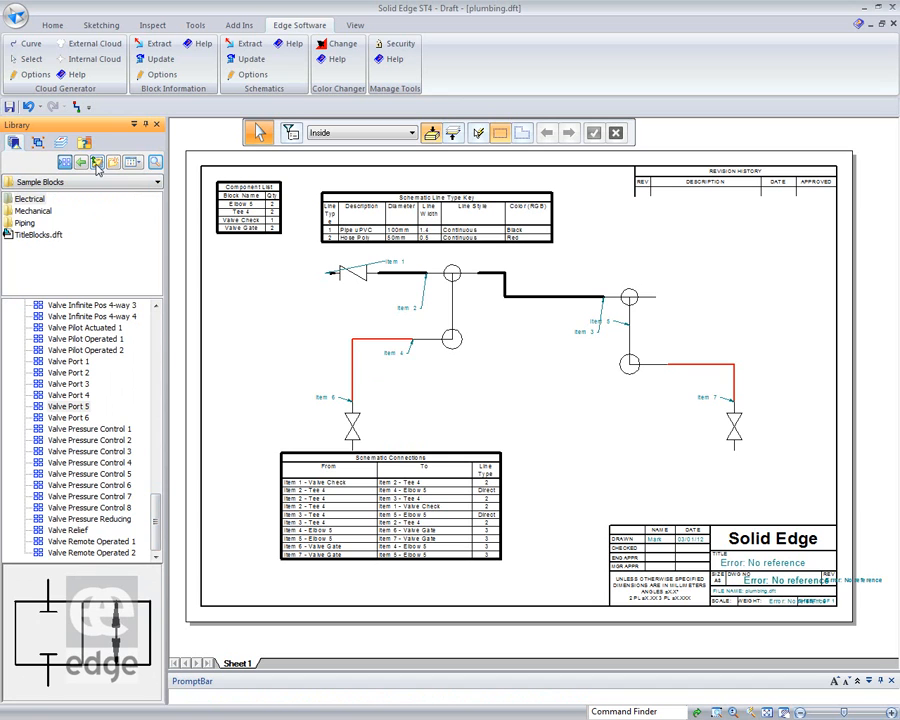
double_click(25, 224)
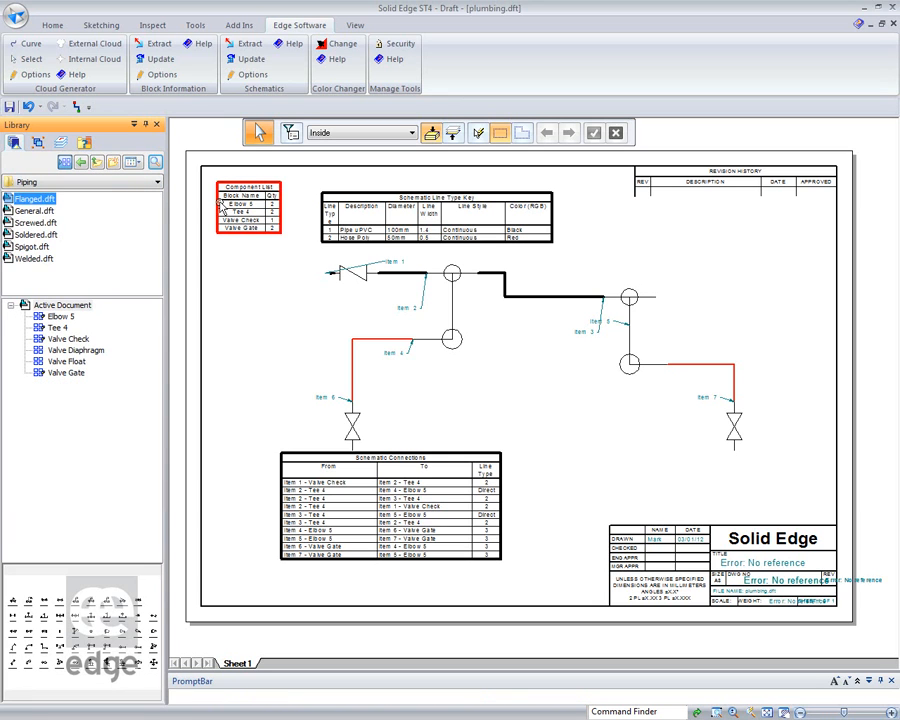
double_click(36, 222)
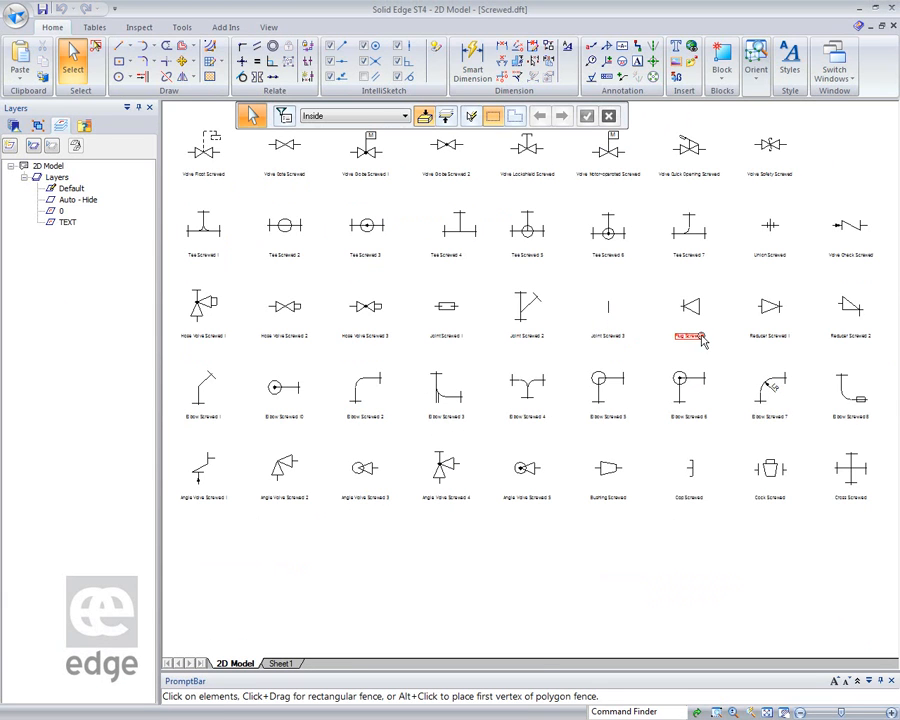
left_click(208, 308)
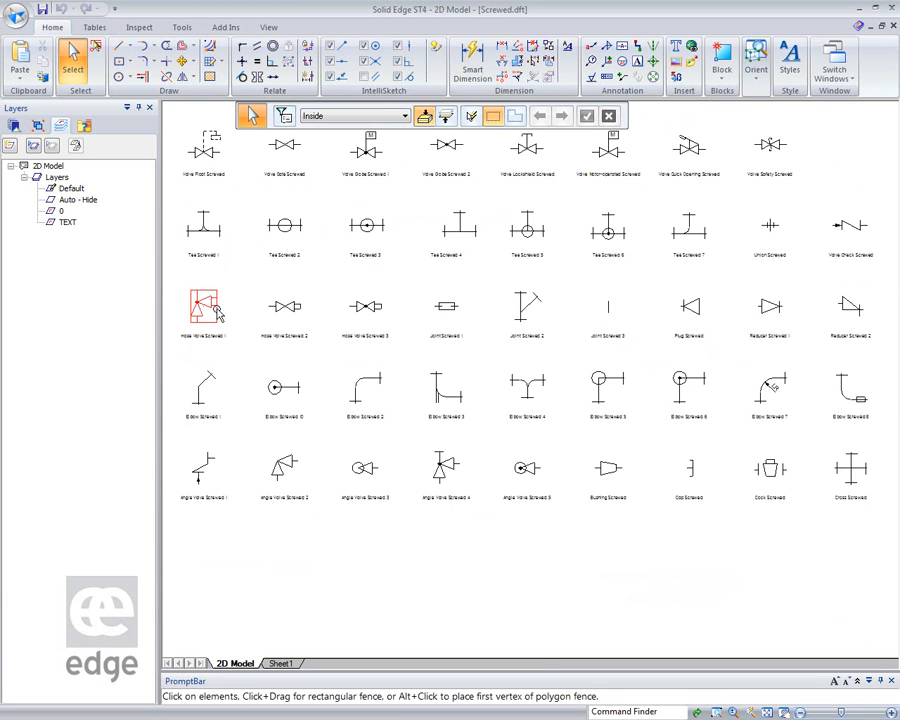
left_click(892, 26)
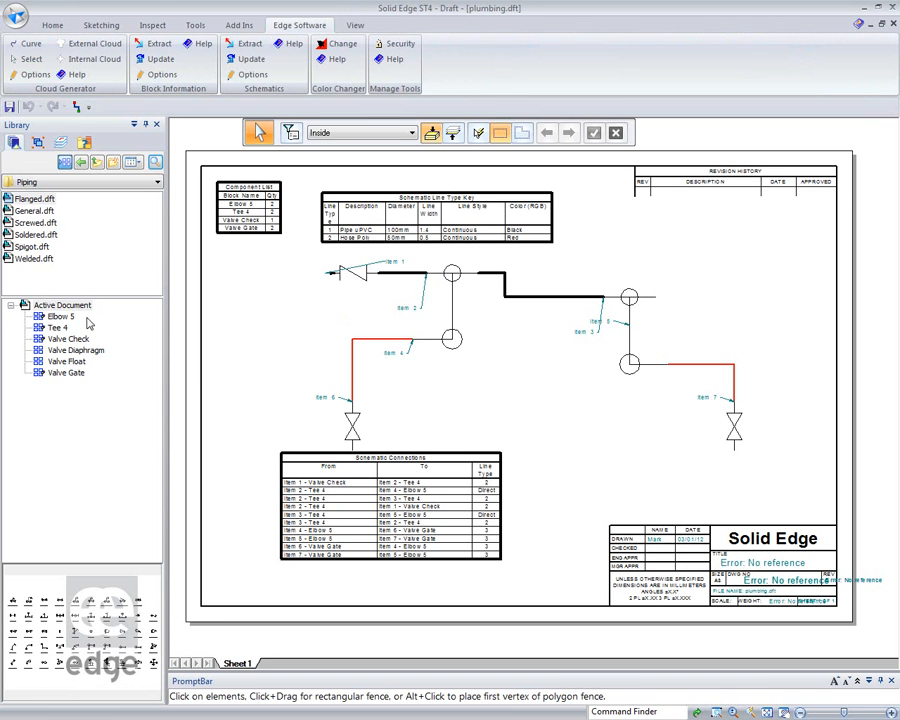
List the blocks in Screwed.dft and preview its fitting symbols down to Elbow Screwed 4 and Elbow Screwed 5
left_click(38, 226)
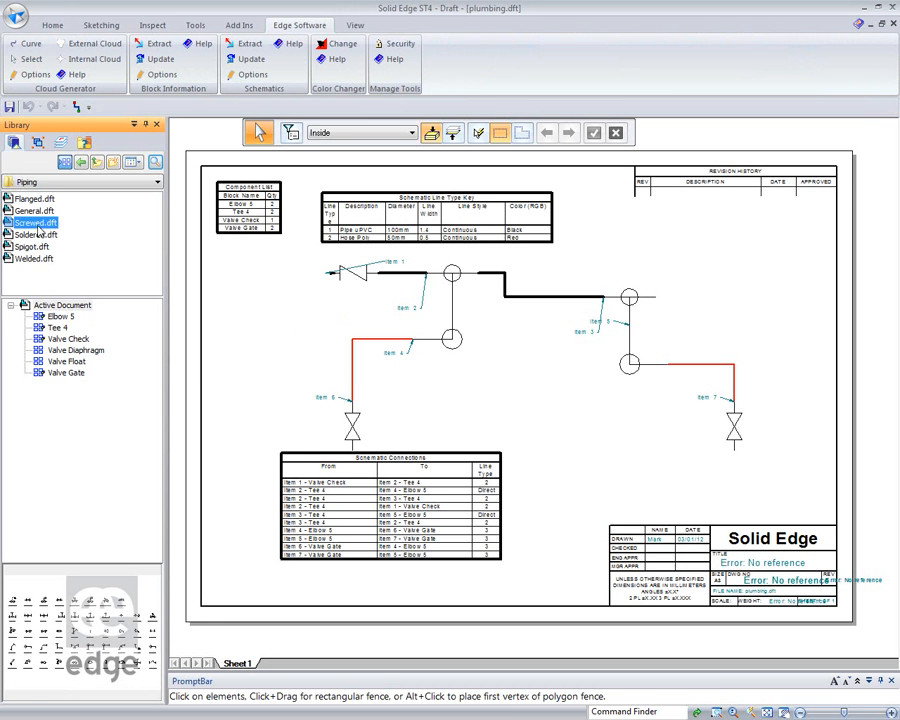
left_click(66, 316)
left_click(76, 372)
left_click(80, 417)
left_click(78, 440)
left_click(78, 474)
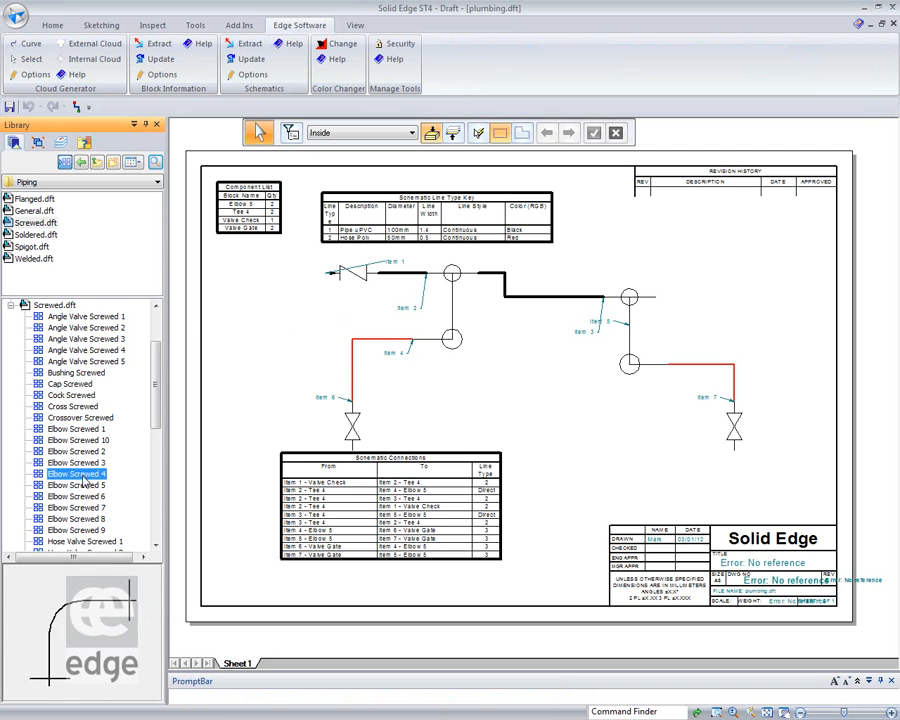
left_click(78, 485)
Preview the screwed joint and reducer symbols of Screwed.dft, including Joint Screwed 1 and Reducer Screwed 2
left_click(157, 475)
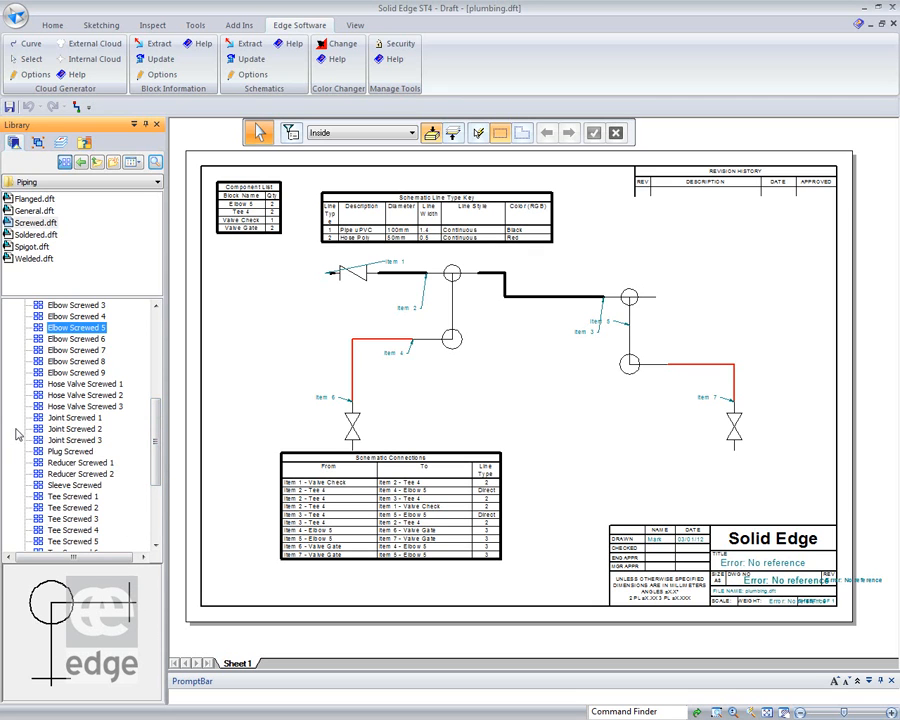
left_click(62, 418)
left_click(72, 464)
left_click(75, 474)
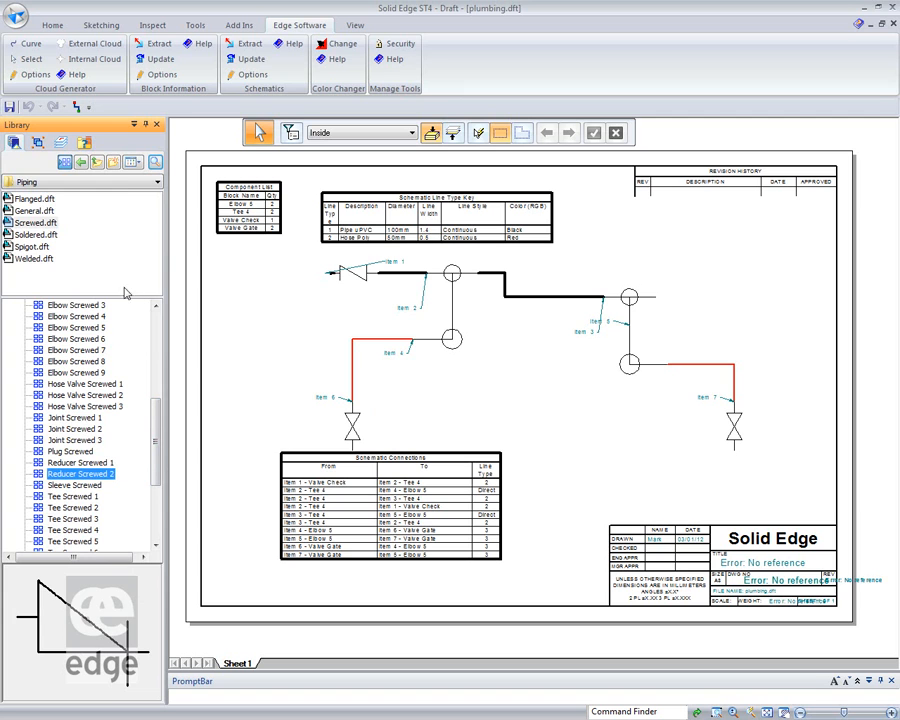
left_click_drag(154, 456, 155, 545)
scroll(113, 375, "up", 15)
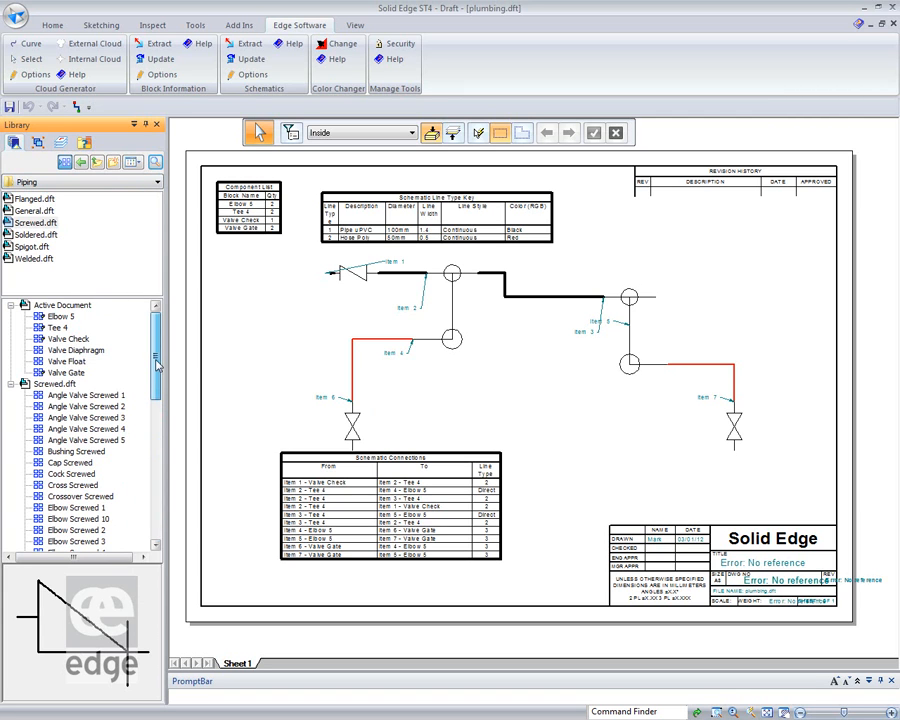